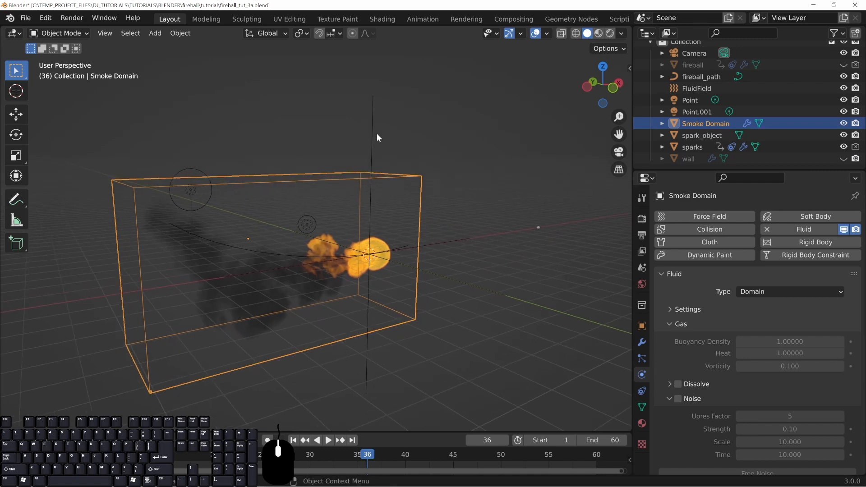
Step: Hide the FluidField force field and the Point and Point.001 lights in the viewport
click(372, 131)
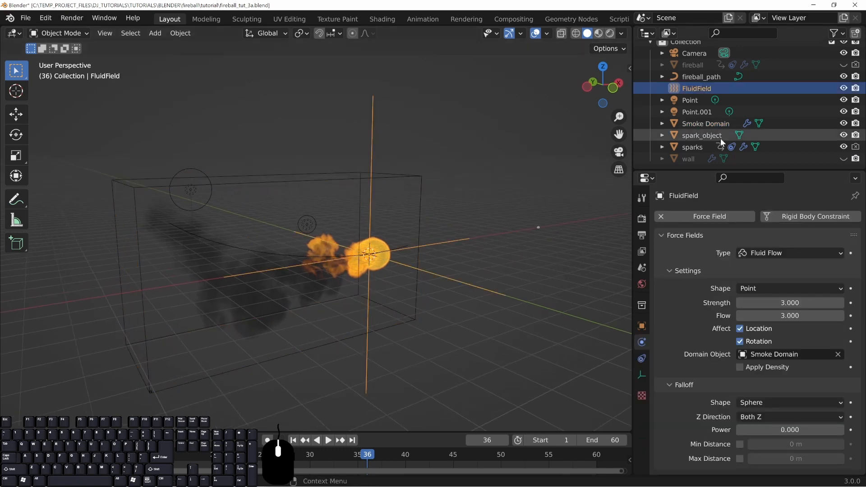
click(844, 89)
middle_drag(580, 156, 391, 160)
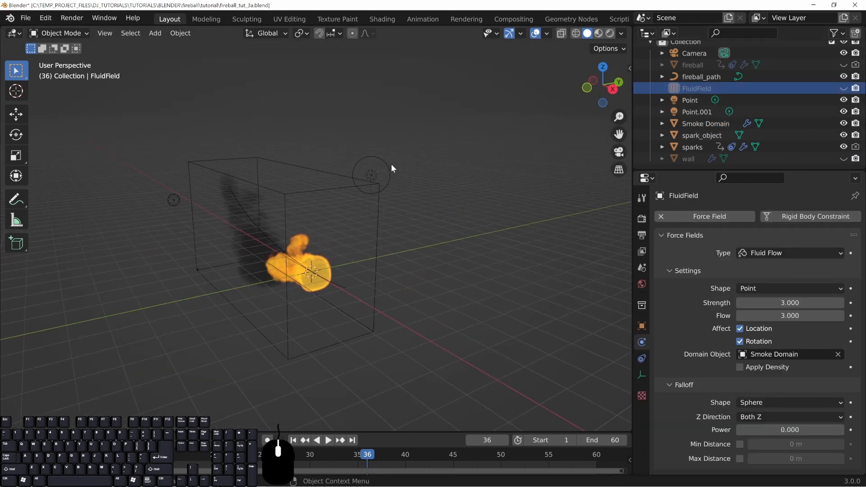
click(372, 174)
click(843, 100)
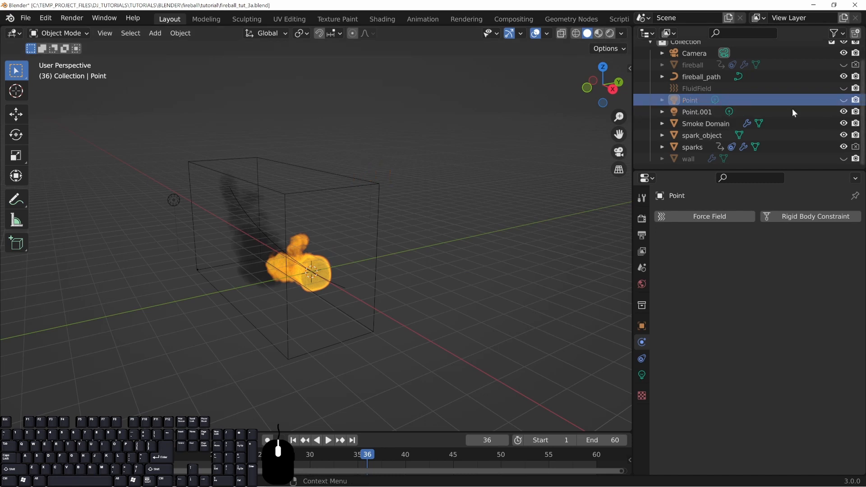
click(175, 200)
click(844, 111)
Step: Select the Smoke Domain and hide the sparks object in the viewport
middle_drag(451, 135, 366, 169)
click(366, 173)
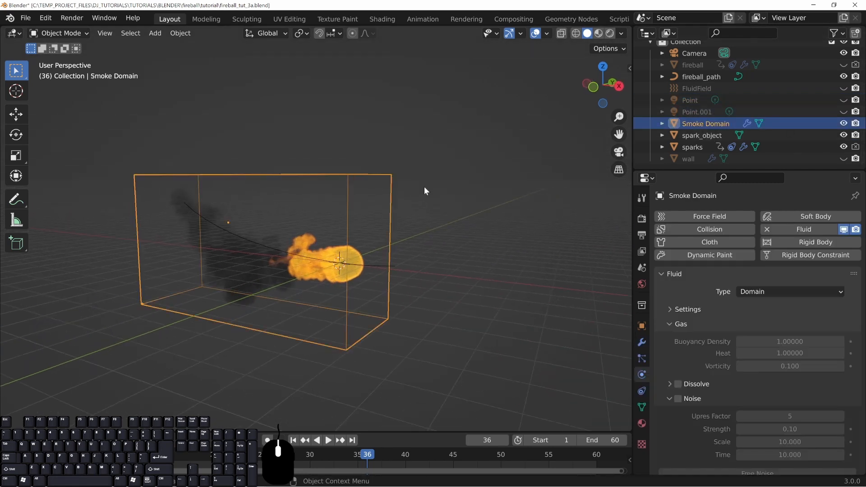
middle_drag(432, 188, 432, 189)
middle_drag(456, 246, 459, 270)
scroll(460, 269, up, 4)
middle_drag(523, 302, 437, 259)
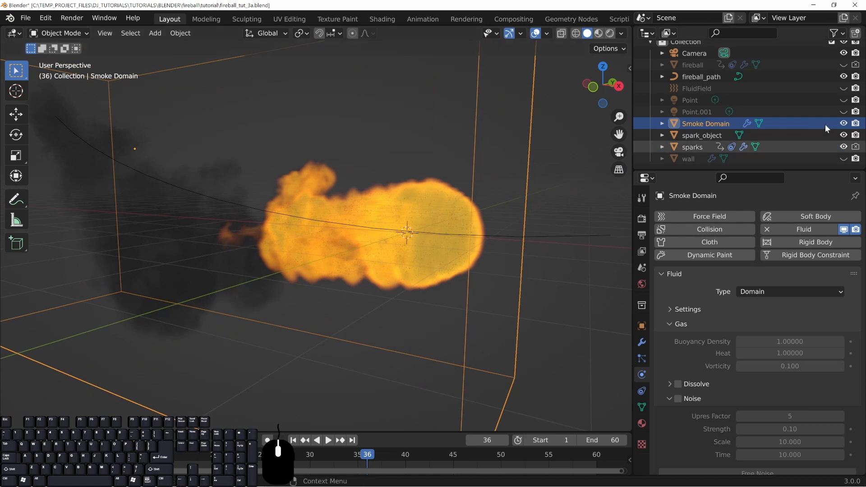
click(843, 147)
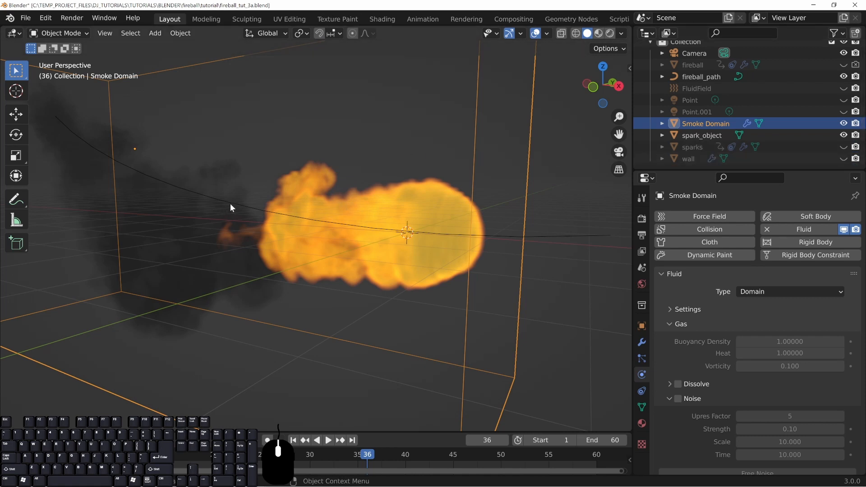
shift+middle_drag(259, 186, 388, 216)
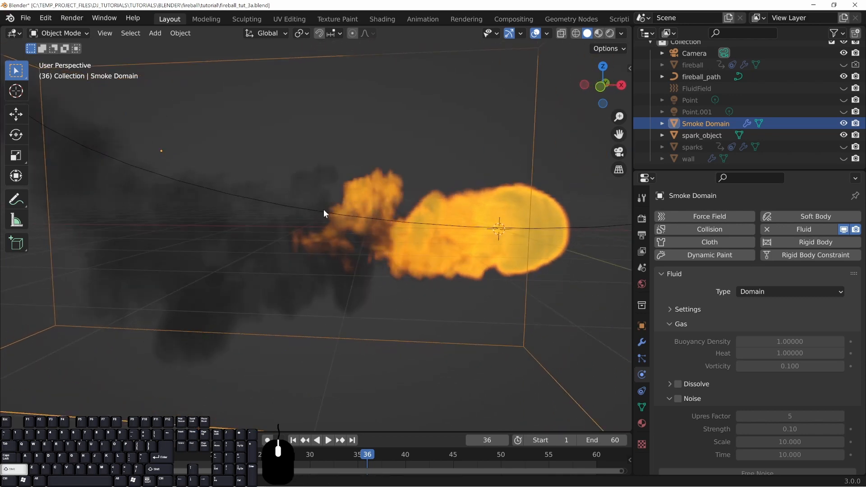
shift+middle_drag(323, 213, 347, 209)
scroll(340, 177, down, 4)
middle_drag(333, 180, 392, 194)
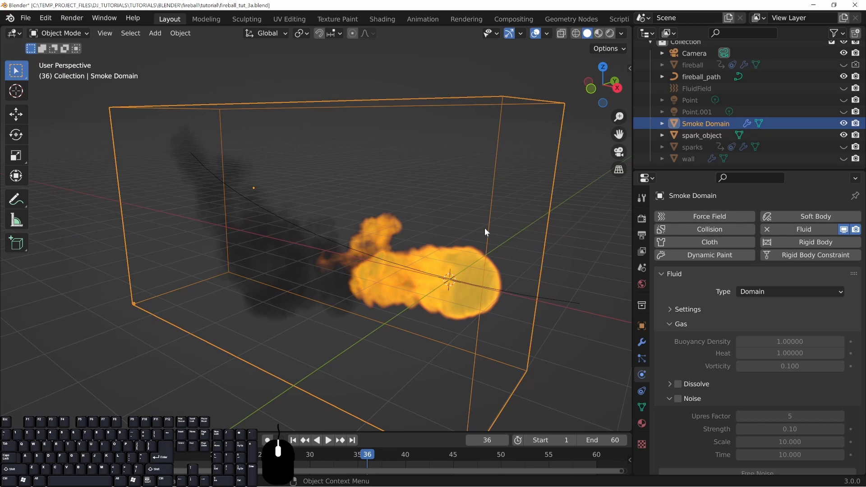
shift+middle_drag(485, 229, 519, 226)
Step: Look through the scene camera, open the output settings and toggle Render Region off and on again
key(KP_0)
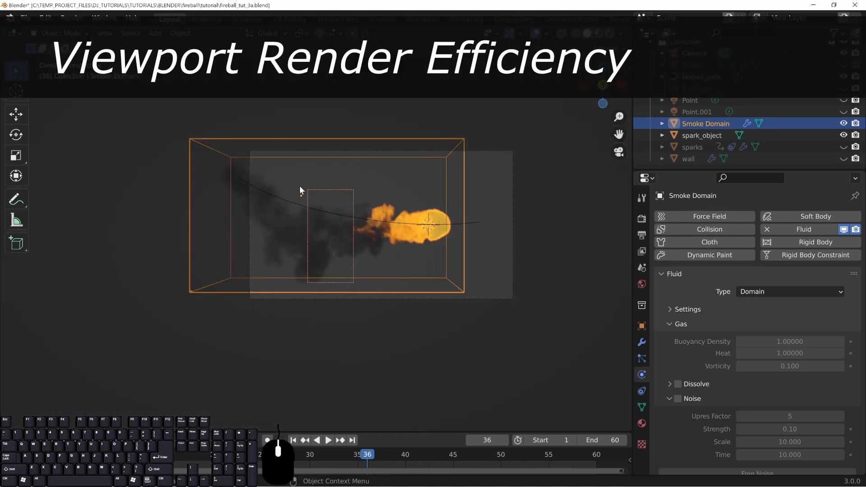
scroll(310, 191, up, 5)
scroll(384, 208, down, 2)
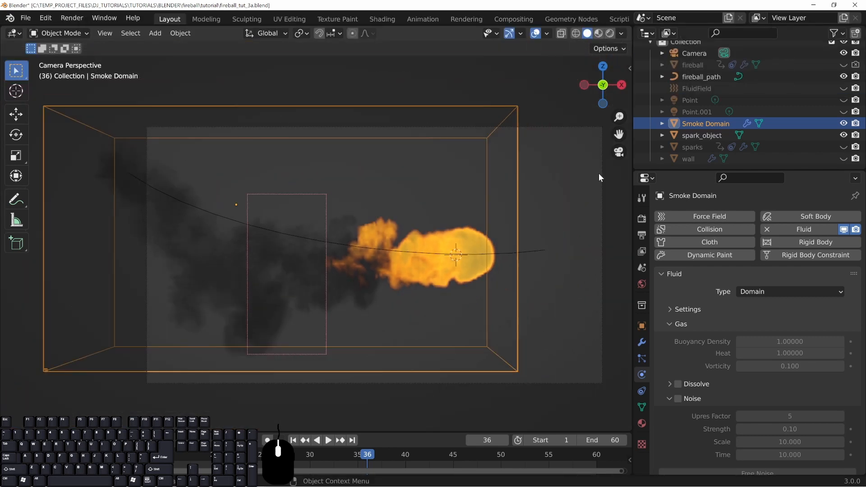
click(641, 235)
click(746, 296)
click(746, 296)
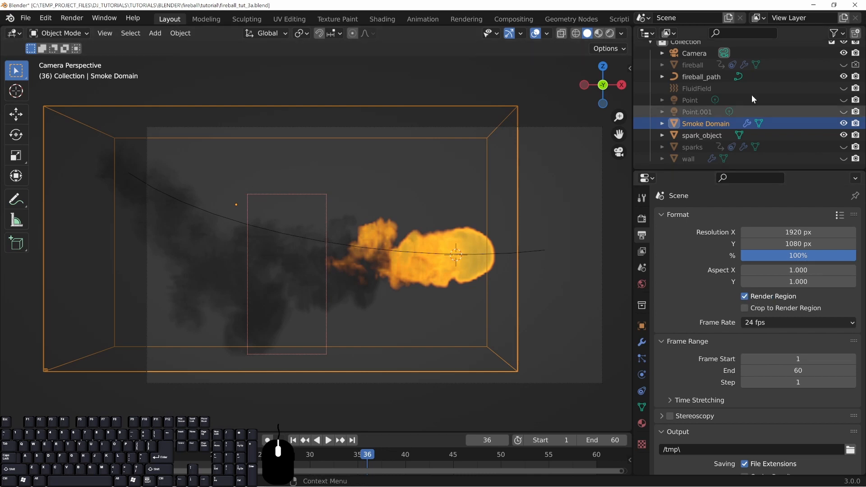
Step: Select the Camera, lower the render region's upper edge slightly and switch the viewport to rendered shading
click(692, 54)
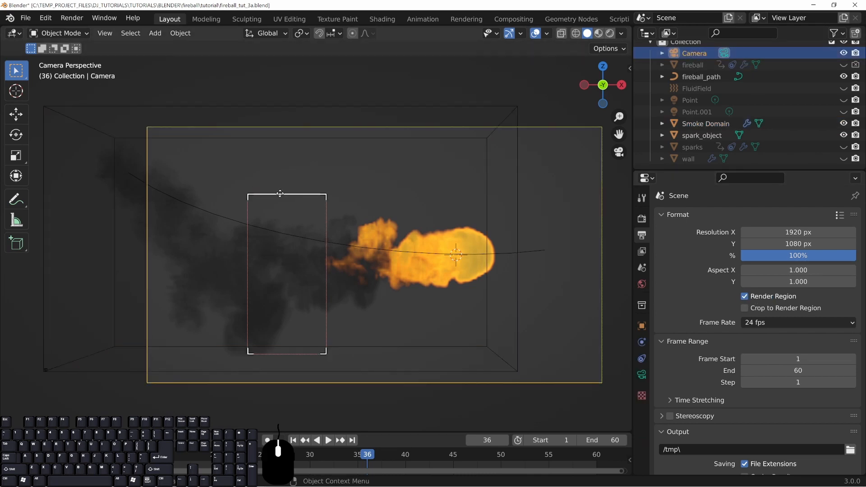
drag(269, 196, 269, 212)
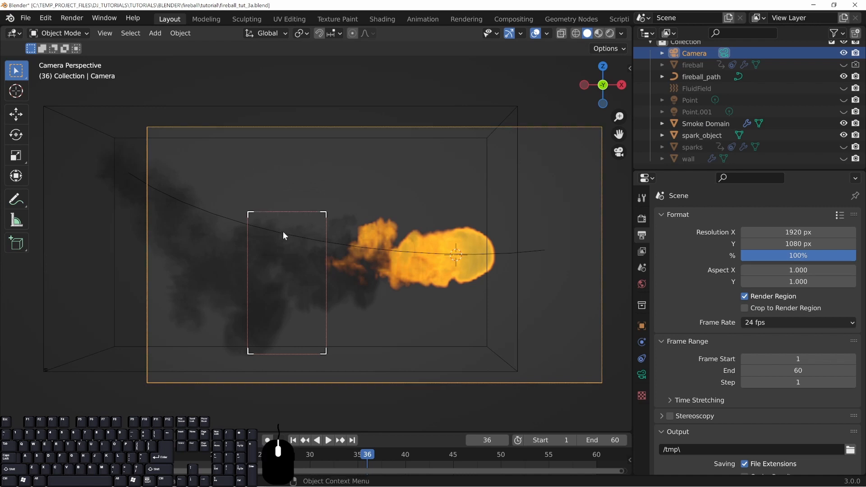
key(z)
click(318, 200)
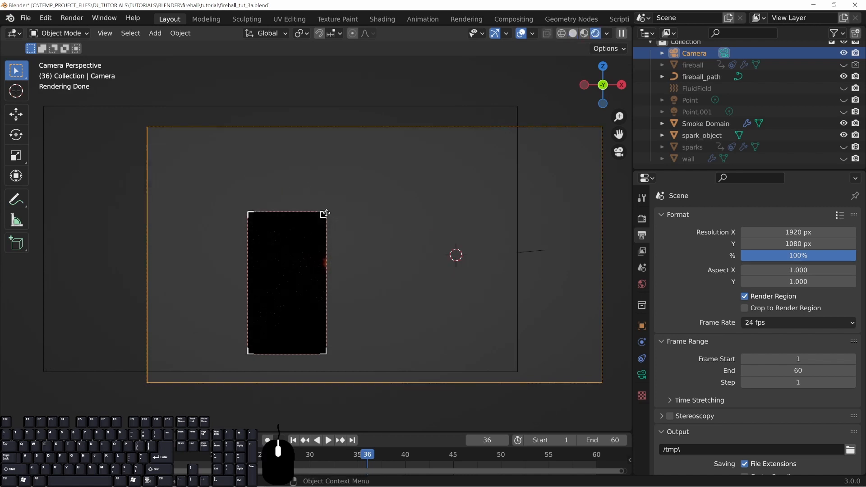
Step: Reshape the camera's render region into a tall, narrow strip across the burning front part of the fireball
drag(325, 270, 504, 273)
drag(248, 271, 333, 273)
drag(436, 209, 434, 183)
drag(503, 253, 484, 253)
drag(333, 253, 392, 255)
drag(484, 257, 463, 257)
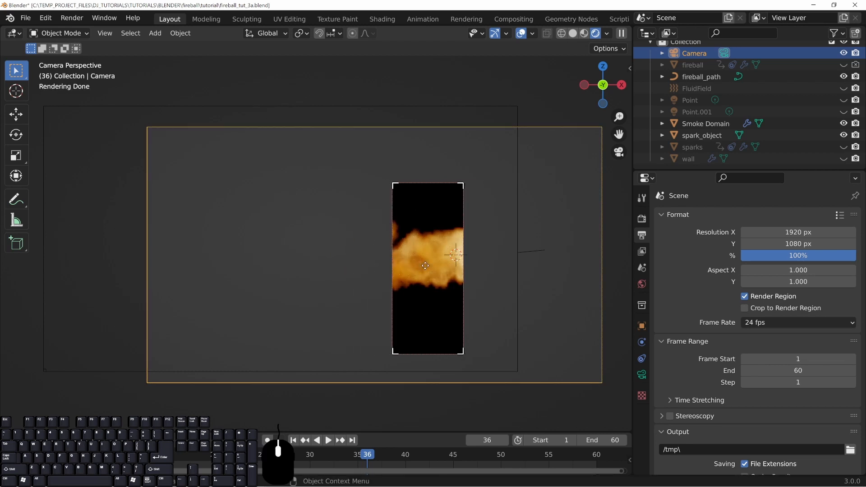
Step: Try a viewport volume step rate of 1.0 in the Cycles render settings
click(642, 219)
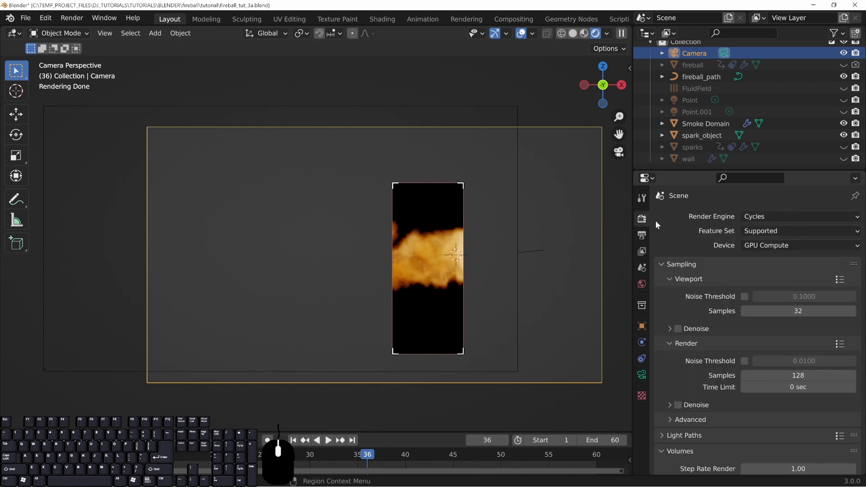
scroll(699, 433, down, 2)
scroll(697, 415, down, 4)
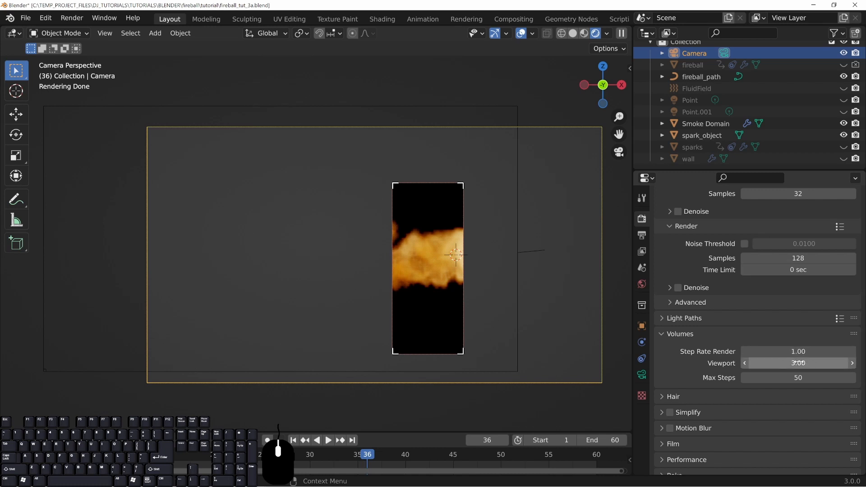
click(788, 364)
text(1.0)
key(Return)
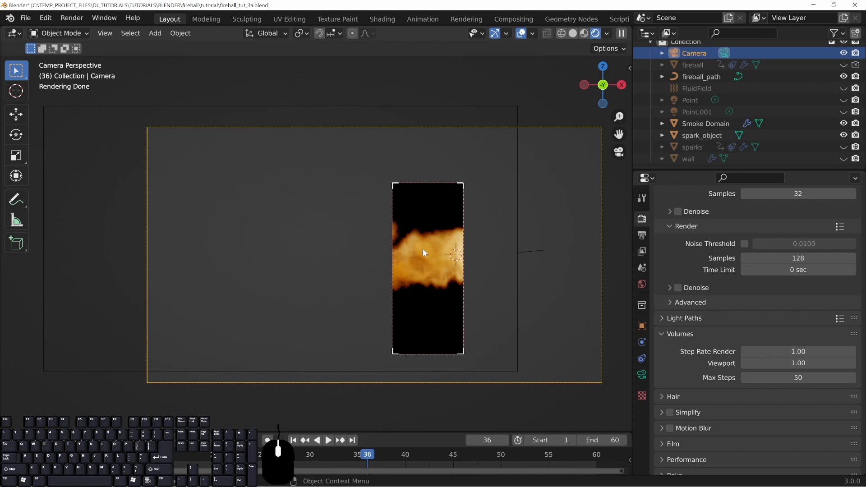
Step: Set the viewport volume step rate to 3.0, and undo a trial change to the volume Max Steps
click(794, 364)
text(3.0)
key(Return)
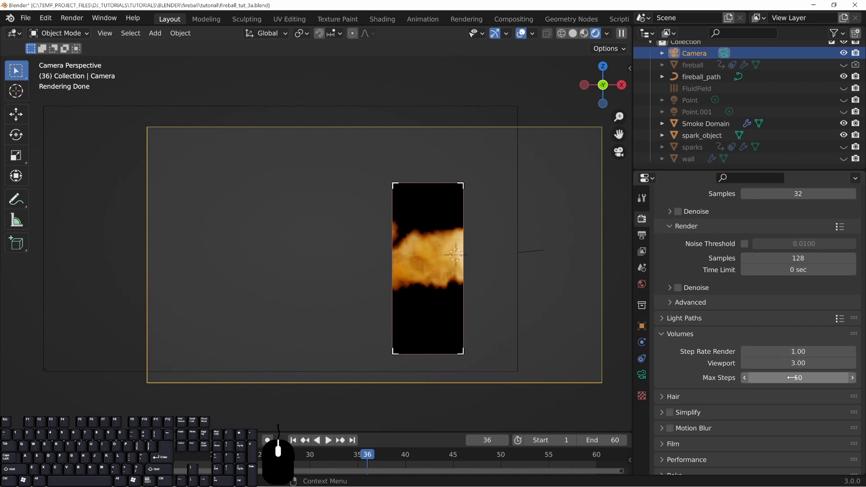
drag(790, 377, 805, 377)
key(ctrl+z)
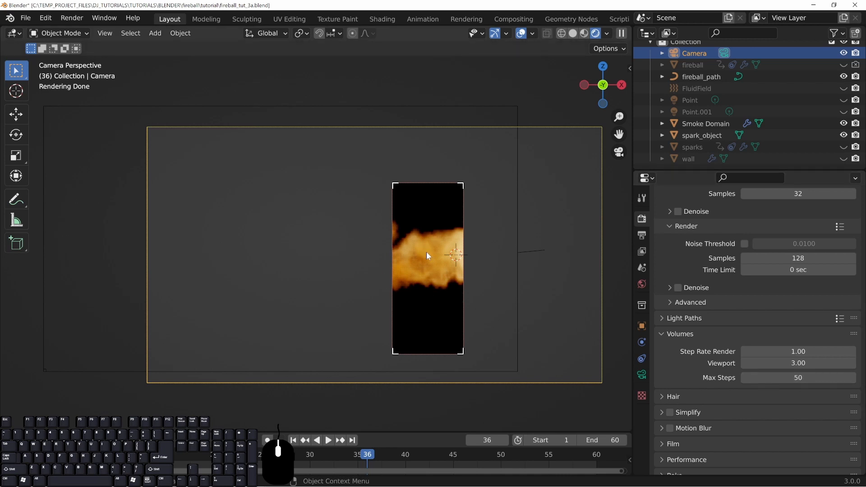
Step: Return the viewport to solid shading and leave the camera view for an angled perspective of the fireball
key(z)
click(489, 251)
mouse_move(489, 252)
middle_down()
mouse_move(502, 228)
mouse_move(443, 252)
mouse_move(337, 261)
mouse_move(303, 228)
mouse_move(373, 193)
mouse_move(412, 115)
middle_up()
scroll(337, 261, up, 3)
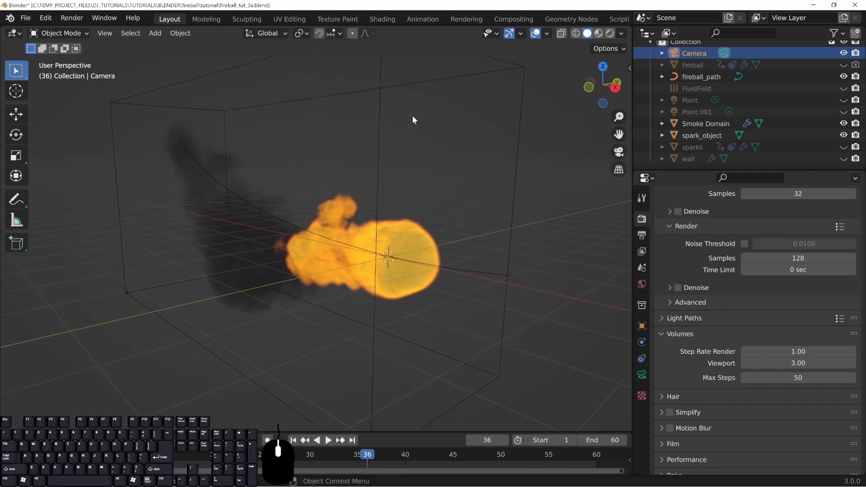
Step: Select the Smoke Domain, open its physics settings and compare the fluid with Noise on and off, leaving Noise disabled
click(384, 90)
click(642, 374)
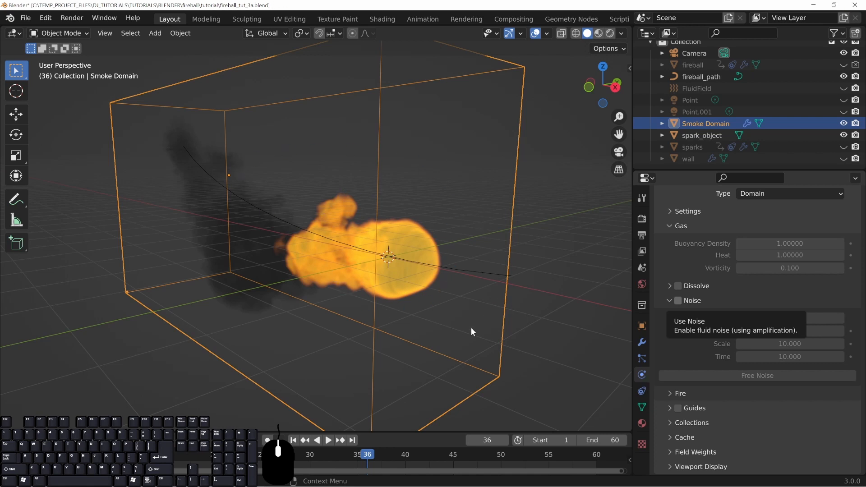
middle_drag(390, 265, 310, 227)
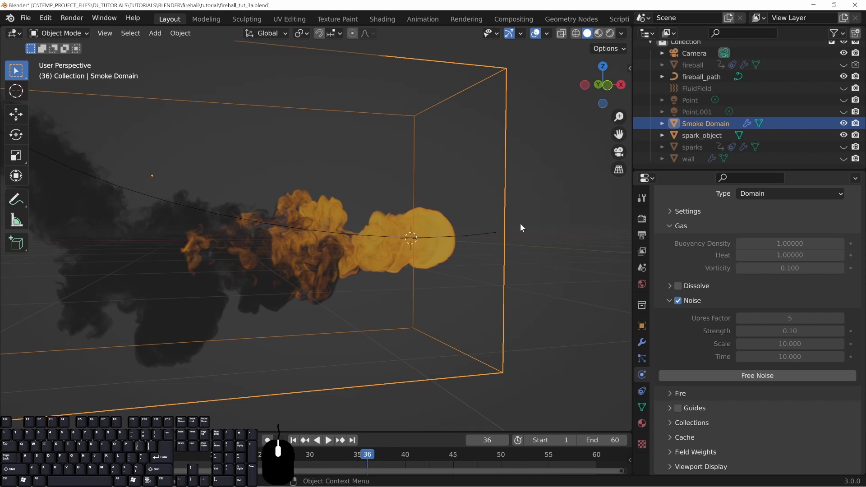
click(678, 301)
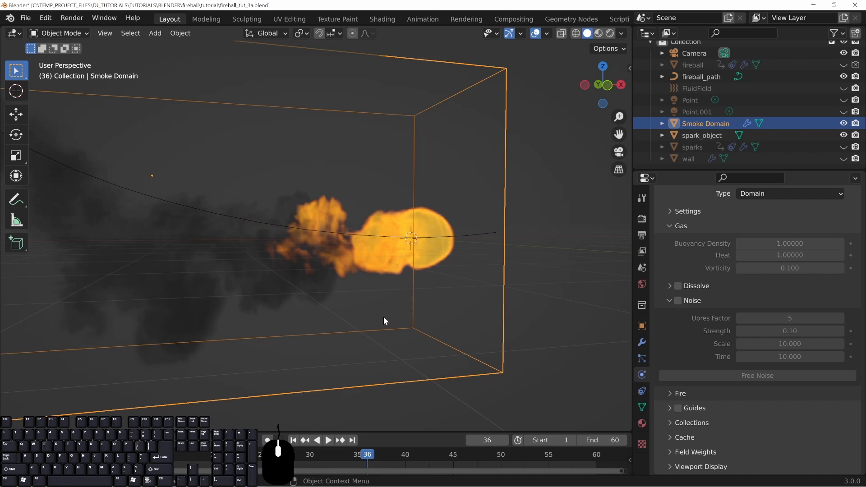
Step: Enlarge the timeline area and scrub through the simulation, stopping at frame 32
drag(394, 431, 395, 356)
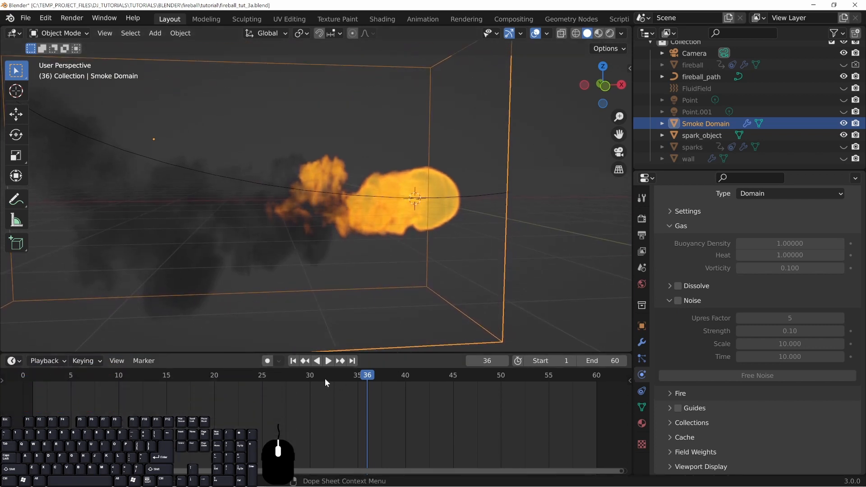
click(325, 377)
middle_drag(309, 266, 363, 243)
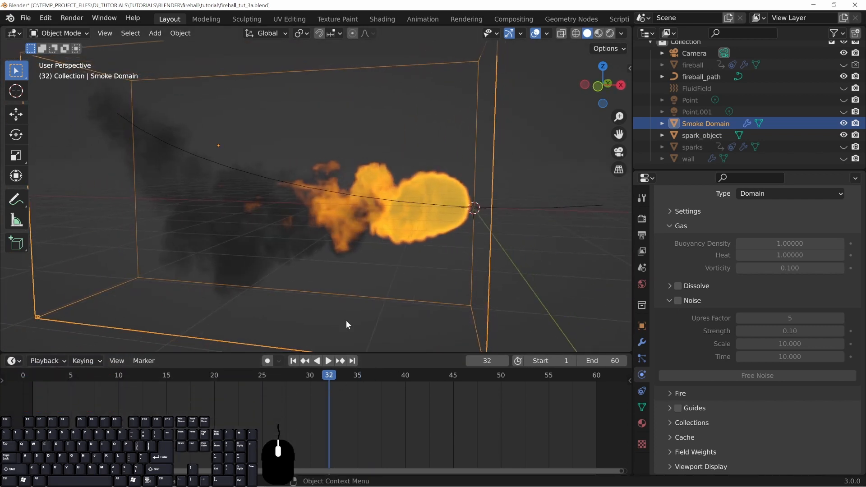
click(248, 375)
click(208, 378)
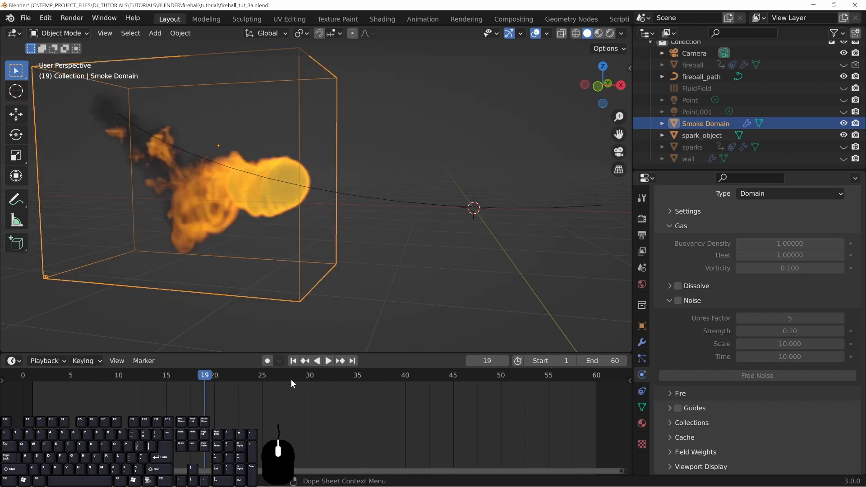
drag(375, 379, 333, 374)
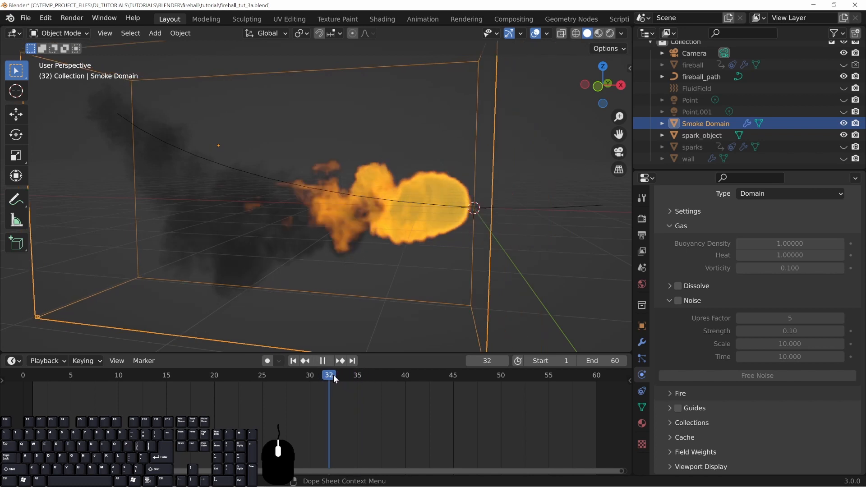
shift+middle_drag(240, 208, 164, 123)
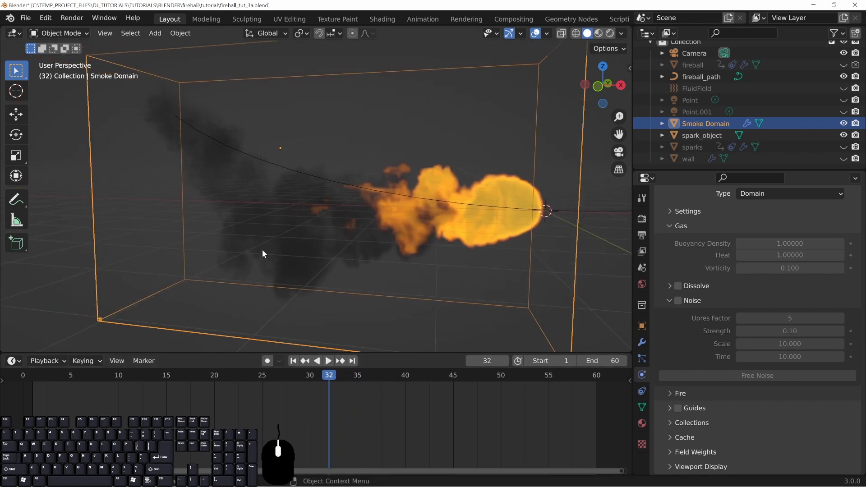
shift+middle_drag(509, 203, 228, 205)
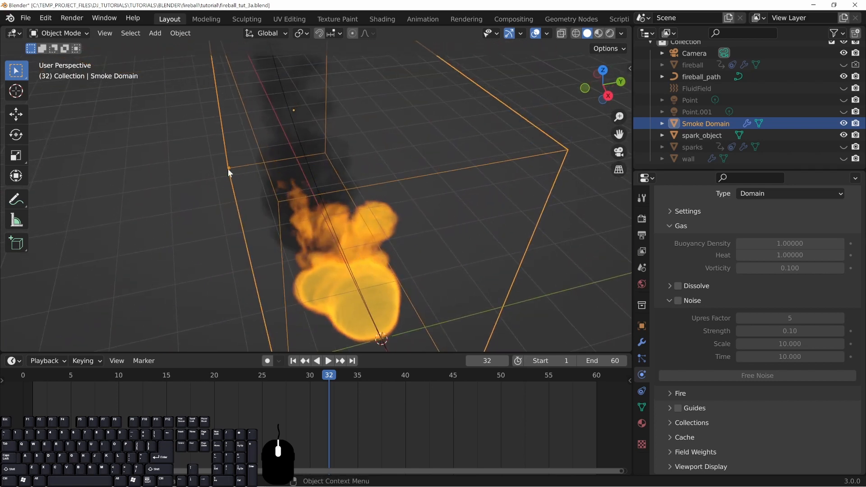
middle_drag(331, 272, 403, 206)
shift+middle_drag(497, 175, 460, 208)
middle_drag(425, 233, 343, 177)
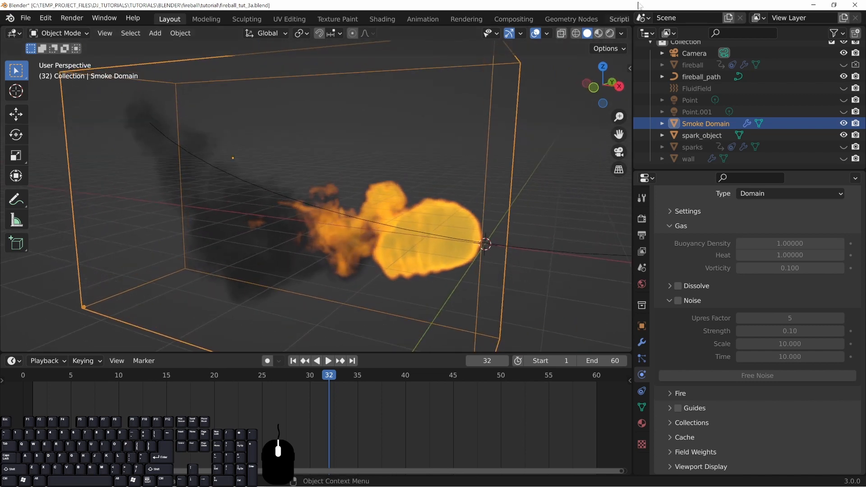
Step: Split the 3D viewport into an upper and a lower area, shrink the timeline and enlarge the upper area
drag(629, 28, 618, 195)
drag(424, 353, 422, 450)
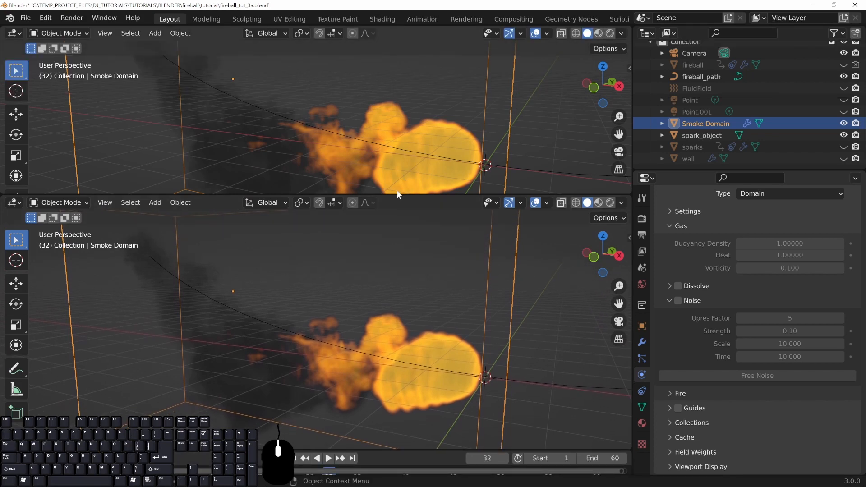
drag(399, 193, 397, 307)
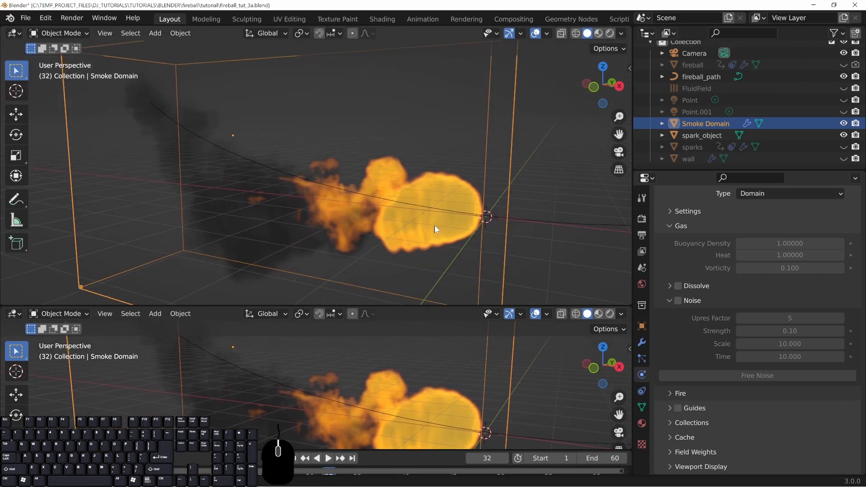
Step: Change the lower 3D viewport area into a Shader Editor for the Smoke Domain Material
middle_drag(434, 225, 423, 221)
click(15, 314)
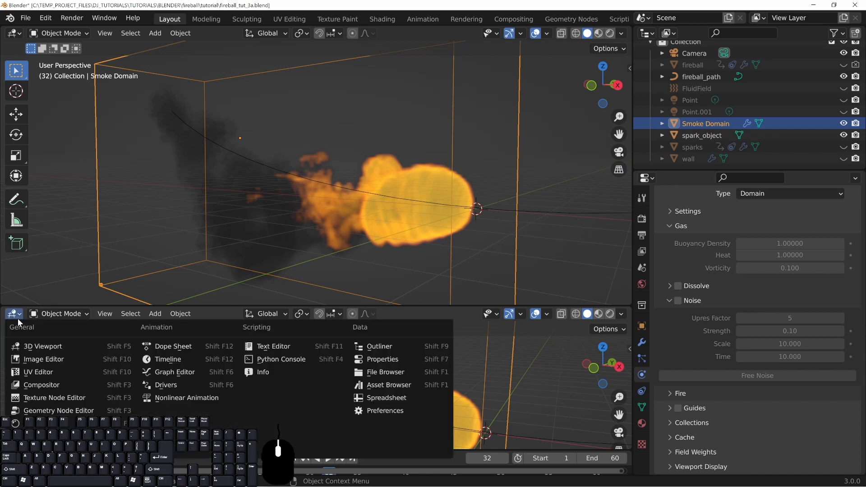
click(36, 424)
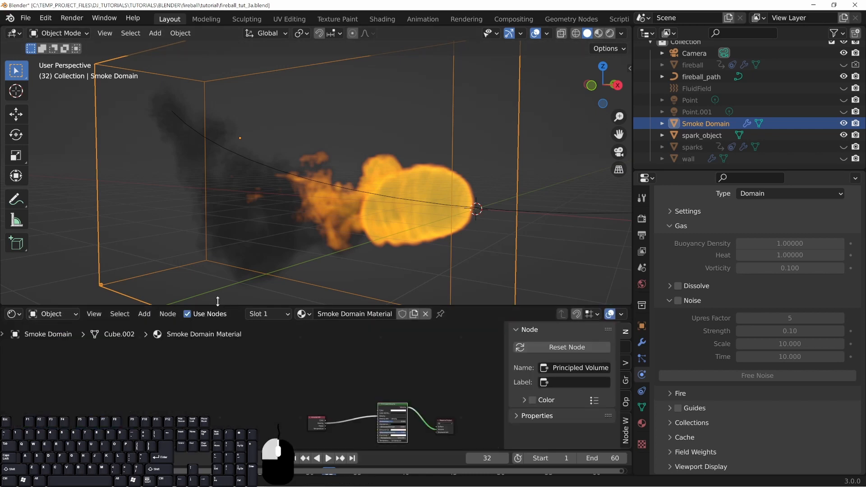
Step: Enlarge the Shader Editor area and frame the Volume Info, Principled Volume and Material Output nodes
drag(217, 307, 220, 267)
scroll(369, 374, up, 5)
middle_drag(417, 383, 267, 299)
scroll(335, 355, up, 3)
scroll(335, 355, up, 2)
middle_drag(323, 336, 236, 361)
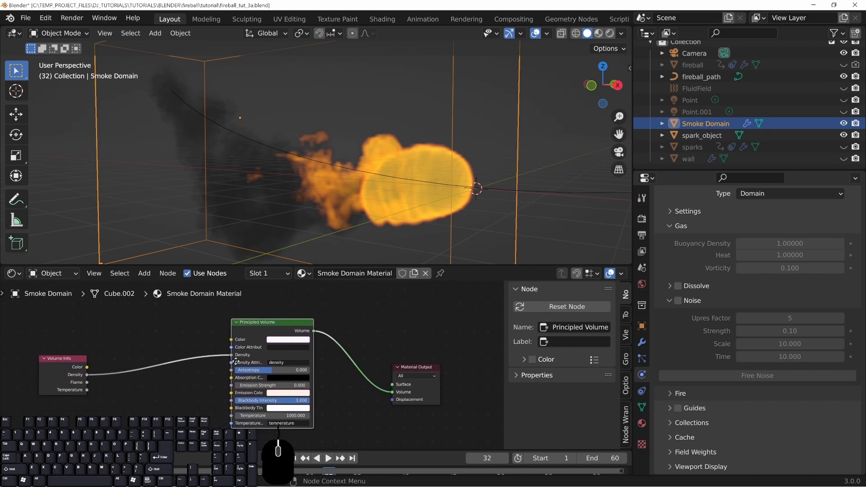
Step: Switch the 3D viewport to Rendered shading to preview the fireball
middle_drag(478, 132, 359, 156)
key(z)
click(368, 87)
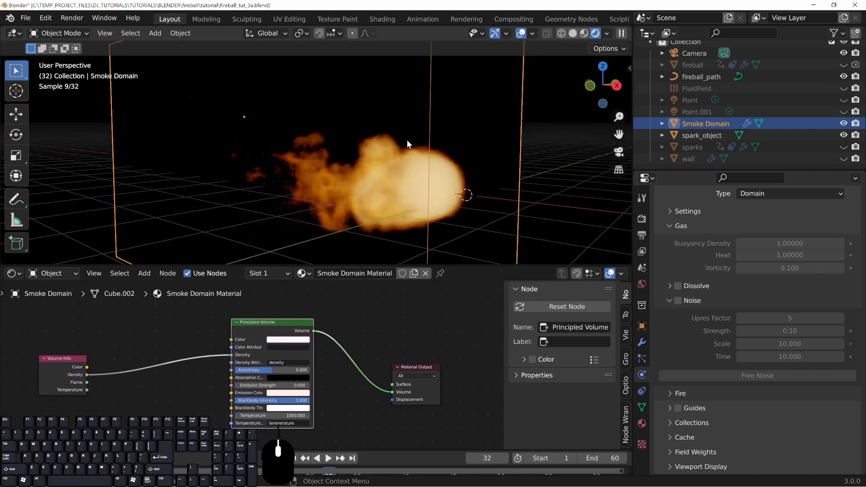
middle_drag(378, 168, 383, 196)
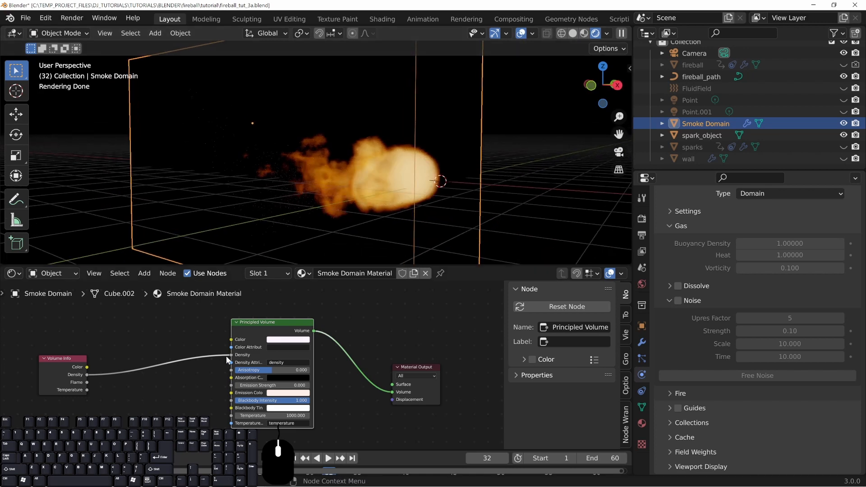
Step: Disconnect Volume Info from the Principled Volume's Density input and unhide the Point and Point.001 lights in the viewport
drag(230, 355, 185, 346)
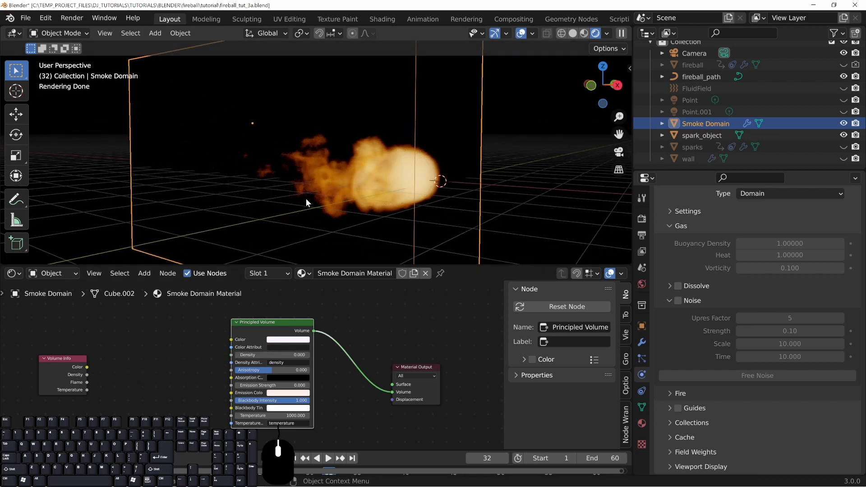
middle_drag(313, 174, 300, 170)
drag(843, 111, 843, 99)
mouse_move(476, 167)
middle_down()
mouse_move(405, 168)
mouse_move(497, 160)
mouse_move(451, 184)
mouse_move(485, 167)
middle_up()
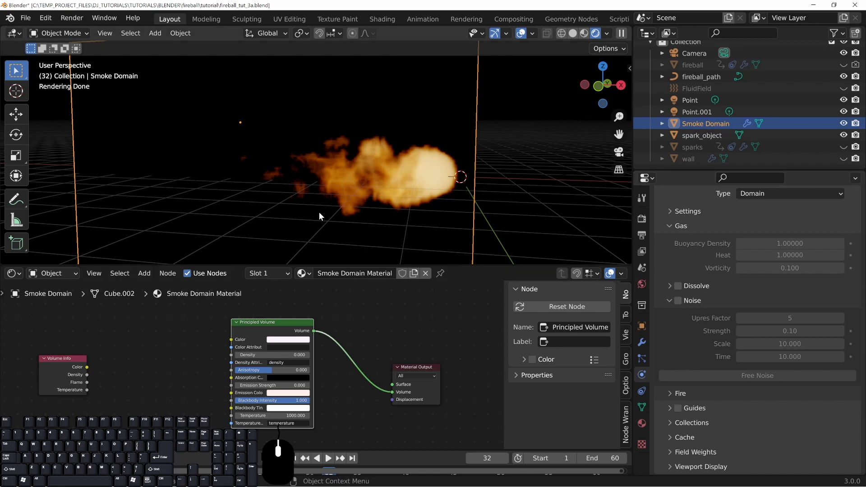
scroll(378, 189, up, 5)
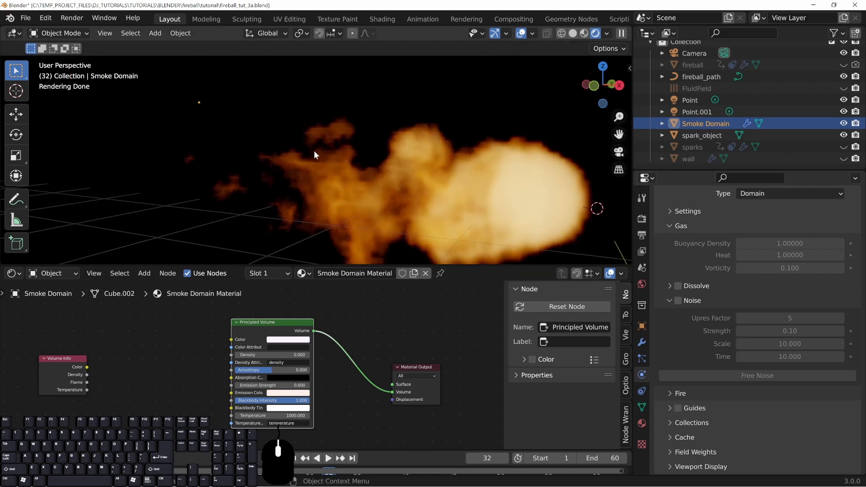
scroll(417, 142, down, 4)
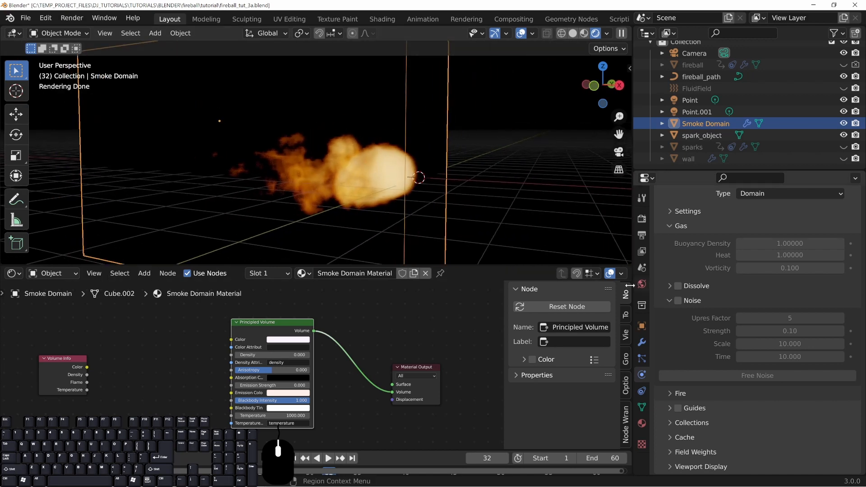
Step: Open the World properties and check the background color and strength
click(642, 284)
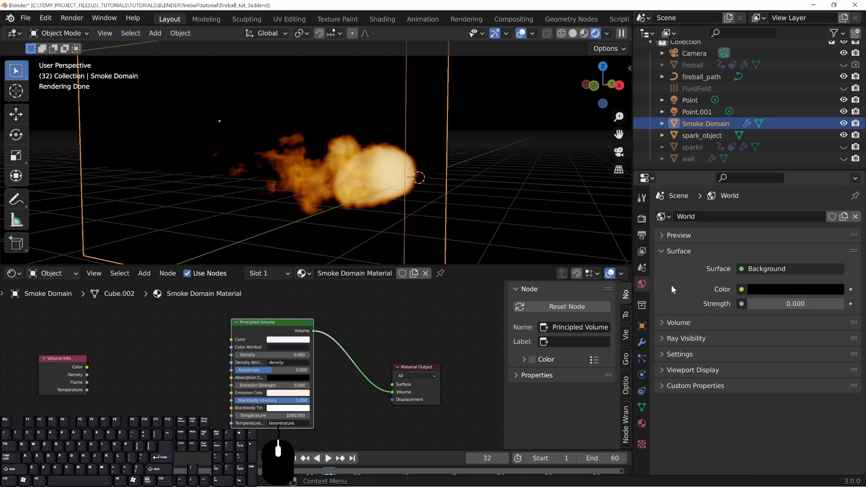
middle_drag(462, 163, 236, 156)
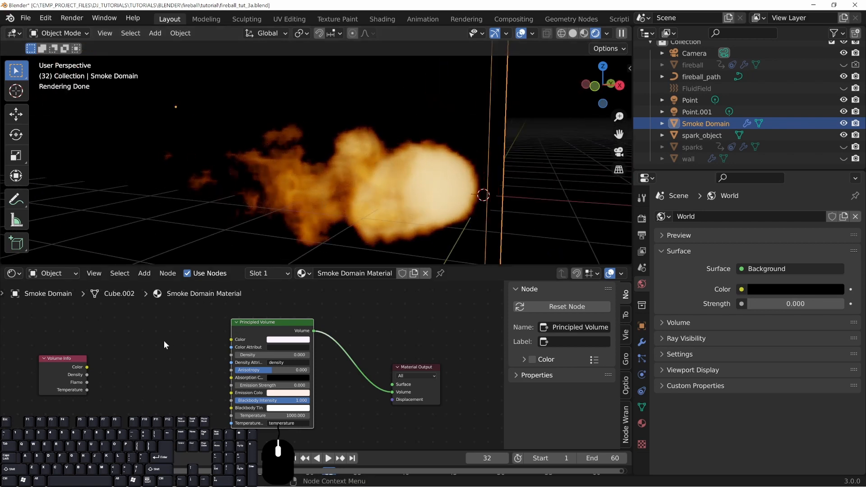
Step: Move the Volume Info node farther away from the Principled Volume node to make room between them
middle_drag(164, 339, 264, 349)
scroll(215, 389, down, 3)
drag(197, 350, 83, 356)
mouse_move(227, 369)
middle_down()
mouse_move(213, 366)
mouse_move(232, 371)
middle_up()
click(352, 329)
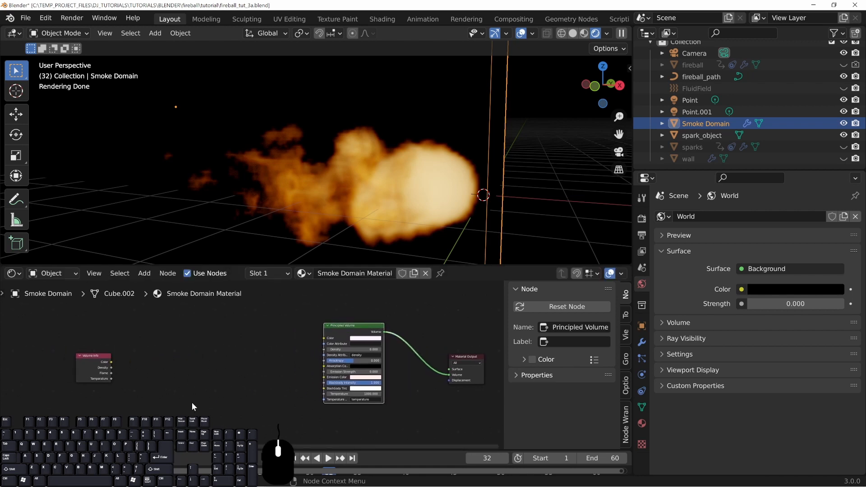
scroll(214, 394, up, 2)
key(Home)
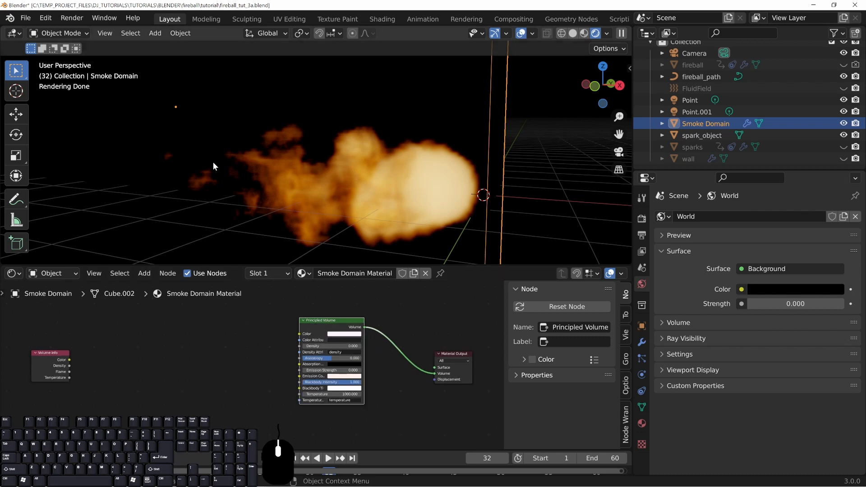
Step: Open the splash screen to check the program version and close it again
click(23, 18)
mouse_move(10, 18)
click(41, 30)
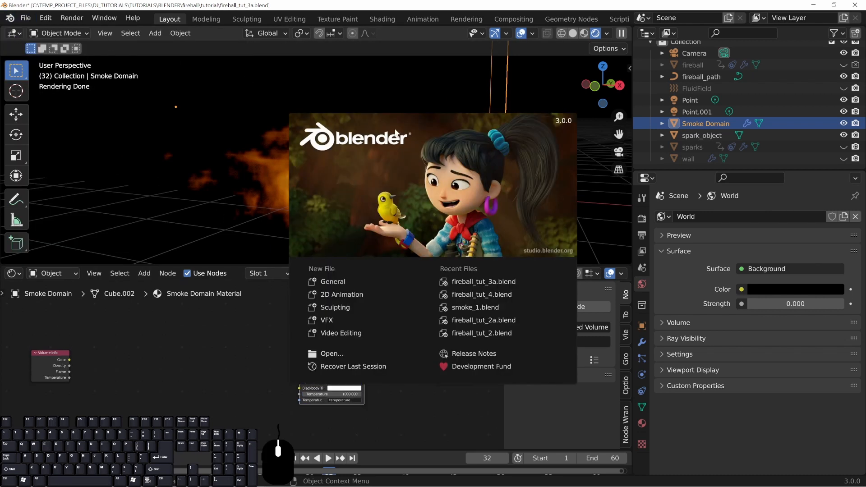
click(248, 121)
middle_drag(390, 201, 219, 152)
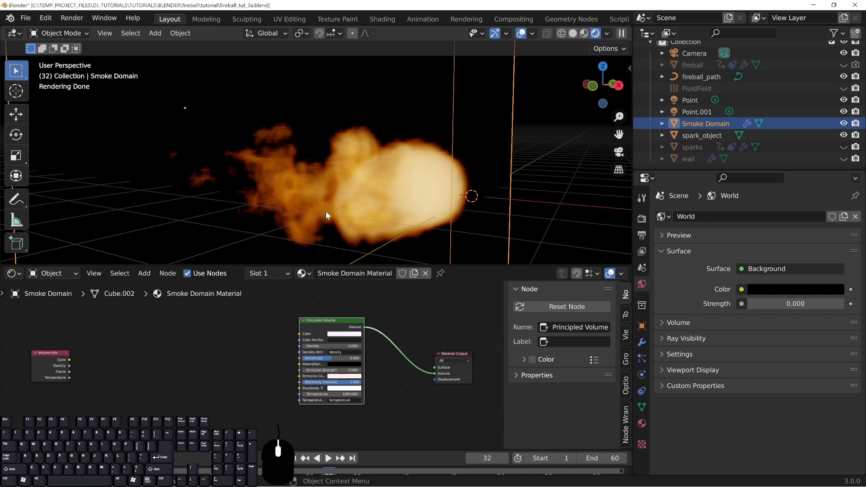
Step: Examine the Volume Info node's outputs and the rendered fireball from slightly different angles
drag(47, 358, 43, 359)
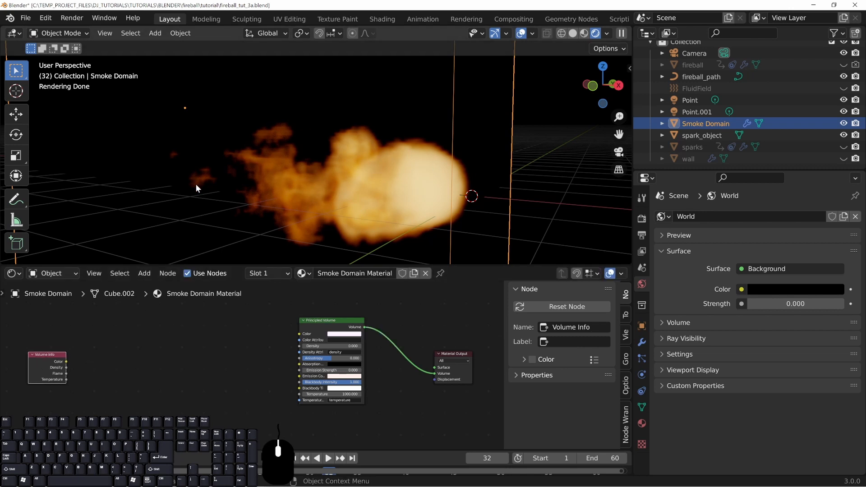
middle_drag(445, 168, 394, 178)
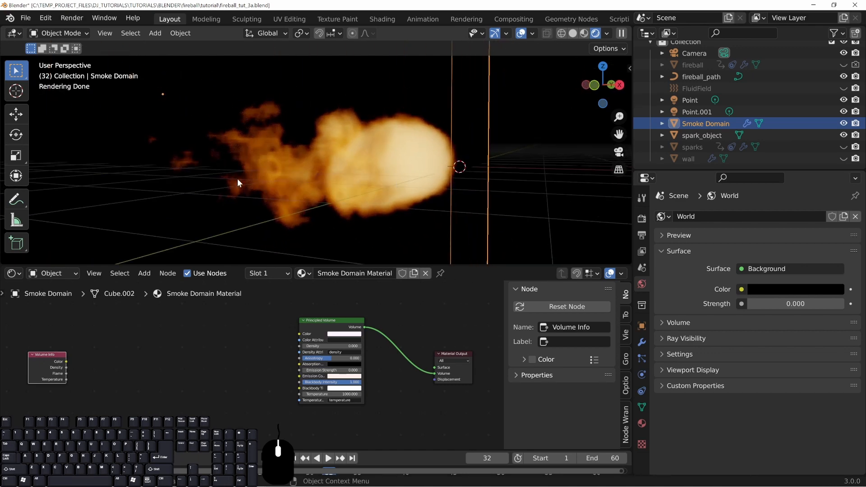
drag(66, 360, 89, 351)
scroll(161, 392, up, 1)
middle_drag(153, 375, 196, 382)
drag(72, 351, 84, 354)
middle_drag(221, 385, 202, 385)
drag(79, 370, 128, 372)
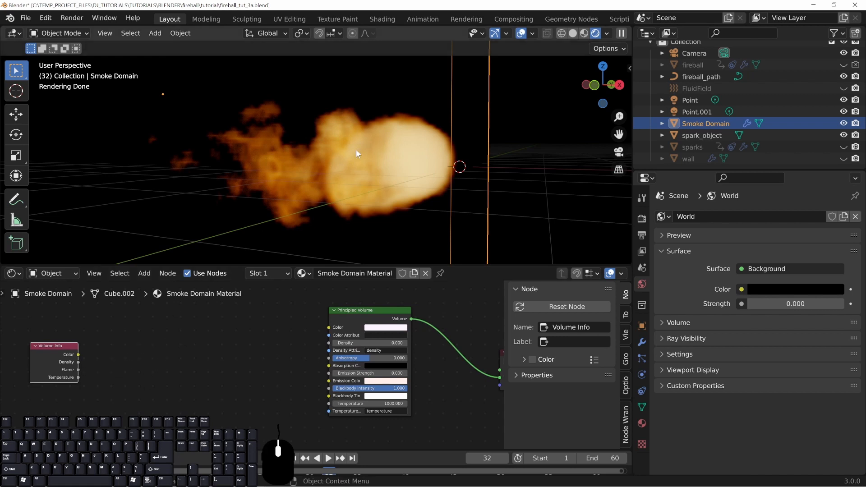
middle_drag(377, 215, 349, 208)
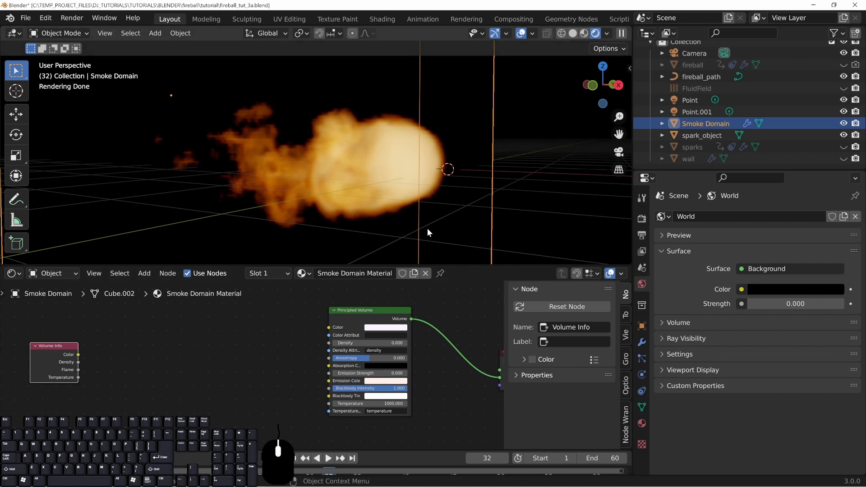
middle_drag(400, 196, 226, 174)
Step: Try linking the Volume Info Flame output to Emission Color and to Blackbody Intensity, and remove the link
drag(78, 369, 328, 382)
drag(73, 360, 66, 371)
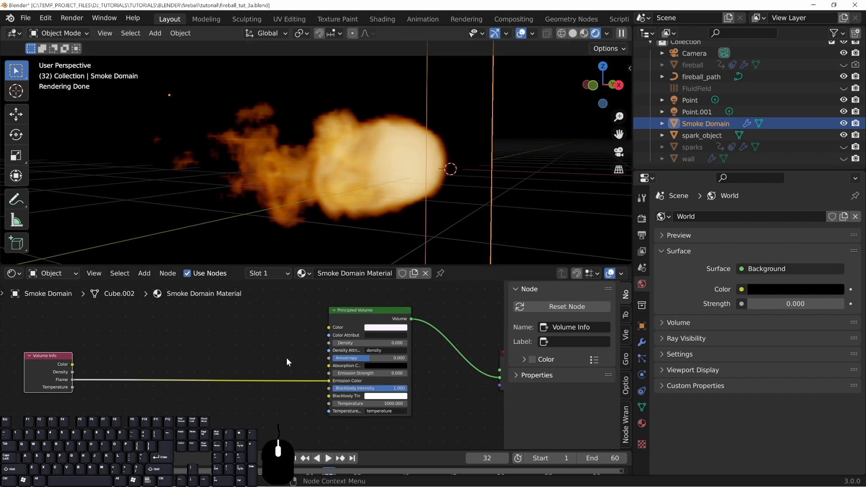
mouse_move(329, 381)
mouse_down()
mouse_move(286, 387)
mouse_move(328, 389)
mouse_up()
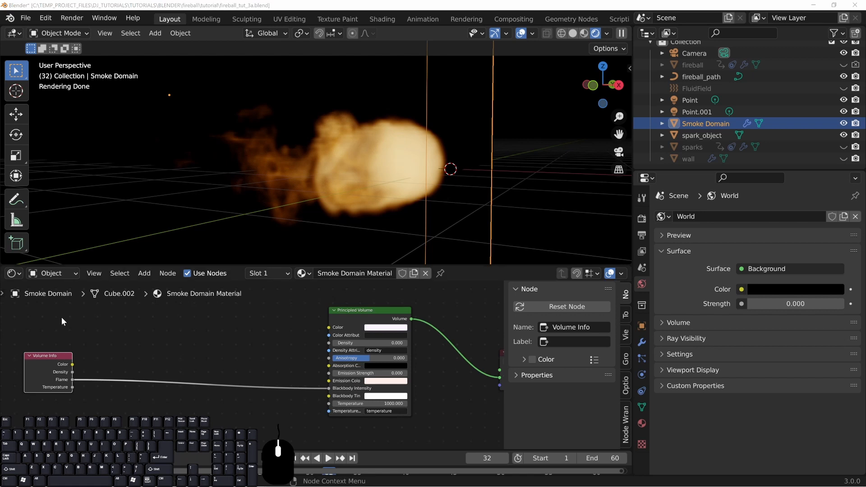
drag(330, 390, 275, 381)
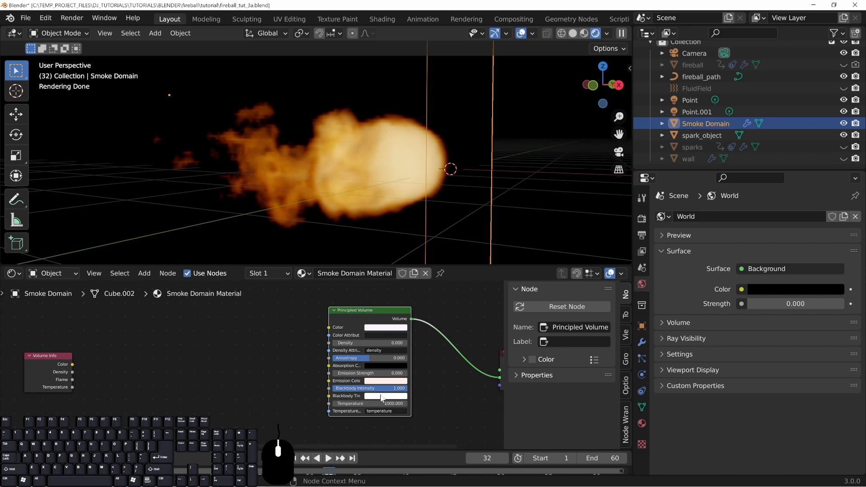
Step: Widen the Principled Volume node to show its full input labels and move the Volume Info node slightly lower
middle_drag(275, 388, 297, 378)
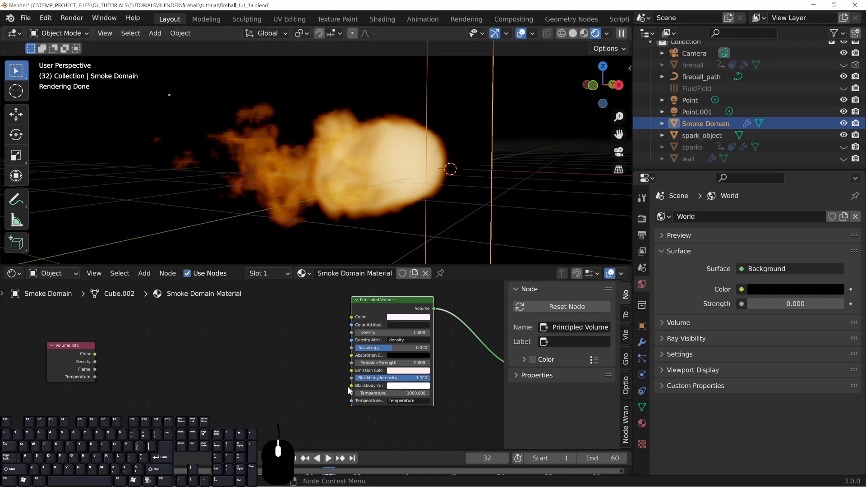
drag(350, 386, 298, 390)
drag(351, 299, 327, 293)
drag(407, 324, 462, 324)
drag(433, 294, 439, 305)
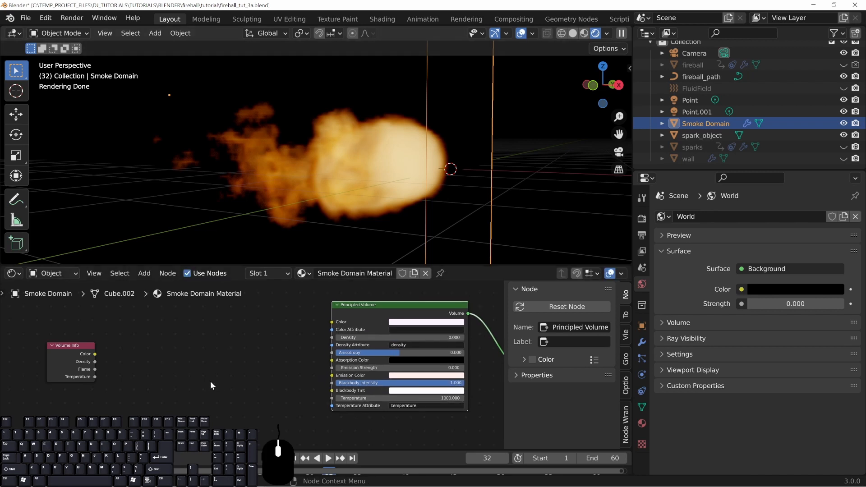
middle_drag(182, 373, 188, 369)
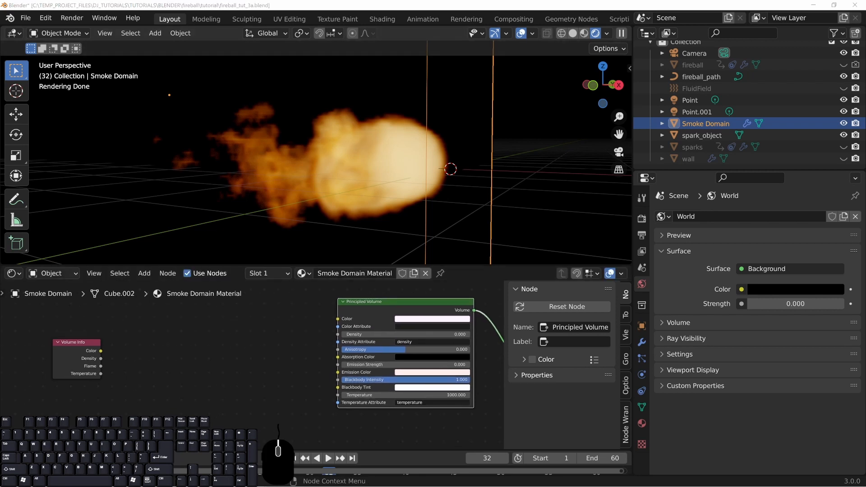
middle_drag(178, 356, 178, 356)
drag(338, 387, 265, 348)
drag(86, 353, 67, 367)
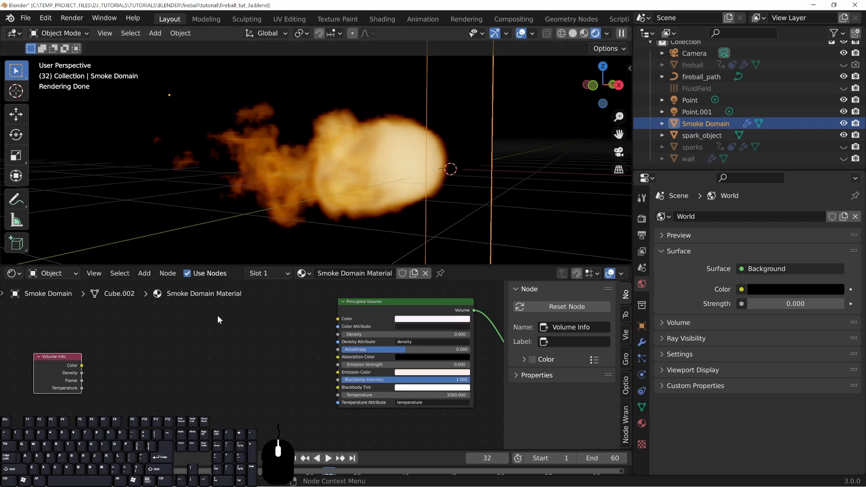
Step: Add a ColorRamp node and connect it between the Volume Info Flame output and the Principled Volume's Blackbody Tint input
key(shift+a)
mouse_move(180, 441)
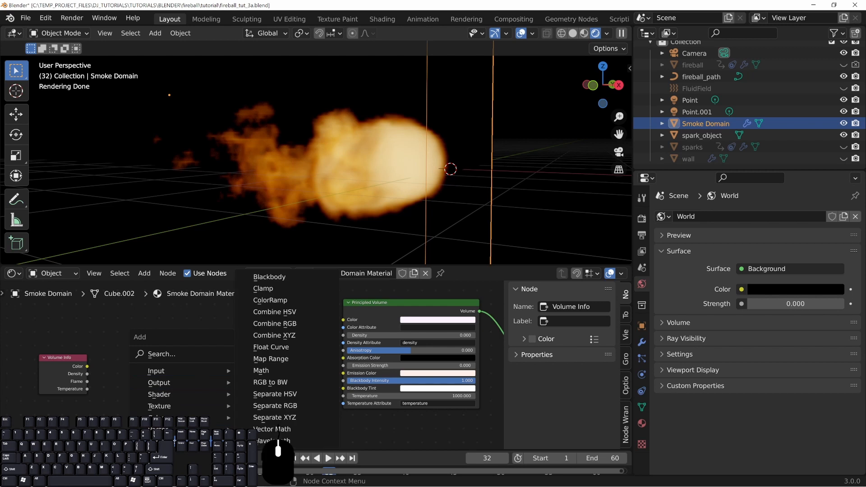
click(270, 300)
click(194, 336)
middle_drag(220, 379, 230, 360)
drag(251, 305, 250, 345)
drag(96, 323, 210, 407)
drag(248, 353, 361, 351)
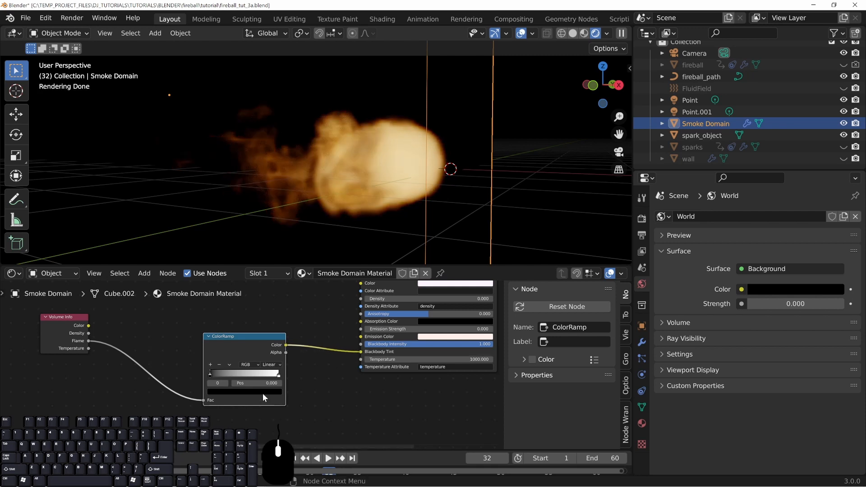
Step: Reposition the ColorRamp node in the space between the Volume Info and Principled Volume nodes
mouse_move(269, 376)
mouse_down()
mouse_move(220, 384)
mouse_move(276, 378)
mouse_move(212, 384)
mouse_move(291, 379)
mouse_move(215, 375)
mouse_move(286, 376)
mouse_up()
drag(232, 378, 169, 371)
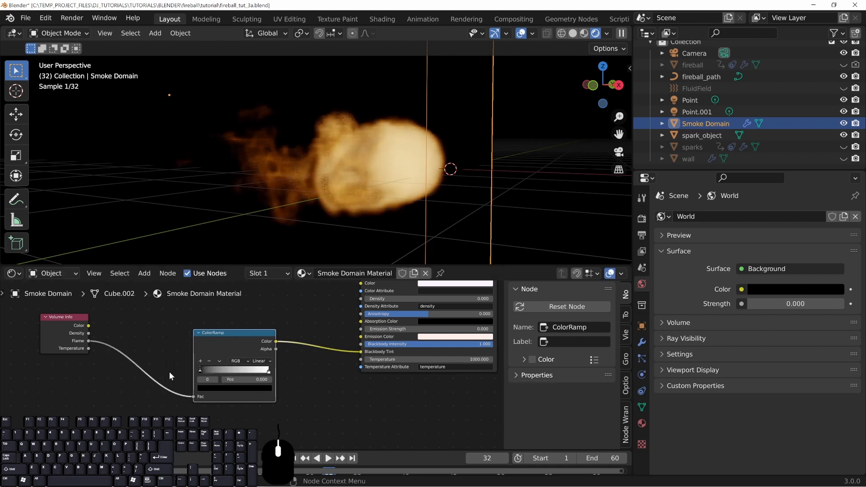
drag(241, 337, 254, 364)
middle_drag(351, 400, 316, 391)
scroll(258, 377, up, 2)
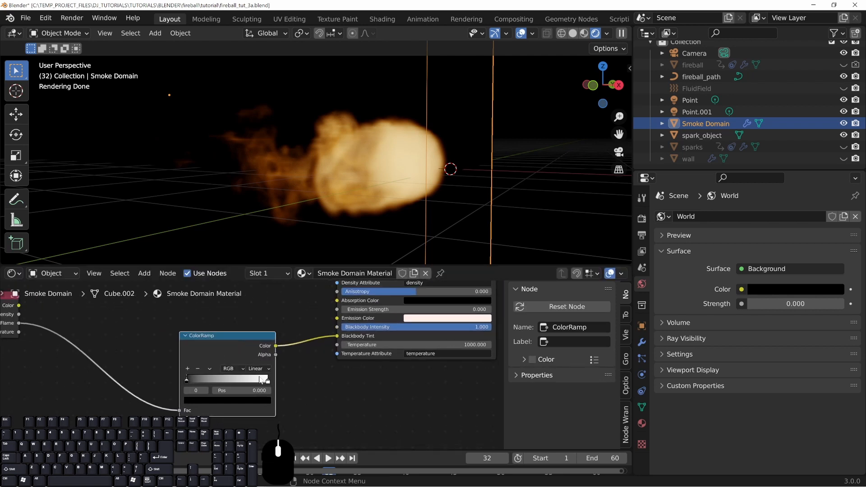
Step: Try a light blue on the ColorRamp's white end stop and return the stop to near white
click(266, 381)
click(239, 402)
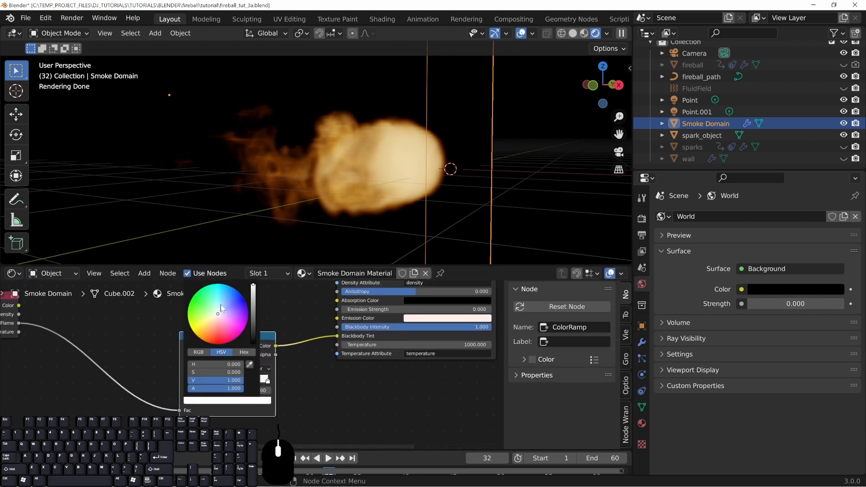
click(220, 307)
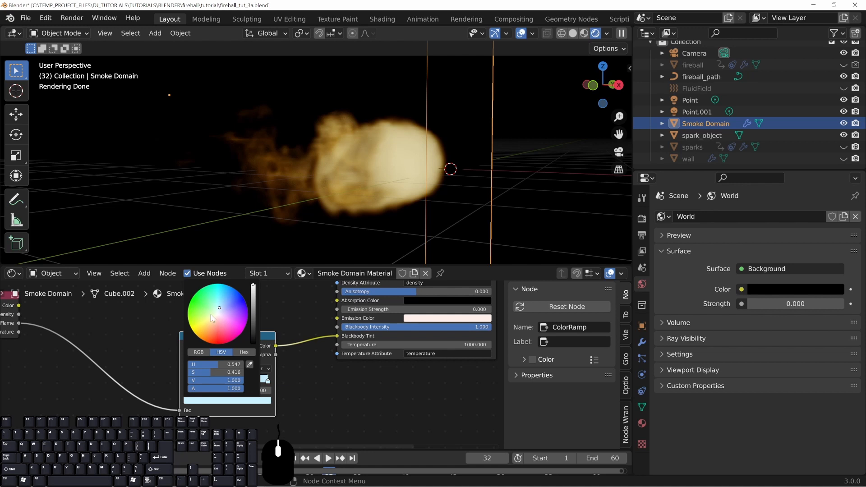
click(216, 315)
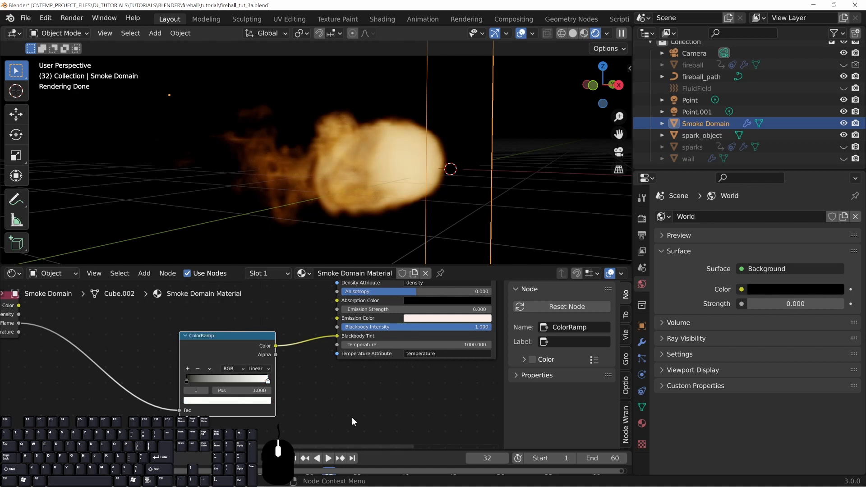
click(334, 395)
Step: Add a middle color stop to the ColorRamp and move it to position about 0.761
middle_drag(329, 396, 326, 394)
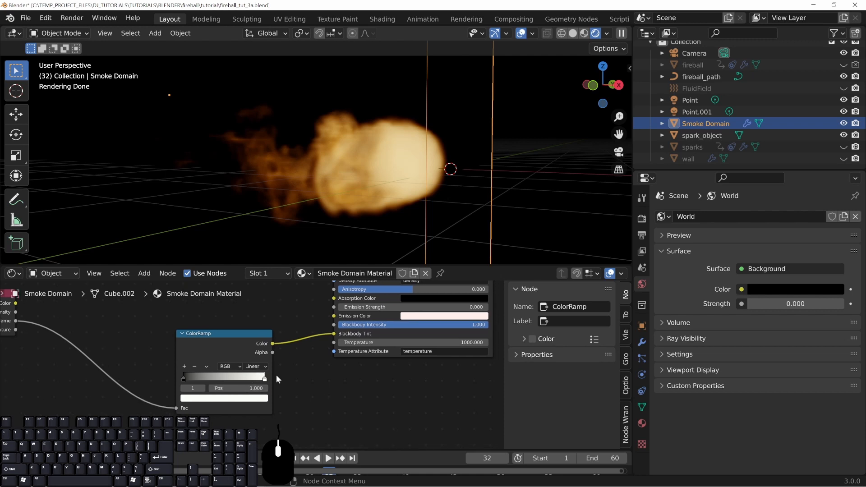
middle_drag(263, 371, 281, 367)
drag(271, 351, 256, 354)
click(289, 384)
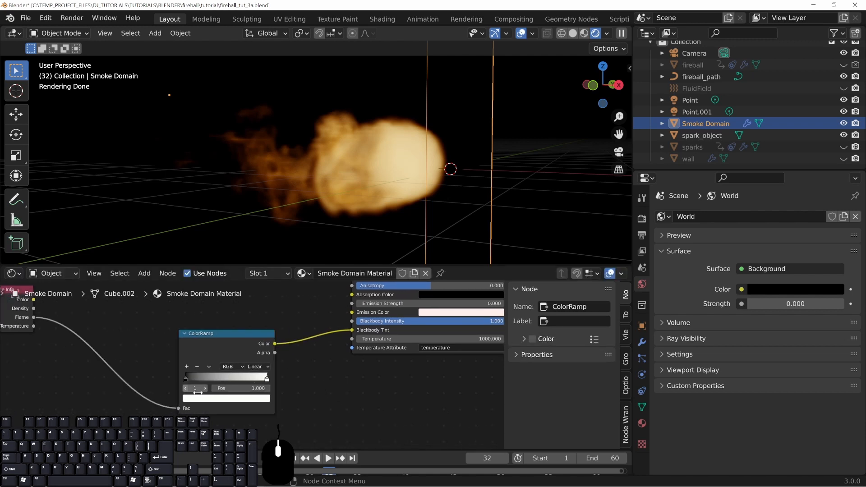
click(186, 366)
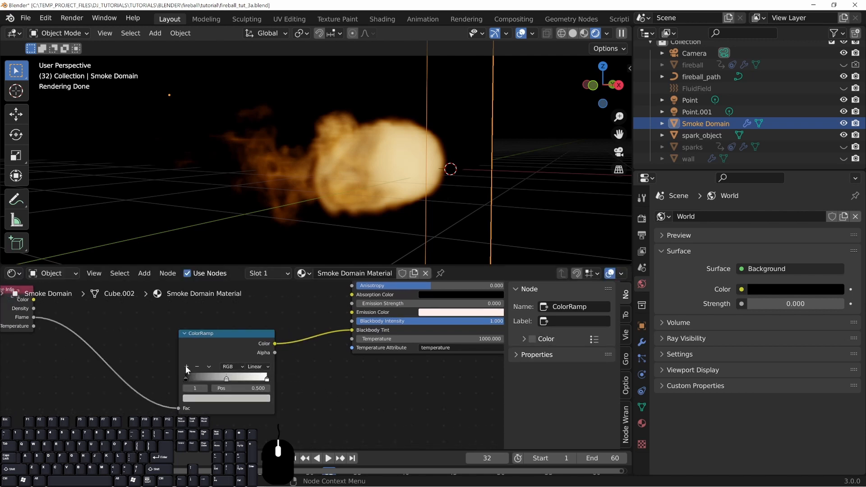
drag(229, 378, 246, 378)
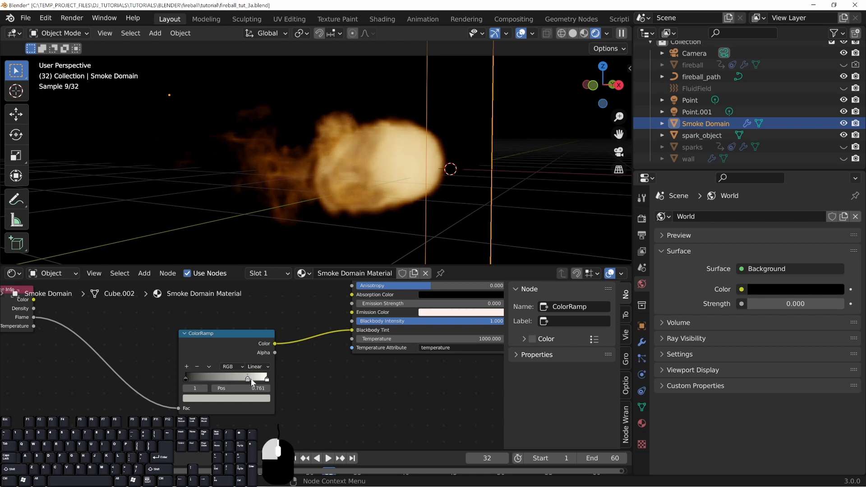
Step: Color the ColorRamp's middle stop yellow and shift it closer to the white end
click(242, 399)
drag(213, 318, 191, 329)
drag(232, 379, 251, 382)
Step: Add another ColorRamp stop, color it bright orange, and place it at position about 0.644
click(188, 365)
click(237, 398)
drag(212, 322, 207, 340)
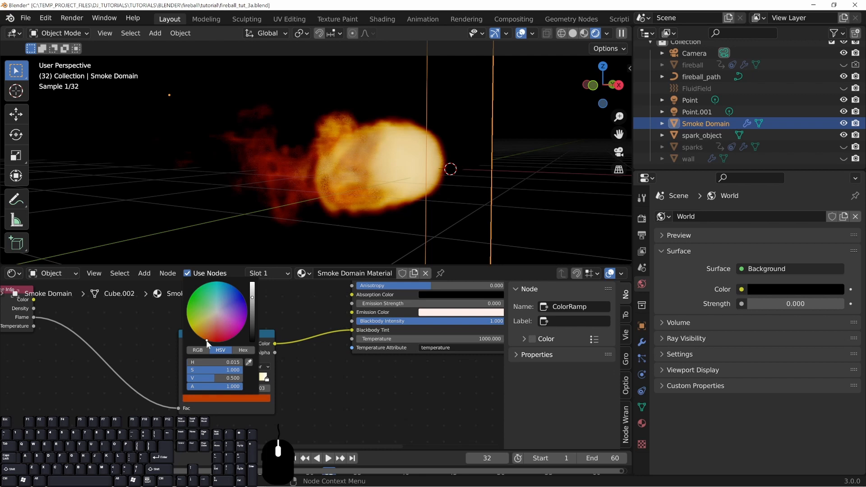
click(222, 397)
drag(250, 315, 251, 283)
click(342, 395)
drag(220, 378, 238, 378)
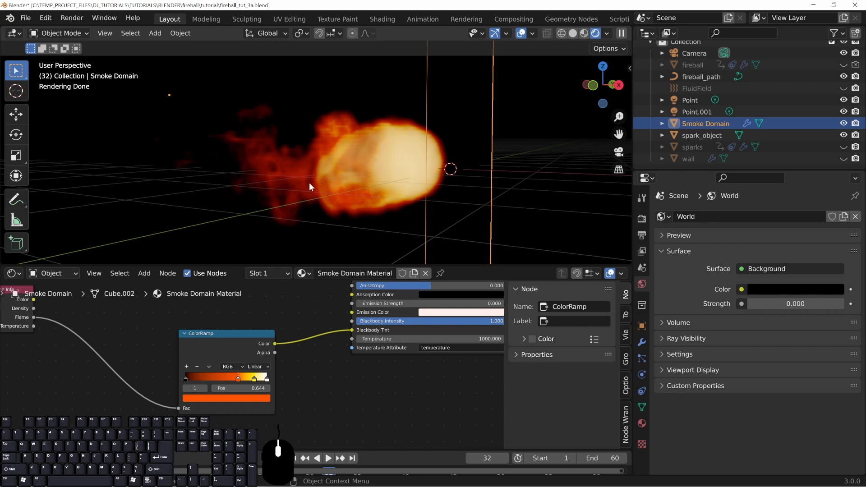
Step: Add a further ColorRamp stop between the black and orange stops and color it dark red
drag(226, 340, 215, 331)
mouse_move(174, 369)
mouse_down()
mouse_move(200, 371)
mouse_move(172, 369)
mouse_up()
mouse_move(228, 370)
mouse_down()
mouse_move(191, 376)
mouse_move(222, 370)
mouse_up()
click(174, 357)
click(216, 389)
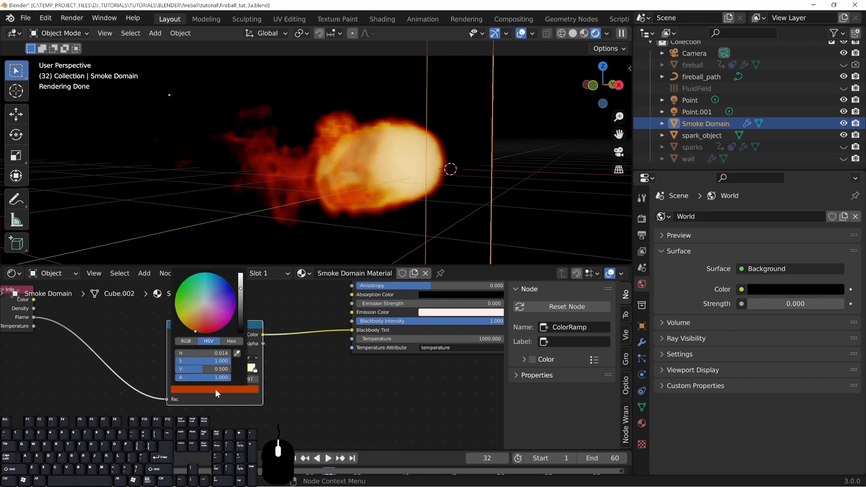
click(204, 332)
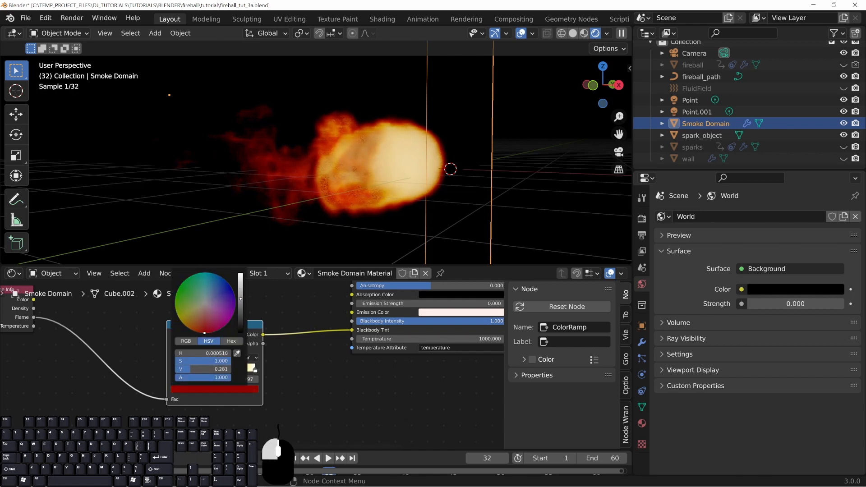
Step: Place the ColorRamp's dark red stop at about 0.358 and its orange stop at about 0.704
drag(199, 369, 229, 368)
click(202, 370)
drag(244, 369, 232, 368)
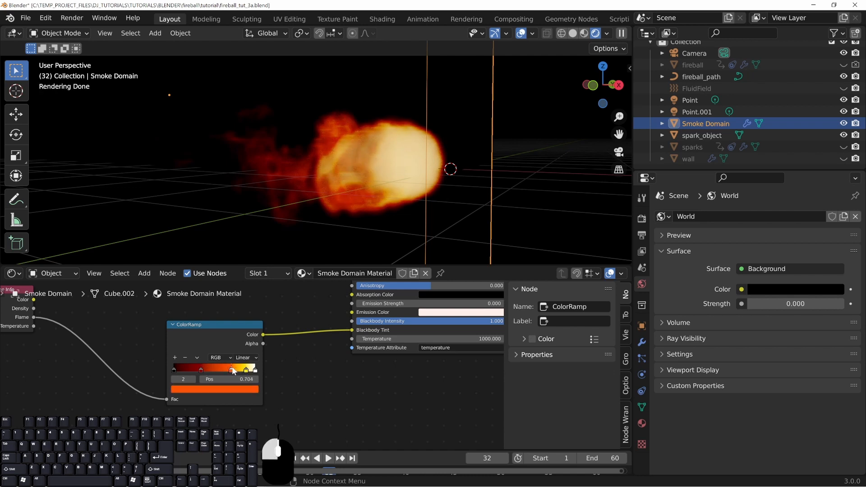
click(202, 368)
drag(201, 329, 192, 344)
Step: Inspect the fireball's flame colors from several sides in the rendered view and bring the Volume Info node into sight
middle_drag(488, 179, 197, 185)
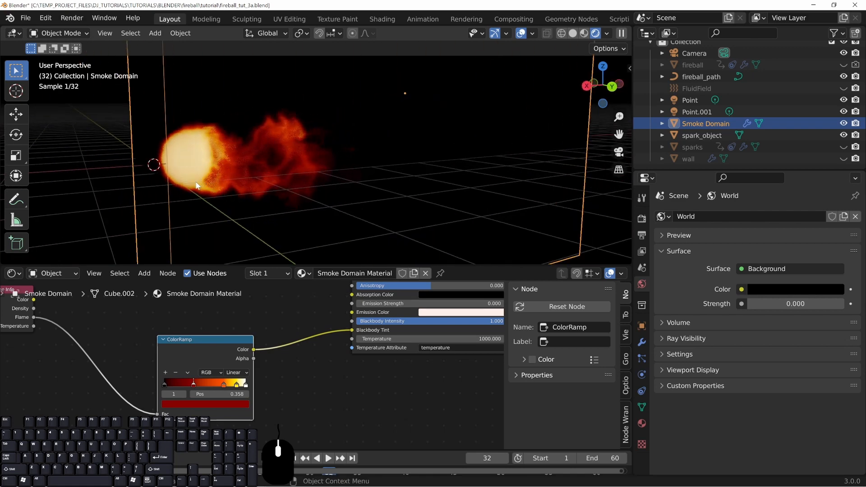
middle_drag(361, 188, 395, 142)
drag(222, 336, 239, 321)
middle_drag(370, 124, 320, 187)
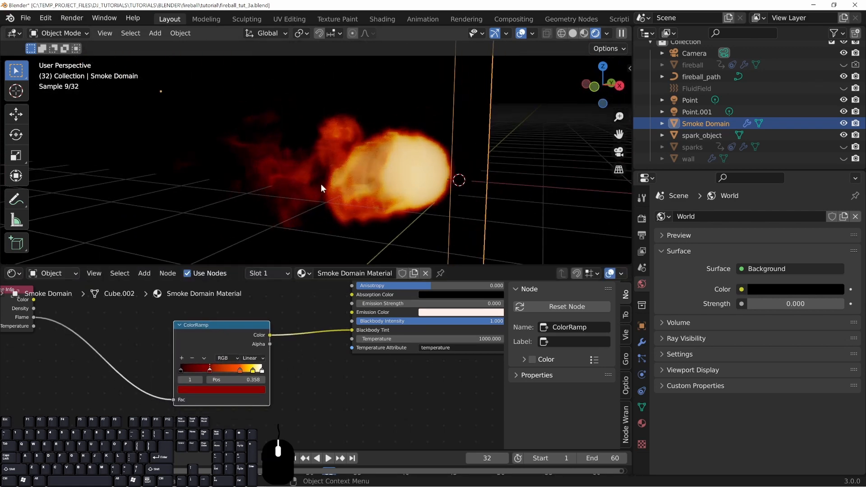
middle_drag(455, 146, 431, 178)
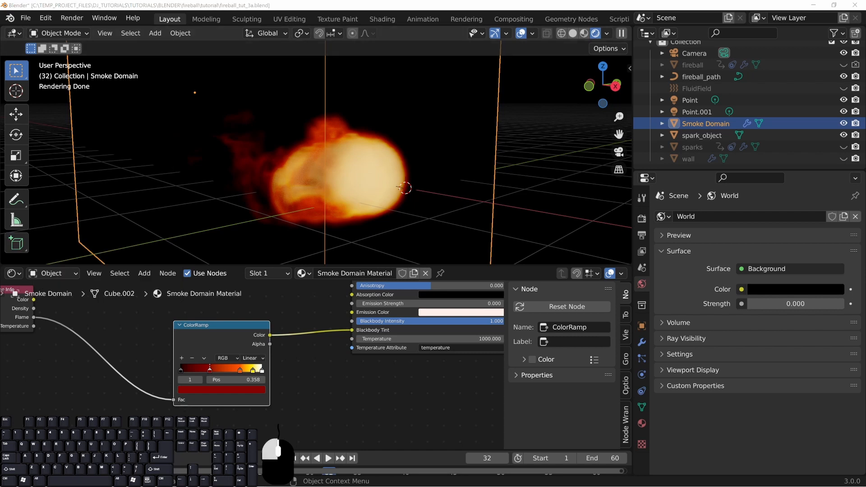
middle_drag(315, 177, 288, 204)
drag(207, 325, 232, 317)
middle_drag(80, 339, 255, 361)
drag(179, 328, 229, 330)
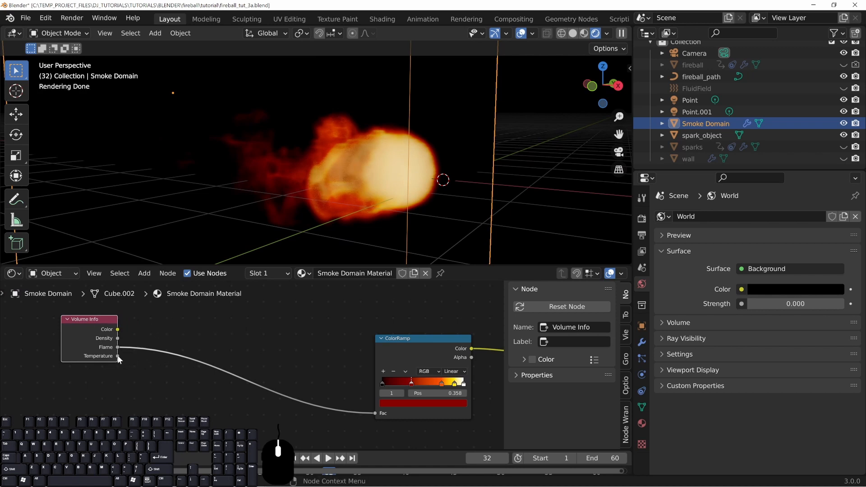
mouse_move(118, 358)
mouse_down()
mouse_move(286, 332)
mouse_move(285, 324)
mouse_move(242, 340)
mouse_move(261, 354)
mouse_move(328, 354)
mouse_move(133, 361)
mouse_up()
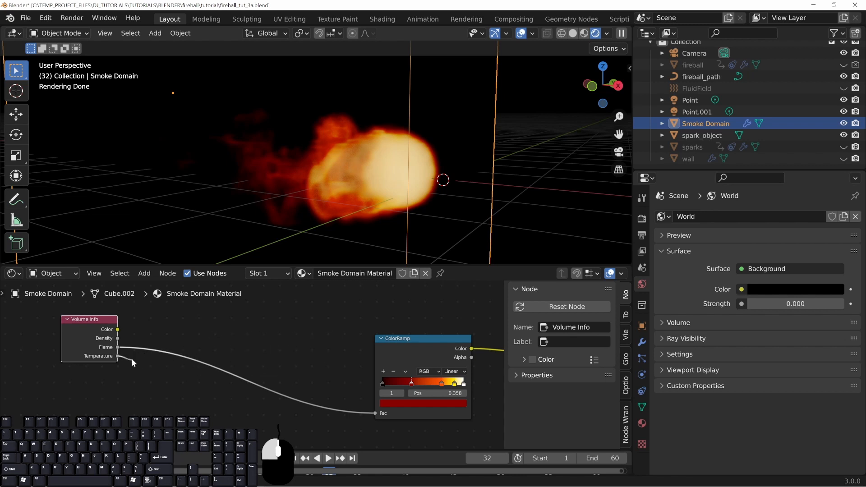
drag(190, 342, 204, 331)
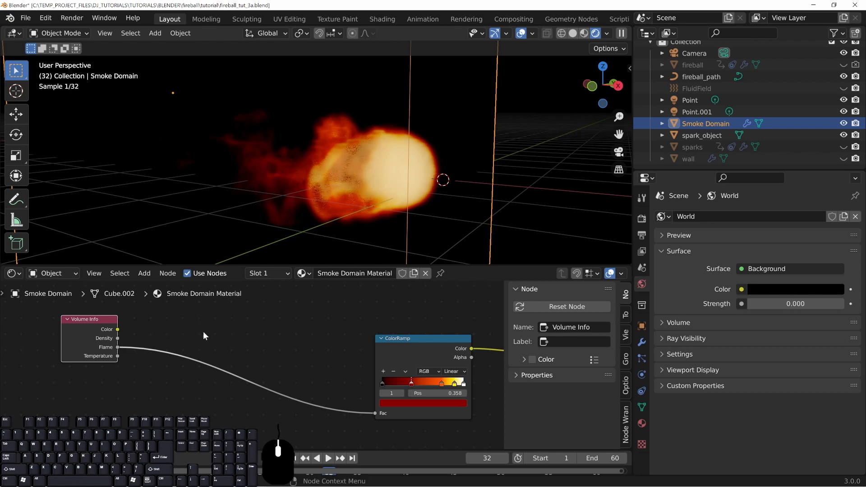
drag(115, 356, 218, 316)
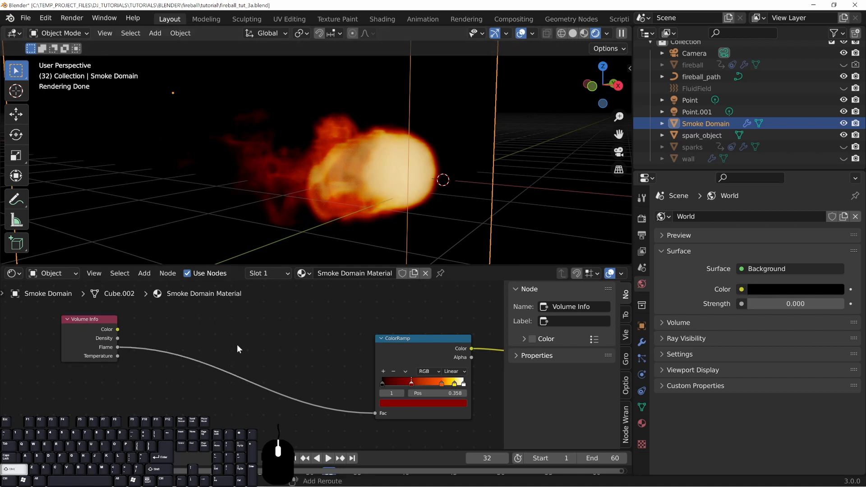
Step: Add a Math node set to Multiply and insert it between the Volume Info Flame output and the ColorRamp's Fac input
key(shift+a)
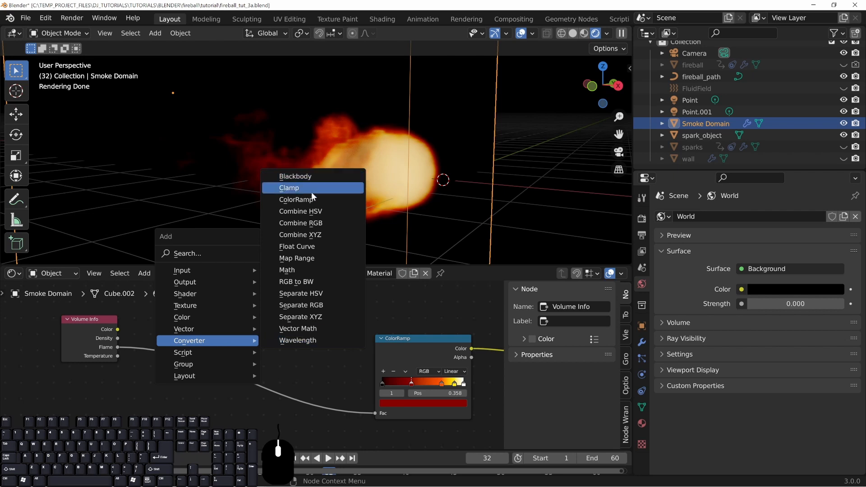
click(289, 270)
click(272, 335)
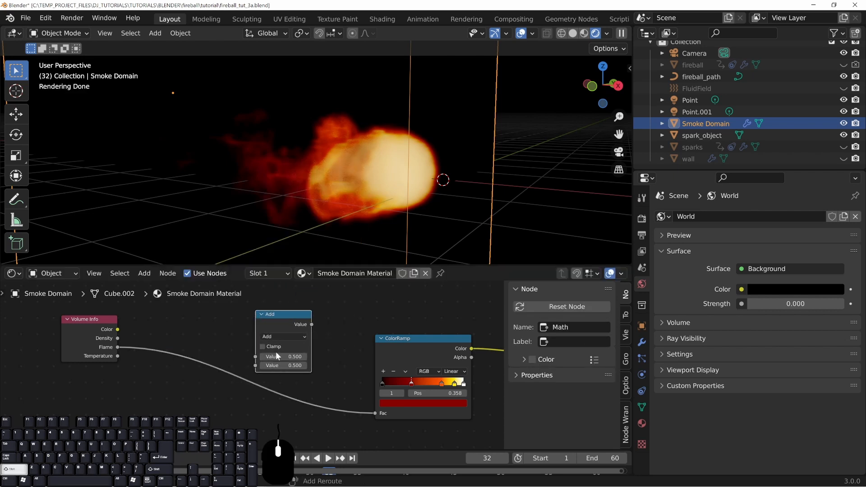
key(shift+a)
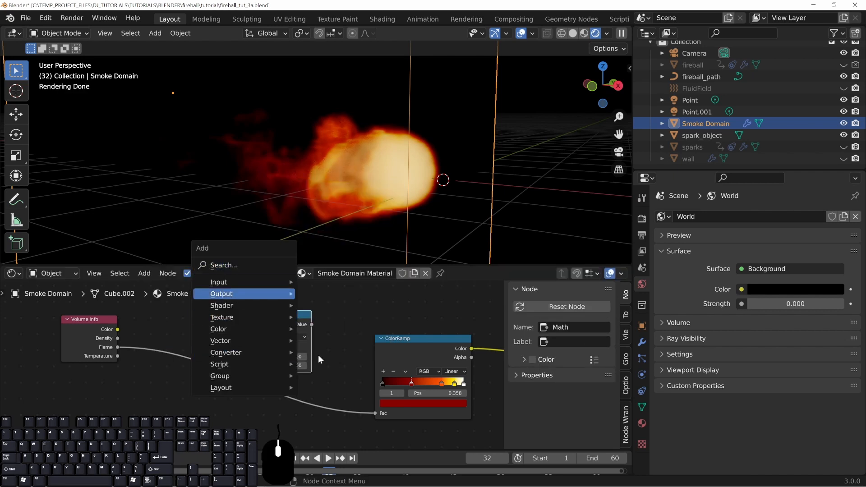
drag(280, 319, 291, 307)
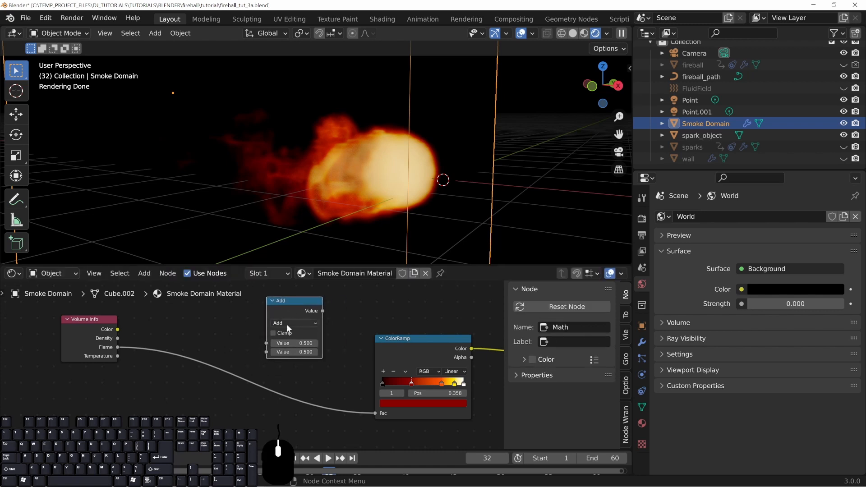
click(286, 323)
click(284, 367)
drag(292, 303, 200, 334)
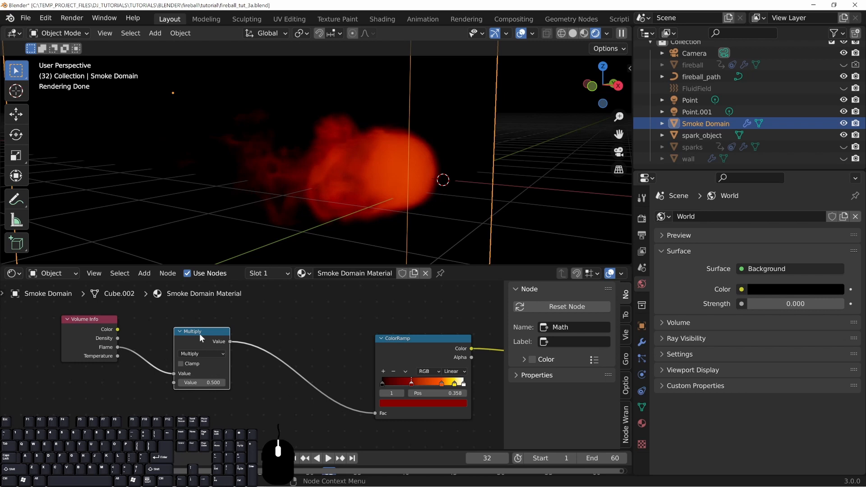
Step: Try a value of 1.400 as the Multiply node's second input
middle_drag(199, 334, 208, 327)
drag(188, 330, 198, 323)
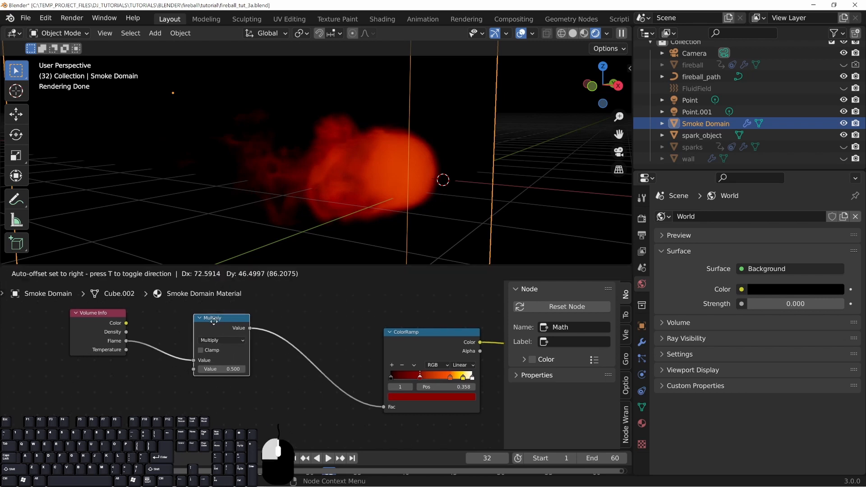
mouse_move(201, 370)
shift+mouse_down()
mouse_move(289, 369)
mouse_move(198, 370)
mouse_move(288, 370)
mouse_move(202, 370)
mouse_move(210, 369)
shift+mouse_up()
click(220, 390)
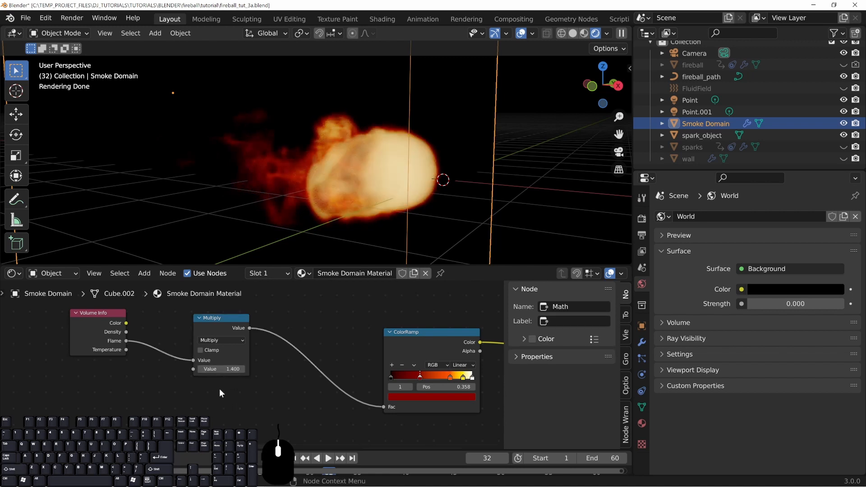
Step: Connect the Volume Info Temperature output to the Multiply node's second Value input
middle_drag(198, 356, 210, 354)
drag(222, 318, 232, 318)
click(117, 322)
drag(117, 324, 216, 367)
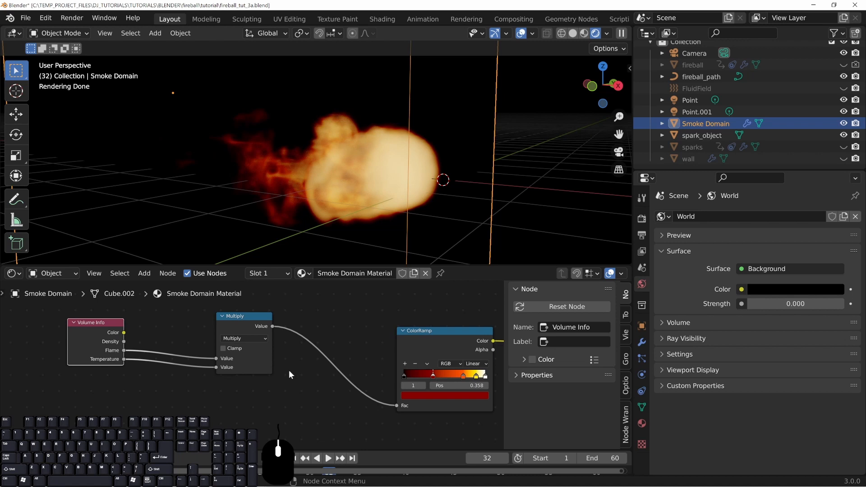
Step: Move the Volume Info and Multiply nodes away from the ColorRamp to make room for another node
middle_drag(298, 208, 374, 183)
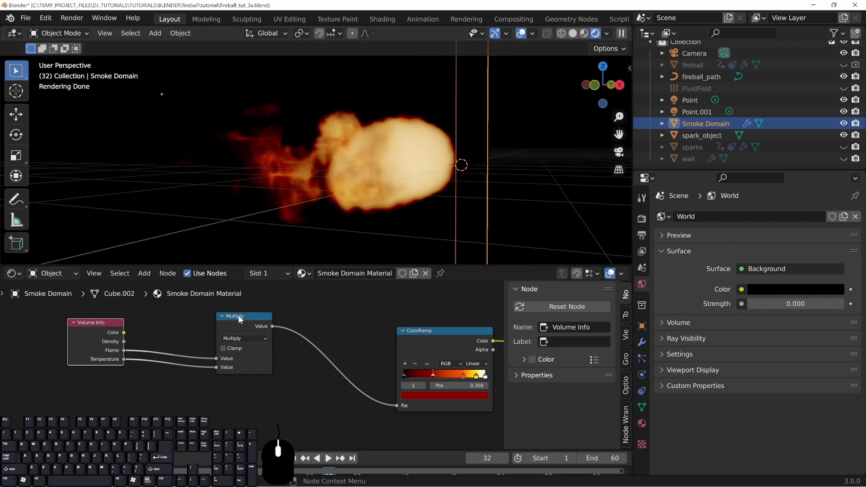
drag(238, 315, 203, 317)
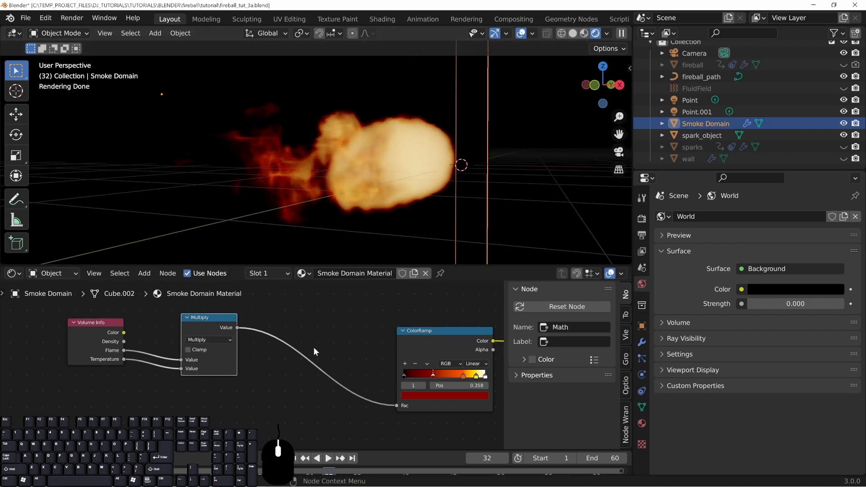
middle_drag(225, 330, 202, 336)
drag(202, 335, 205, 336)
middle_drag(385, 182, 307, 179)
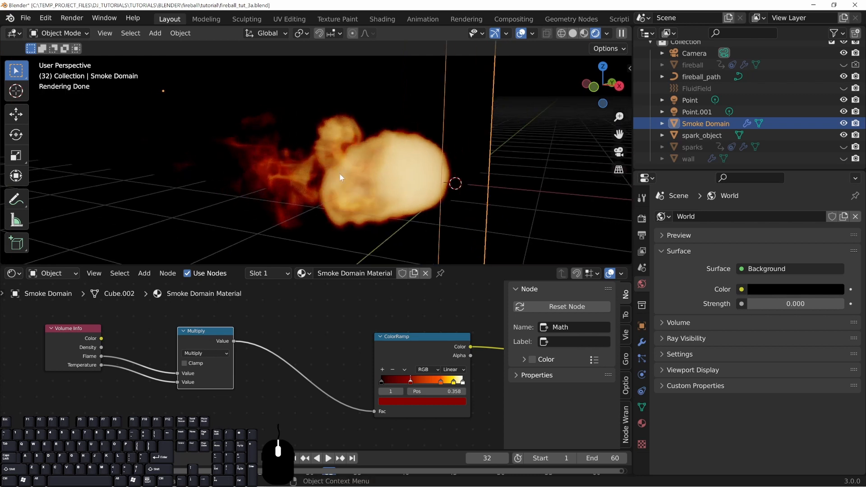
drag(72, 328, 61, 335)
drag(90, 364, 111, 359)
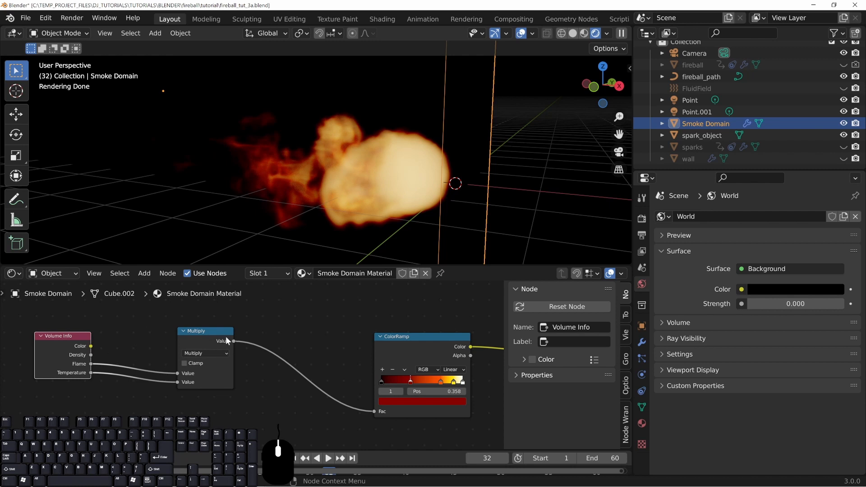
drag(228, 333, 207, 334)
click(272, 346)
Step: Duplicate the Multiply node, insert the copy before the ColorRamp, and raise its second value to 11.580
click(191, 332)
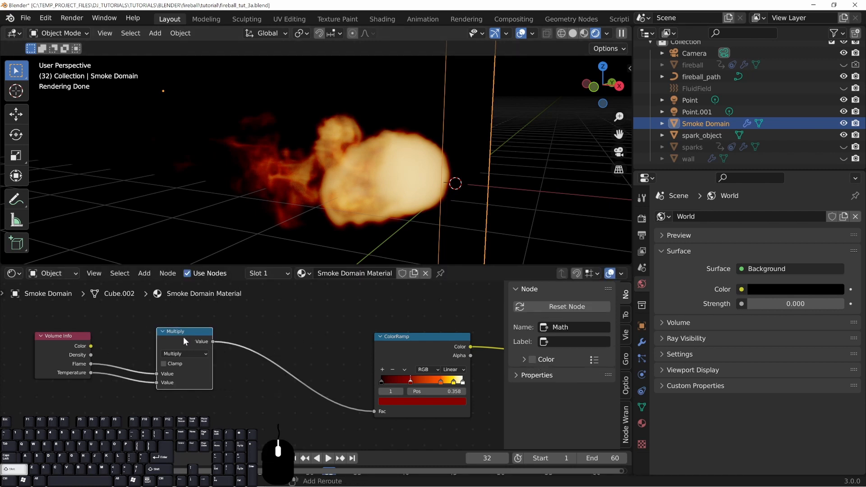
key(shift+d)
click(271, 342)
drag(272, 386, 279, 358)
drag(185, 337, 186, 334)
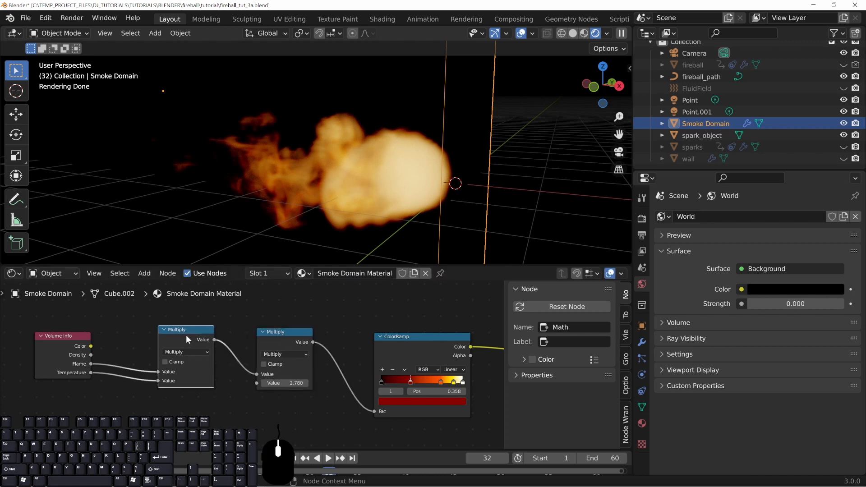
drag(278, 334, 270, 330)
drag(277, 379, 318, 379)
Step: Shift the ColorRamp's orange stop slightly toward yellow and try the dark red stop at about 0.522
middle_drag(361, 383, 280, 383)
drag(330, 381, 340, 381)
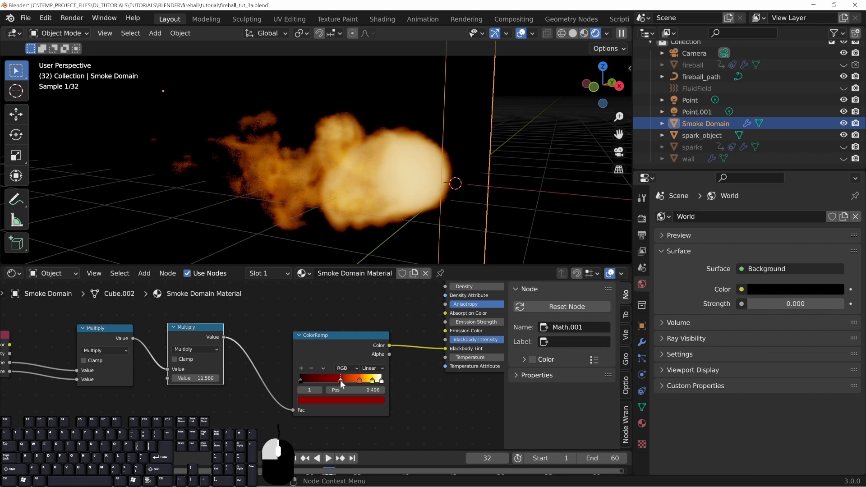
click(301, 380)
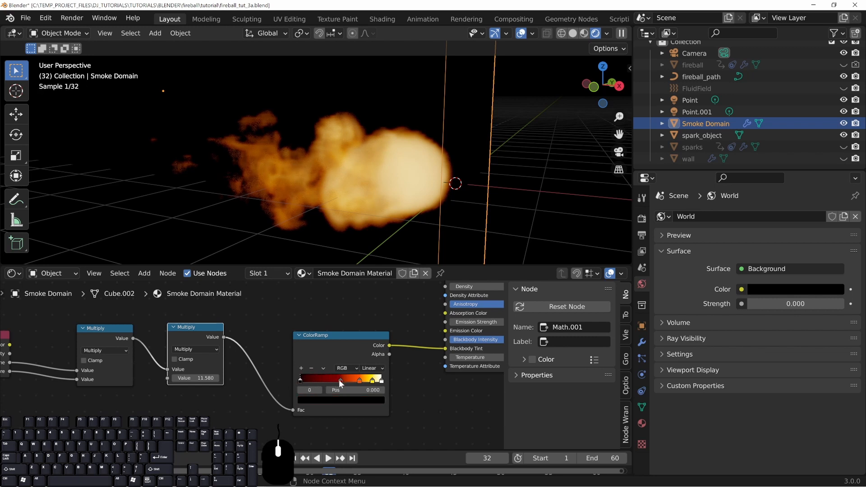
drag(359, 379, 342, 377)
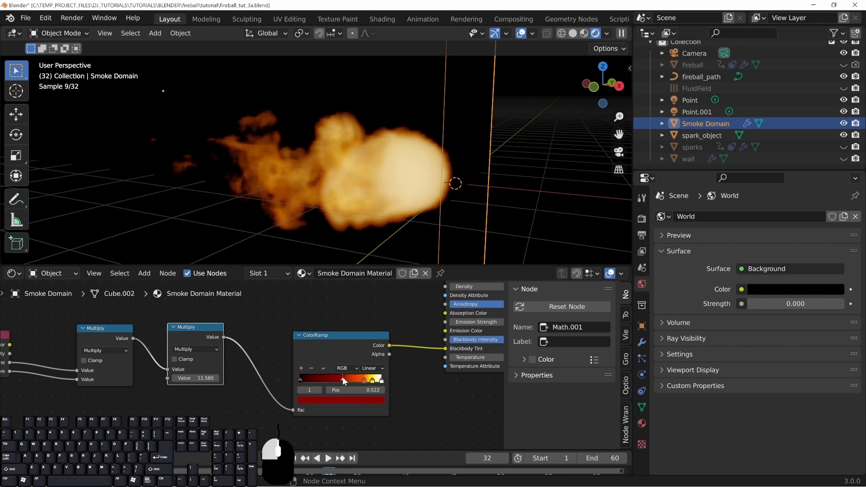
drag(182, 336, 189, 335)
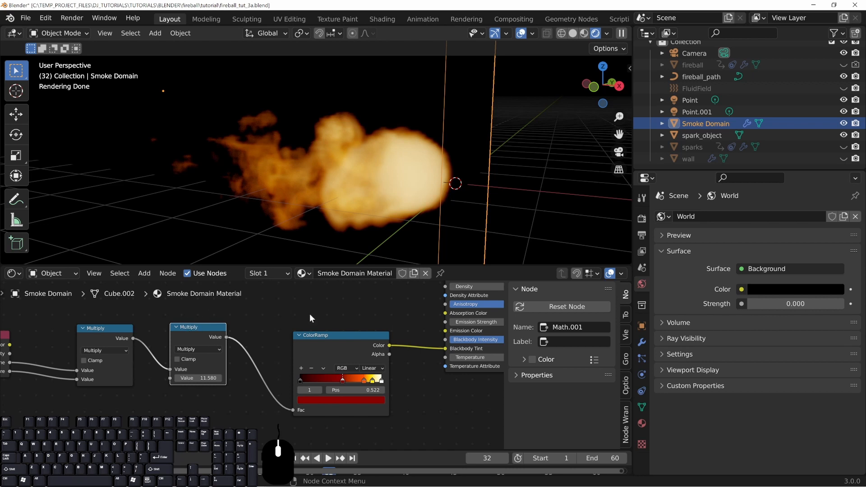
drag(342, 378, 251, 384)
Step: Reset the second Multiply node's value to 1 and raise it to 1.960
click(197, 378)
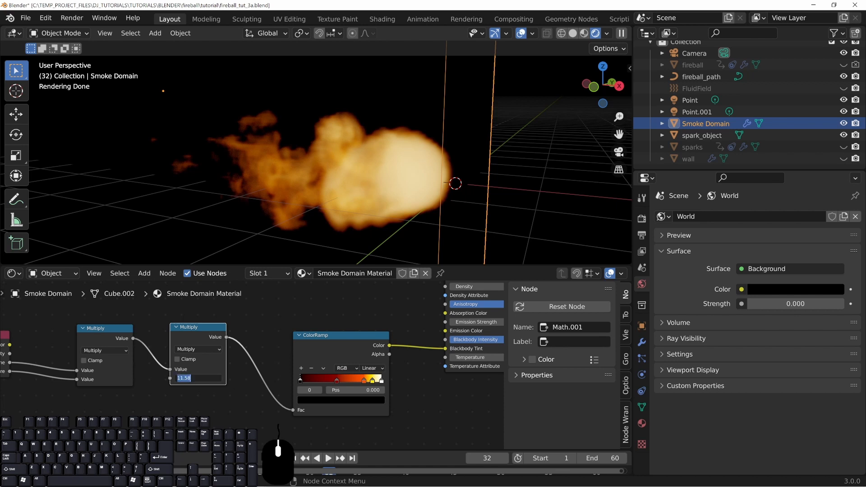
text(1)
key(Return)
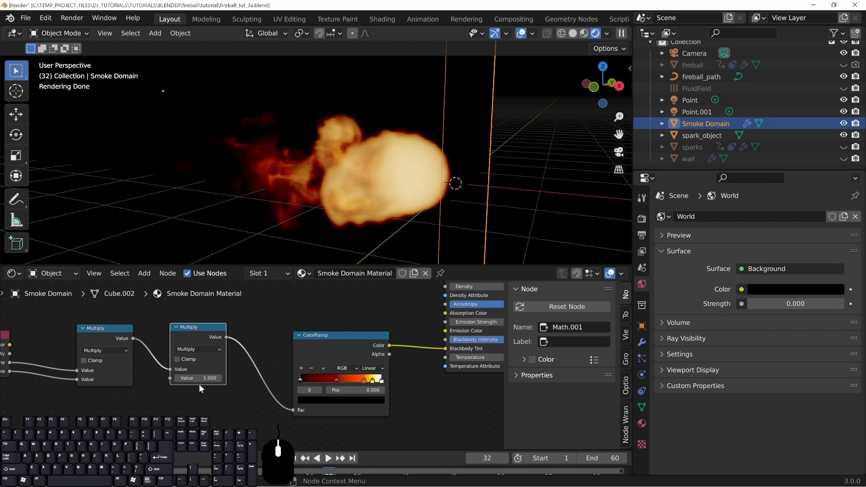
shift+drag(197, 378, 225, 378)
Step: Try the ColorRamp's black stop at about 0.398, then return it to the start and place the dark red stop at about 0.531
drag(301, 379, 333, 379)
scroll(313, 205, up, 5)
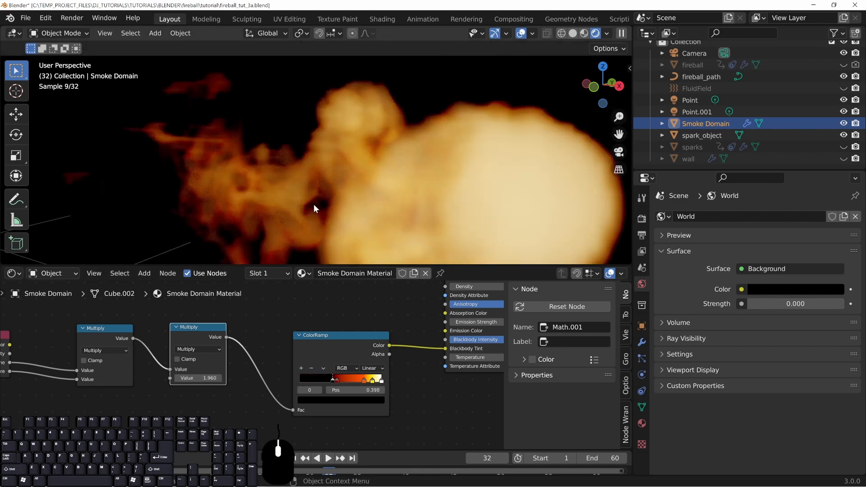
shift+middle_drag(283, 209, 262, 149)
mouse_move(332, 380)
mouse_down()
mouse_move(299, 380)
mouse_move(342, 382)
mouse_up()
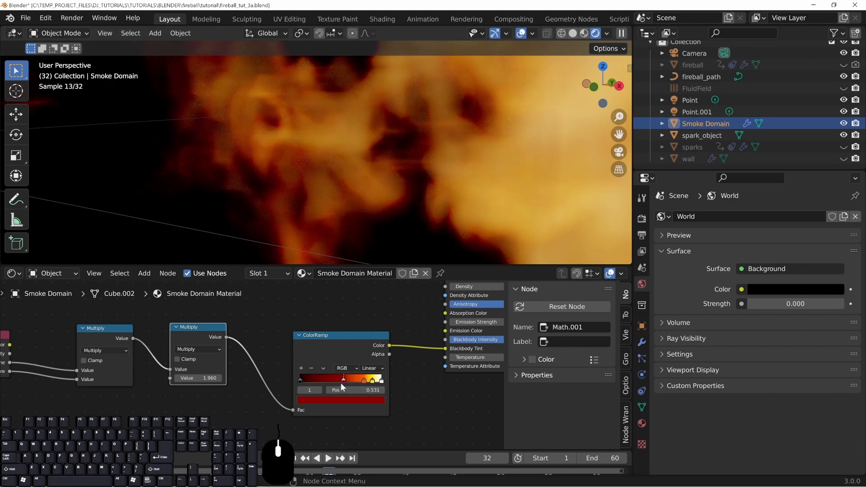
scroll(309, 156, down, 5)
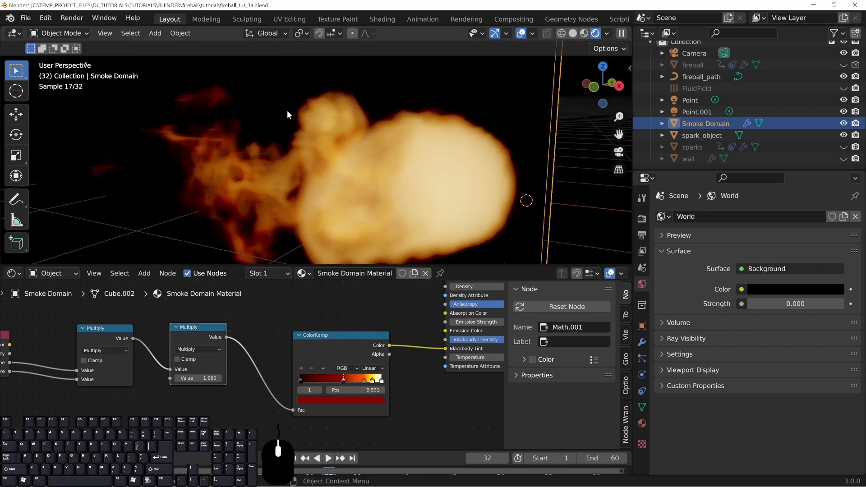
Step: Try the ColorRamp's black stop at about 0.129, then return it to the start and place the dark red stop at about 0.357
middle_drag(252, 197, 214, 148)
drag(344, 380, 311, 380)
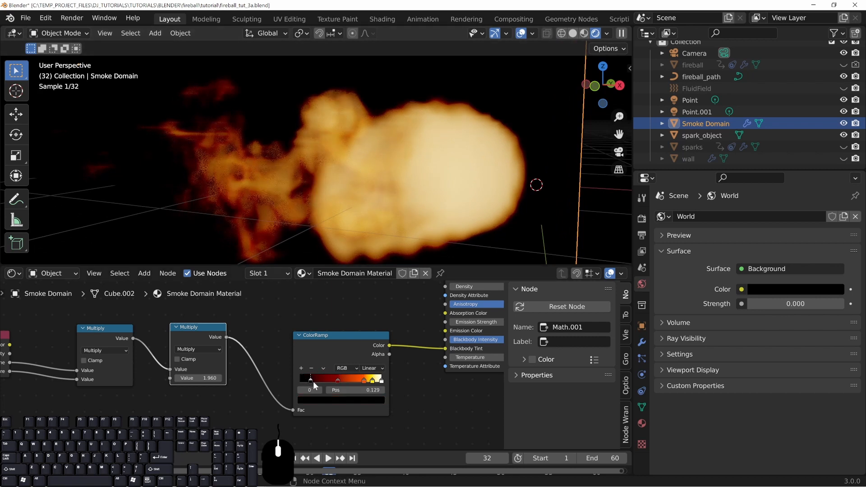
middle_drag(280, 154, 317, 164)
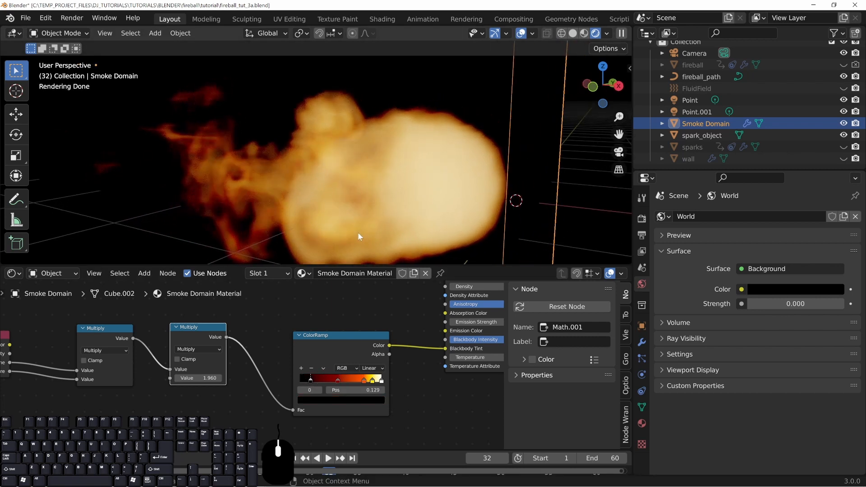
drag(323, 342, 312, 346)
drag(301, 384, 319, 384)
middle_drag(388, 222, 244, 167)
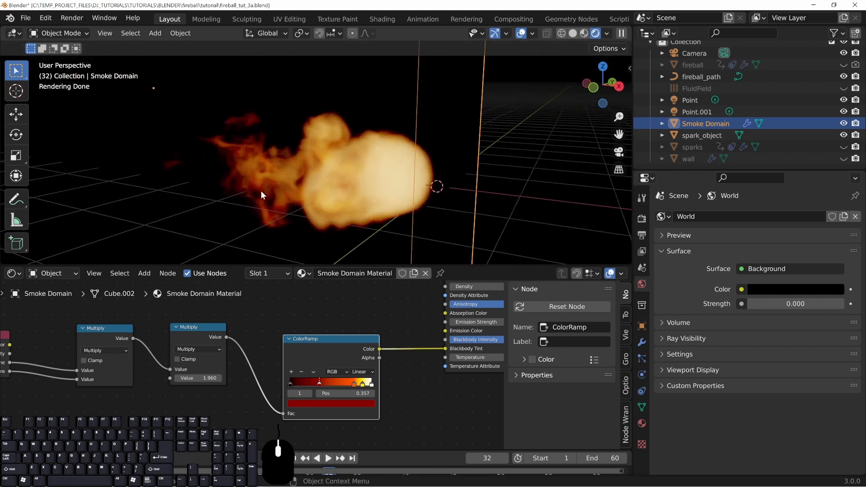
Step: Move the ColorRamp and both Multiply nodes lower in the node tree to free space beside the Principled Volume
mouse_move(334, 197)
middle_down()
mouse_move(334, 239)
mouse_move(331, 199)
middle_up()
middle_drag(272, 159, 337, 192)
drag(320, 350, 324, 369)
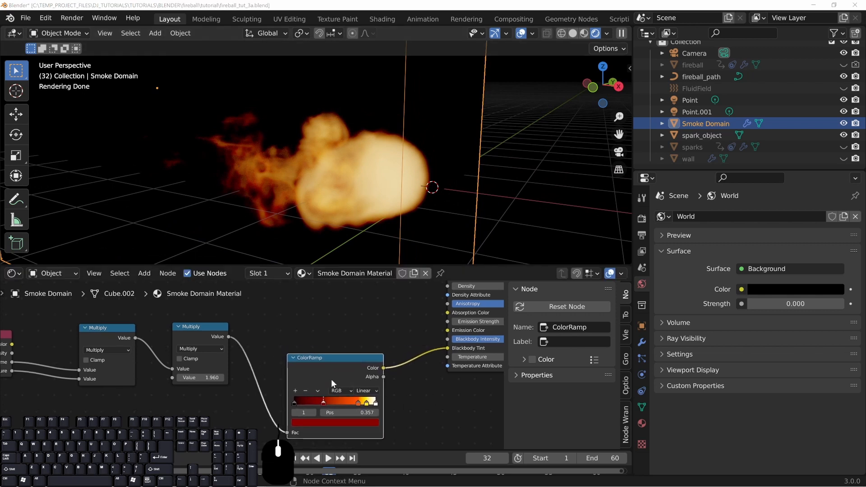
middle_drag(417, 398, 388, 385)
drag(313, 349, 320, 383)
drag(156, 326, 164, 400)
middle_drag(134, 378, 231, 378)
drag(166, 326, 167, 400)
middle_drag(455, 336, 260, 374)
Step: Try other Temperature values on the Principled Volume, then set it to 1000
drag(397, 378, 413, 379)
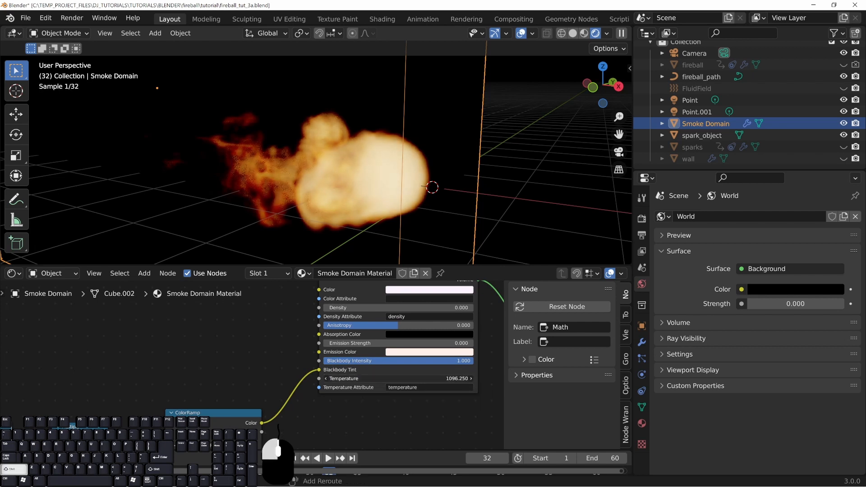
shift+drag(357, 380, 359, 381)
click(367, 381)
text(1000)
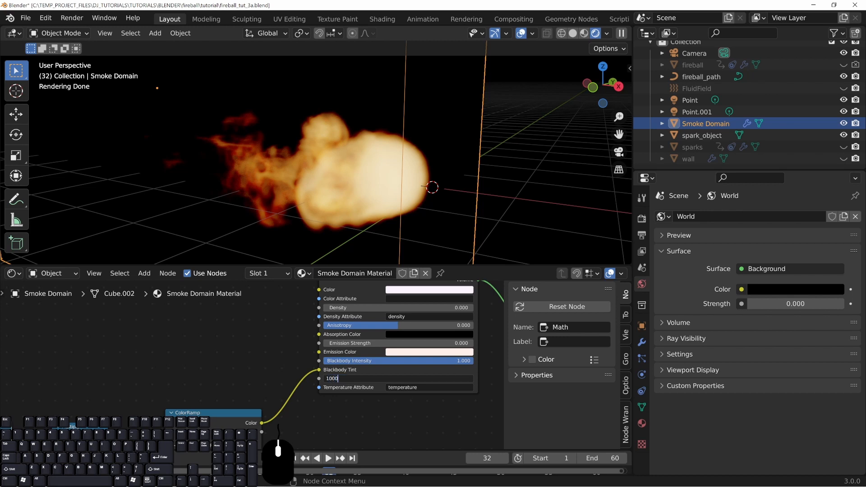
key(Return)
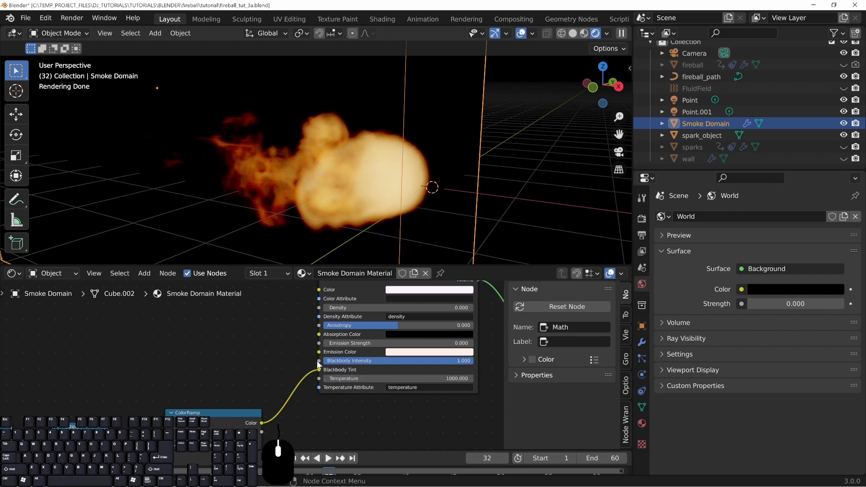
drag(319, 361, 253, 332)
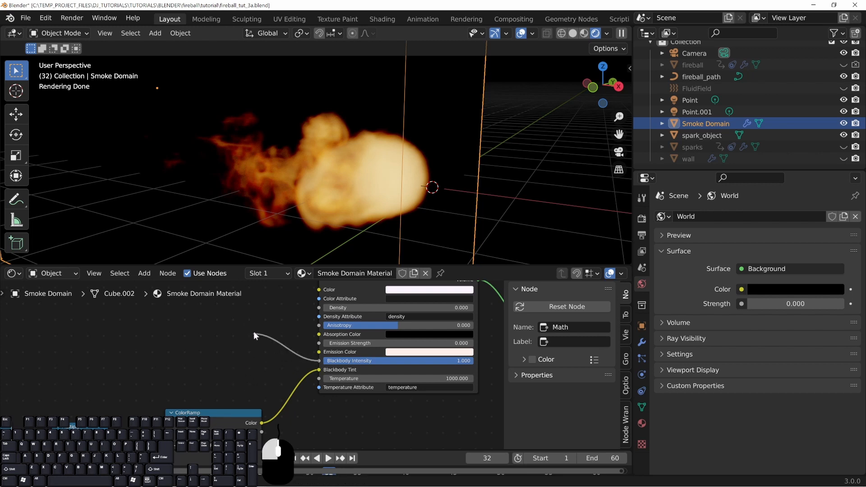
drag(261, 374, 302, 334)
drag(291, 361, 292, 362)
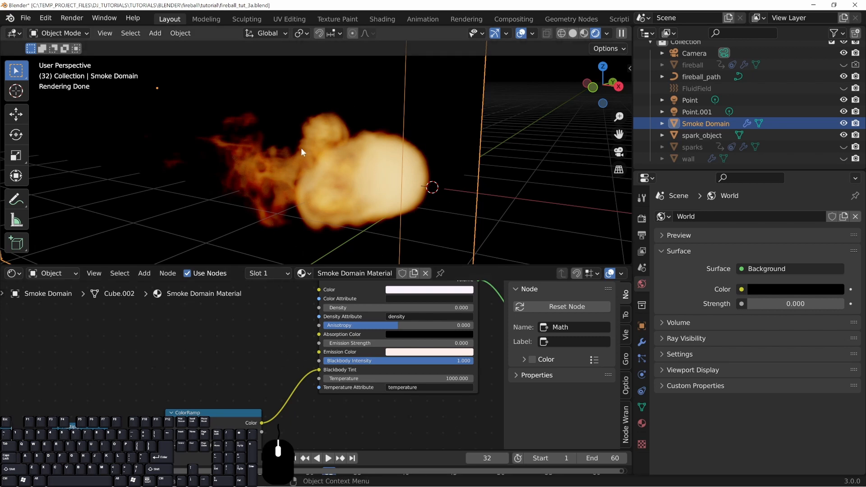
middle_drag(349, 221, 397, 244)
key(Home)
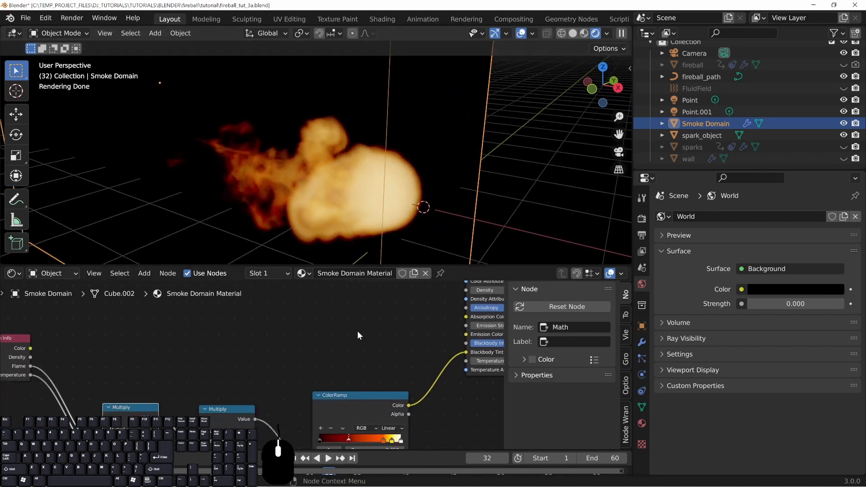
Step: Reposition the Volume Info node above and to the left of the first Multiply node
drag(124, 345, 95, 335)
middle_drag(289, 360, 250, 376)
drag(57, 353, 73, 349)
middle_drag(283, 364, 242, 374)
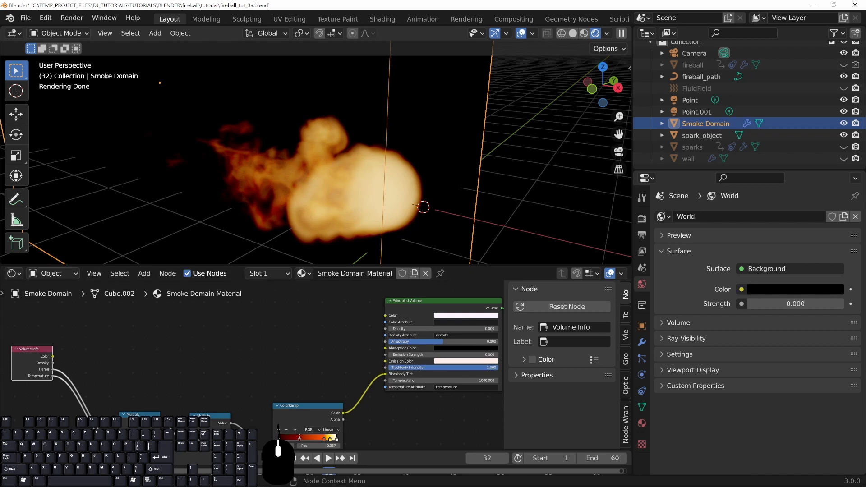
middle_drag(301, 376, 287, 375)
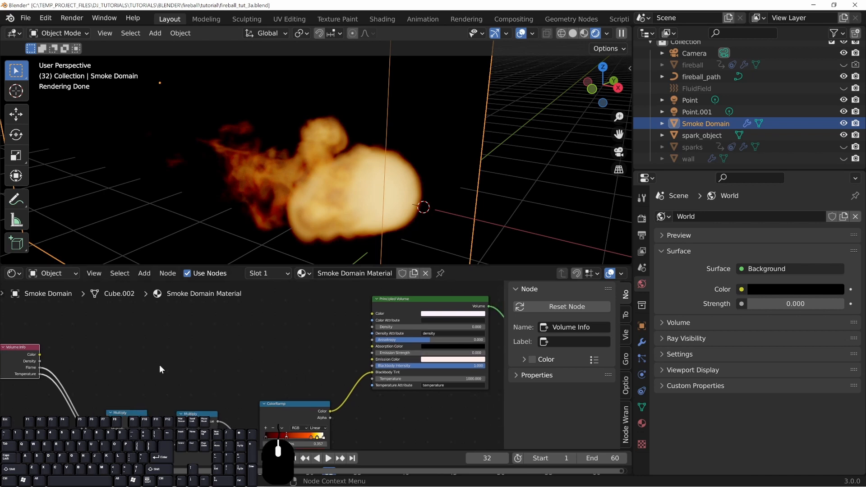
drag(22, 353, 33, 354)
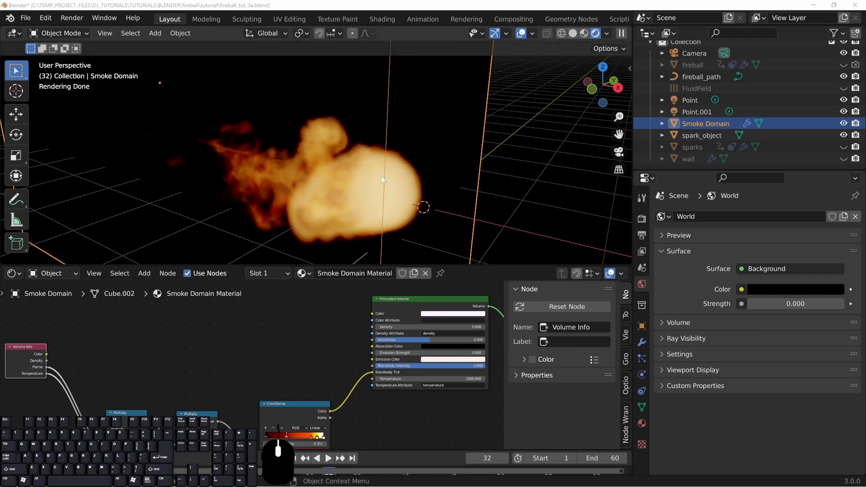
Step: Try driving Blackbody Intensity with the Volume Info's Flame output, then its Temperature output, and disconnect the link
drag(423, 367, 451, 367)
drag(47, 367, 370, 367)
drag(371, 366, 372, 367)
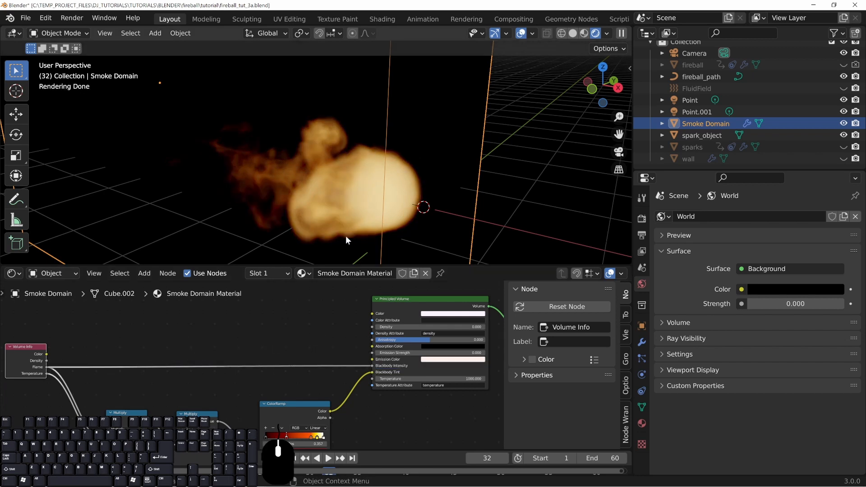
drag(46, 374, 372, 366)
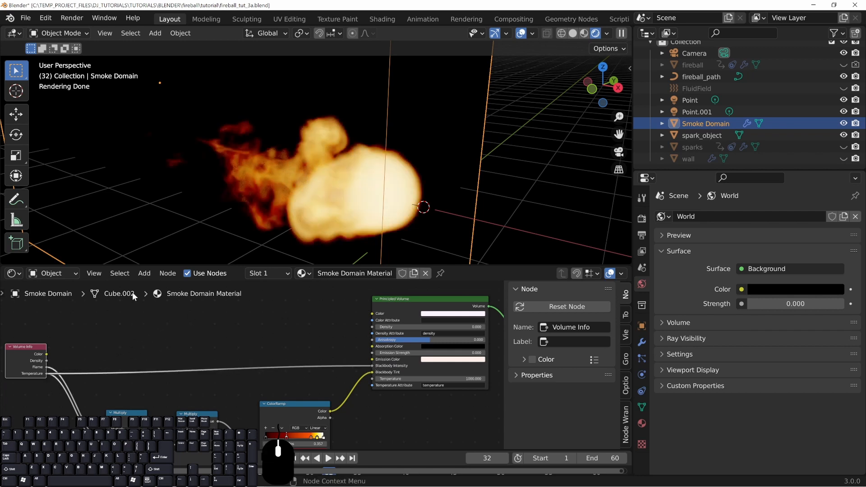
middle_drag(335, 192, 274, 161)
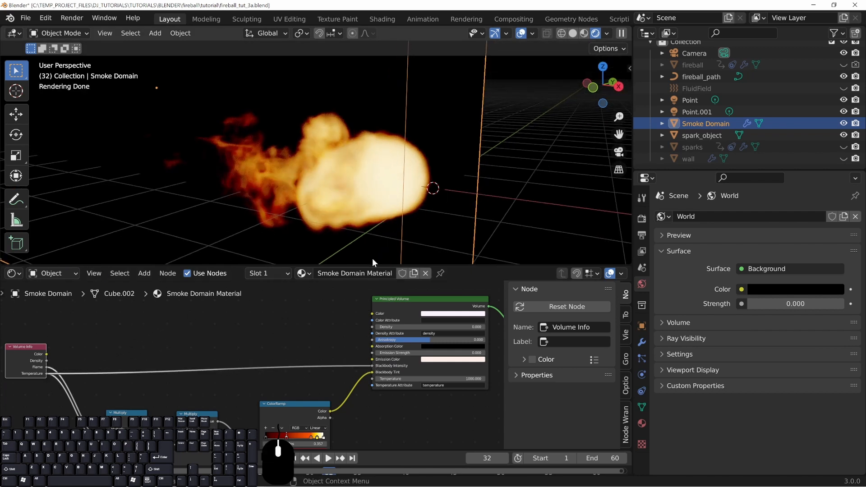
drag(372, 366, 329, 362)
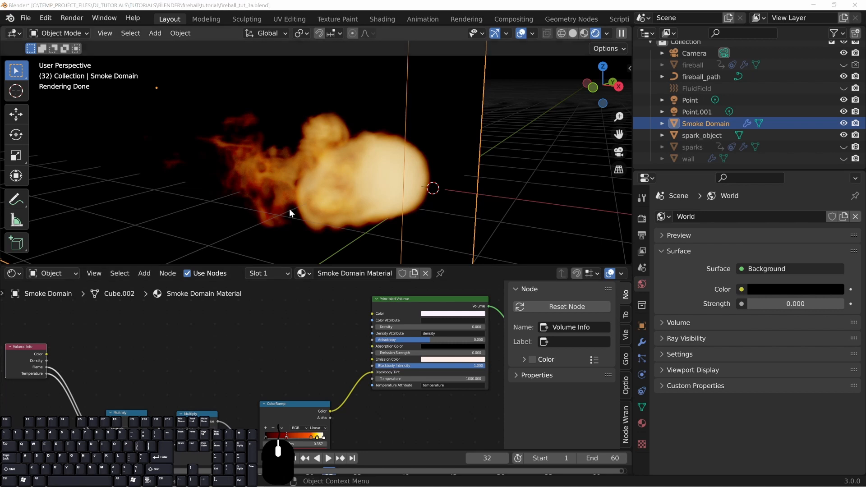
drag(47, 366, 211, 347)
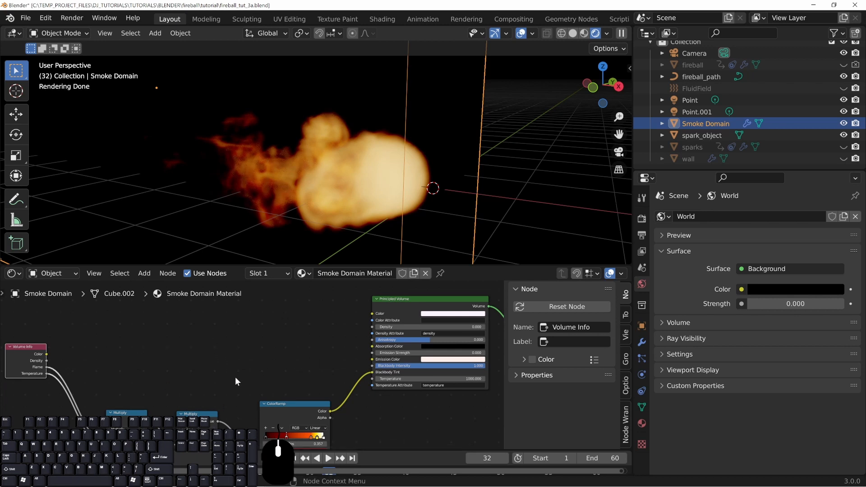
middle_drag(169, 356, 174, 357)
drag(30, 350, 33, 349)
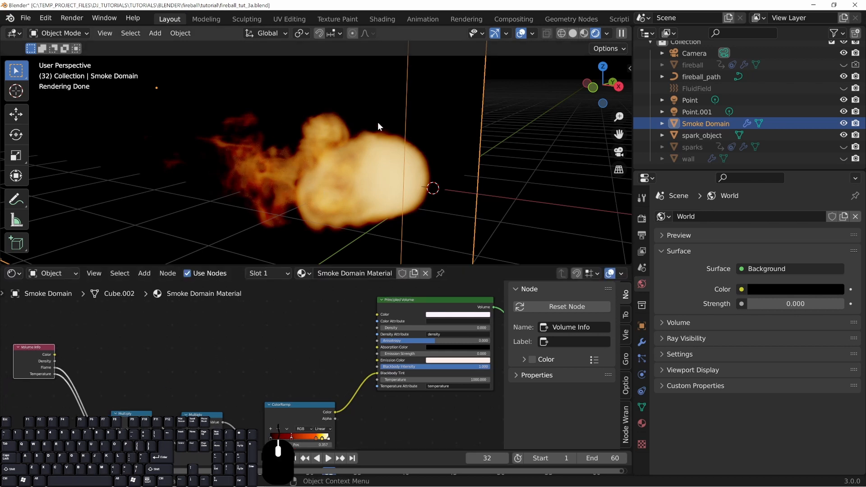
middle_drag(142, 374, 176, 370)
drag(69, 348, 65, 346)
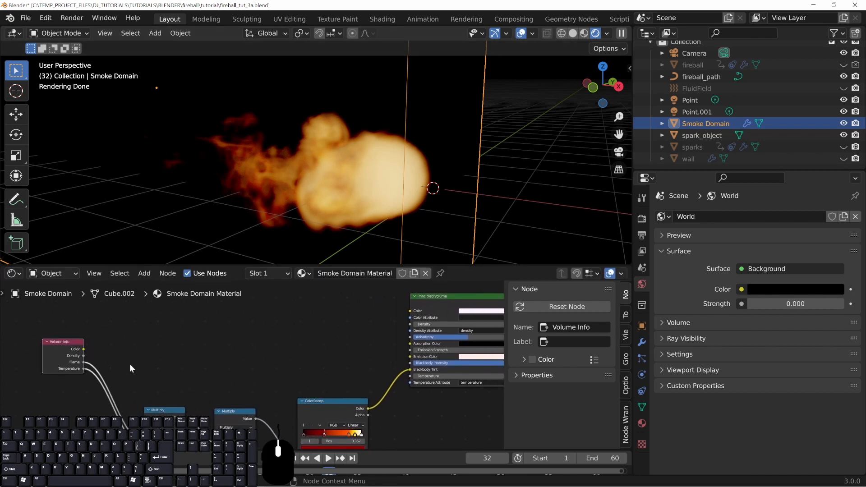
Step: Add a Math node above the ColorRamp, feed it the Volume Info's Flame output, and set its operation to Multiply
key(shift+a)
mouse_move(234, 358)
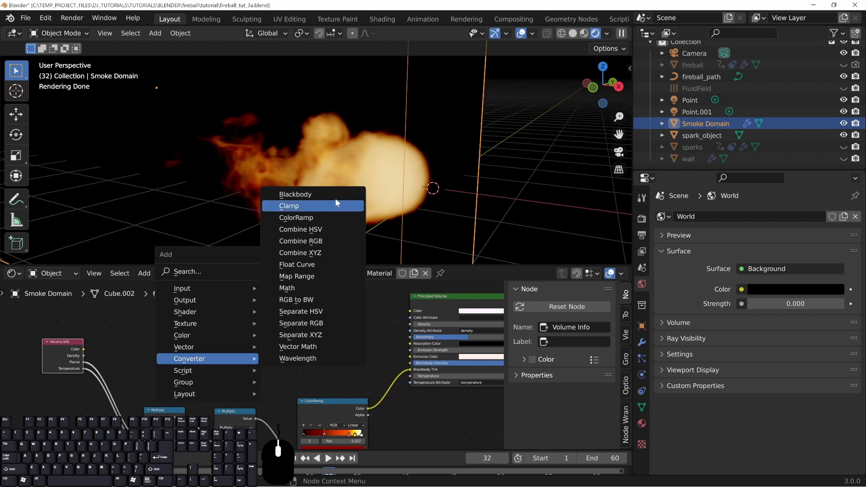
click(296, 288)
click(309, 324)
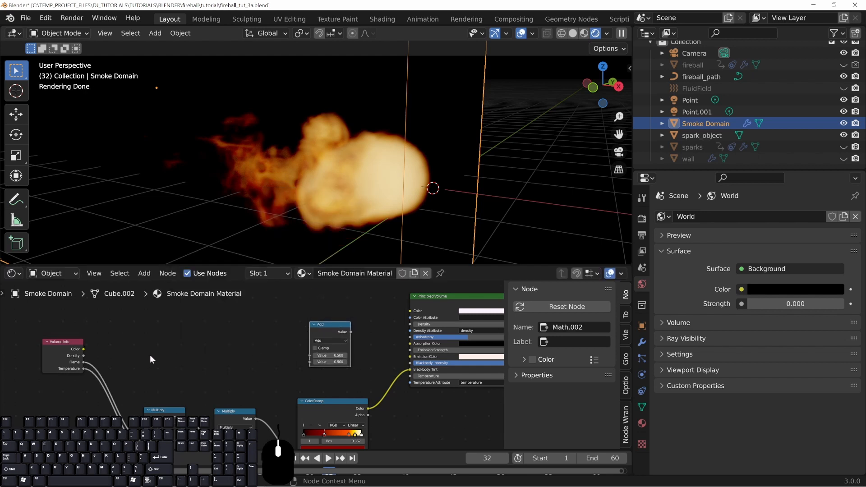
drag(83, 362, 310, 355)
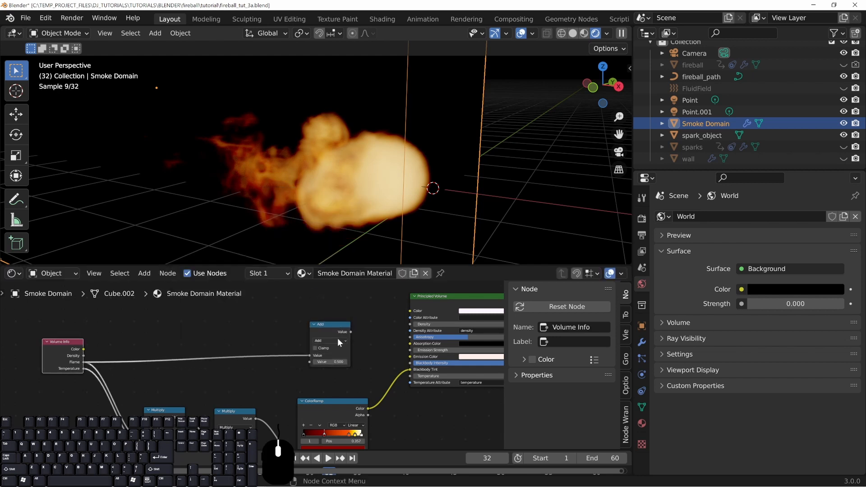
click(335, 340)
click(326, 370)
Step: Connect the new Multiply node's output to Blackbody Intensity and adjust its second value to 2.120
middle_drag(378, 353, 312, 332)
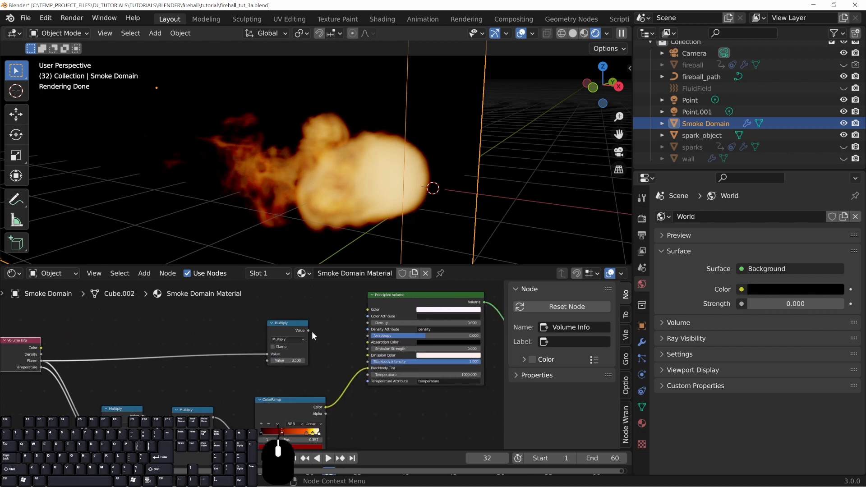
drag(357, 359, 365, 362)
click(289, 360)
text(2.3)
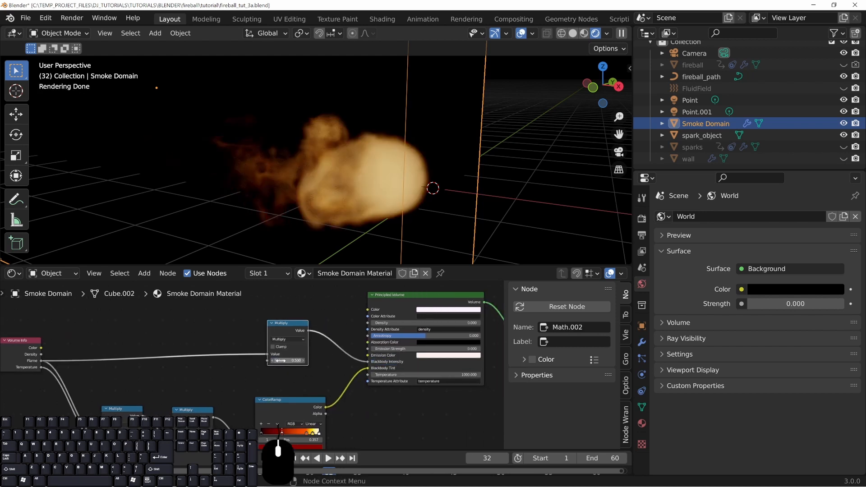
key(Return)
drag(287, 361, 182, 365)
middle_drag(39, 353, 71, 348)
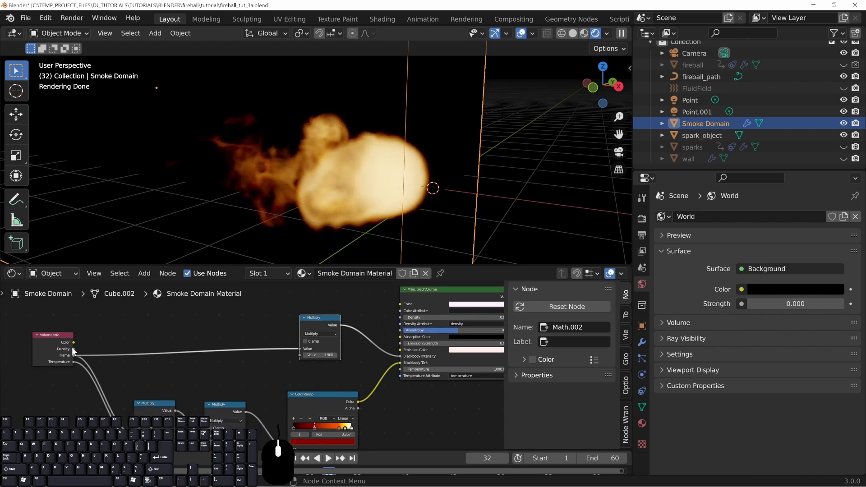
drag(328, 318, 307, 316)
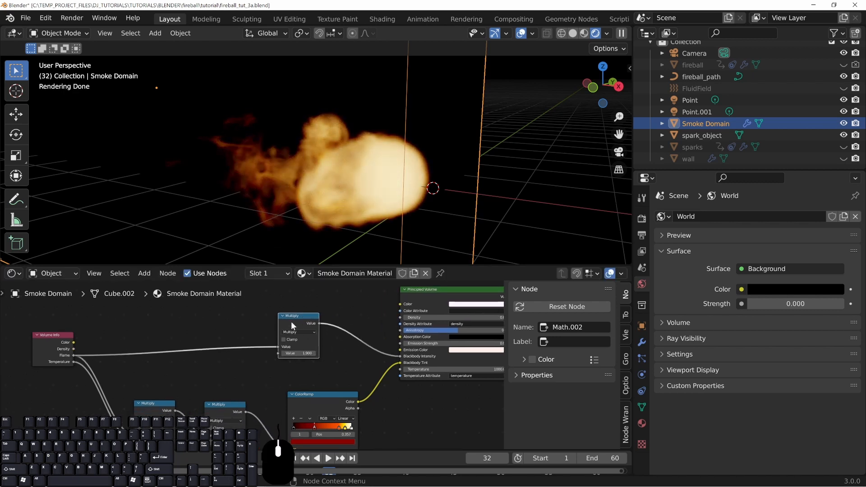
mouse_move(297, 353)
shift+mouse_down()
mouse_move(311, 354)
mouse_move(300, 354)
shift+mouse_up()
middle_drag(264, 369, 319, 366)
Step: Duplicate the flame intensity Multiply node and feed the copy with the Volume Info's Temperature output
drag(151, 347, 202, 310)
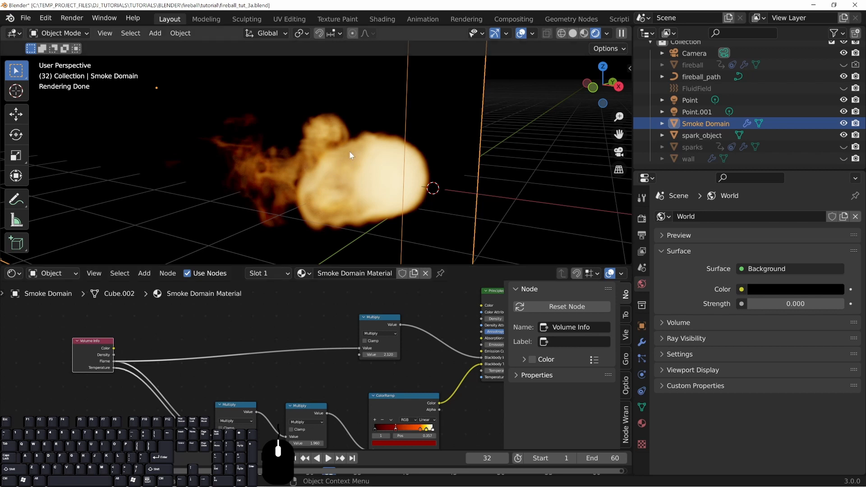
drag(114, 367, 202, 320)
click(377, 318)
key(shift+d)
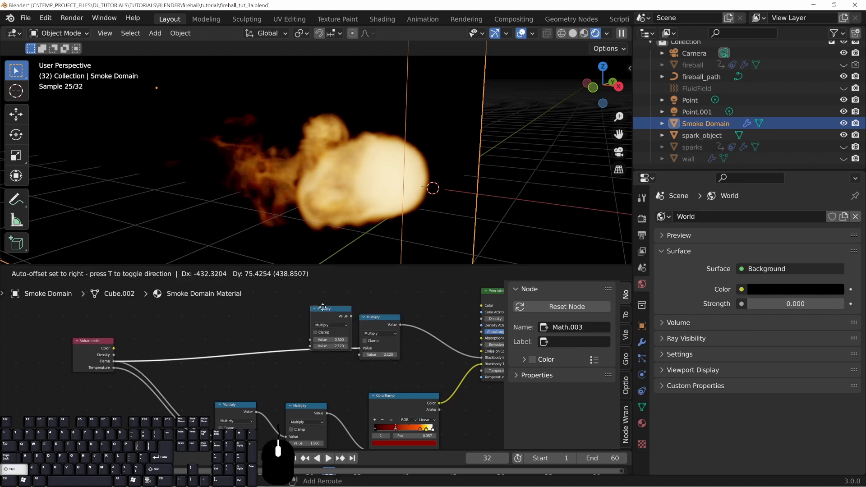
click(262, 299)
drag(113, 368, 242, 331)
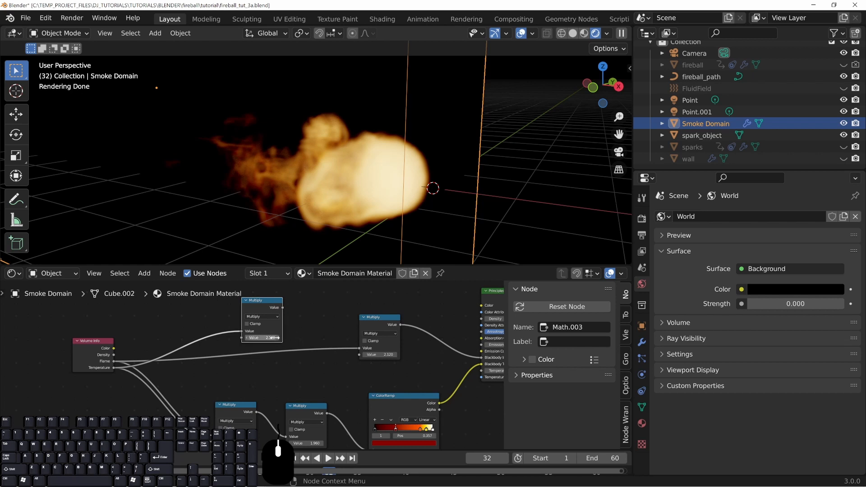
ctrl+scroll(284, 339, right, 2)
ctrl+scroll(203, 357, right, 6)
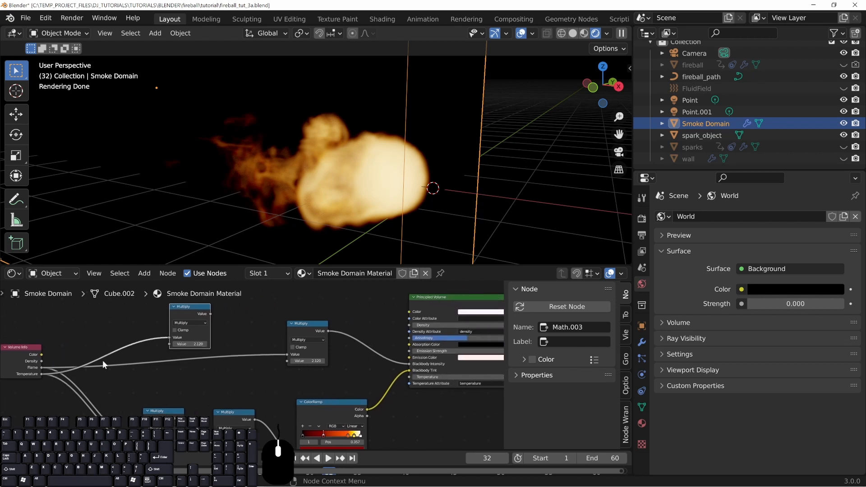
Step: Drive Blackbody Intensity from the temperature Multiply node instead, with its second value at 0.720, and spread the two Multiply nodes apart
drag(209, 313, 408, 364)
drag(294, 323, 231, 338)
drag(187, 313, 191, 312)
drag(194, 344, 179, 344)
middle_drag(193, 355, 228, 353)
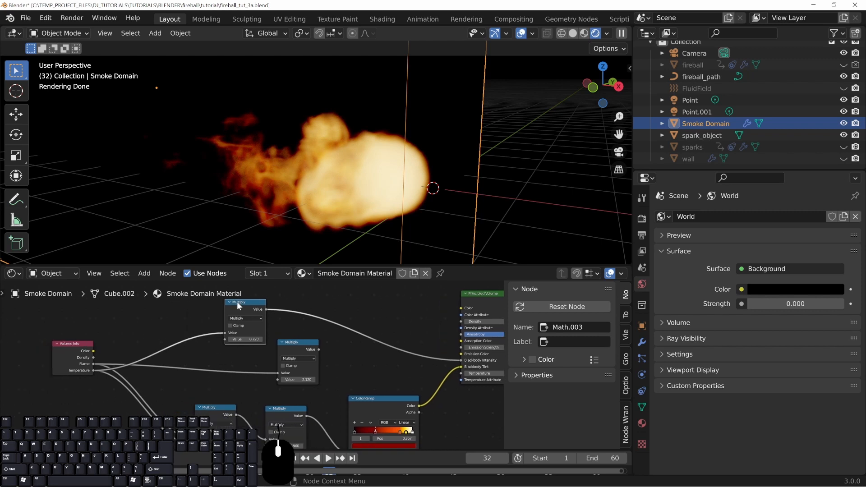
drag(240, 302, 207, 309)
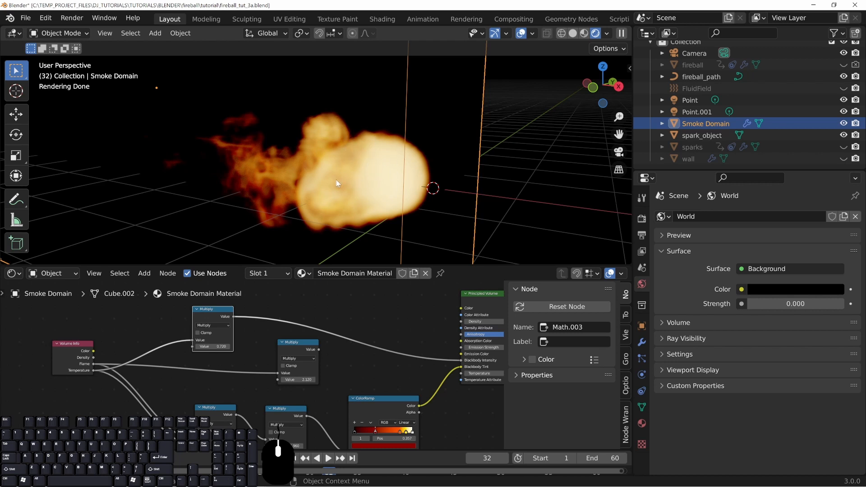
Step: Change the temperature Math node feeding Blackbody Intensity to Less Than and set its threshold to 3.940
middle_drag(288, 234, 359, 197)
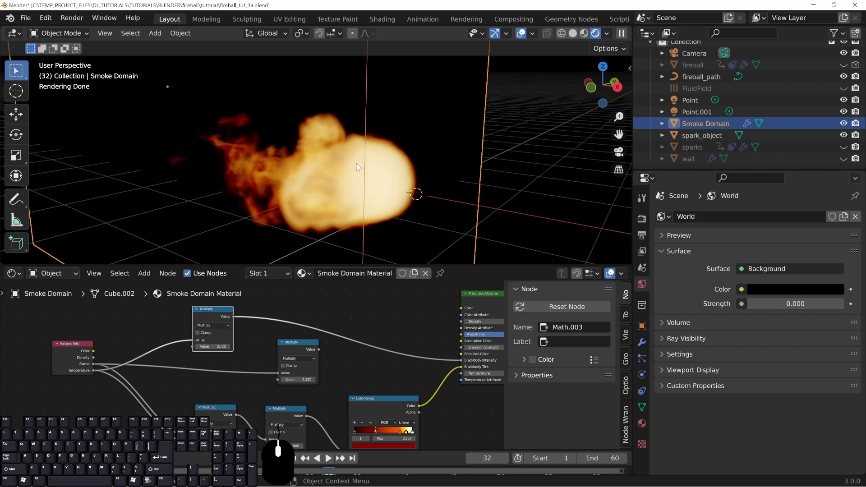
click(208, 325)
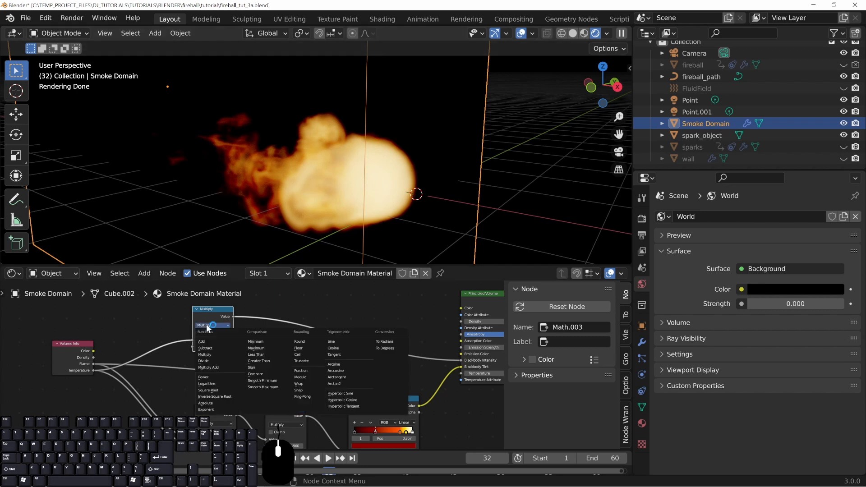
click(261, 355)
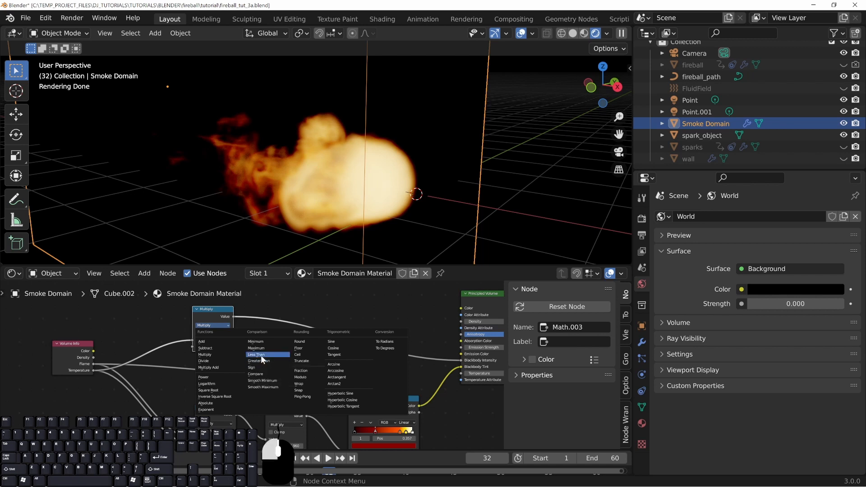
mouse_move(222, 348)
shift+mouse_down()
mouse_move(243, 348)
mouse_move(228, 348)
mouse_move(237, 346)
shift+mouse_up()
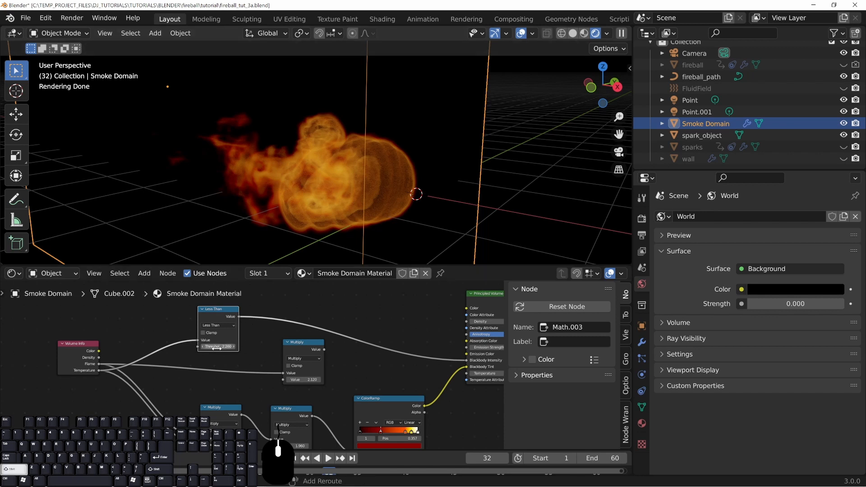
shift+drag(216, 349, 226, 349)
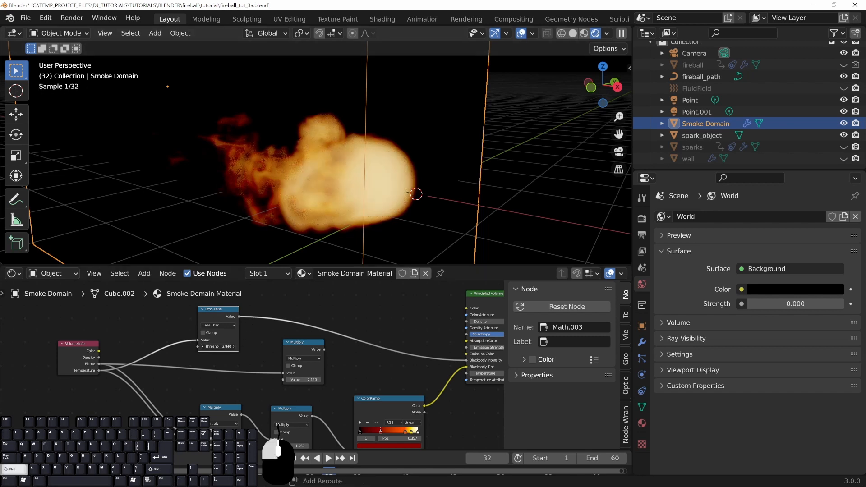
scroll(248, 352, up, 2)
drag(231, 340, 269, 339)
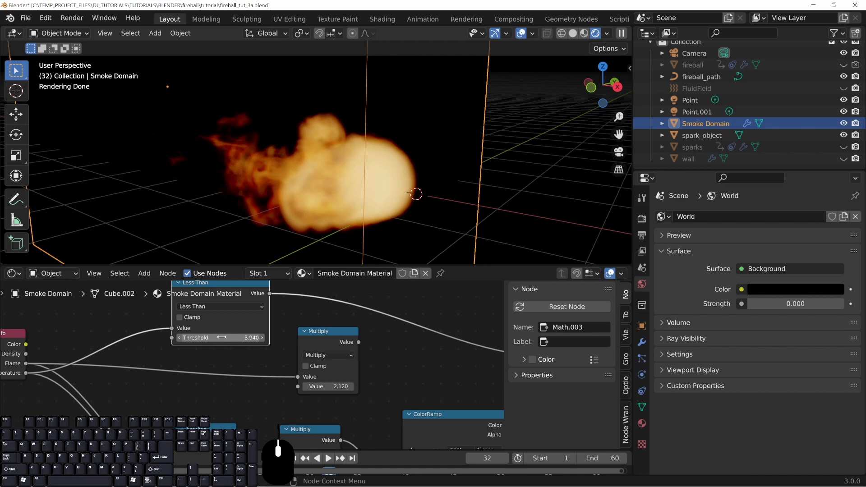
Step: Try Less Than thresholds of 2.080, 2.540 and 2.220, checking the fire from several angles
shift+drag(215, 337, 169, 337)
middle_drag(275, 189, 297, 156)
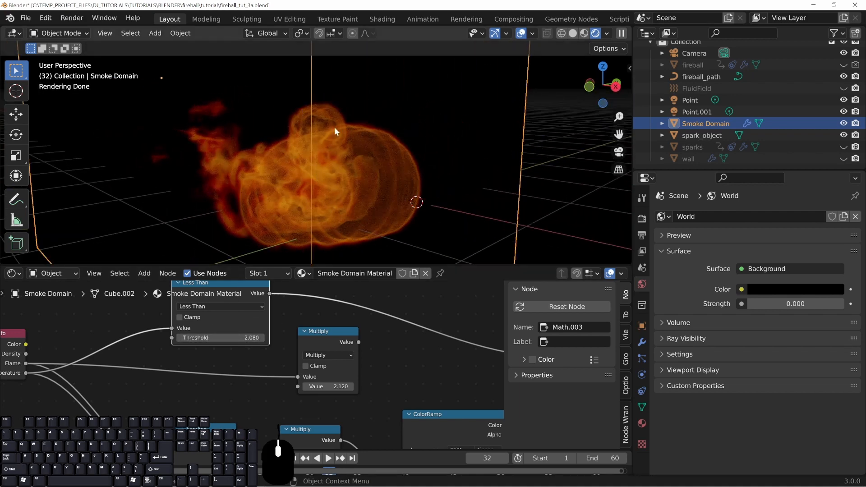
middle_drag(388, 156, 326, 136)
middle_drag(334, 223, 304, 250)
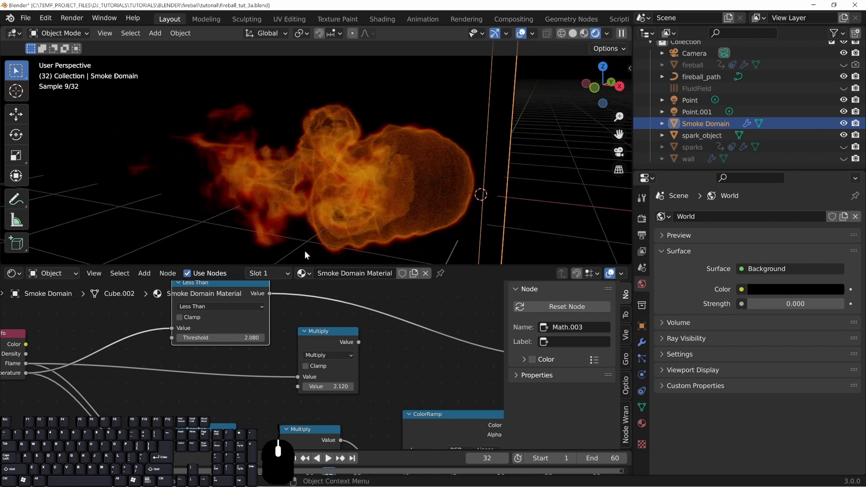
shift+drag(212, 338, 209, 344)
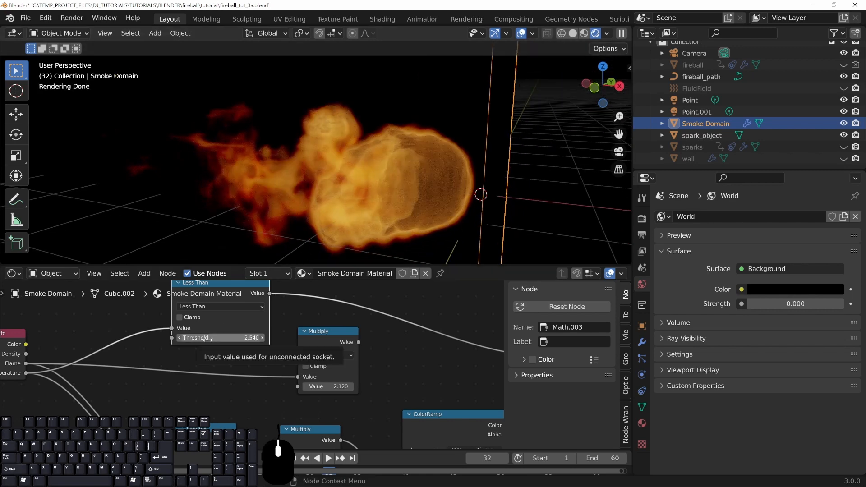
middle_drag(412, 185, 280, 253)
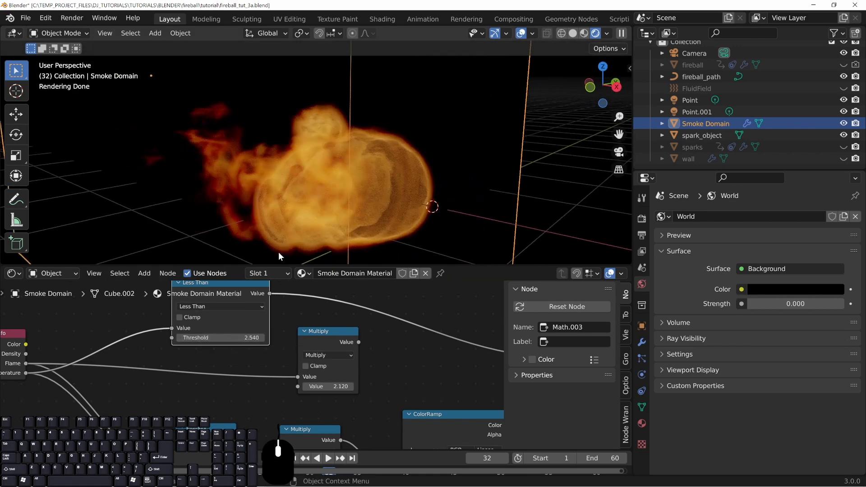
shift+drag(217, 338, 219, 337)
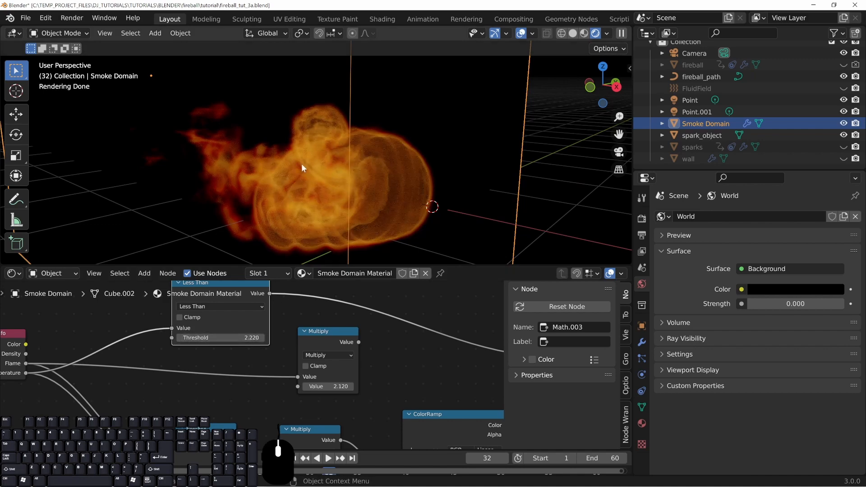
middle_drag(301, 163, 400, 191)
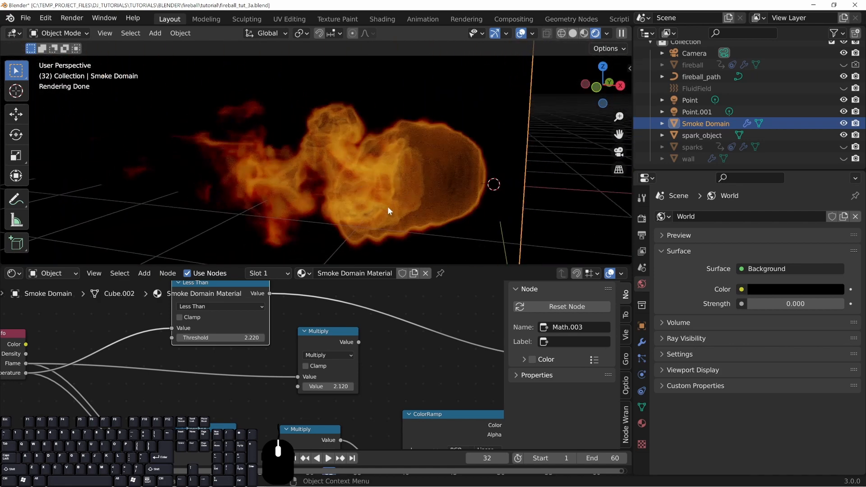
Step: Reposition the Less Than node and set its threshold to 2.900
middle_drag(315, 321, 375, 356)
drag(294, 326, 278, 324)
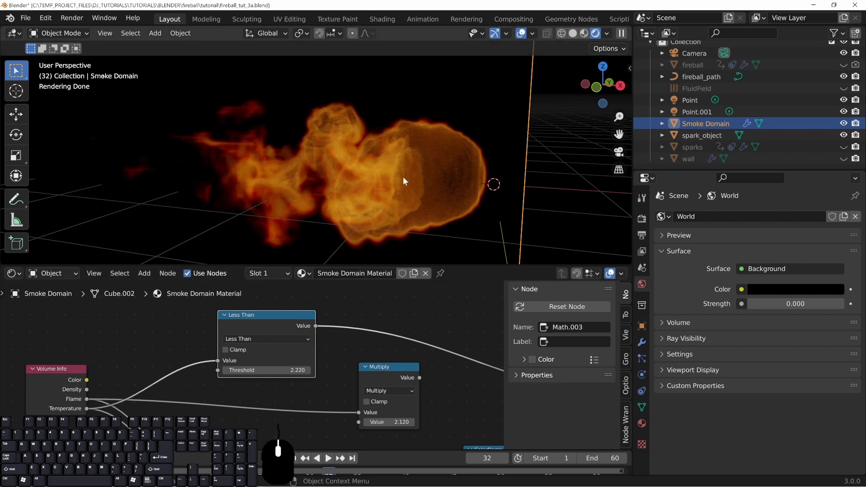
shift+drag(280, 370, 299, 370)
middle_drag(443, 180, 444, 228)
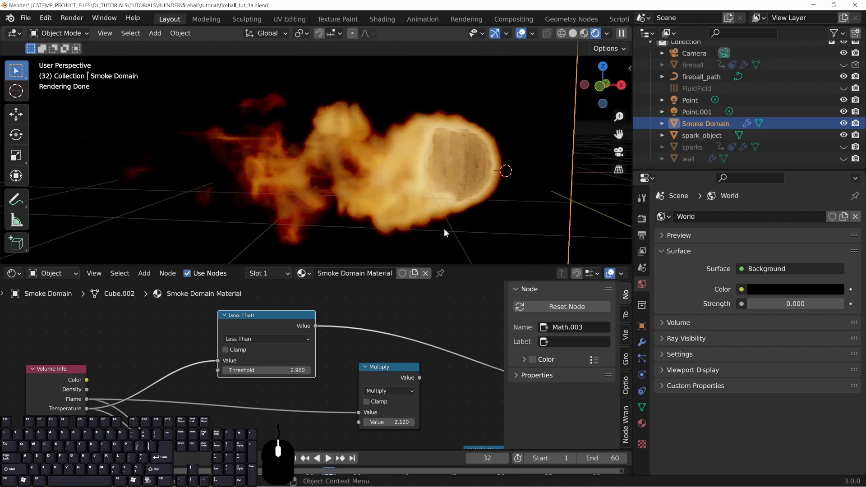
shift+drag(299, 369, 264, 370)
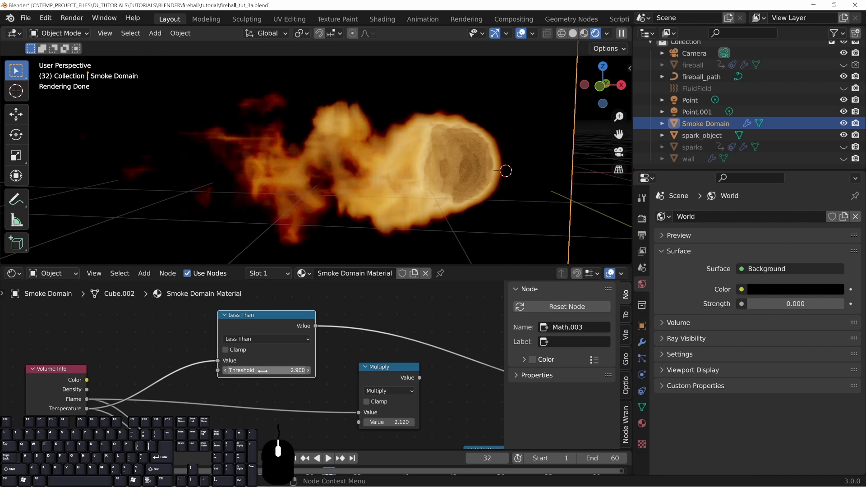
Step: Rewire the Multiply node above the ColorRamp so it multiplies the Less Than output by the Volume Info's Flame output
middle_drag(391, 373, 364, 349)
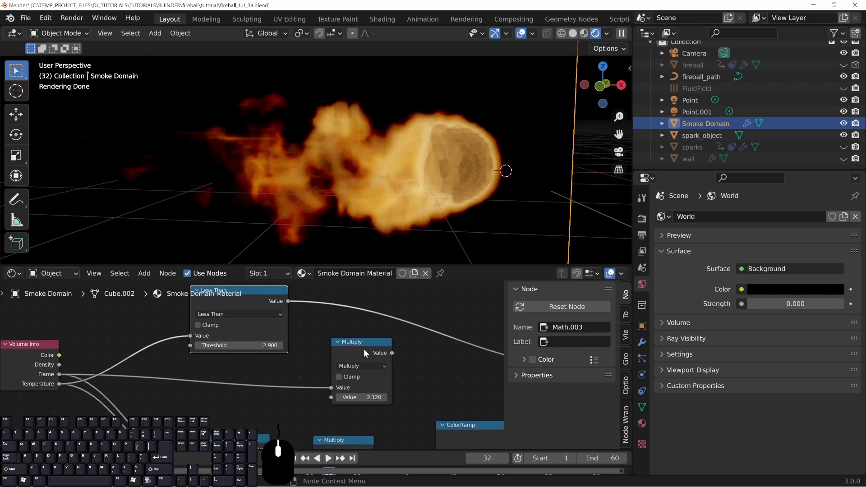
drag(364, 349, 363, 340)
drag(335, 381, 315, 381)
drag(253, 295, 218, 318)
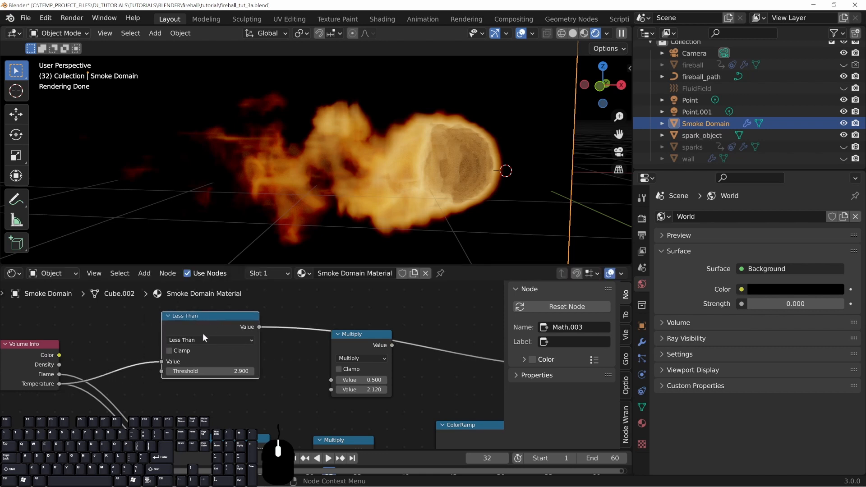
drag(59, 374, 331, 390)
drag(258, 326, 331, 380)
drag(361, 334, 323, 339)
Step: Drive Blackbody Intensity from the Multiply node that combines Less Than and Flame, and space out the Multiply and Less Than nodes
middle_drag(366, 353, 240, 339)
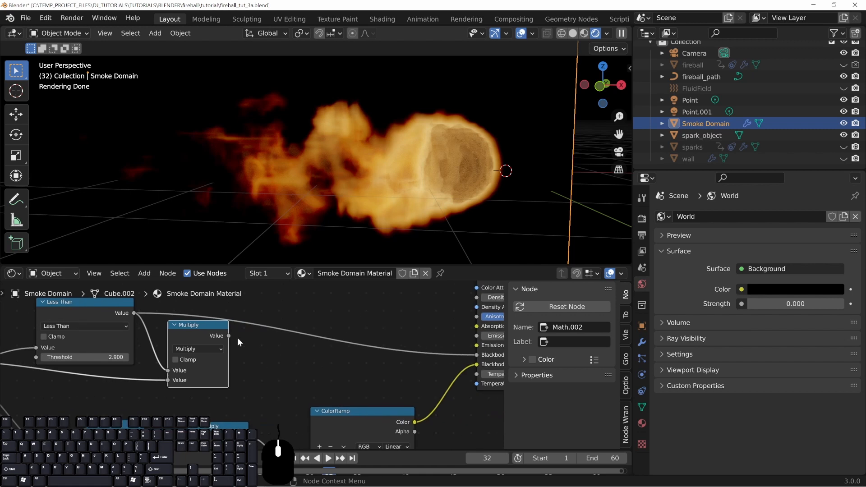
drag(229, 335, 476, 355)
ctrl+scroll(462, 366, down, 5)
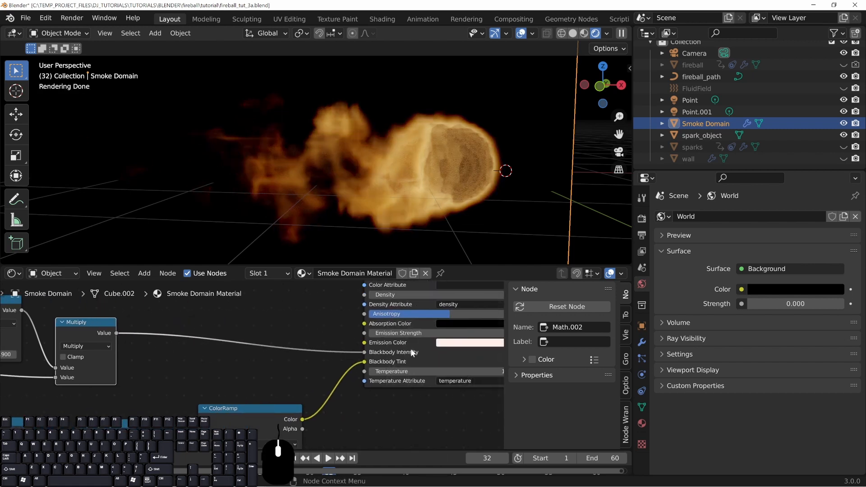
middle_drag(237, 361, 339, 378)
drag(183, 346, 232, 325)
middle_drag(152, 347, 258, 356)
drag(190, 331, 174, 305)
mouse_move(182, 352)
middle_down()
mouse_move(200, 345)
mouse_move(184, 347)
middle_up()
Step: Adjust the Less Than threshold to 2.940 and finally 2.840, moving the Multiply node closer to it
shift+drag(172, 368, 176, 369)
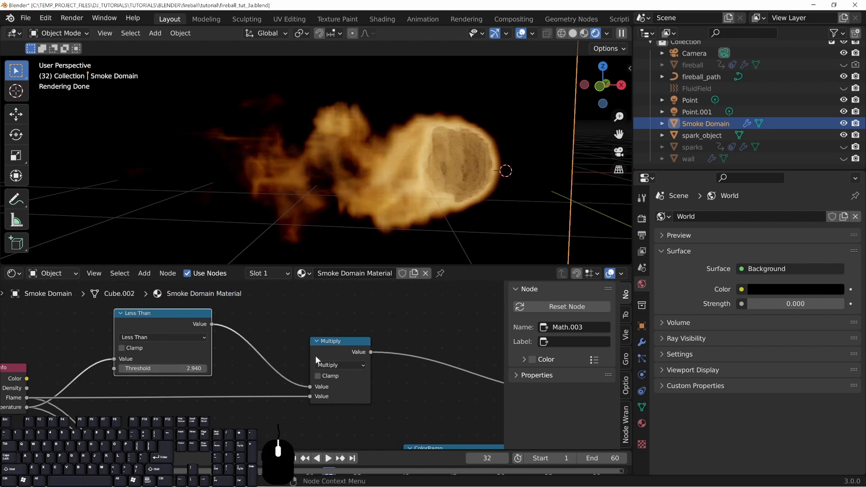
middle_drag(23, 394, 95, 385)
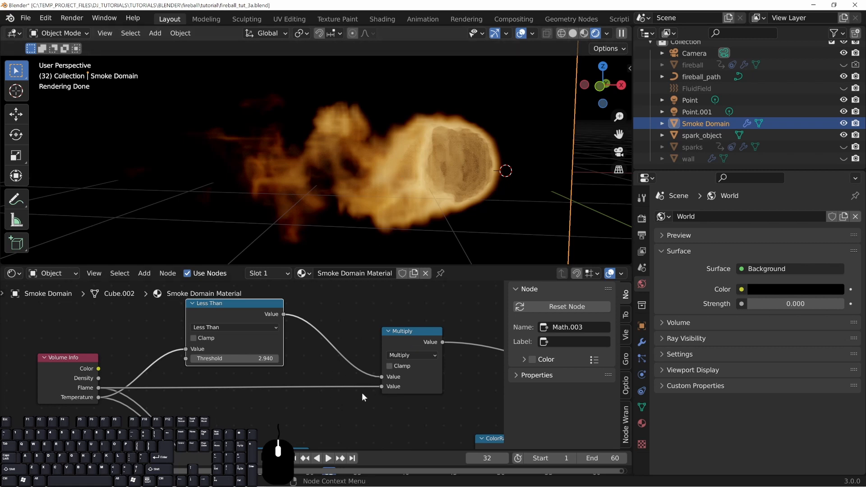
middle_drag(284, 385, 259, 393)
drag(367, 374, 332, 378)
middle_drag(429, 169, 364, 131)
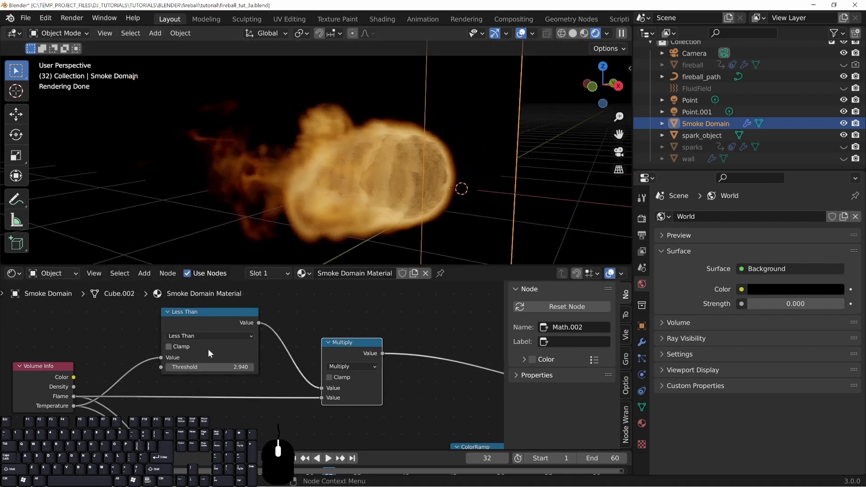
shift+drag(208, 367, 190, 366)
Step: Duplicate the intensity Multiply node, insert the copy before Blackbody Intensity, and set its second value to 9.660
middle_drag(355, 353, 255, 342)
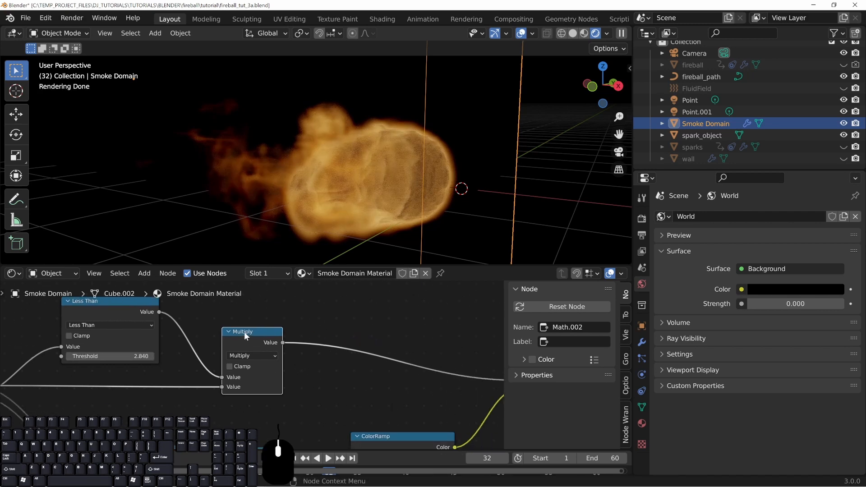
key(shift+d)
click(336, 321)
drag(337, 321, 324, 331)
middle_drag(327, 385, 296, 377)
drag(295, 377, 318, 376)
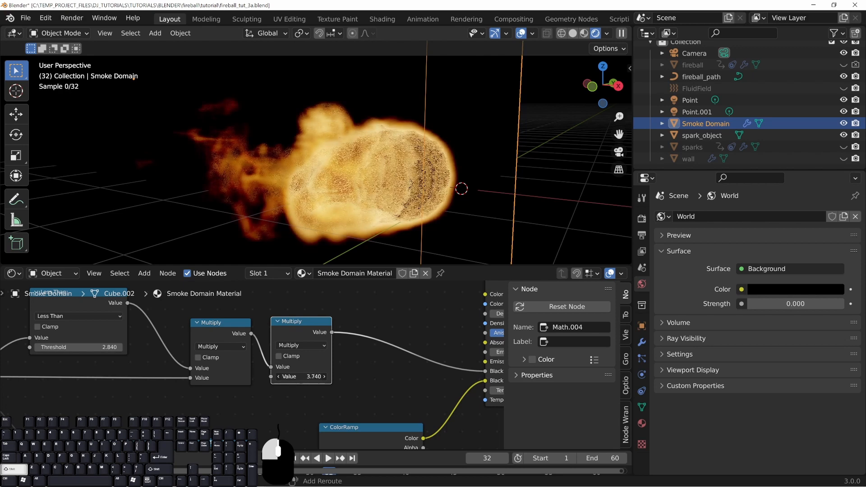
Step: Lower the Less Than threshold to 2.020 and raise the second value of the last Multiply node
middle_drag(443, 206, 283, 193)
middle_drag(212, 334, 308, 350)
shift+drag(176, 363, 151, 363)
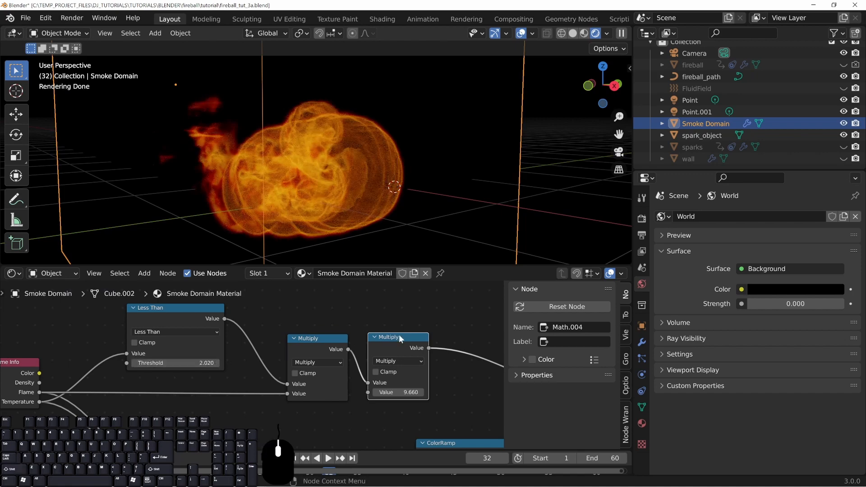
middle_drag(285, 202, 364, 154)
mouse_move(393, 393)
mouse_down()
mouse_move(424, 392)
mouse_move(396, 392)
mouse_up()
middle_drag(424, 159, 341, 191)
middle_drag(448, 216, 423, 229)
Step: Turn the ColorRamp stop at 0.629 black and slide the first black stop down to about 0.155
middle_drag(469, 400, 320, 280)
drag(307, 372, 330, 369)
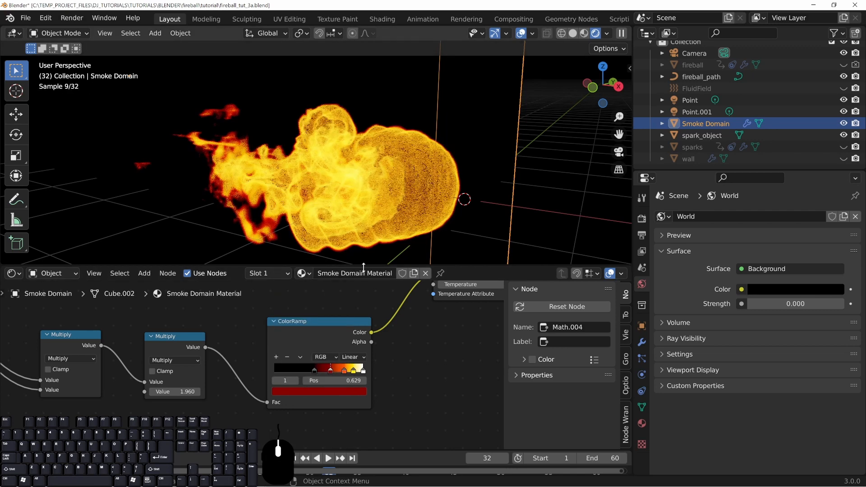
click(332, 392)
click(346, 330)
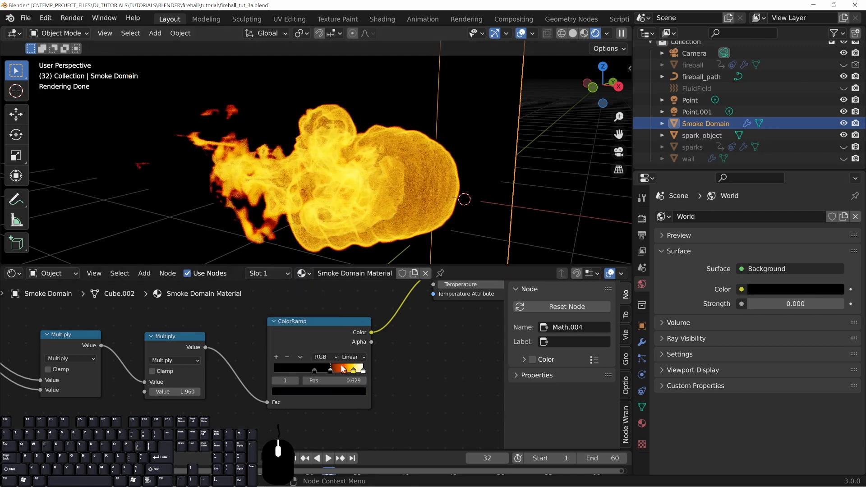
drag(314, 370, 284, 370)
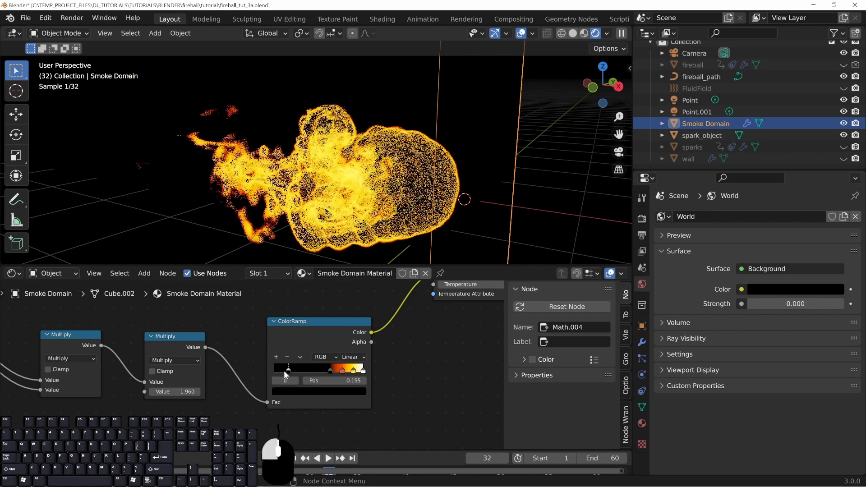
Step: Recolor the ColorRamp's second stop dark red at position 0.416 and fine-tune the spacing of the stops
click(310, 391)
drag(347, 331, 347, 266)
drag(293, 327, 302, 330)
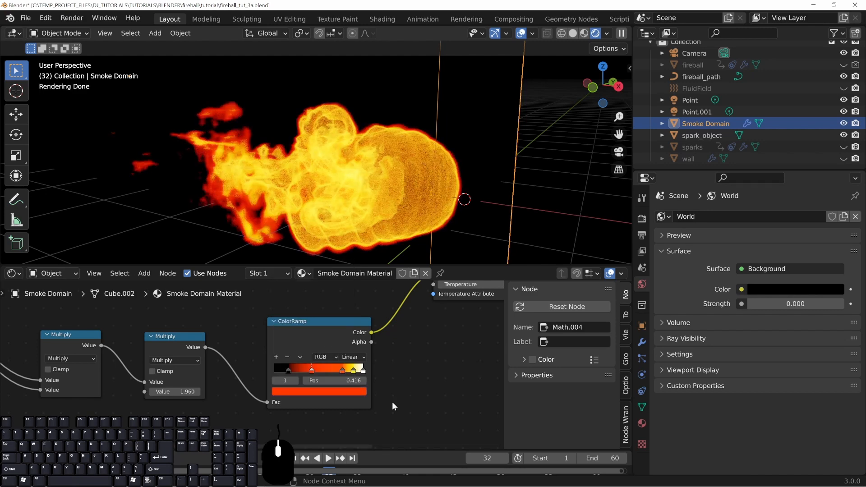
click(337, 395)
click(348, 305)
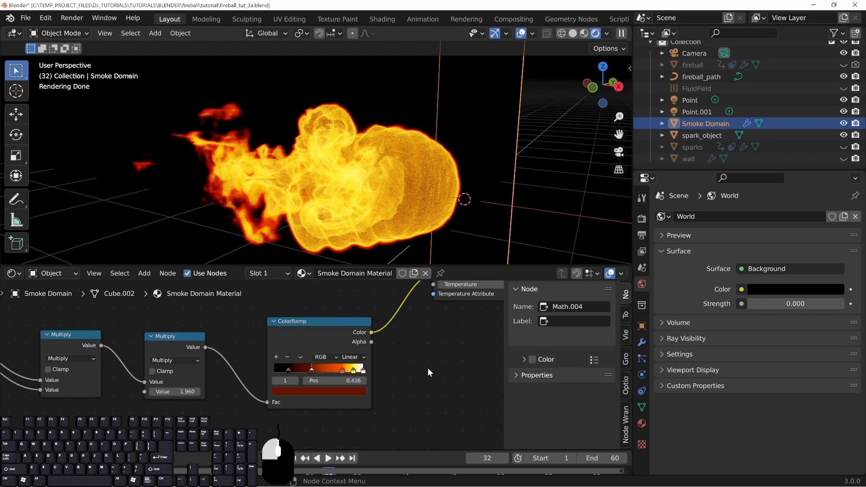
drag(312, 371, 347, 371)
Step: Reposition the last intensity Multiply node and set its second value to 13.720
middle_drag(429, 344, 409, 420)
middle_drag(374, 347, 395, 365)
drag(257, 312, 286, 300)
shift+drag(279, 353, 254, 353)
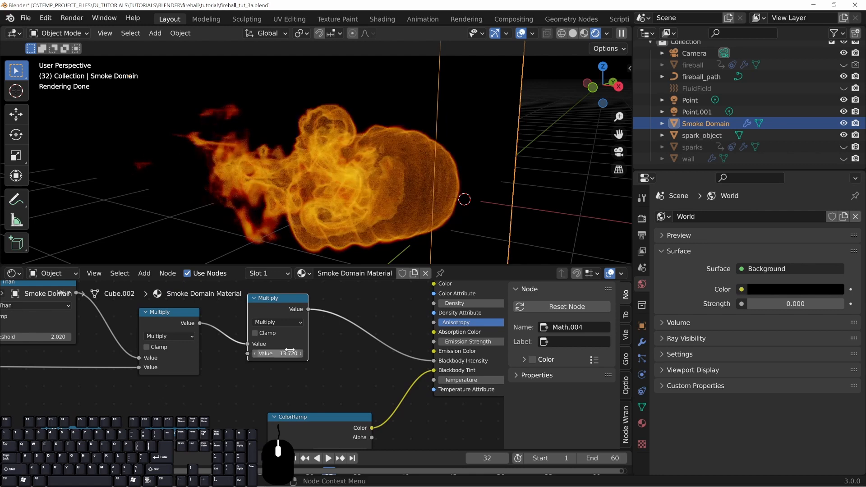
Step: Set the Less Than threshold to 2.760 and nudge the last Multiply node into place
middle_drag(100, 372, 312, 412)
mouse_move(239, 378)
shift+mouse_down()
mouse_move(255, 377)
mouse_move(244, 378)
shift+mouse_up()
middle_drag(377, 168, 288, 180)
middle_drag(340, 340, 362, 371)
drag(289, 326, 285, 328)
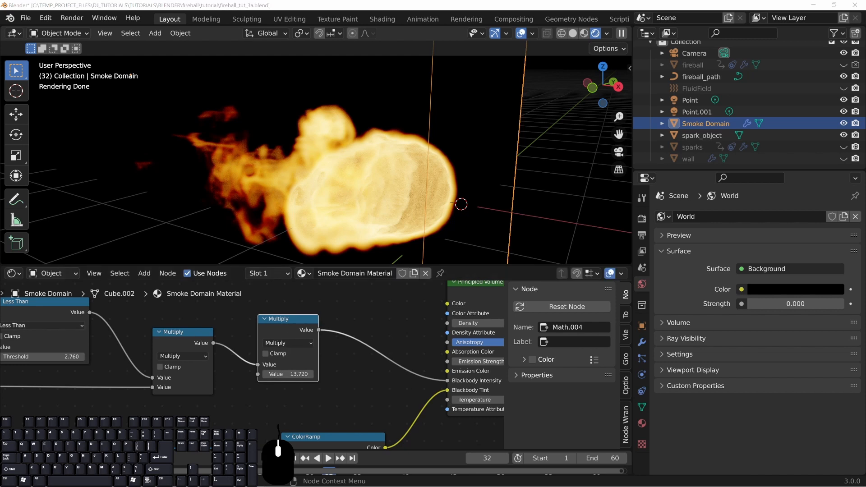
Step: Reposition the ColorRamp node and fine-tune its dark stops, placing the first one at 0.188
middle_drag(354, 364, 319, 317)
drag(290, 391, 267, 390)
middle_drag(308, 392, 311, 305)
drag(261, 309, 270, 315)
drag(256, 355, 259, 353)
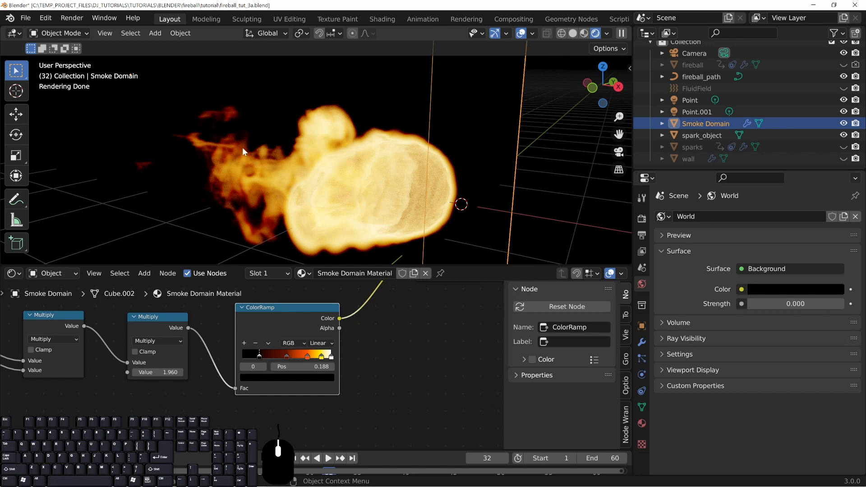
middle_drag(291, 298, 304, 349)
middle_drag(343, 416, 346, 387)
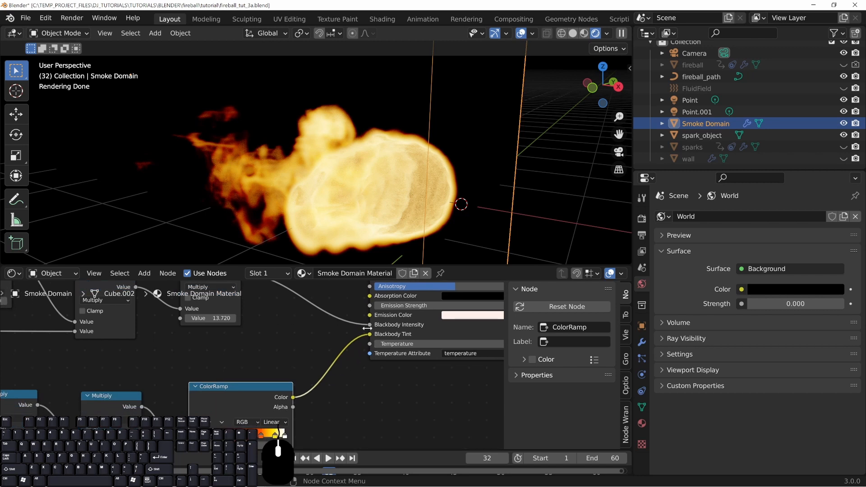
middle_drag(373, 334, 336, 360)
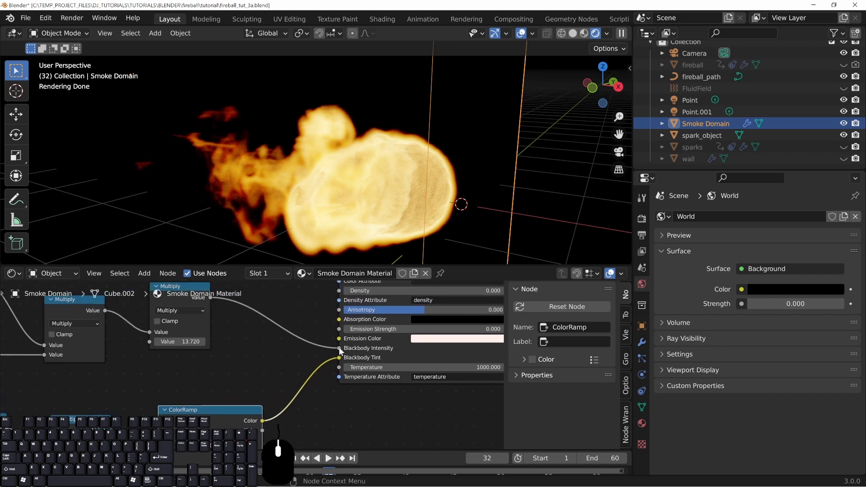
Step: Duplicate the last intensity Multiply node, insert it before the Principled Volume, and feed the ColorRamp's color into its second value
middle_drag(210, 353, 249, 386)
drag(224, 325, 207, 329)
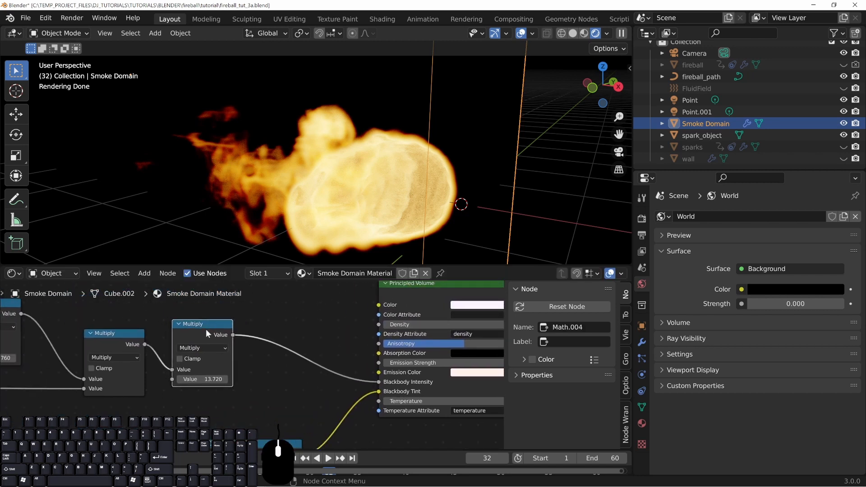
key(shift+d)
click(302, 324)
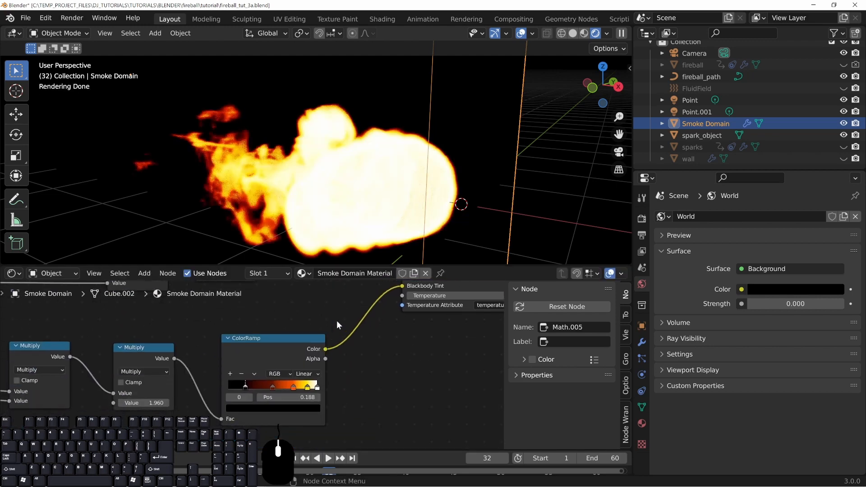
middle_drag(337, 321, 298, 376)
drag(286, 404, 254, 323)
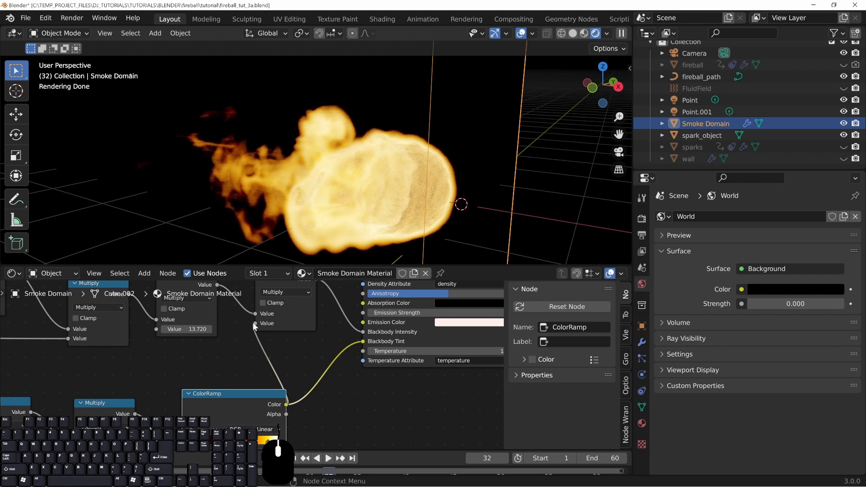
Step: Space out the intensity Multiply nodes and link the 13.720 Multiply's output straight to Blackbody Intensity for comparison
middle_drag(329, 321, 280, 353)
drag(240, 303, 265, 310)
middle_drag(254, 360, 249, 327)
middle_drag(204, 352, 219, 370)
drag(179, 304, 204, 339)
middle_drag(203, 339, 224, 358)
drag(170, 312, 347, 370)
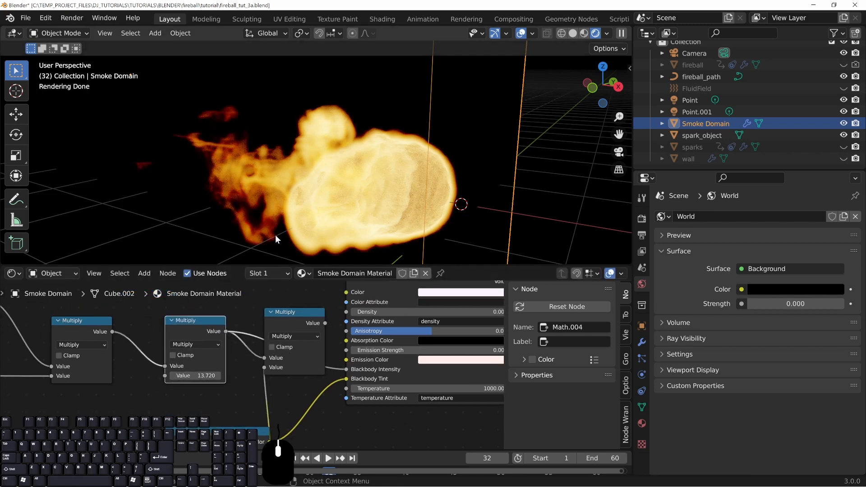
Step: Reconnect the new Multiply node's output to Blackbody Intensity and tidy the positions of the last two Multiply nodes
scroll(232, 223, up, 6)
middle_drag(291, 392, 311, 355)
click(248, 397)
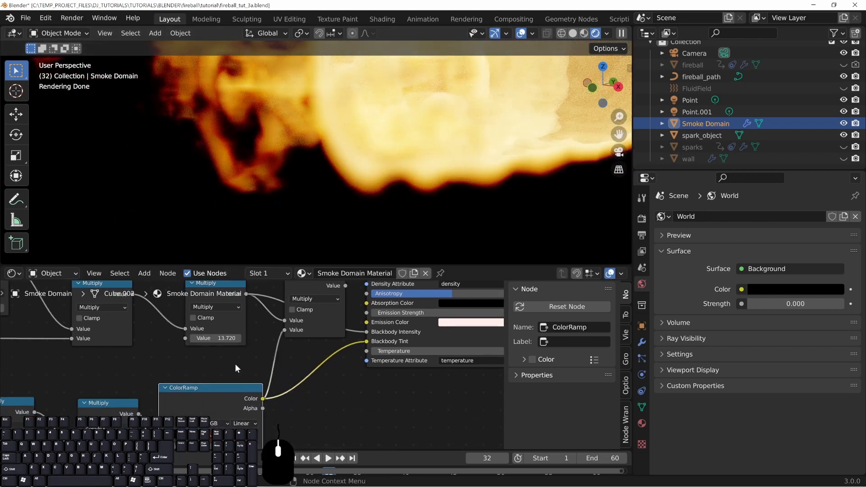
middle_drag(236, 365, 195, 391)
drag(271, 303, 264, 322)
drag(176, 311, 164, 313)
click(293, 329)
middle_drag(297, 351, 304, 358)
drag(285, 337, 282, 324)
Step: Try moving the ColorRamp's first black stop to 0.449 and check the effect on the fire
middle_drag(245, 390, 283, 310)
click(186, 389)
drag(186, 390, 210, 389)
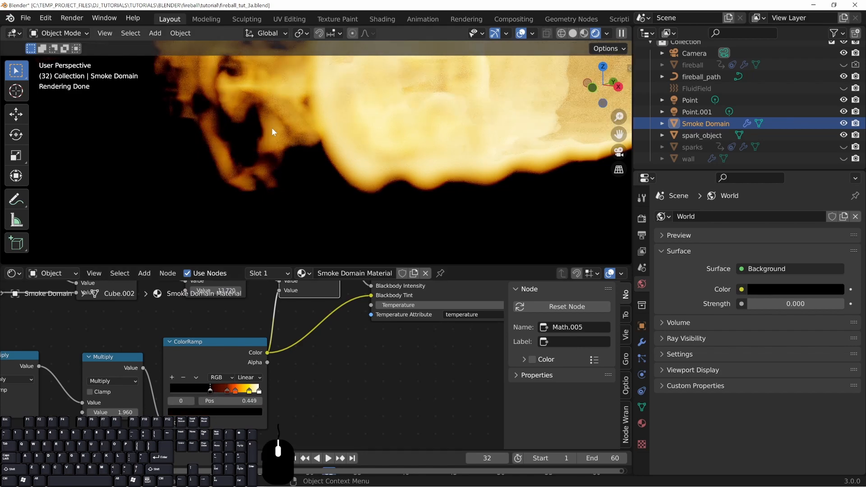
scroll(305, 113, down, 6)
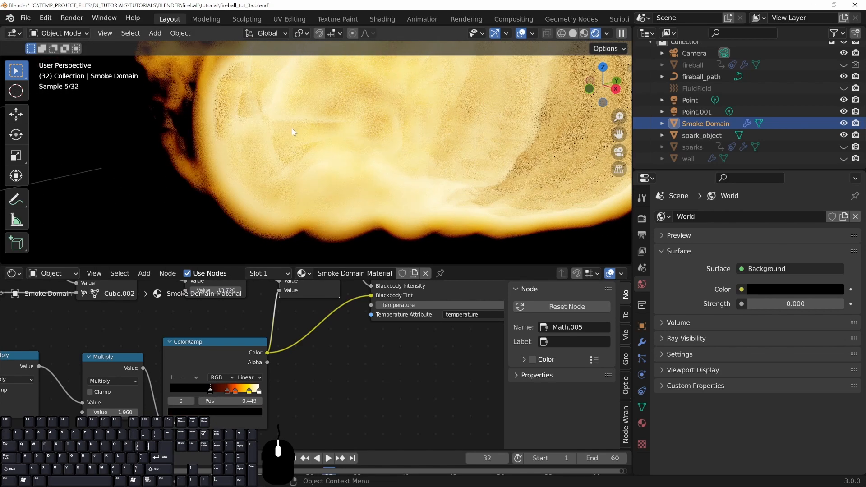
middle_drag(284, 177, 288, 174)
Step: Move the ColorRamp's dark stop back toward the start and place the yellow stop at 0.685
drag(209, 391, 184, 391)
mouse_move(232, 390)
mouse_down()
mouse_move(211, 390)
mouse_move(242, 389)
mouse_move(230, 391)
mouse_up()
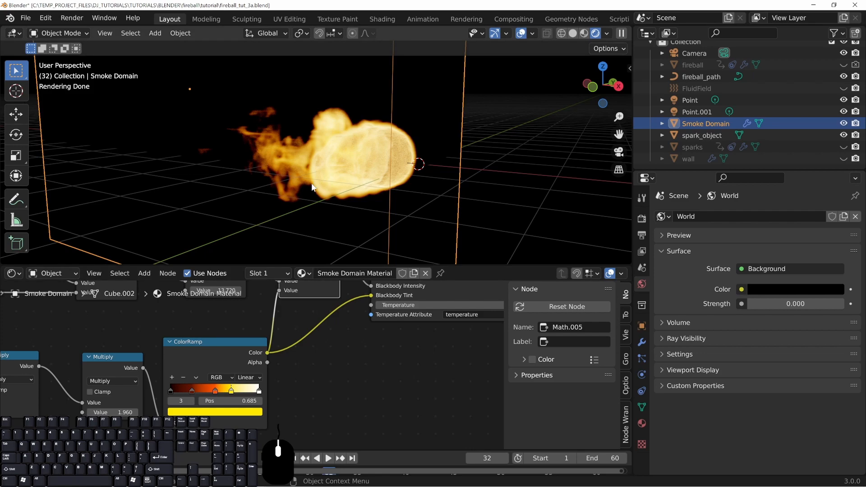
scroll(328, 166, up, 5)
middle_drag(319, 150, 233, 172)
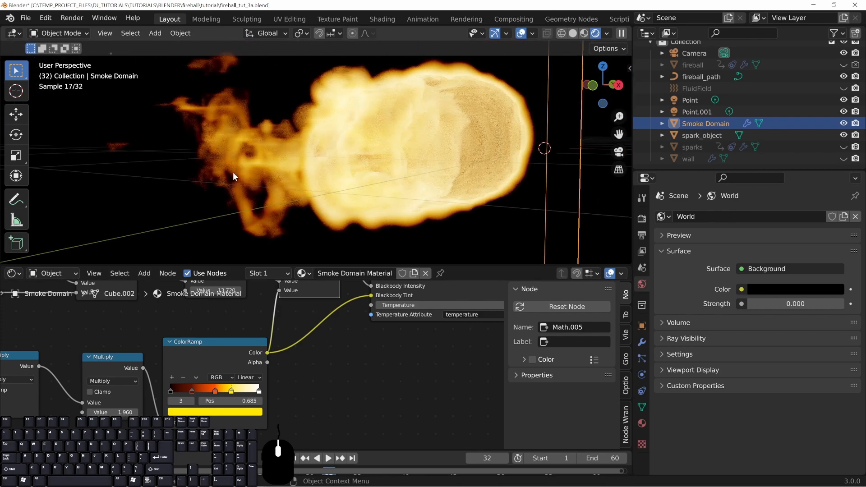
middle_drag(389, 162, 273, 153)
scroll(273, 154, down, 5)
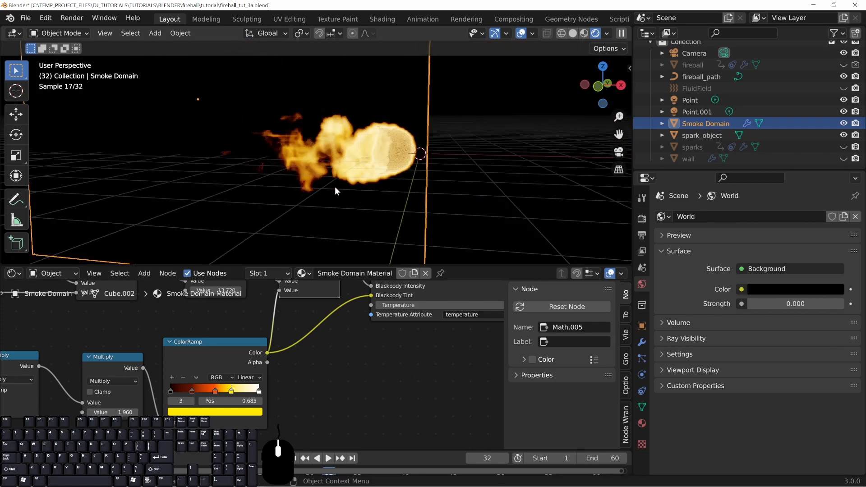
Step: Duplicate the Principled Volume node without its incoming links and place the copy above the original
middle_drag(380, 338, 249, 383)
scroll(249, 383, down, 4)
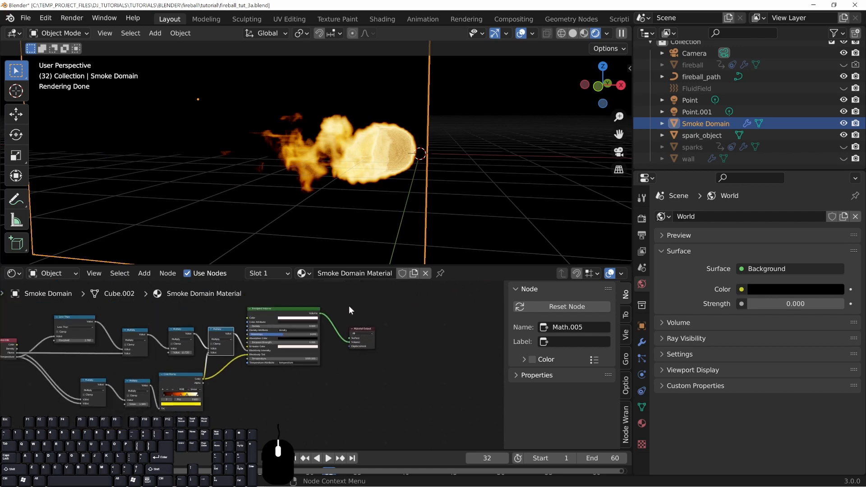
middle_drag(246, 316, 246, 382)
click(246, 382)
key(shift+d)
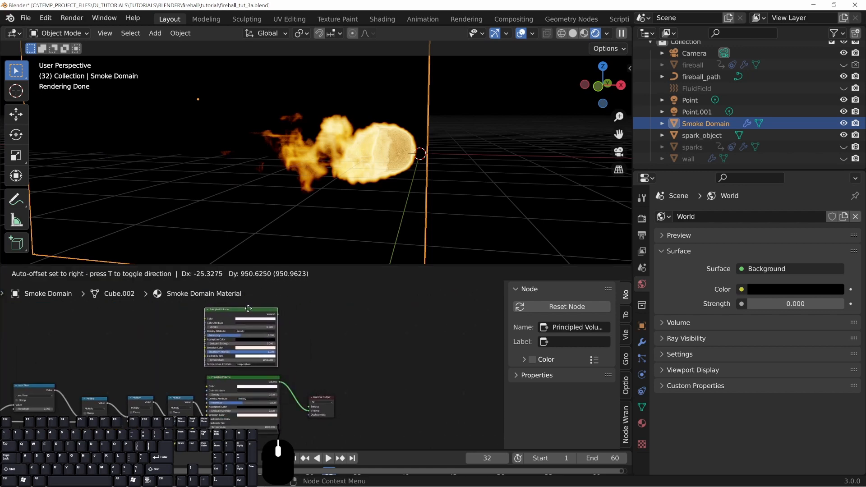
click(244, 311)
Step: Link the duplicate Principled Volume to the Material Output's Volume input to preview the plain blackbody fire
scroll(302, 409, up, 1)
scroll(302, 409, up, 2)
middle_drag(329, 342, 367, 368)
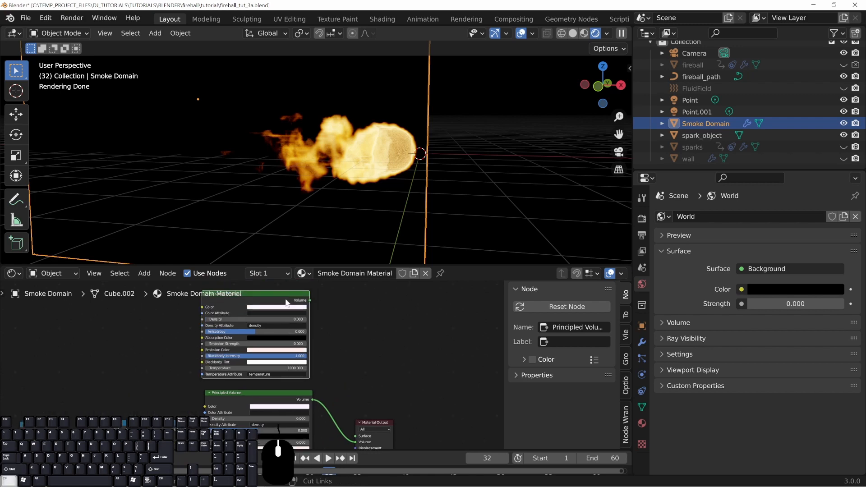
drag(309, 300, 356, 442)
scroll(338, 175, up, 3)
middle_drag(364, 184, 336, 189)
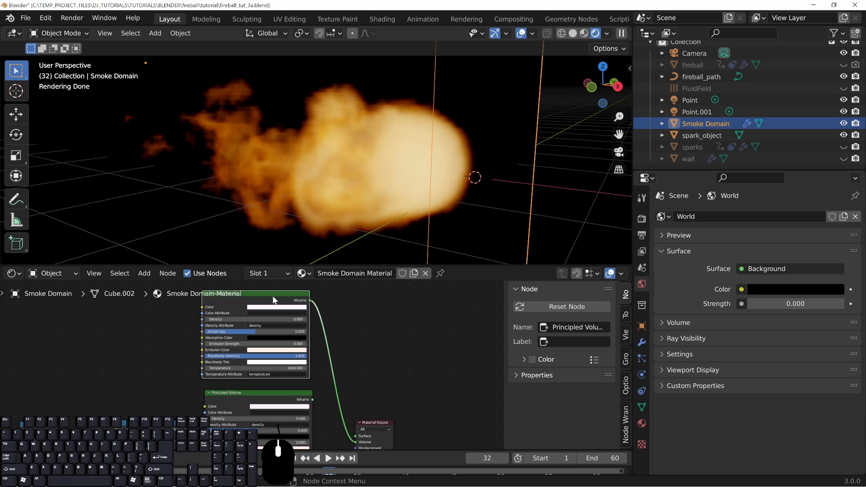
drag(273, 298, 275, 296)
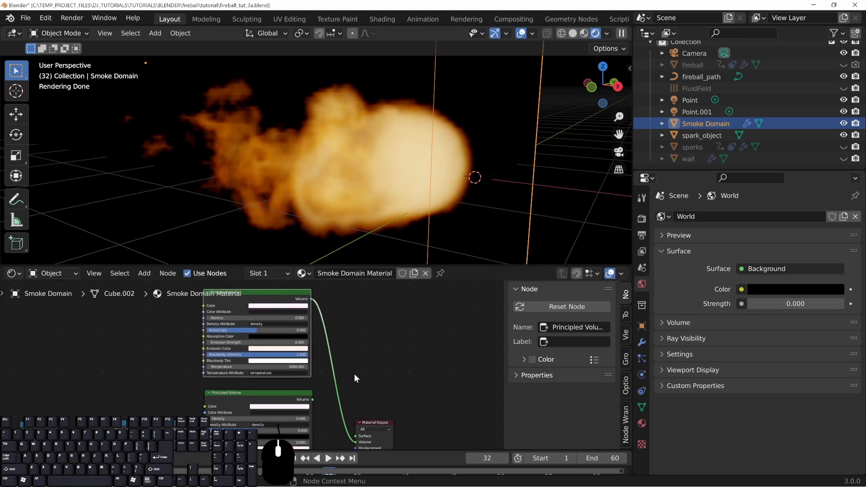
Step: Switch the Material Output's volume back to the original, node-driven Principled Volume
click(45, 18)
shift+scroll(360, 346, down, 3)
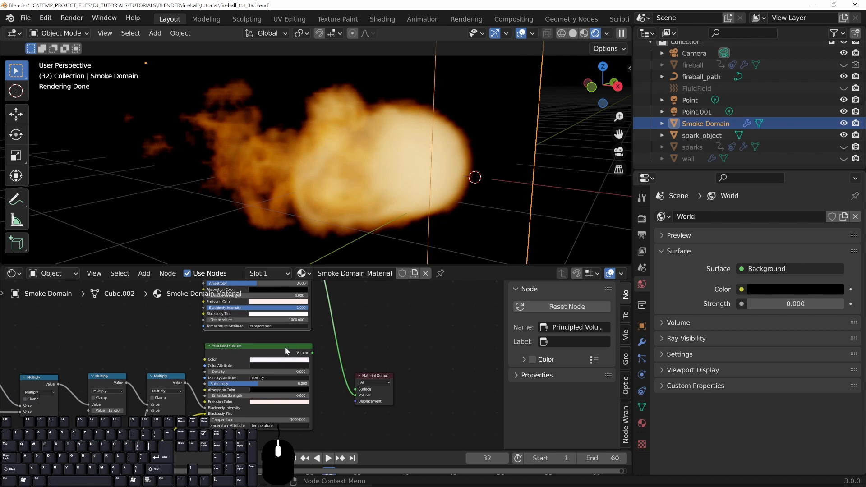
middle_drag(351, 373, 387, 341)
middle_drag(370, 307, 345, 387)
middle_drag(375, 177, 318, 113)
middle_drag(283, 389, 293, 333)
ctrl+shift+click(296, 341)
middle_drag(294, 209, 432, 170)
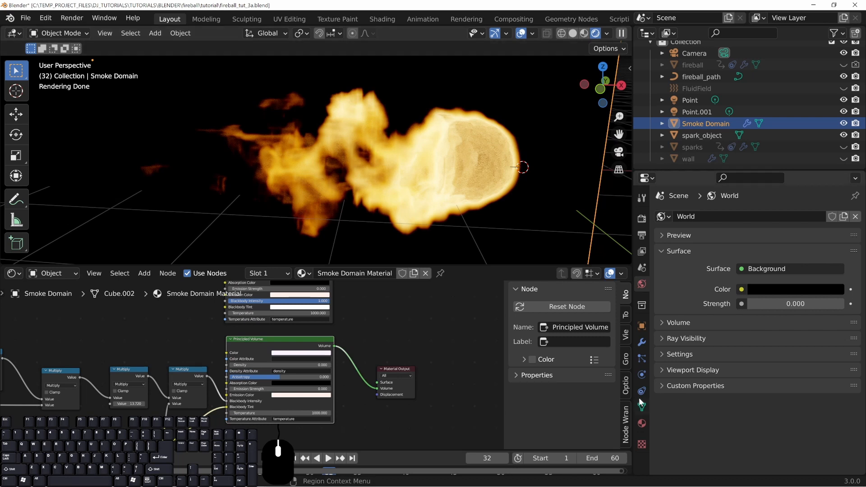
Step: Enable Noise in the smoke domain's fluid physics settings and check the added detail in the fire
click(642, 375)
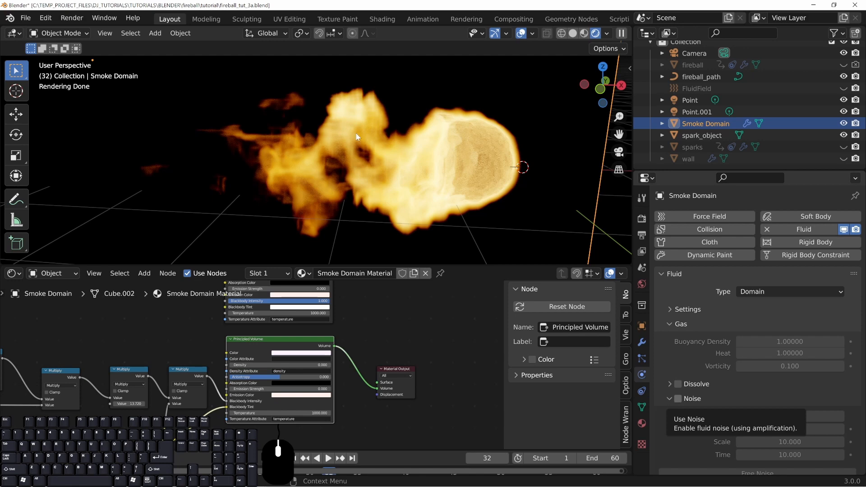
click(678, 398)
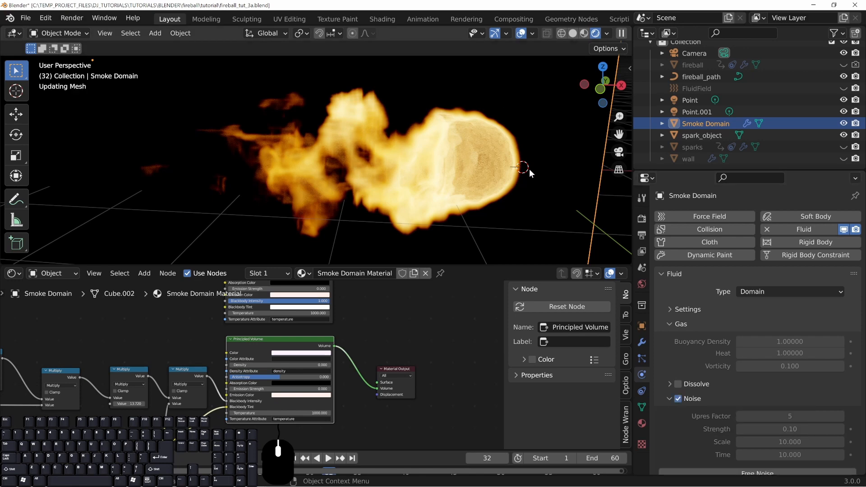
middle_drag(478, 217, 439, 218)
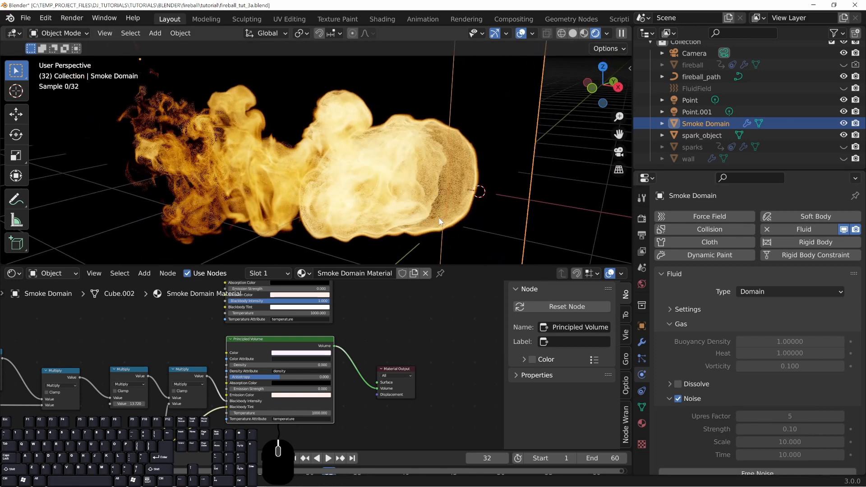
middle_drag(345, 146, 281, 165)
Step: Compare the noisy fire using the duplicate Principled Volume against the node-driven one as the Material Output's source
middle_drag(375, 312, 389, 371)
ctrl+shift+click(325, 306)
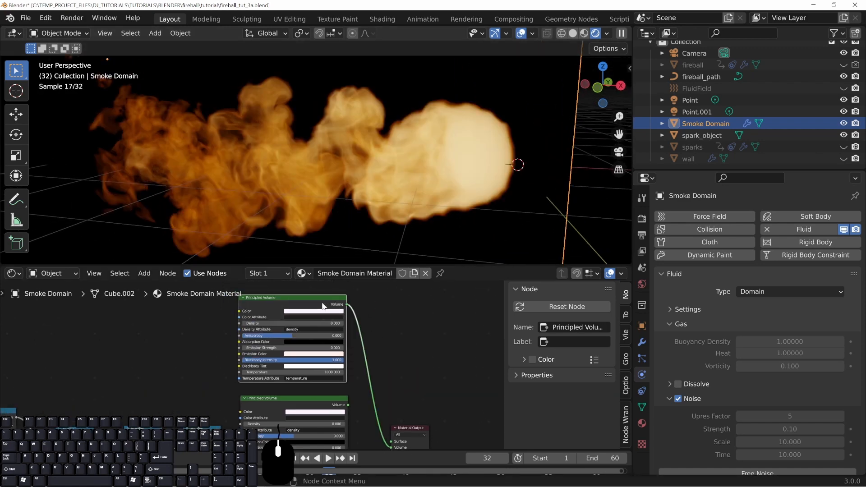
middle_drag(270, 218, 379, 333)
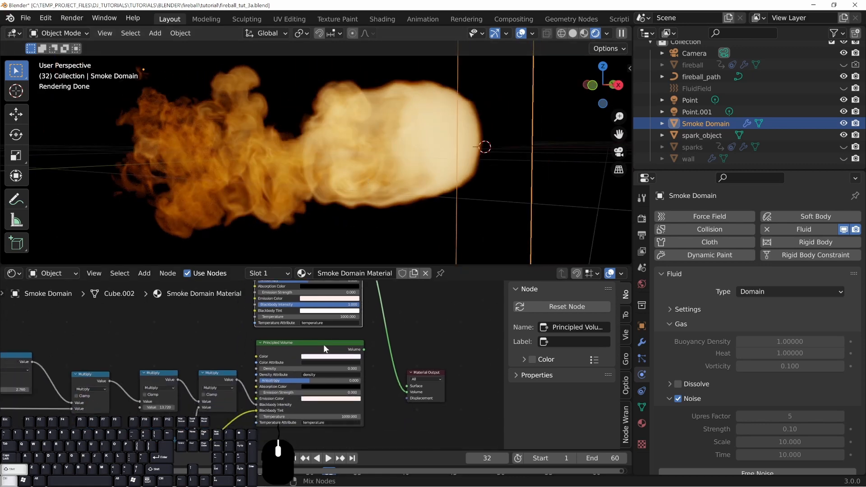
middle_drag(205, 376, 243, 360)
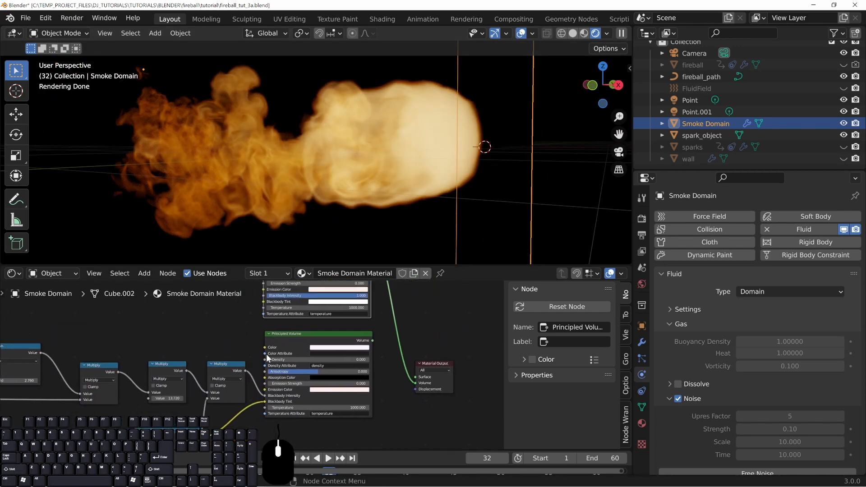
middle_drag(229, 240, 257, 166)
middle_drag(141, 430, 326, 374)
Step: Rearrange the Volume Info and Math nodes of the intensity chain, shifting them away from the Principled Volume
scroll(261, 369, down, 4)
middle_drag(134, 344, 176, 378)
drag(176, 378, 142, 376)
middle_drag(272, 420, 237, 380)
drag(238, 381, 199, 377)
drag(285, 388, 249, 390)
drag(357, 384, 328, 386)
middle_drag(327, 383, 320, 390)
drag(294, 366, 251, 371)
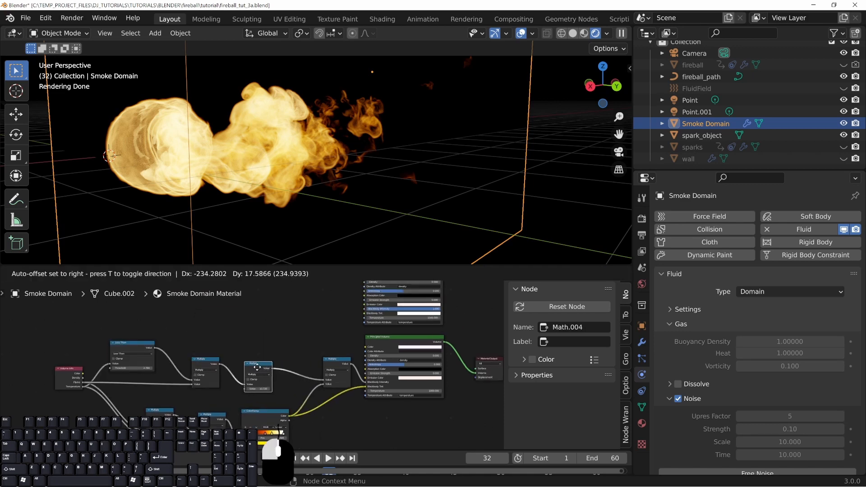
drag(340, 368, 318, 372)
Step: Inspect the fire from several sides and delete the unlinked duplicate Principled Volume node
middle_drag(210, 112, 337, 112)
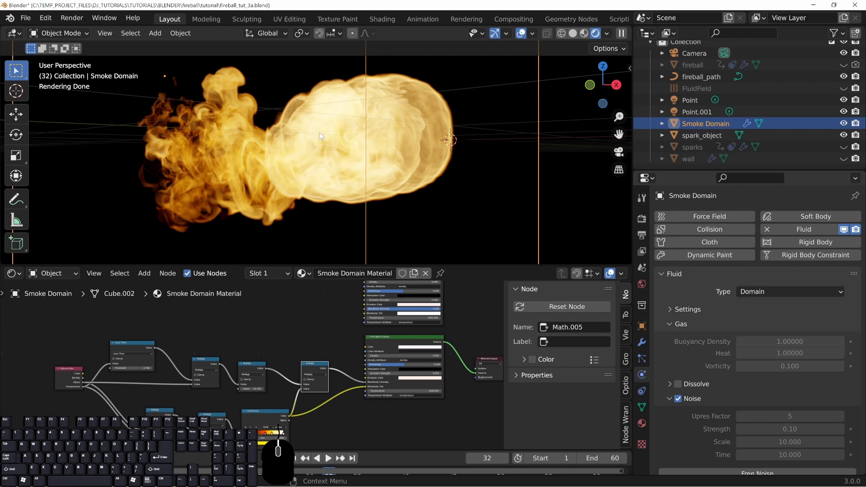
middle_drag(310, 144, 196, 156)
middle_drag(237, 93, 298, 152)
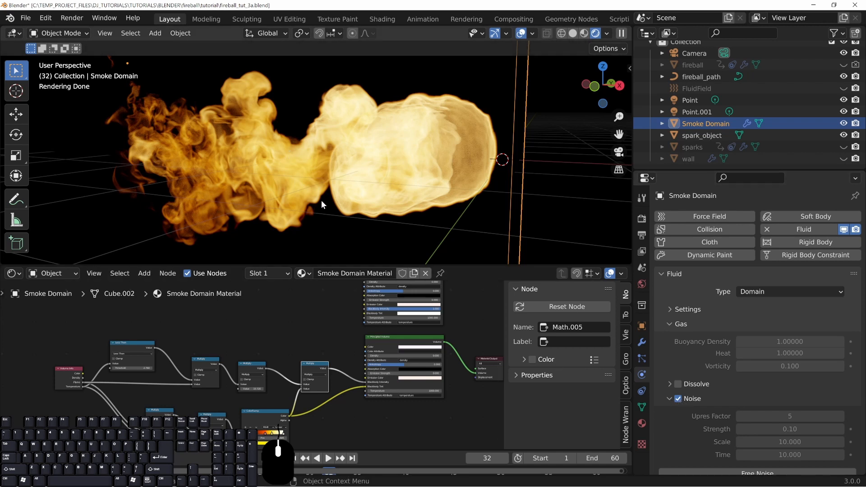
middle_drag(326, 343, 268, 377)
click(335, 321)
mouse_move(315, 316)
mouse_down()
mouse_move(318, 291)
mouse_move(321, 334)
mouse_move(318, 295)
mouse_up()
middle_drag(265, 386, 288, 299)
middle_drag(247, 364, 328, 345)
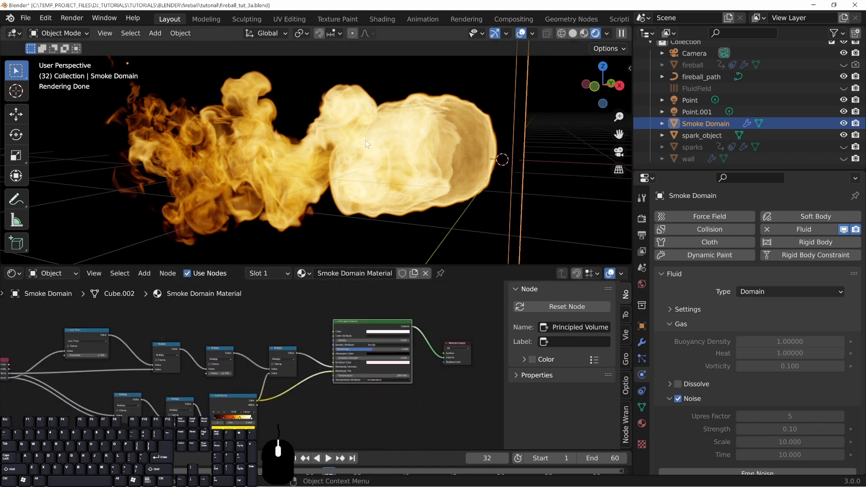
Step: Try an Emission Strength of 1 on the Principled Volume and check the resulting smoke
middle_drag(406, 190, 394, 186)
shift+middle_drag(346, 142, 381, 168)
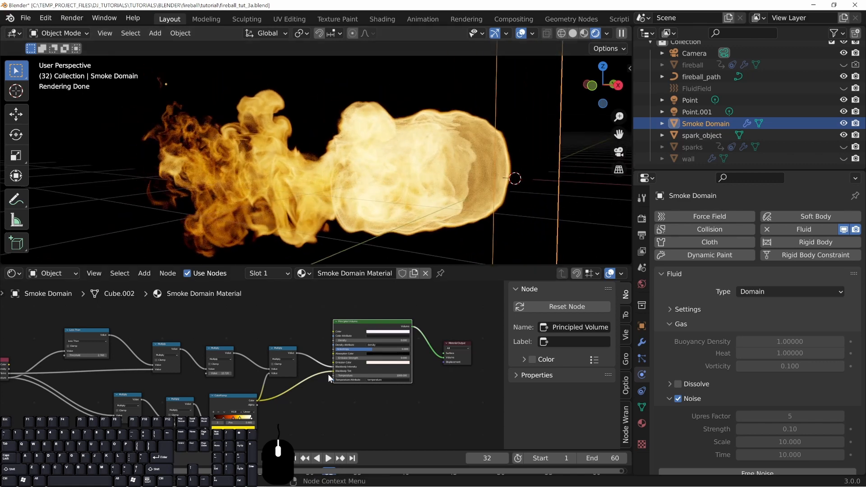
scroll(316, 383, up, 2)
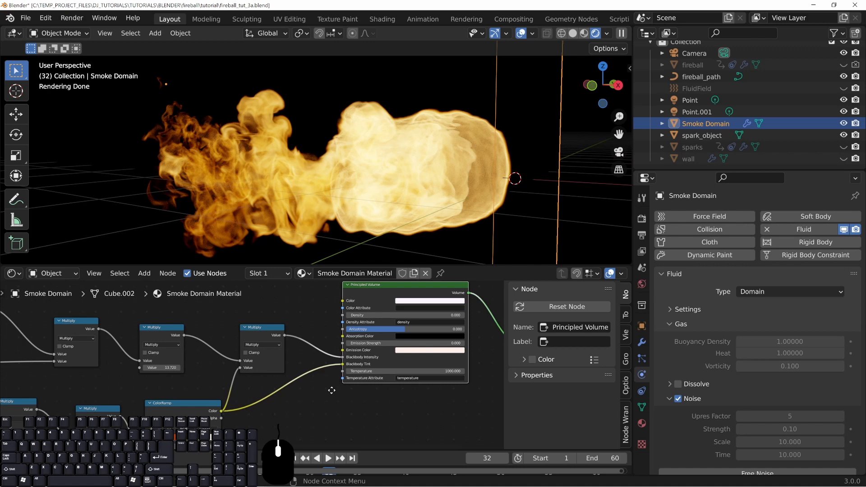
scroll(332, 394, up, 3)
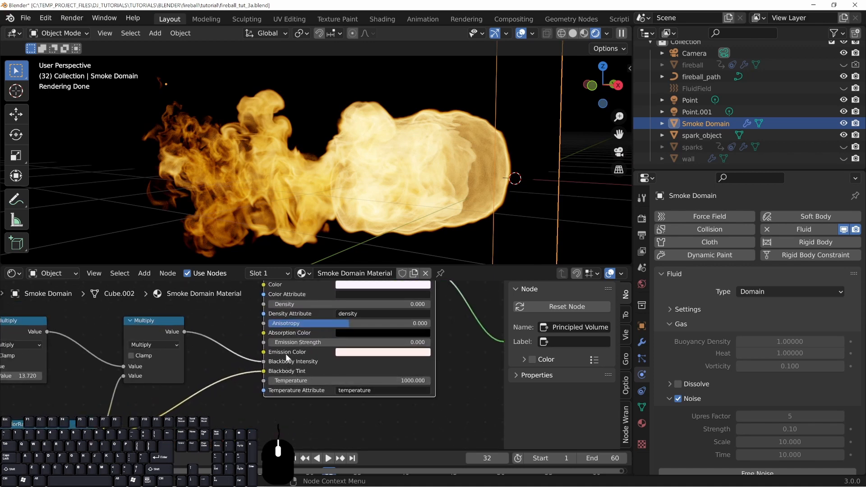
click(340, 341)
key(Return)
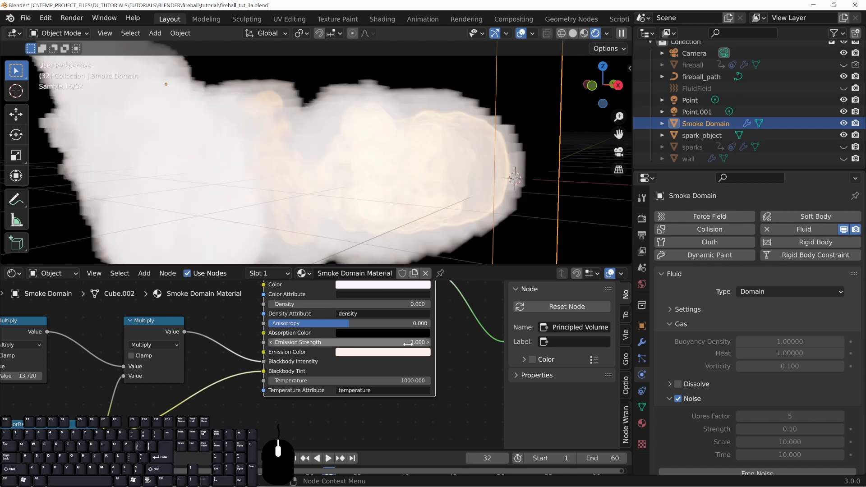
scroll(288, 127, down, 4)
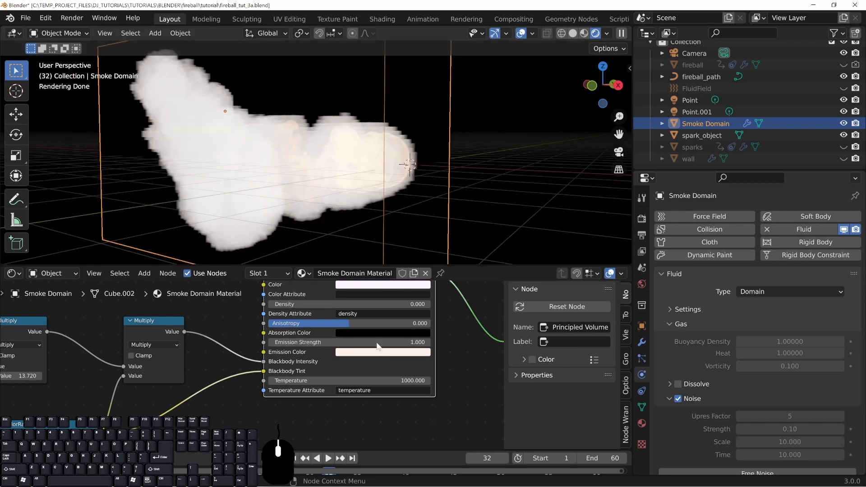
Step: Set the Principled Volume's Emission Strength back to 0 and review the fire
double_click(350, 342)
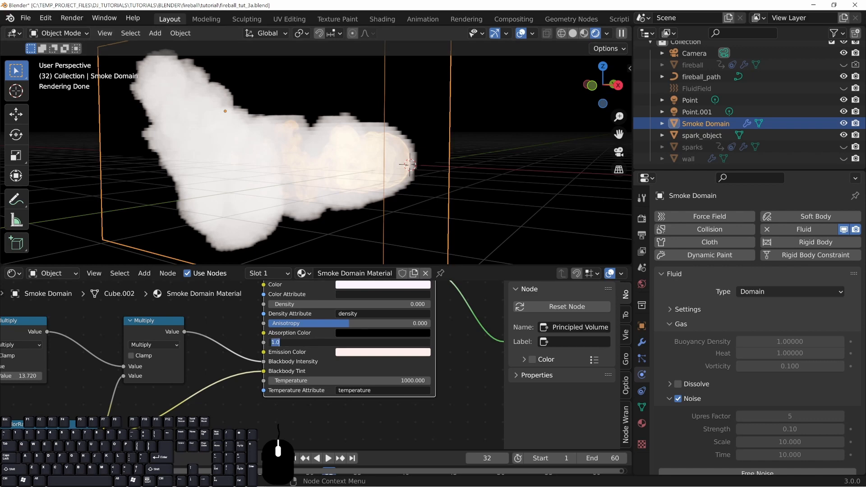
text(0)
key(Return)
middle_drag(335, 189, 374, 188)
scroll(334, 193, up, 4)
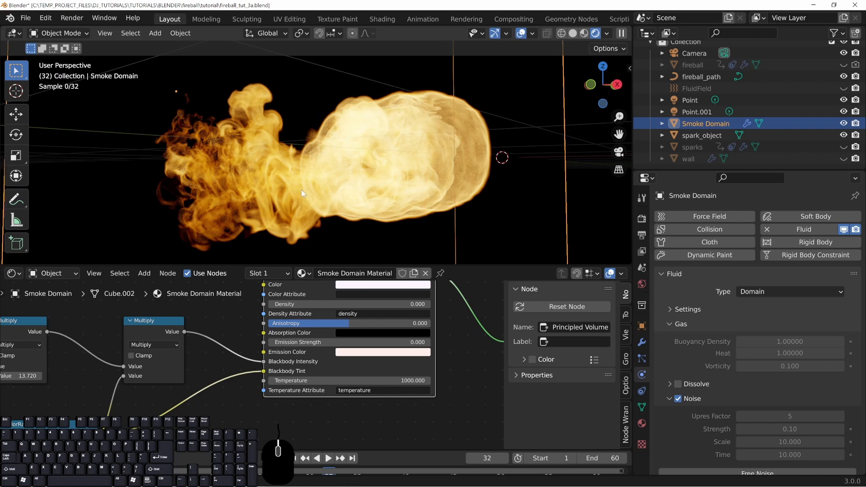
middle_drag(464, 336, 426, 393)
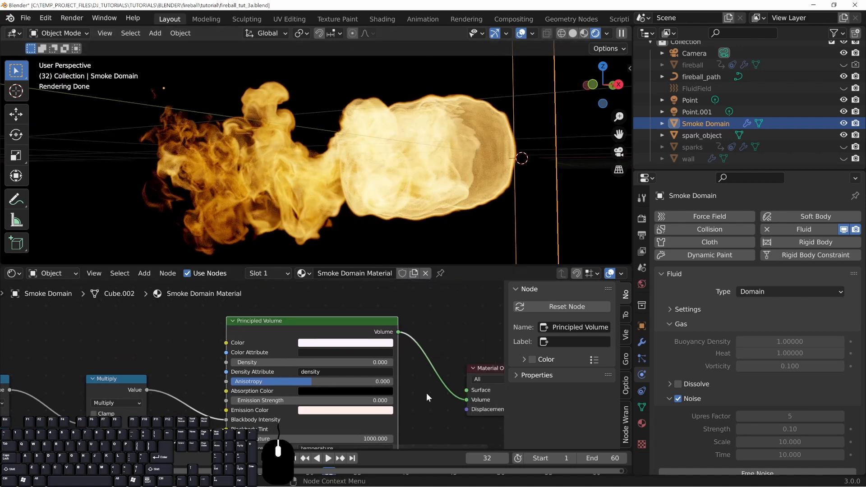
Step: Link the last Multiply node's output to the Principled Volume's Emission Strength as well, and check the smoke from another side
scroll(291, 350, down, 2)
drag(267, 341, 279, 331)
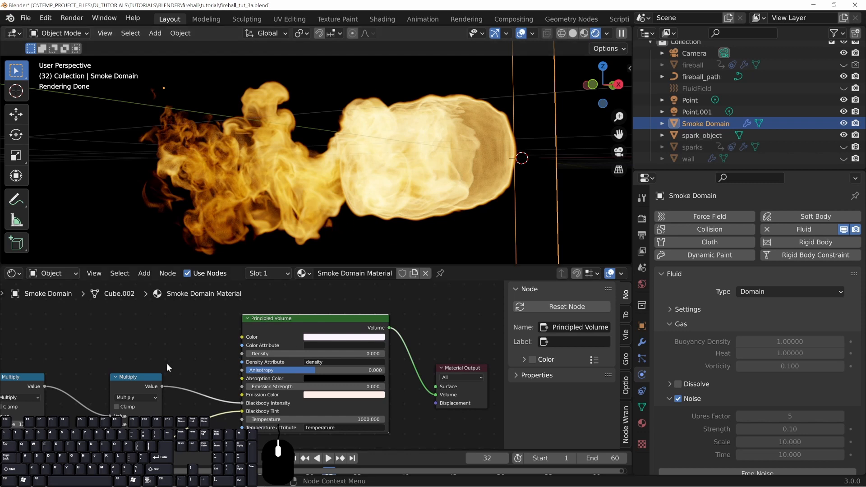
middle_drag(172, 355, 272, 331)
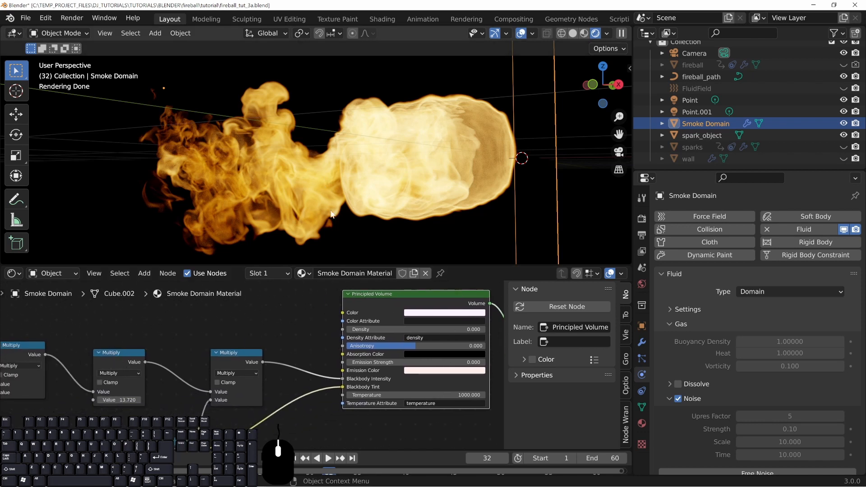
mouse_move(240, 356)
mouse_down()
mouse_move(244, 339)
mouse_move(229, 353)
mouse_up()
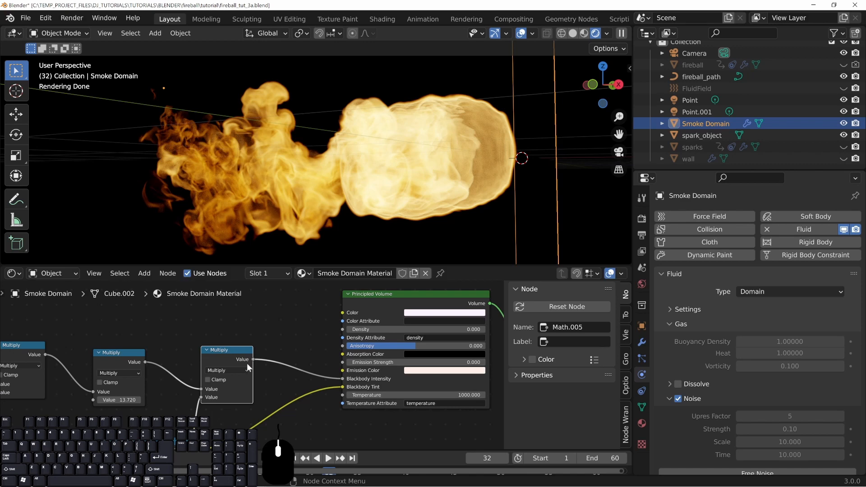
middle_drag(316, 394, 276, 385)
drag(213, 351, 303, 353)
middle_drag(435, 134, 343, 149)
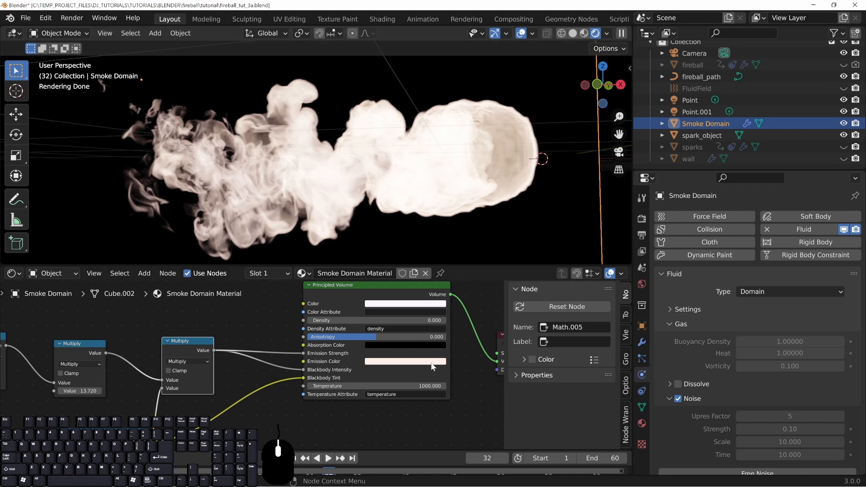
Step: Duplicate the ColorRamp node and place the copy above the intensity chain's Multiply nodes
click(392, 364)
mouse_move(398, 289)
mouse_down()
mouse_move(399, 254)
mouse_move(396, 308)
mouse_move(422, 294)
mouse_move(379, 291)
mouse_move(396, 282)
mouse_up()
scroll(173, 396, down, 2)
middle_drag(318, 356, 396, 370)
click(265, 403)
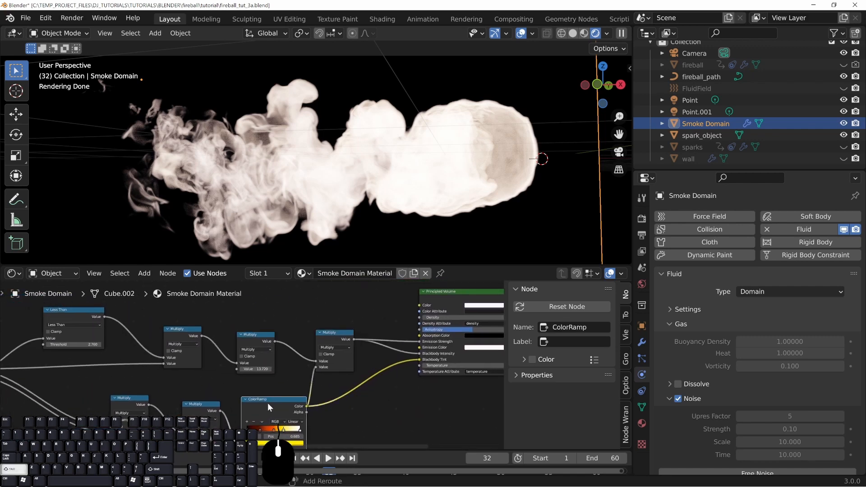
key(shift+d)
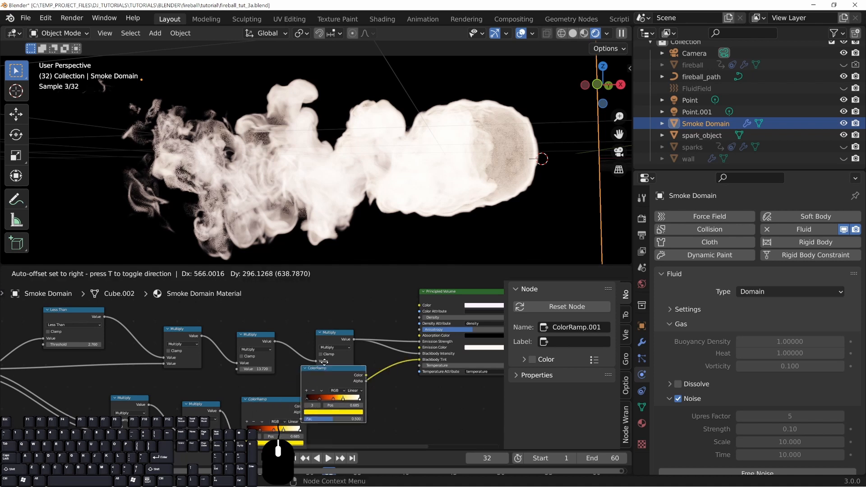
click(265, 434)
middle_drag(288, 386, 308, 386)
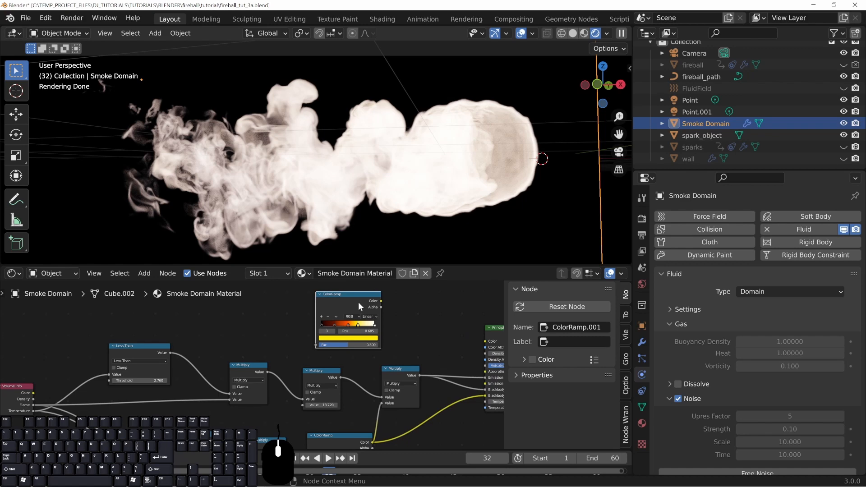
scroll(370, 396, up, 2)
Step: Enlarge the node editor and position the duplicate ColorRamp above the Multiply nodes
drag(374, 265, 372, 145)
middle_drag(419, 331, 282, 259)
scroll(329, 302, down, 2)
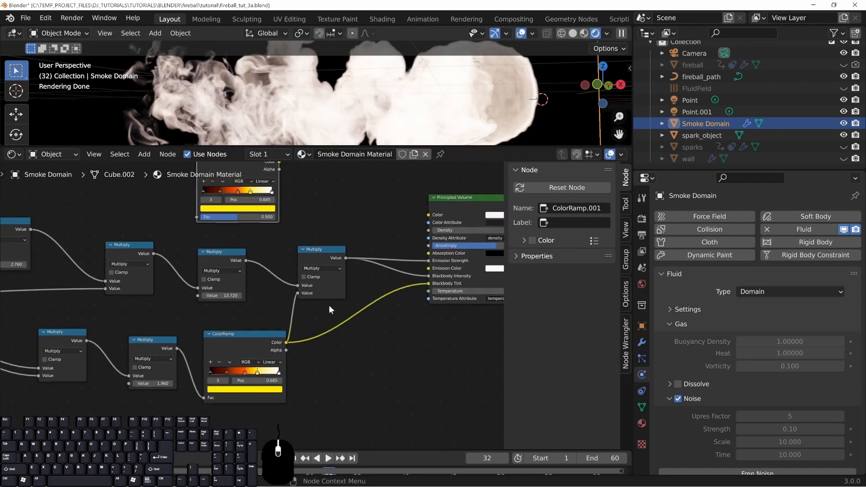
middle_drag(286, 304, 321, 341)
drag(274, 215, 266, 211)
middle_drag(325, 293, 331, 298)
drag(272, 218, 282, 218)
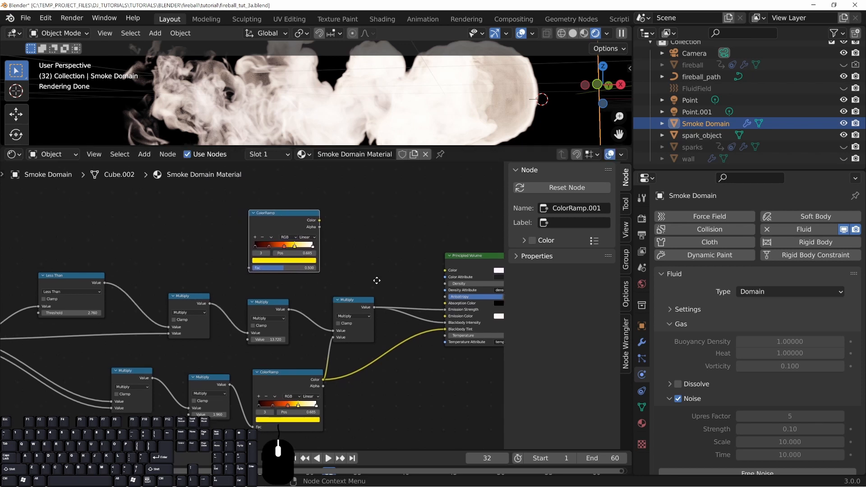
Step: Space out the Multiply and ColorRamp nodes of both chains to make room for new links
middle_drag(377, 280, 345, 265)
drag(327, 285, 351, 275)
drag(265, 356, 290, 358)
drag(233, 290, 279, 289)
drag(175, 362, 153, 362)
middle_drag(175, 347, 244, 342)
drag(153, 352, 92, 350)
drag(234, 358, 225, 359)
middle_drag(265, 304, 230, 326)
drag(194, 318, 182, 320)
Step: Link the 1.960 Multiply node's output to the duplicate ColorRamp's Fac input
drag(202, 387, 250, 267)
middle_drag(370, 262, 348, 261)
drag(266, 220, 270, 218)
scroll(340, 361, up, 2)
middle_drag(331, 395, 328, 307)
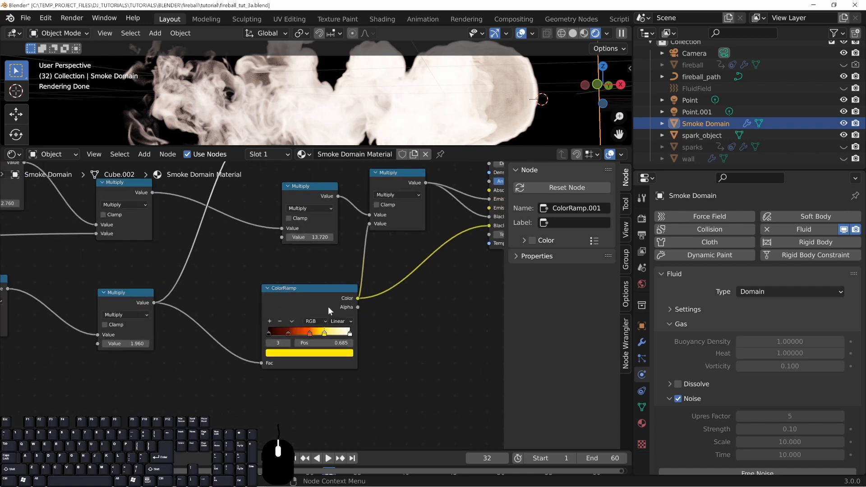
middle_drag(421, 296, 356, 425)
middle_drag(269, 387, 302, 290)
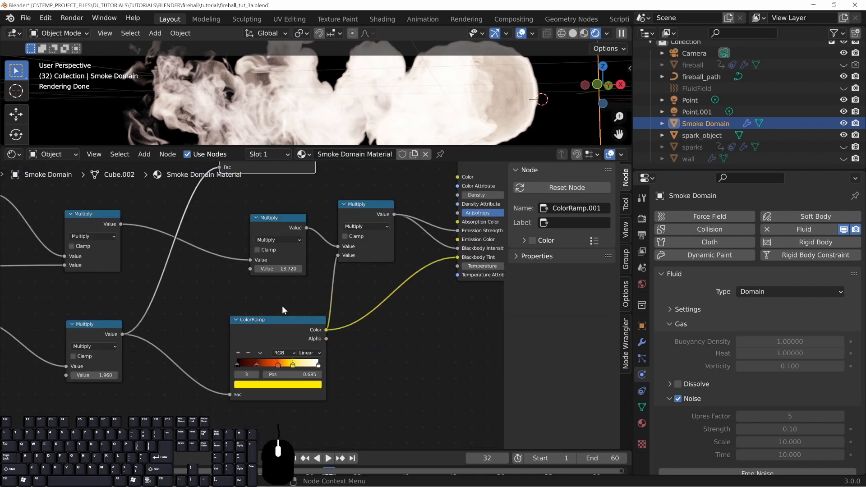
middle_drag(266, 256, 222, 364)
drag(235, 207, 245, 207)
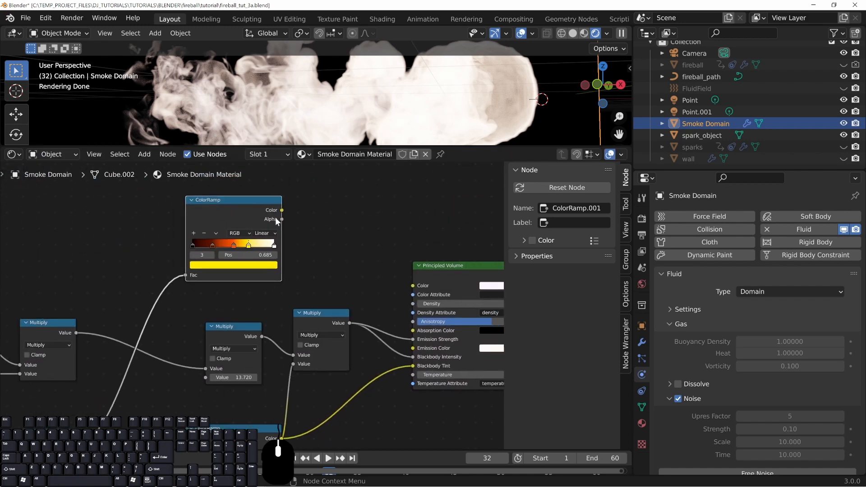
Step: Recolour the duplicate ColorRamp's middle stops to cyan, magenta and green
click(251, 266)
click(208, 195)
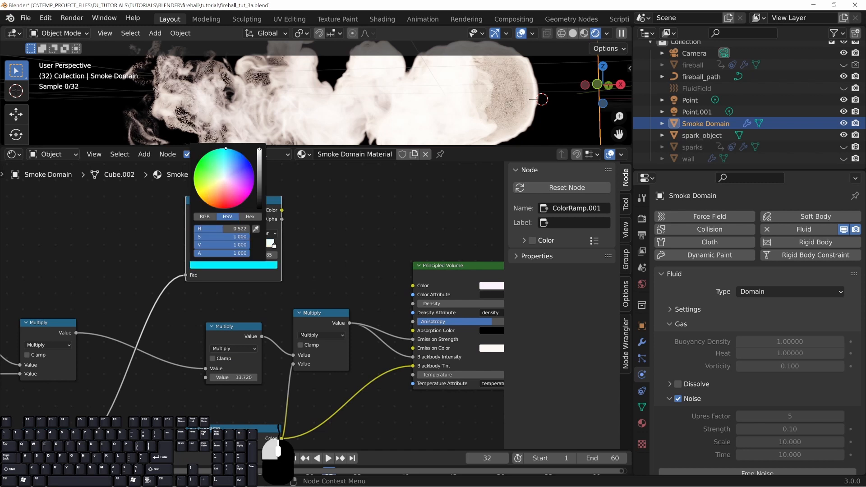
click(230, 266)
click(248, 191)
click(210, 244)
click(221, 265)
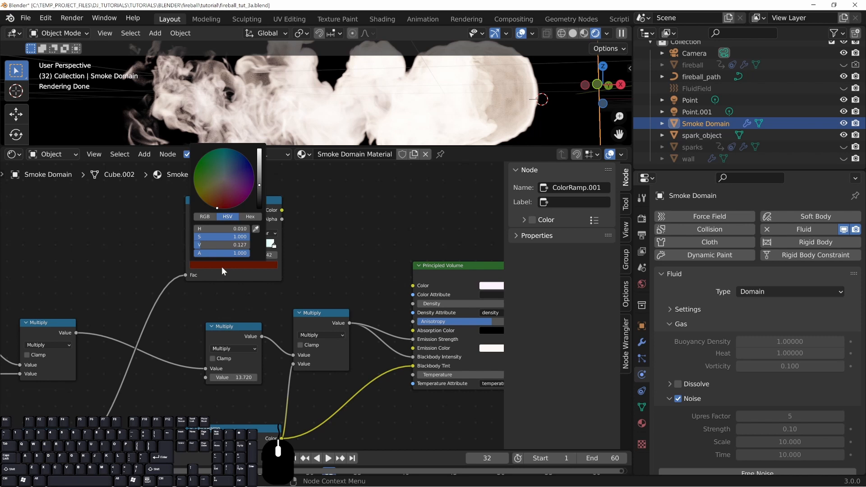
click(196, 167)
drag(258, 186, 259, 156)
Step: Recolour the duplicate ColorRamp's first stop to yellow and its last stop to blue
click(195, 246)
click(213, 265)
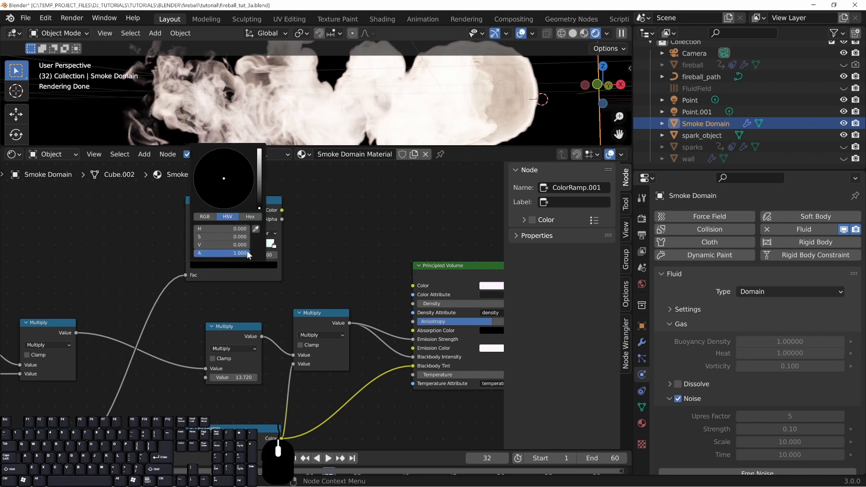
drag(258, 198, 258, 152)
drag(234, 186, 240, 157)
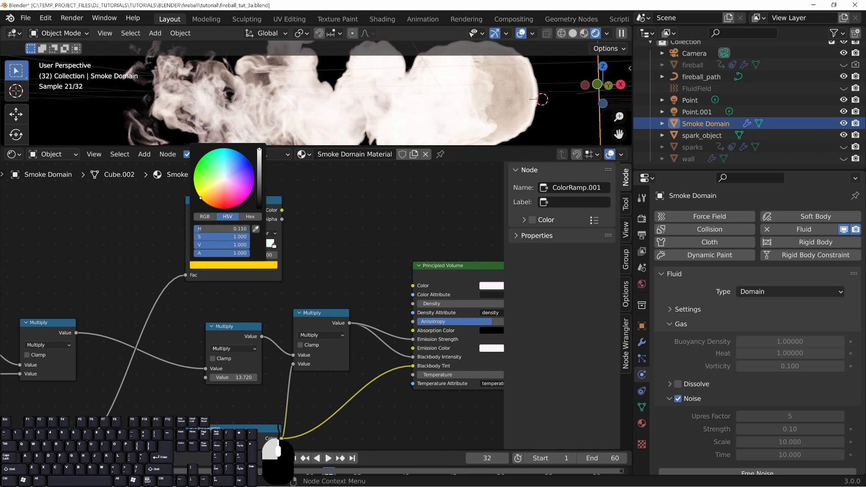
click(273, 247)
click(265, 266)
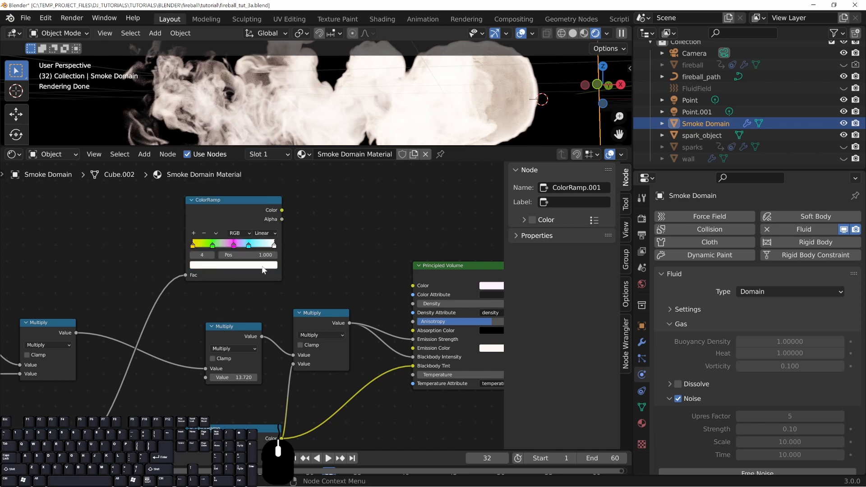
drag(225, 178, 250, 162)
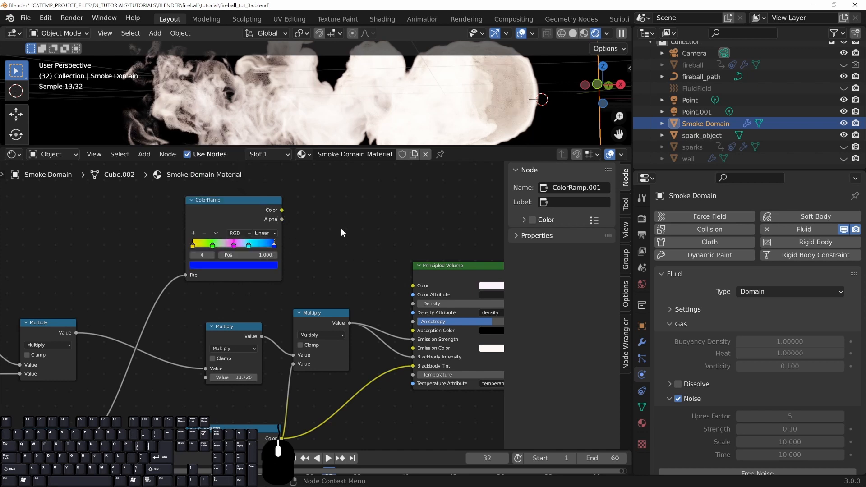
Step: Link the duplicate ColorRamp's Color output to the Principled Volume's Emission Color and enlarge the 3D viewport
drag(286, 210, 408, 348)
middle_drag(318, 112, 296, 120)
scroll(325, 122, down, 3)
shift+middle_drag(355, 128, 333, 126)
drag(343, 146, 353, 305)
Step: Set the value of the Multiply node feeding both ColorRamps to 0.400
middle_drag(292, 385, 340, 438)
mouse_move(293, 379)
mouse_down()
mouse_move(317, 378)
mouse_move(281, 379)
mouse_up()
mouse_move(382, 410)
middle_down()
mouse_move(373, 368)
mouse_move(385, 377)
middle_up()
mouse_move(340, 445)
middle_down()
mouse_move(331, 385)
mouse_move(370, 404)
middle_up()
drag(336, 389, 325, 384)
middle_drag(279, 387, 317, 343)
mouse_move(248, 446)
middle_down()
mouse_move(278, 400)
mouse_move(301, 385)
middle_up()
shift+drag(251, 414, 202, 414)
middle_drag(320, 360, 337, 369)
drag(254, 381, 249, 382)
Step: Examine how the Multiply chains feed the ColorRamps and the Principled Volume's emission and blackbody inputs
middle_drag(332, 338, 286, 413)
middle_drag(354, 409, 251, 433)
drag(308, 354, 305, 354)
middle_drag(237, 416, 349, 330)
middle_drag(210, 412, 272, 371)
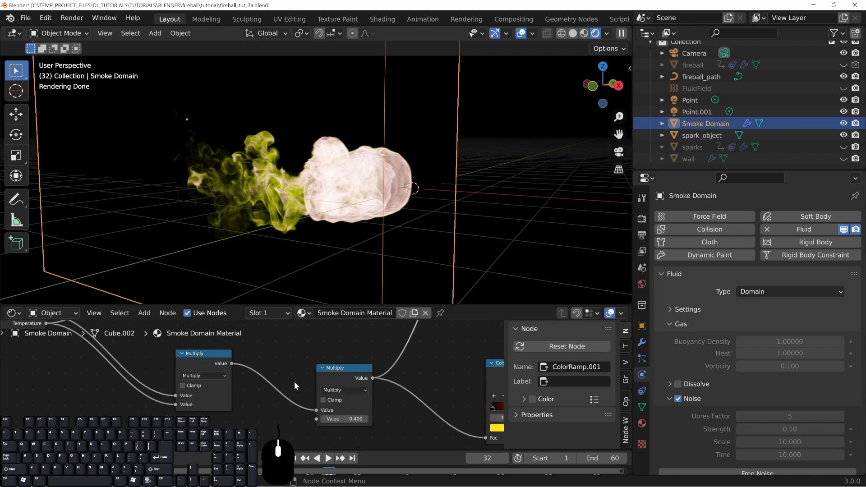
middle_drag(418, 392, 298, 391)
middle_drag(393, 379, 325, 399)
drag(323, 388, 321, 389)
middle_drag(367, 365, 260, 446)
drag(344, 354, 341, 353)
middle_drag(375, 371, 334, 370)
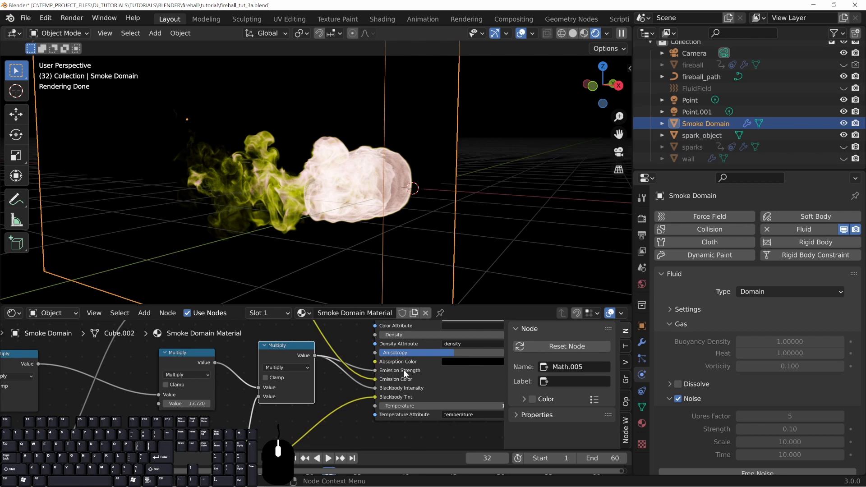
Step: Try relinking the duplicate ColorRamp's Fac input and shifting its colour stops, with the green stop at position 0.559
middle_drag(175, 366, 292, 404)
scroll(336, 384, down, 4)
middle_drag(313, 369, 391, 408)
drag(365, 343, 356, 344)
middle_drag(275, 383, 303, 372)
scroll(257, 395, down, 4)
middle_drag(256, 399, 259, 378)
drag(102, 411, 335, 360)
middle_drag(378, 370, 325, 378)
scroll(323, 379, up, 6)
middle_drag(342, 343, 296, 384)
mouse_move(298, 370)
mouse_down()
mouse_move(276, 370)
mouse_move(301, 371)
mouse_up()
mouse_move(299, 371)
mouse_down()
mouse_move(318, 372)
mouse_move(290, 372)
mouse_up()
middle_drag(359, 134, 270, 186)
Step: Drive the duplicate ColorRamp's Fac from the Multiply node that follows the Less Than node
middle_drag(189, 391, 215, 397)
drag(214, 398, 216, 403)
drag(292, 405, 274, 403)
drag(397, 404, 382, 402)
middle_drag(313, 365, 294, 400)
drag(185, 354, 177, 354)
drag(276, 370, 265, 370)
drag(369, 378, 350, 383)
middle_drag(306, 364, 262, 388)
drag(237, 398, 311, 363)
middle_drag(311, 364, 306, 380)
drag(277, 352, 305, 352)
middle_drag(323, 394, 300, 391)
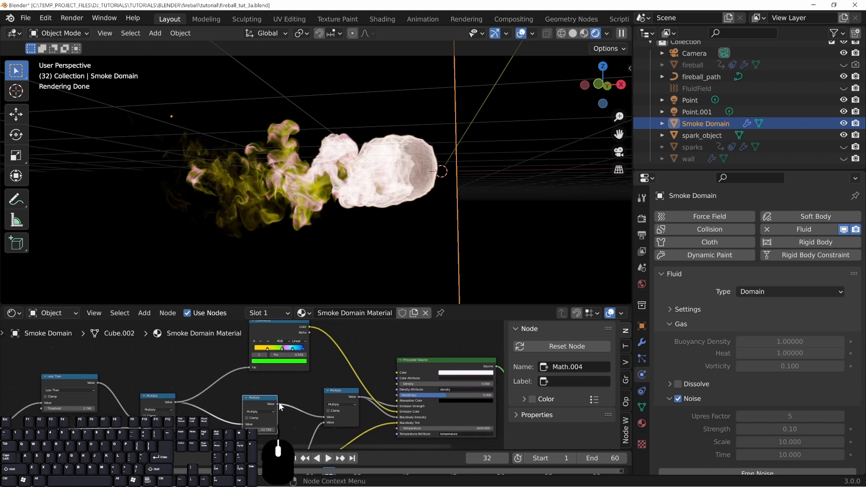
Step: Move the 13.720 Multiply node closer to its predecessor and drive the duplicate ColorRamp's Fac from its output
drag(260, 397, 206, 400)
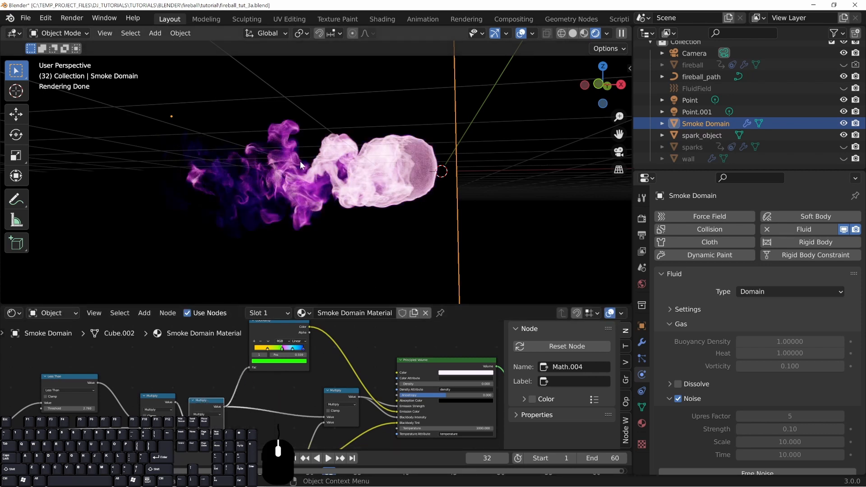
middle_drag(337, 383, 302, 398)
drag(232, 352, 237, 363)
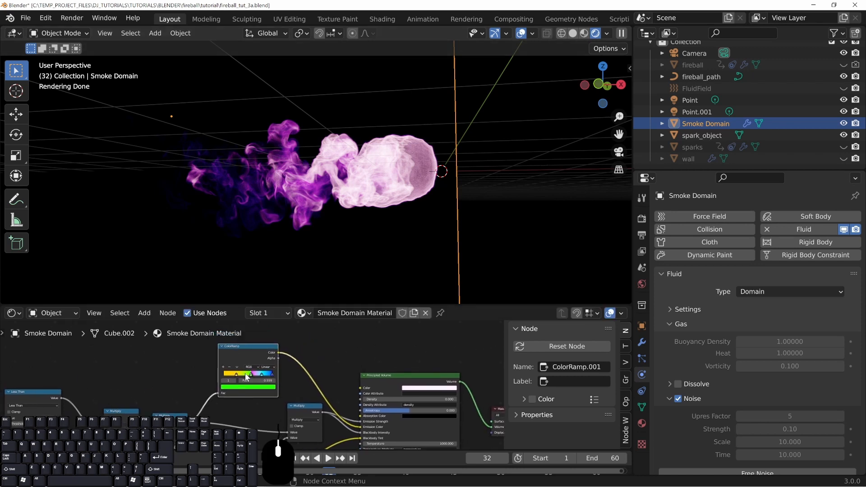
Step: Examine the node chain from the Volume Info node through to the Principled Volume's emission and blackbody inputs
middle_drag(161, 418, 202, 390)
drag(203, 395, 236, 394)
middle_drag(157, 397, 304, 384)
drag(126, 396, 100, 399)
middle_drag(208, 401, 202, 364)
middle_drag(469, 400, 294, 406)
scroll(407, 389, up, 5)
middle_drag(438, 351, 326, 388)
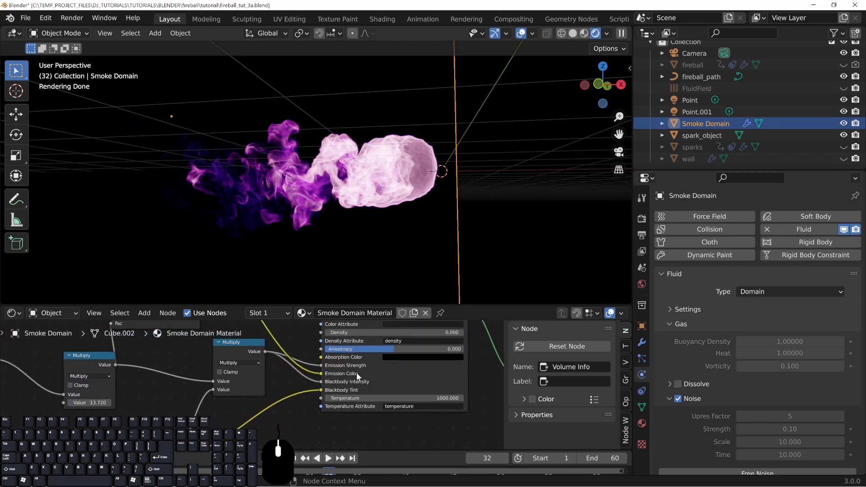
Step: Unlink the Emission Strength and Emission Color inputs of the Principled Volume
middle_drag(294, 376, 325, 388)
drag(270, 356, 253, 364)
middle_drag(318, 380, 293, 388)
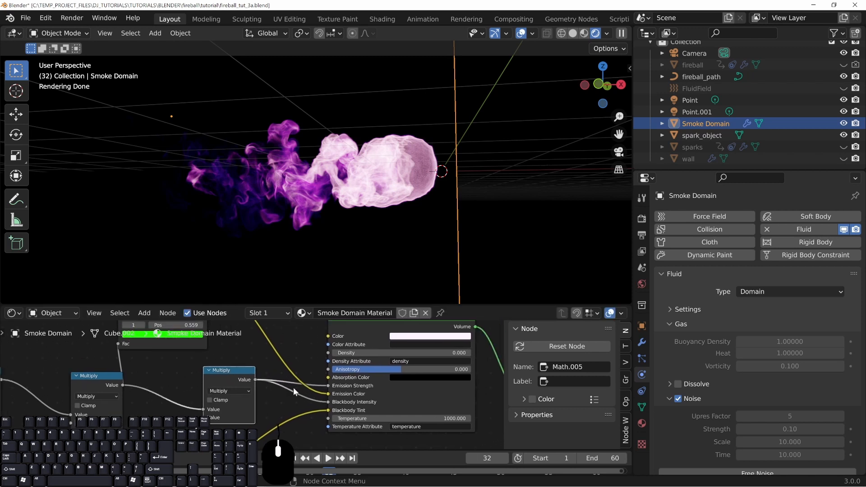
drag(328, 386, 324, 386)
click(330, 391)
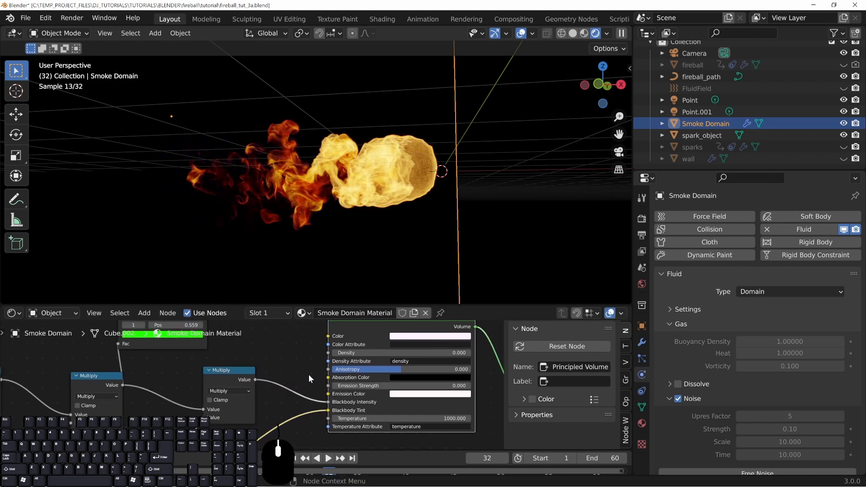
middle_drag(309, 374, 356, 427)
Step: Delete the duplicate ColorRamp node and review the fire from several sides
click(213, 339)
scroll(285, 392, down, 1)
middle_drag(299, 390, 321, 383)
scroll(321, 383, down, 1)
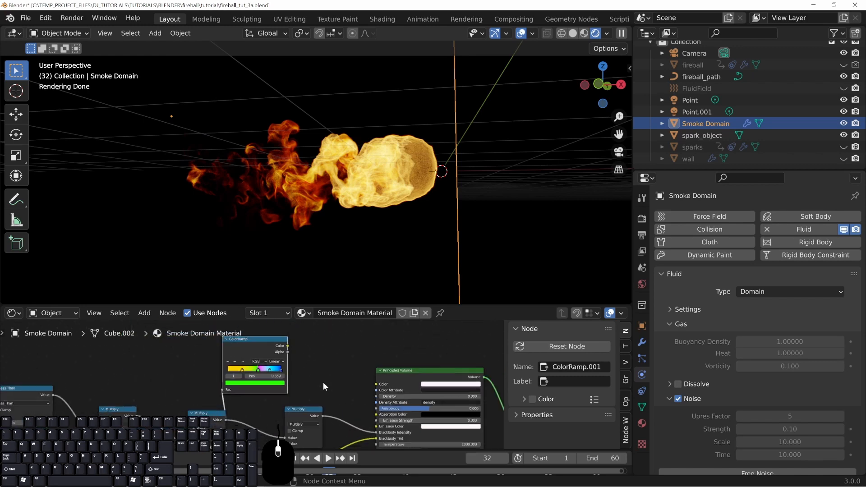
drag(254, 340, 285, 349)
key(x)
middle_drag(264, 409, 228, 381)
middle_drag(396, 161, 204, 169)
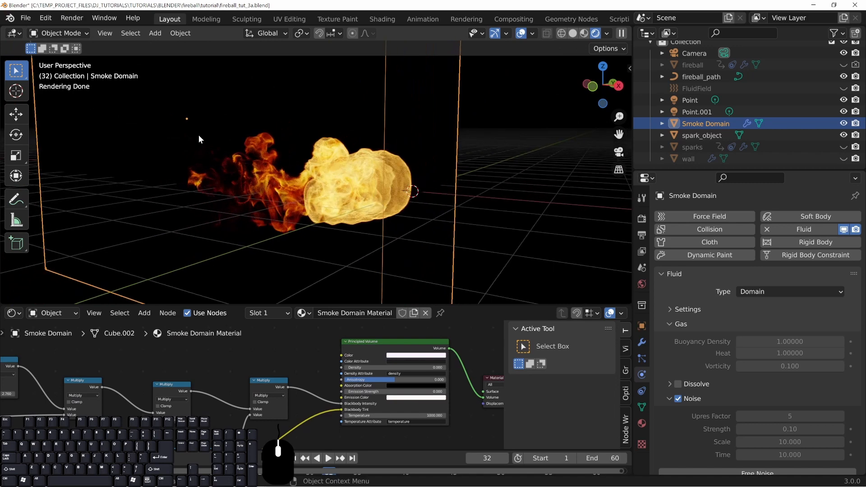
middle_drag(302, 361, 277, 358)
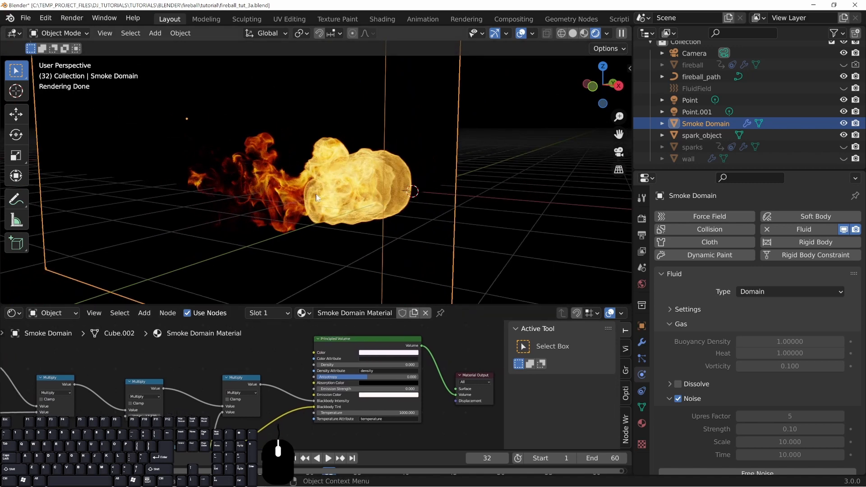
middle_drag(291, 199, 233, 166)
Step: Save the project as a new file named fireball_tut_4a.blend
click(26, 18)
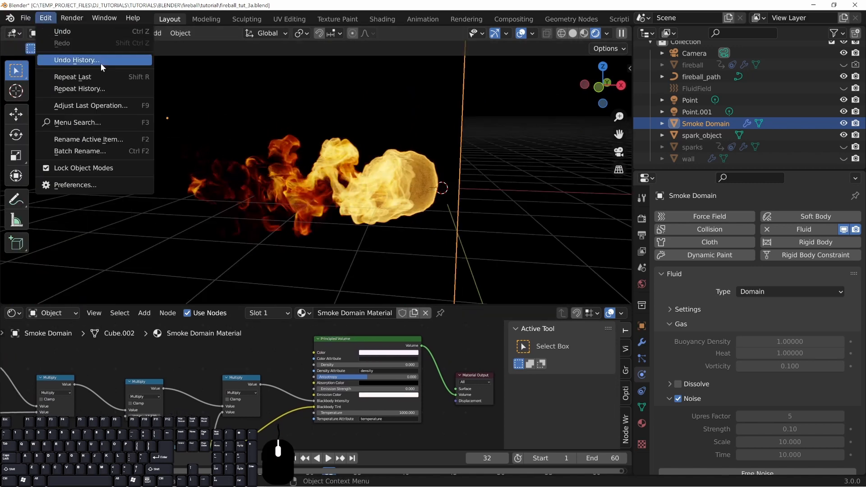
click(49, 107)
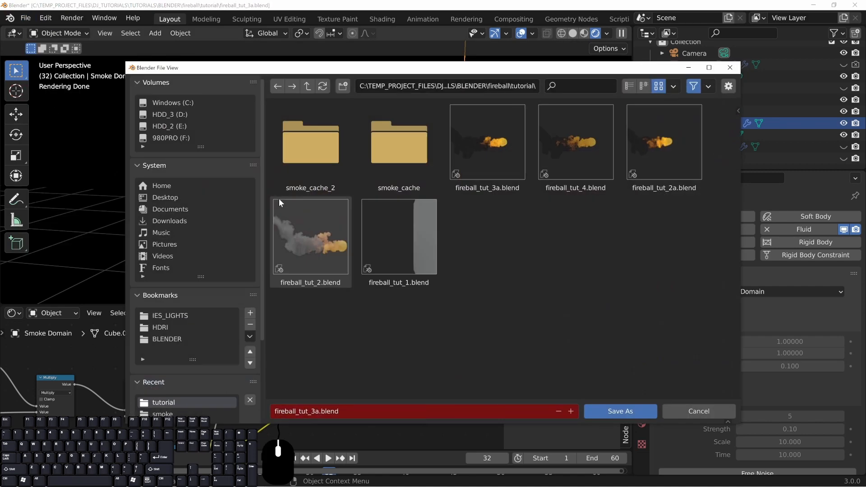
click(315, 412)
key(shift+Left)
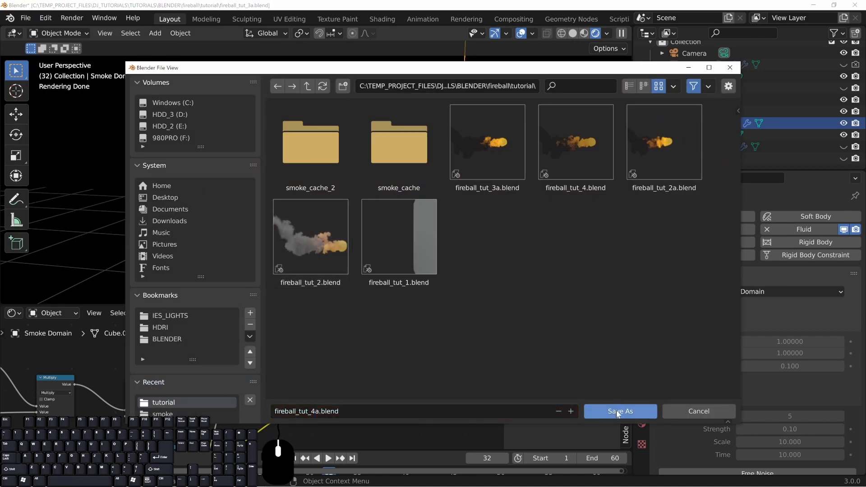
click(616, 410)
Step: Disable Noise for the smoke domain's fluid simulation and check the fire in the viewport
middle_drag(465, 356, 431, 375)
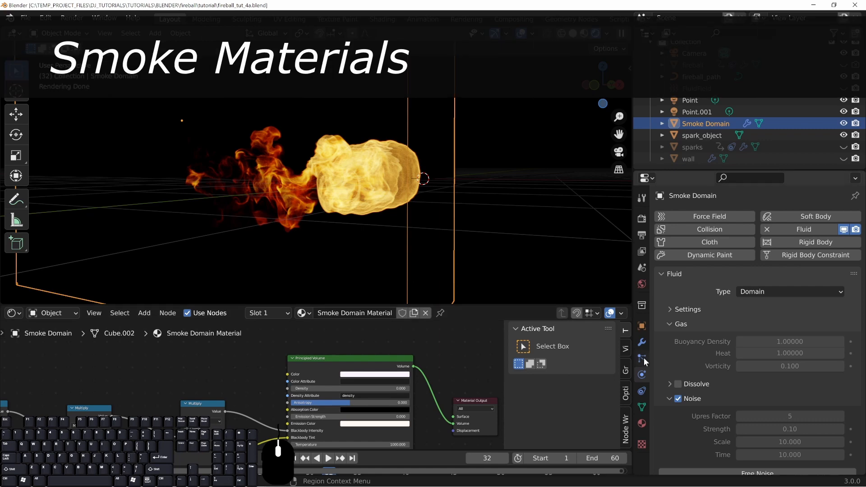
click(679, 399)
middle_drag(352, 189, 369, 191)
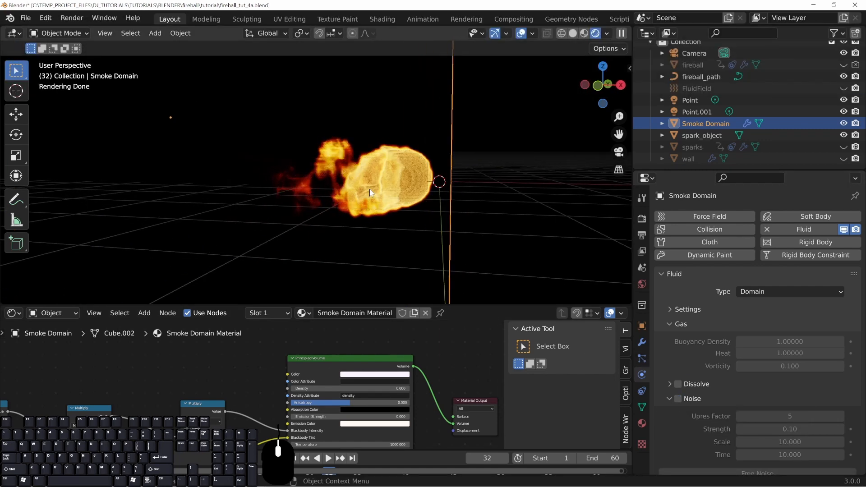
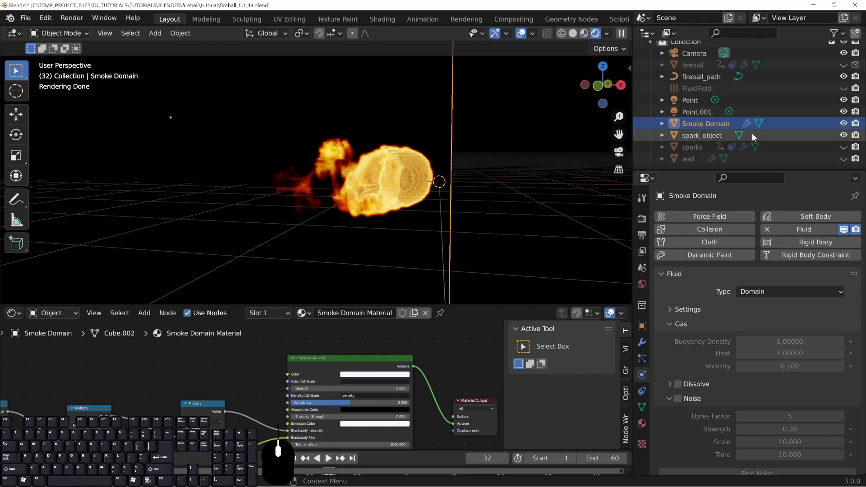
Step: Raise the Principled Volume's Density to 63 and check the smoke from several sides
middle_drag(388, 179, 416, 177)
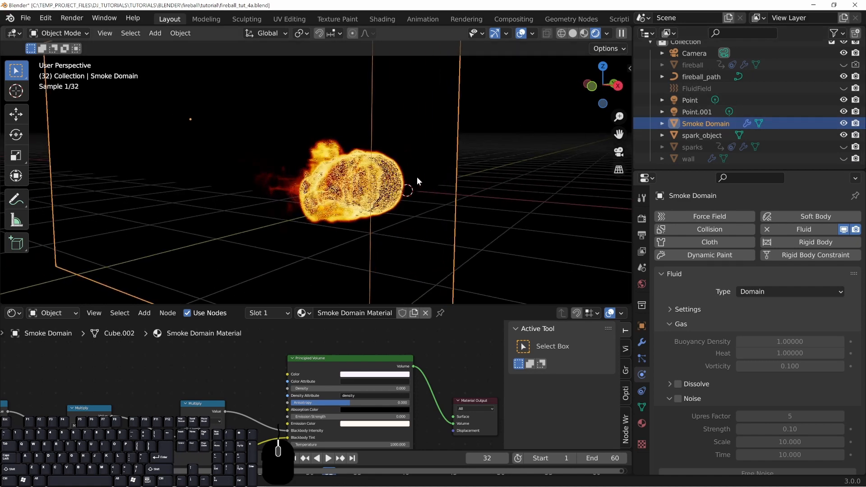
middle_drag(332, 397, 305, 375)
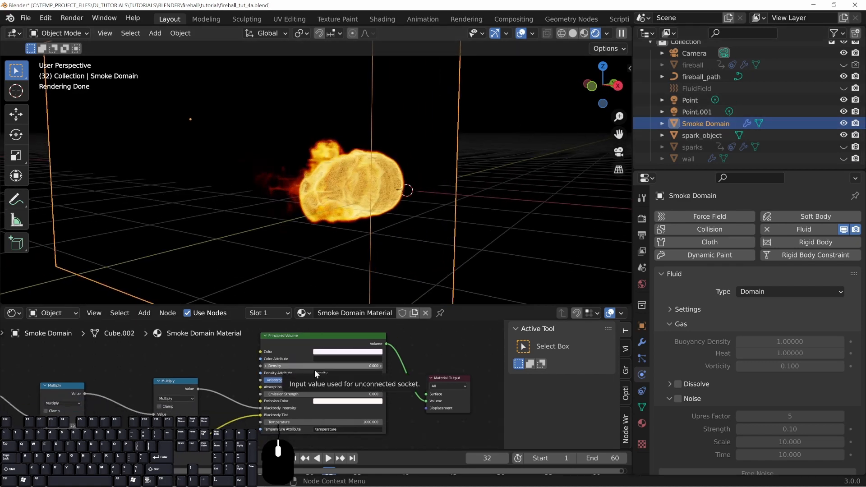
scroll(337, 375, up, 3)
drag(337, 375, 376, 375)
middle_drag(242, 207, 438, 196)
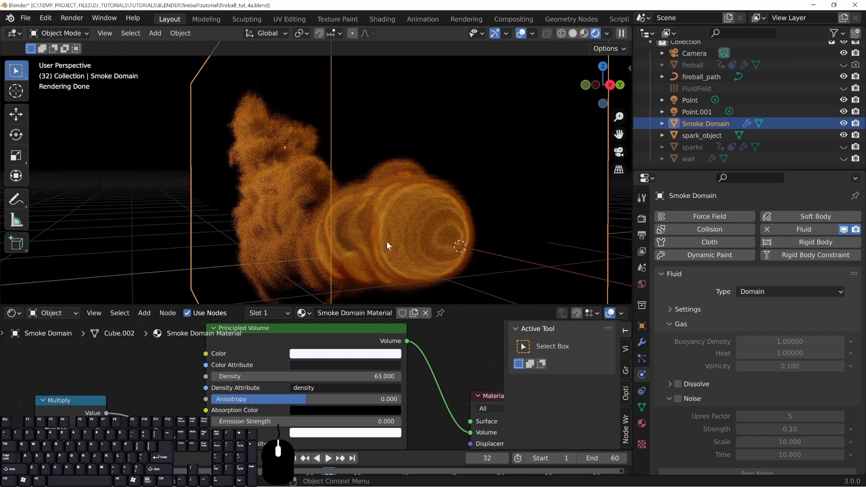
middle_drag(386, 243, 305, 190)
middle_drag(349, 214, 368, 218)
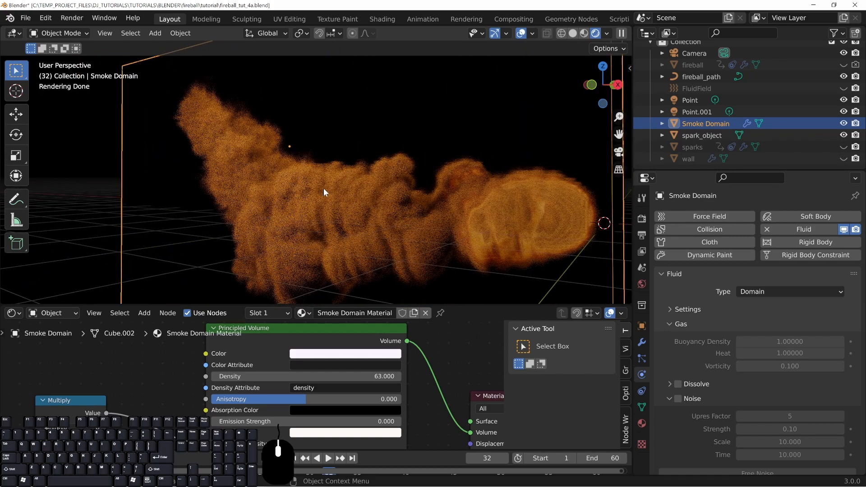
Step: Set the world background color to white with a strength of 1
click(642, 284)
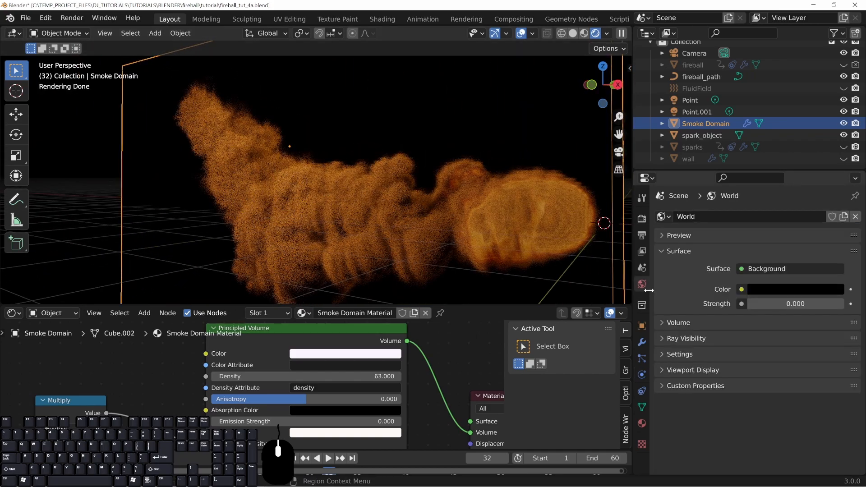
click(767, 289)
click(793, 287)
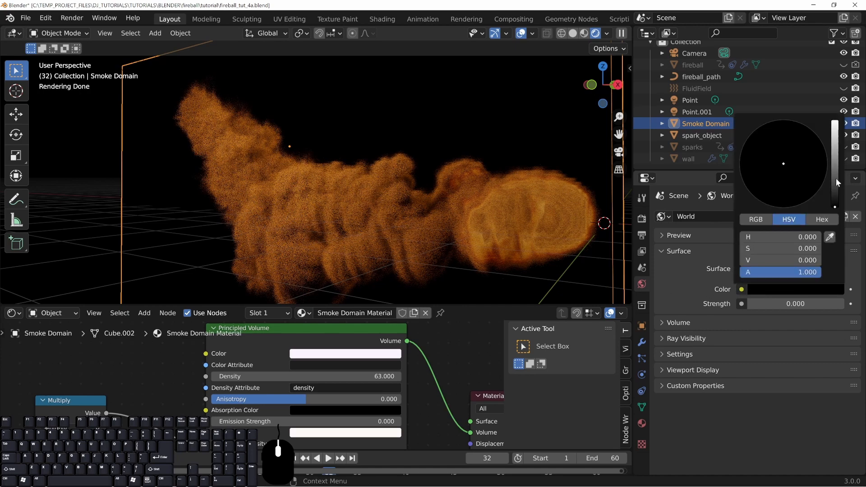
drag(836, 178, 835, 121)
click(808, 304)
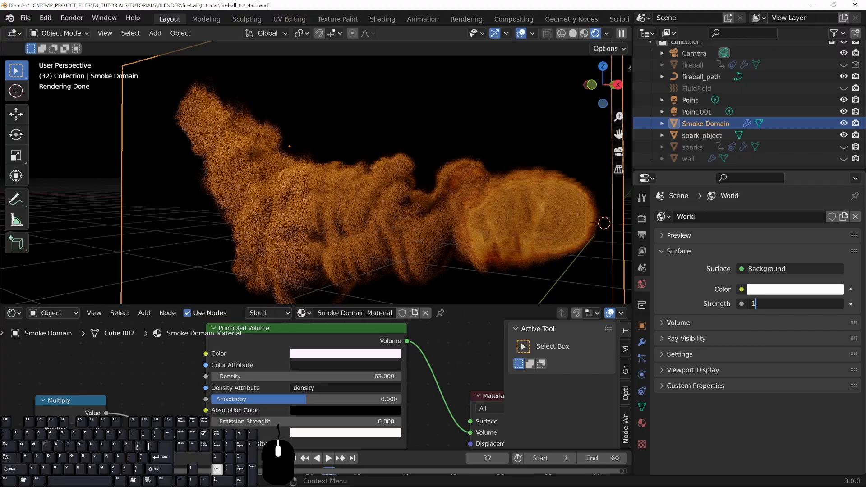
text(1)
key(Return)
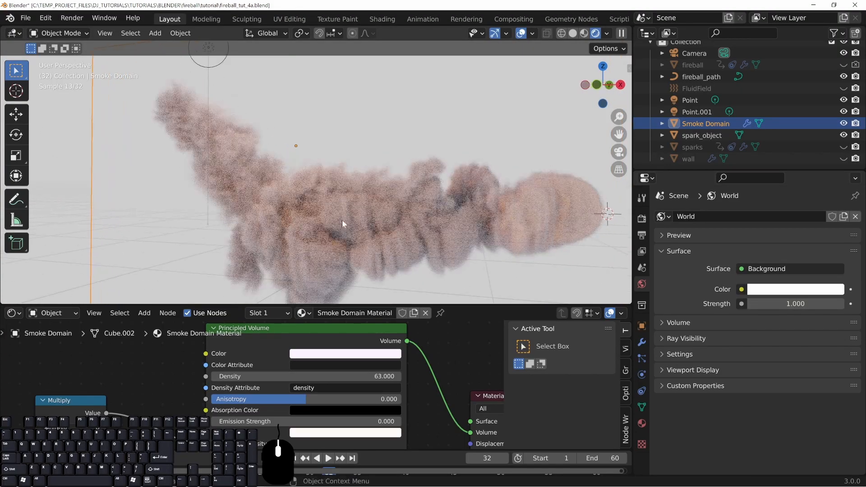
Step: Examine the smoke's shape, density and color from several sides against the white background
scroll(343, 222, up, 2)
shift+middle_drag(345, 226, 353, 207)
shift+middle_drag(416, 178, 431, 178)
scroll(361, 189, down, 3)
scroll(436, 214, up, 2)
middle_drag(515, 189, 297, 215)
middle_drag(365, 241, 379, 233)
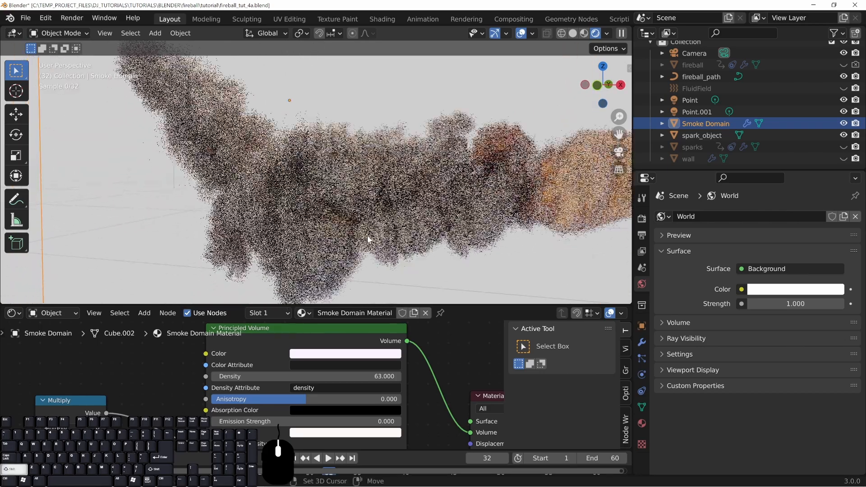
scroll(456, 365, down, 3)
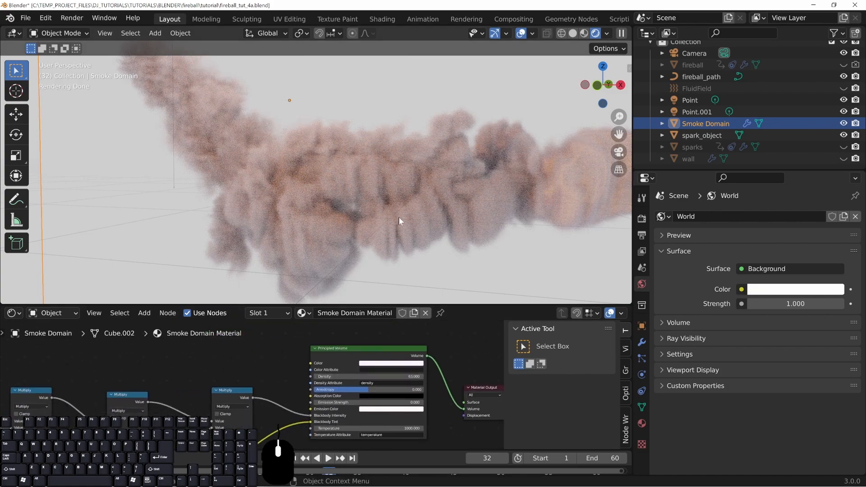
middle_drag(391, 219, 367, 229)
shift+middle_drag(369, 186, 355, 185)
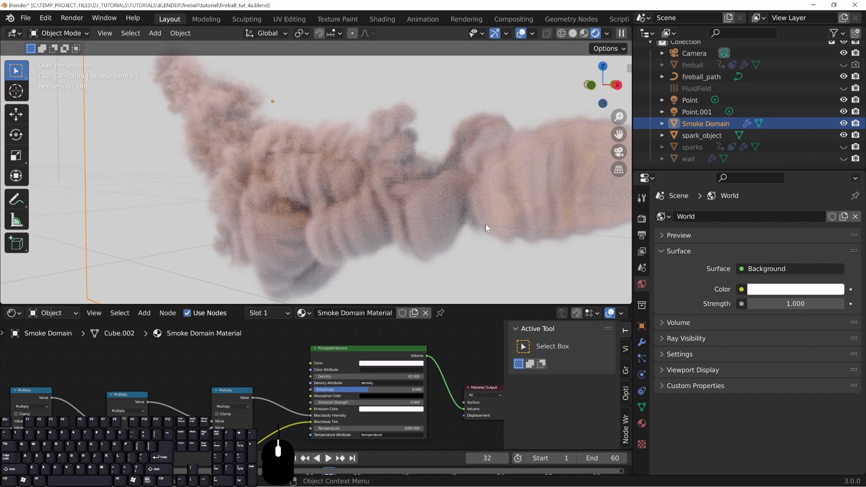
middle_drag(485, 224, 465, 229)
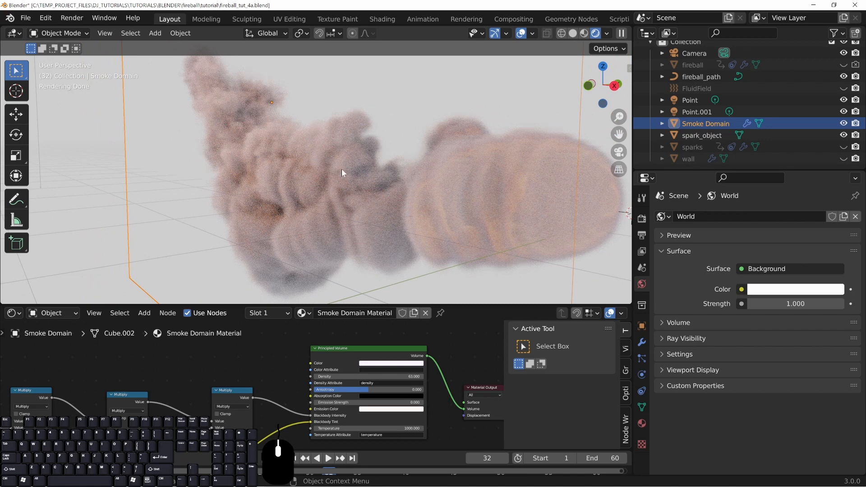
Step: Review the fire's Less Than, Multiply and ColorRamp node chain between Volume Info and the Principled Volume
middle_drag(209, 385, 413, 441)
scroll(247, 393, down, 3)
middle_drag(160, 385, 199, 412)
middle_drag(257, 407, 299, 392)
scroll(287, 386, up, 5)
middle_drag(237, 344, 299, 348)
drag(303, 335, 319, 358)
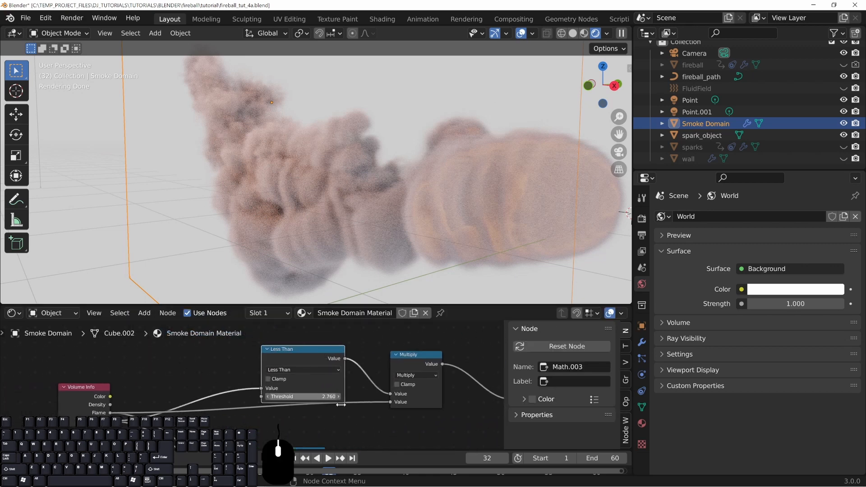
middle_drag(332, 450, 298, 383)
click(265, 391)
click(378, 383)
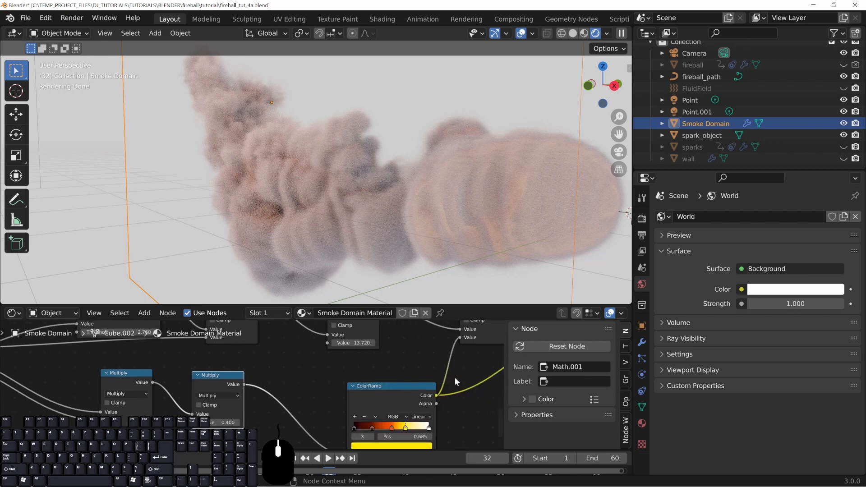
middle_drag(455, 377, 337, 402)
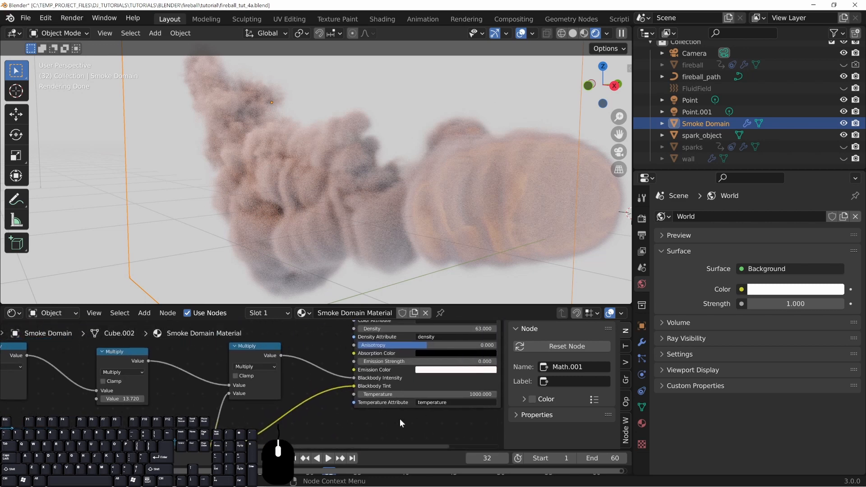
Step: Reposition the Principled Volume and Volume Info nodes within the smoke domain's node tree
middle_drag(311, 353, 307, 412)
drag(405, 352, 418, 350)
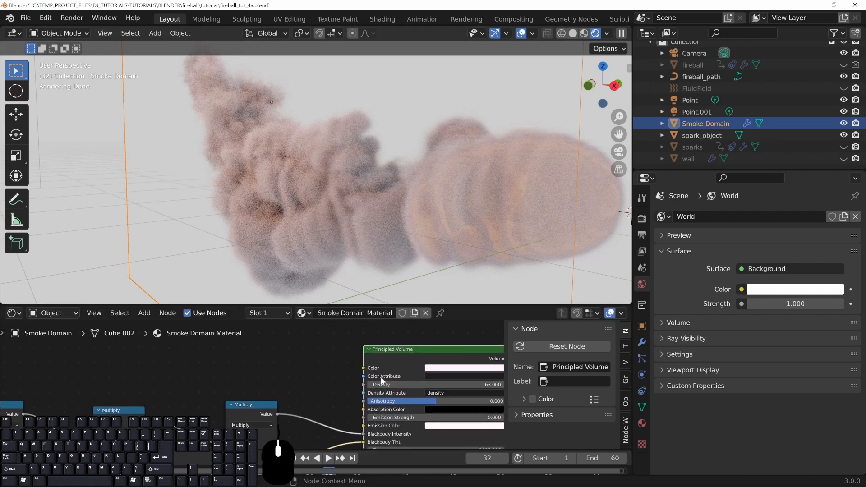
drag(363, 385, 277, 380)
scroll(297, 379, down, 2)
scroll(288, 381, down, 3)
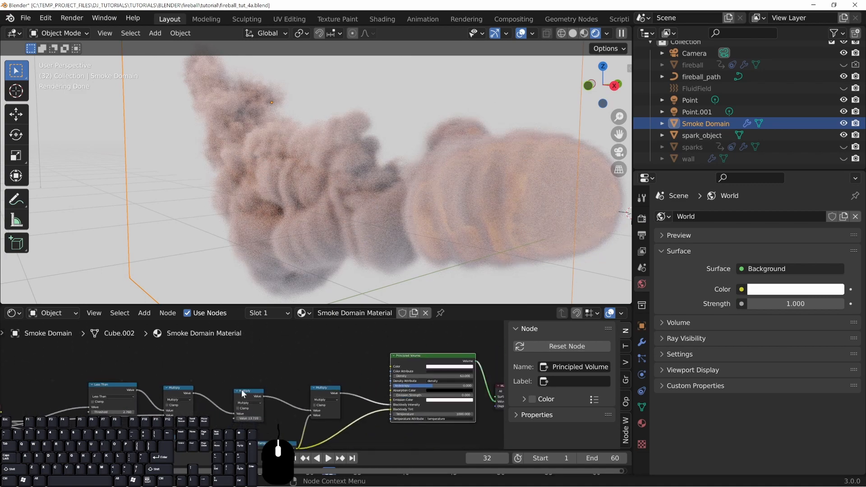
drag(9, 402, 89, 398)
Step: Inspect the smoke around the fireball's head and move the Volume Info node higher in the node tree
middle_drag(331, 216, 376, 217)
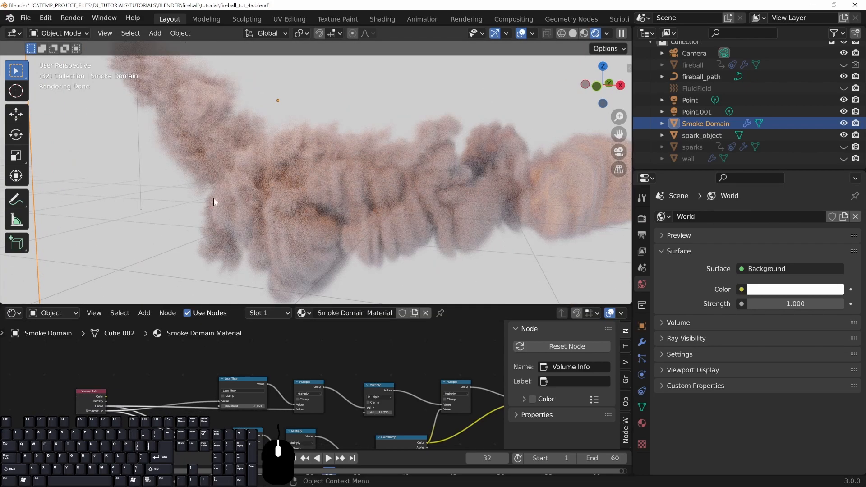
middle_drag(240, 234, 460, 233)
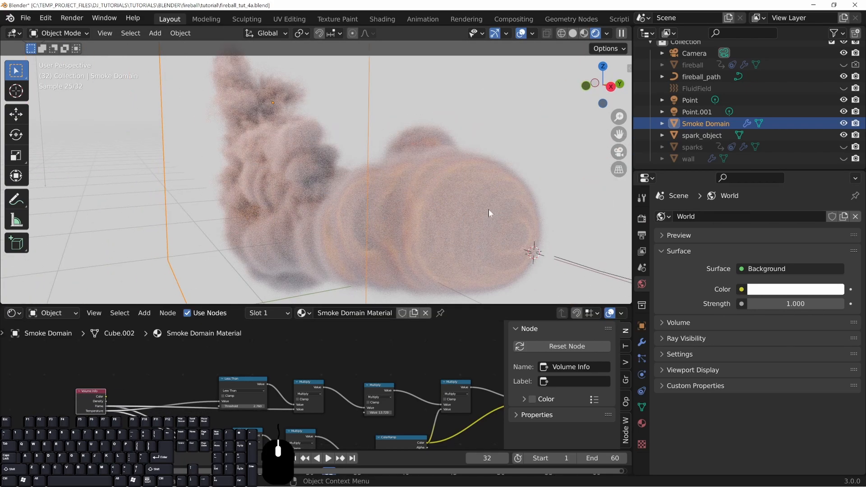
middle_drag(428, 205, 469, 205)
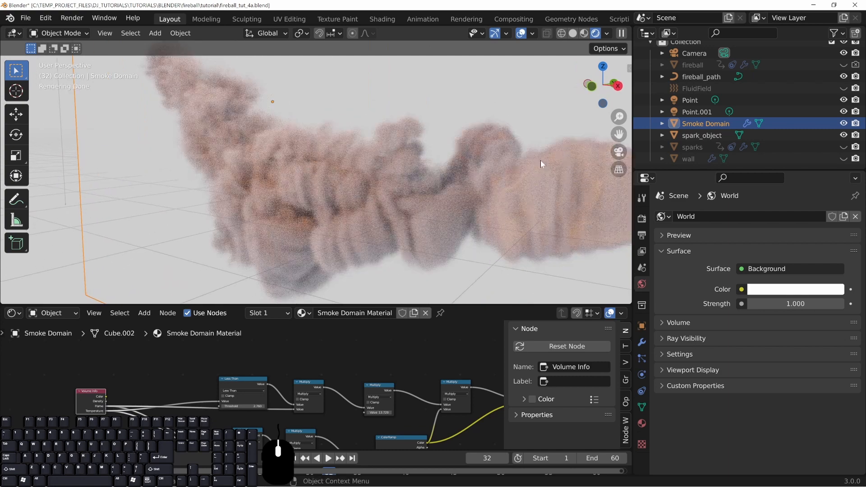
shift+middle_drag(505, 191, 418, 215)
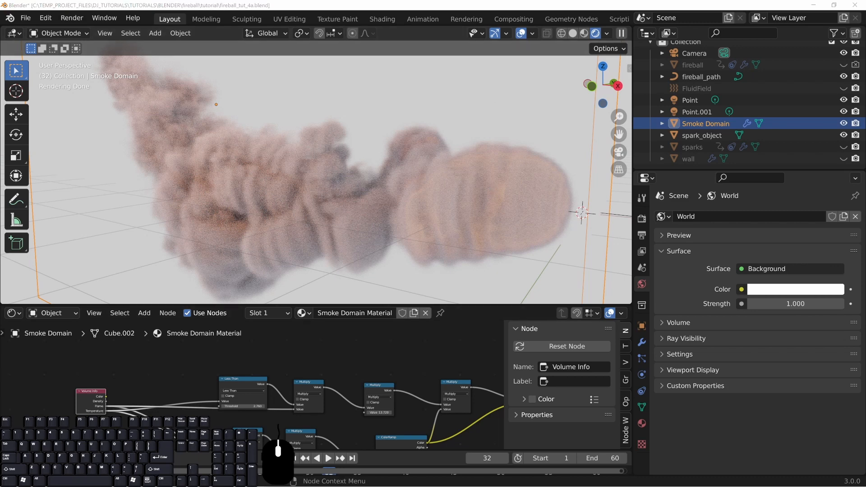
scroll(264, 403, up, 2)
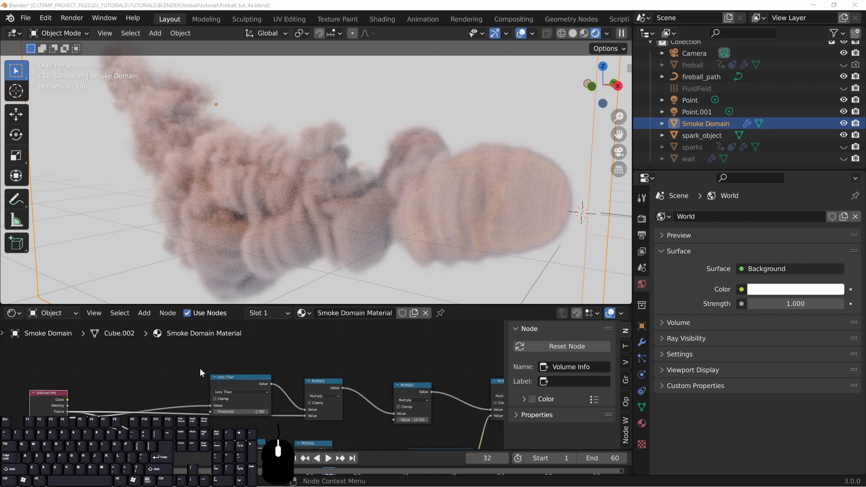
ctrl+scroll(202, 374, left, 3)
drag(115, 401, 133, 372)
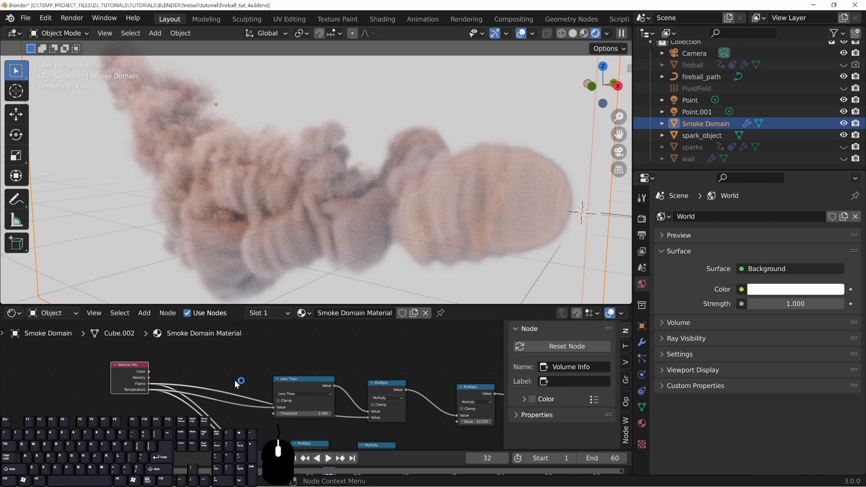
Step: Duplicate the Less Than node, place the copy above the existing chain and change its operation to Subtract
click(397, 387)
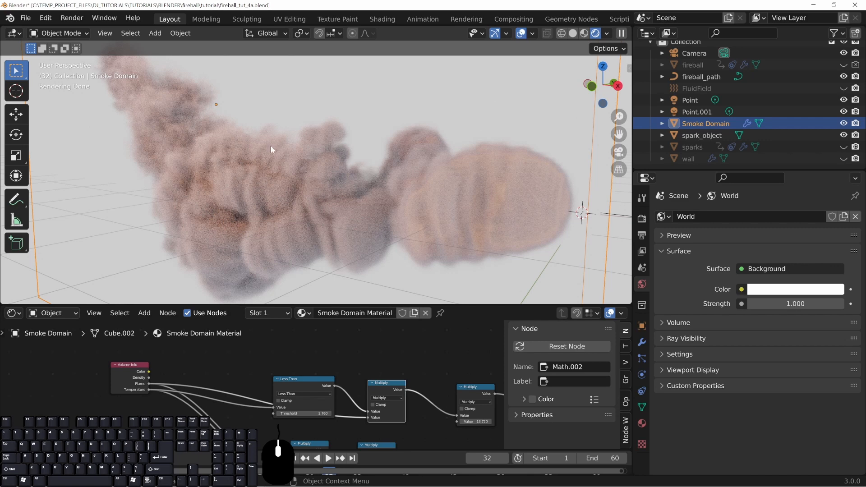
middle_drag(190, 375, 203, 370)
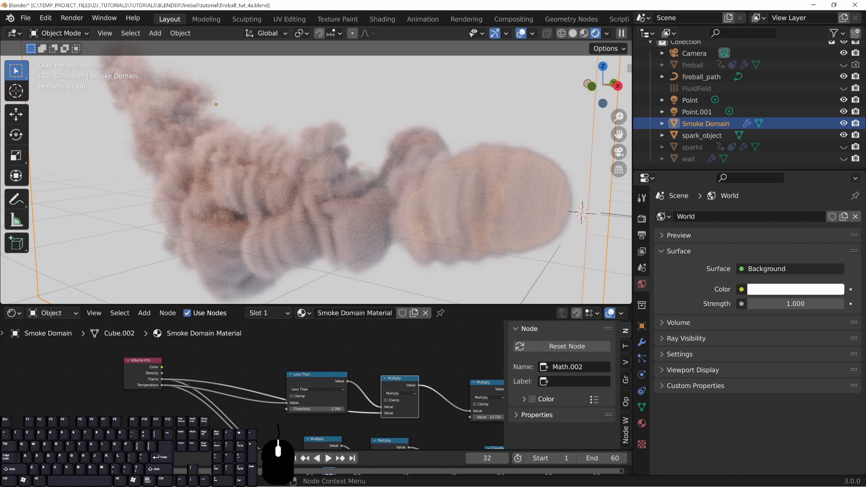
middle_drag(189, 368, 178, 395)
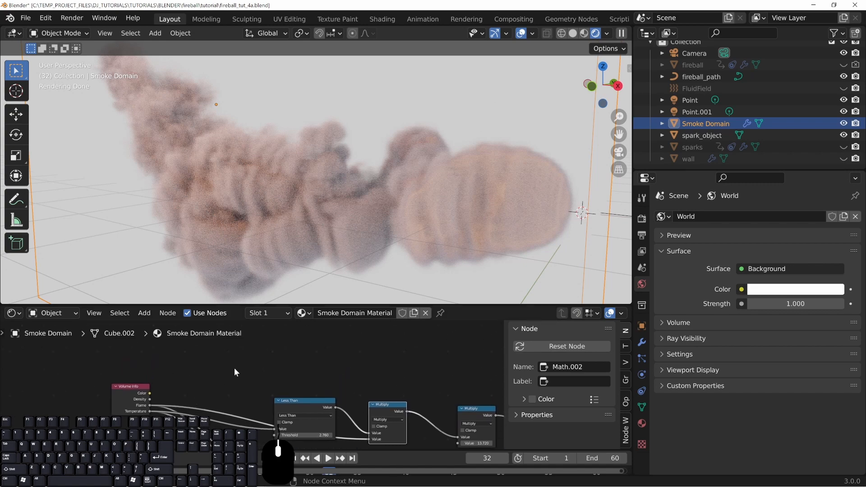
key(shift+d)
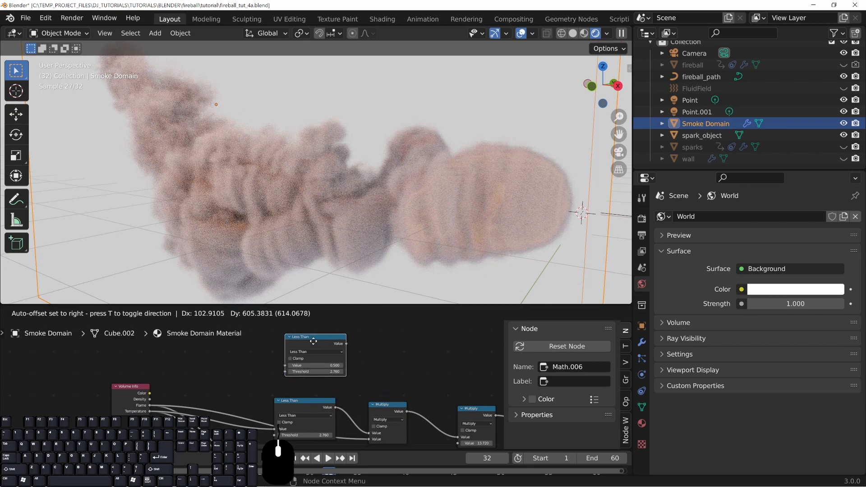
click(302, 339)
middle_drag(254, 370, 275, 388)
click(315, 370)
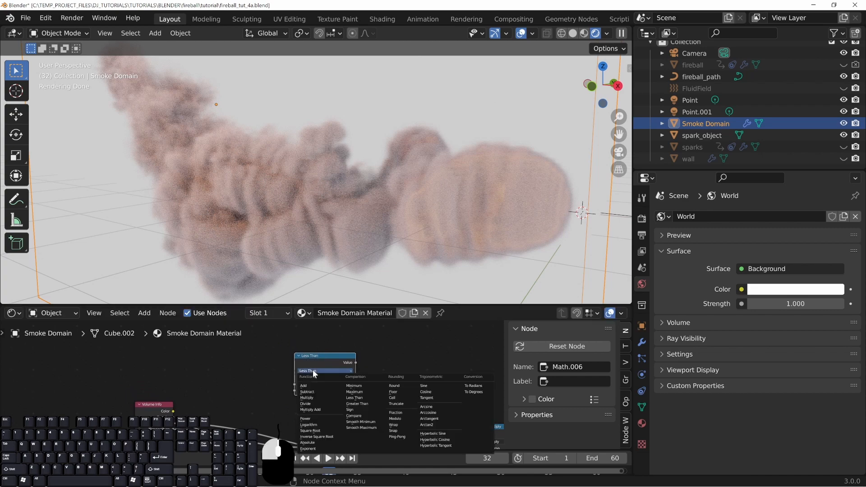
click(307, 392)
drag(314, 357, 289, 358)
mouse_move(232, 405)
middle_down()
mouse_move(243, 388)
mouse_move(226, 402)
mouse_move(229, 394)
middle_up()
scroll(243, 389, up, 5)
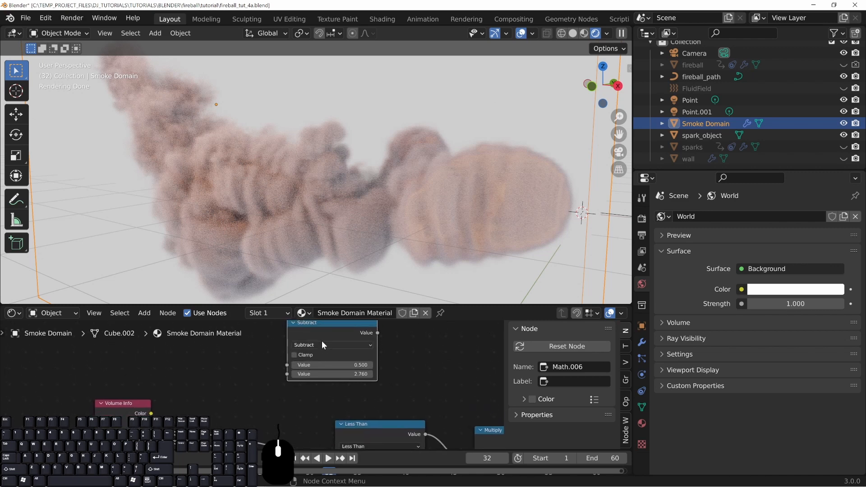
drag(320, 331, 315, 336)
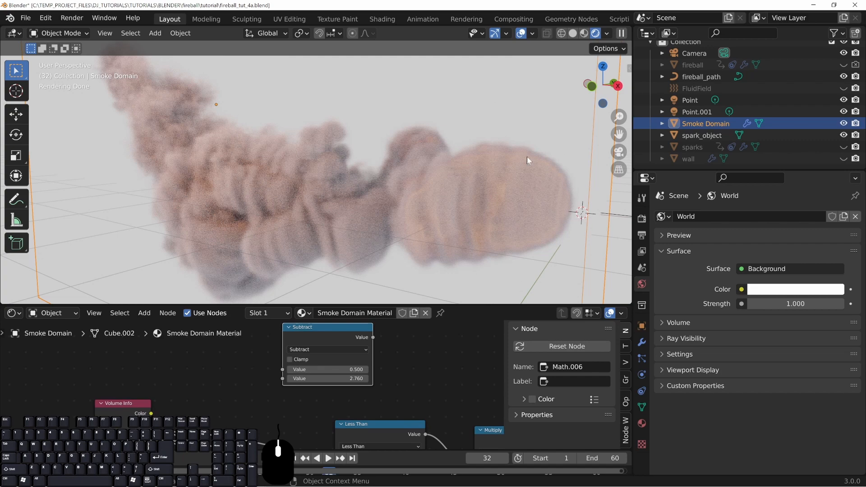
Step: Connect Volume Info's Density and Flame outputs to the Subtract node's first and second values
middle_drag(169, 421, 197, 414)
drag(180, 415, 312, 363)
drag(181, 415, 315, 373)
Step: Shift the Subtract node along the chain and link its output to the Principled Volume's Density
middle_drag(440, 376, 162, 406)
scroll(330, 390, down, 4)
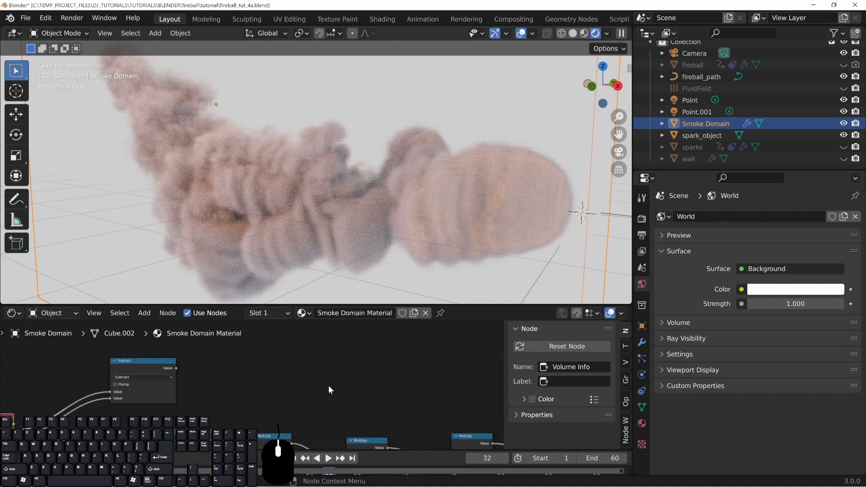
middle_drag(329, 387, 280, 381)
drag(120, 363, 162, 363)
middle_drag(303, 383, 209, 381)
scroll(210, 381, down, 3)
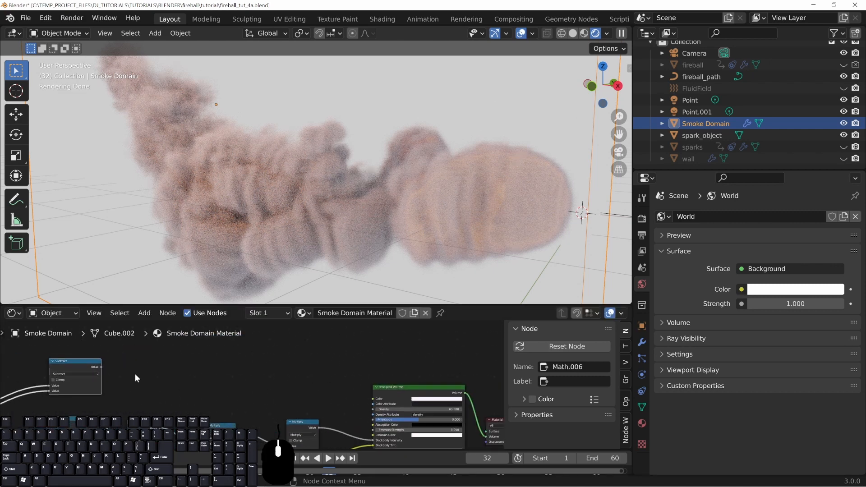
drag(101, 367, 372, 408)
middle_drag(259, 237, 286, 224)
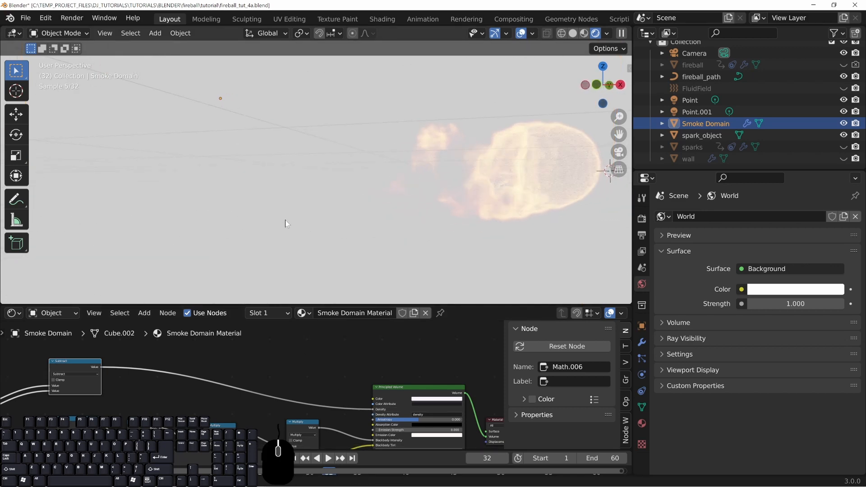
Step: Insert a copy of the Subtract node into its link to Density and change the copy's operation to Multiply
middle_drag(99, 387, 235, 373)
scroll(215, 390, up, 4)
mouse_move(176, 367)
mouse_down()
mouse_move(165, 373)
mouse_move(175, 365)
mouse_up()
middle_drag(296, 363, 200, 382)
key(shift+d)
click(241, 372)
click(240, 372)
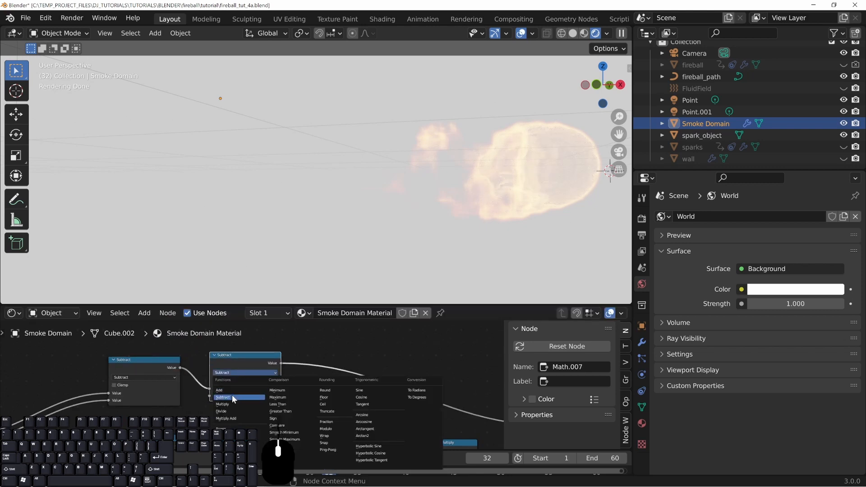
click(226, 404)
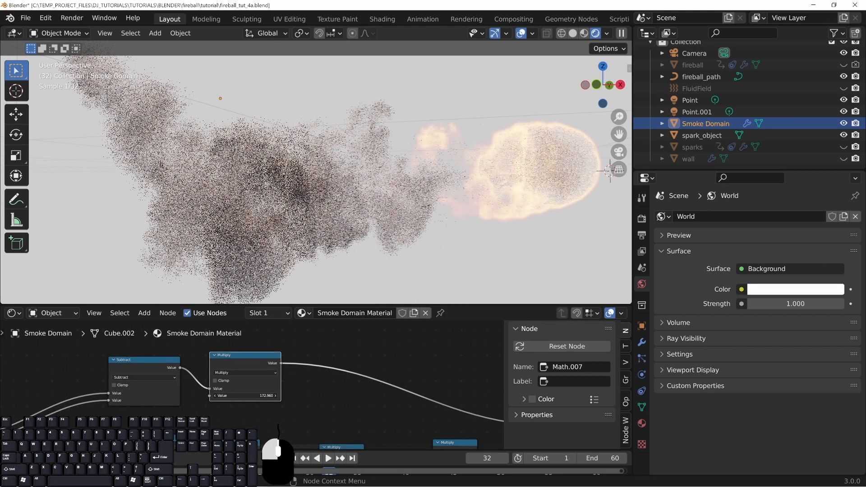
Step: Raise the second value of the Multiply node feeding Density to 278.960
drag(246, 395, 266, 396)
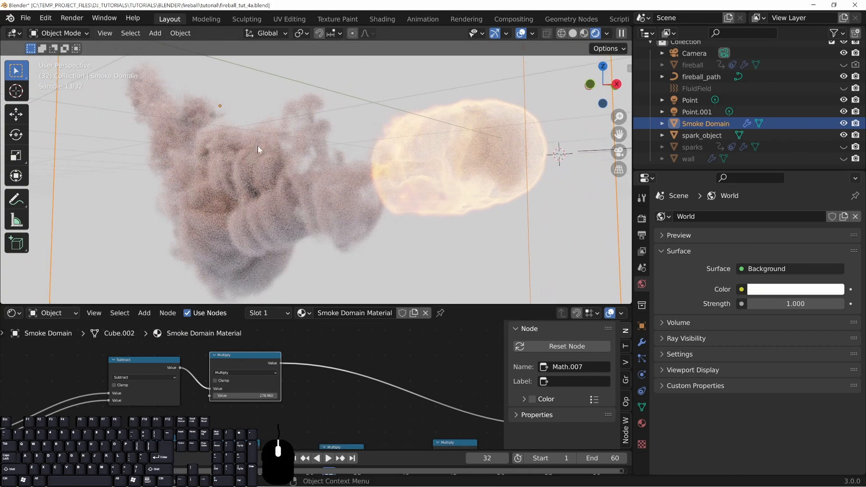
middle_drag(250, 191, 389, 274)
Step: Examine the Volume Info connections in the node chain and the rendered smoke and flame from several distances and angles
middle_drag(95, 393, 214, 377)
click(64, 402)
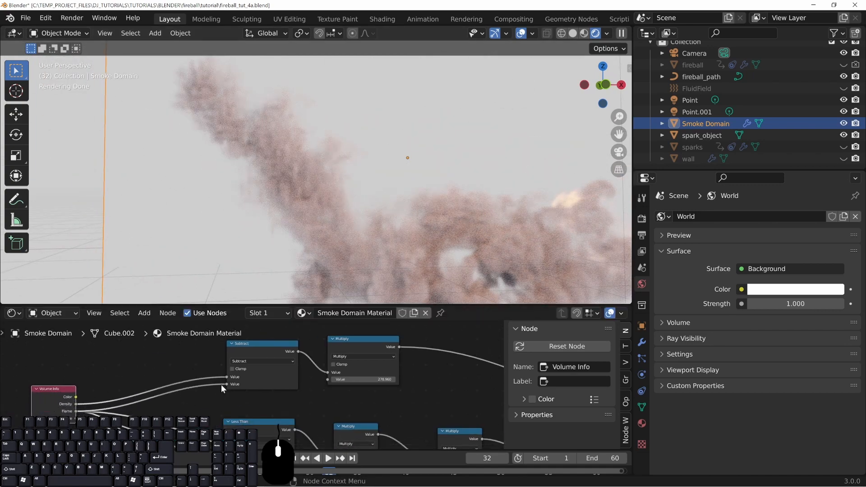
middle_drag(385, 389, 269, 403)
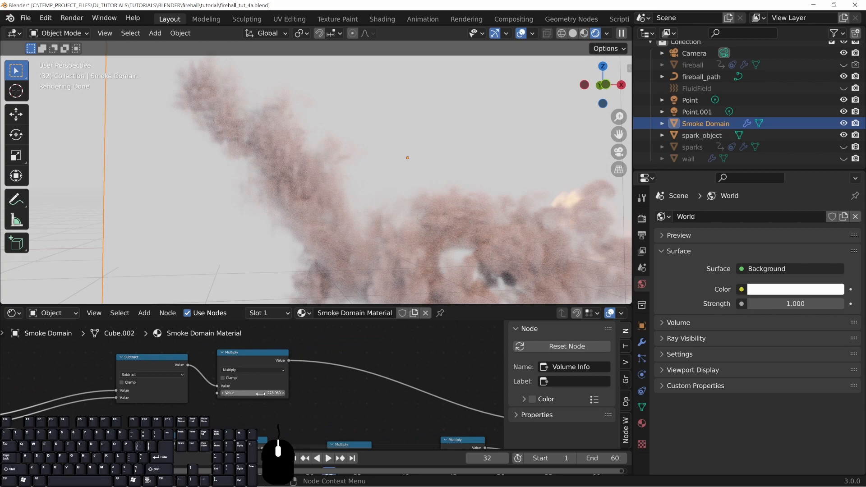
scroll(426, 217, down, 4)
middle_drag(426, 218, 330, 236)
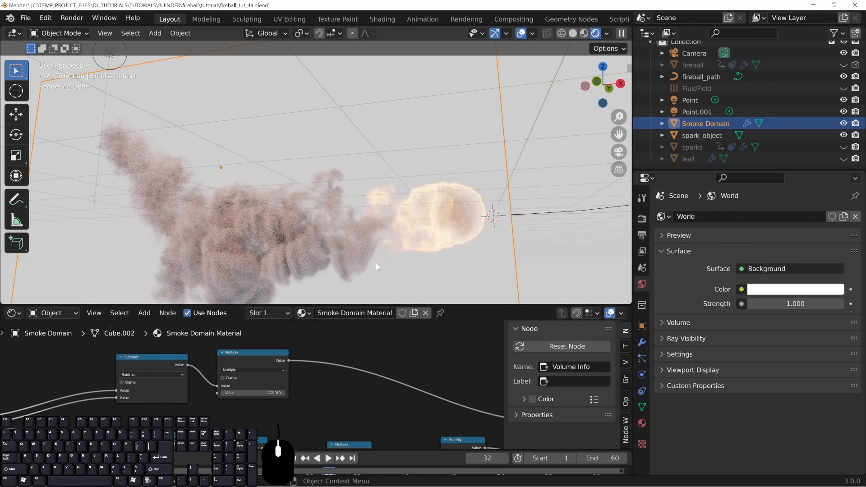
middle_drag(391, 258, 386, 232)
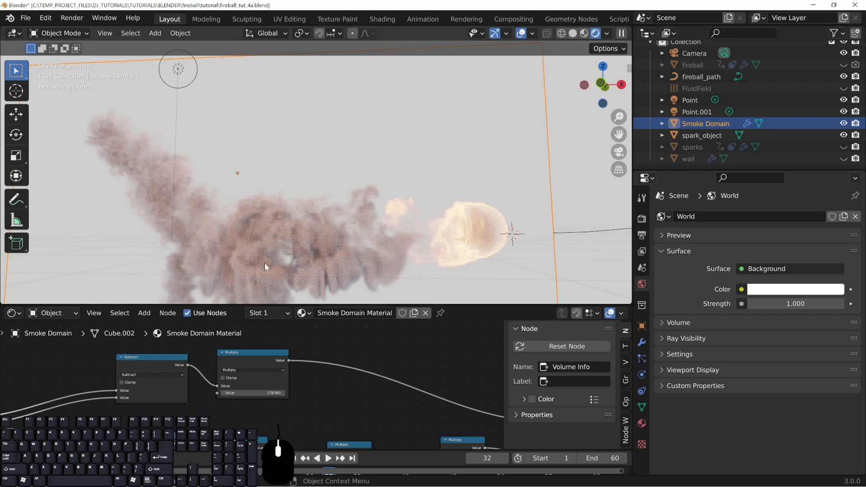
scroll(414, 247, up, 5)
middle_drag(414, 245, 279, 156)
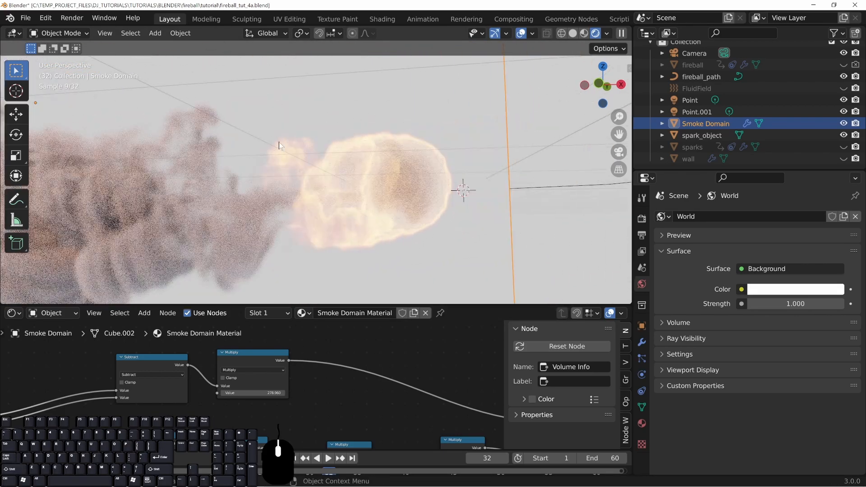
Step: Space out the Subtract and Multiply nodes and insert a duplicate of the Multiply node into the link between them
drag(244, 361, 378, 360)
drag(177, 367, 170, 363)
drag(371, 355, 386, 356)
key(shift+d)
click(257, 359)
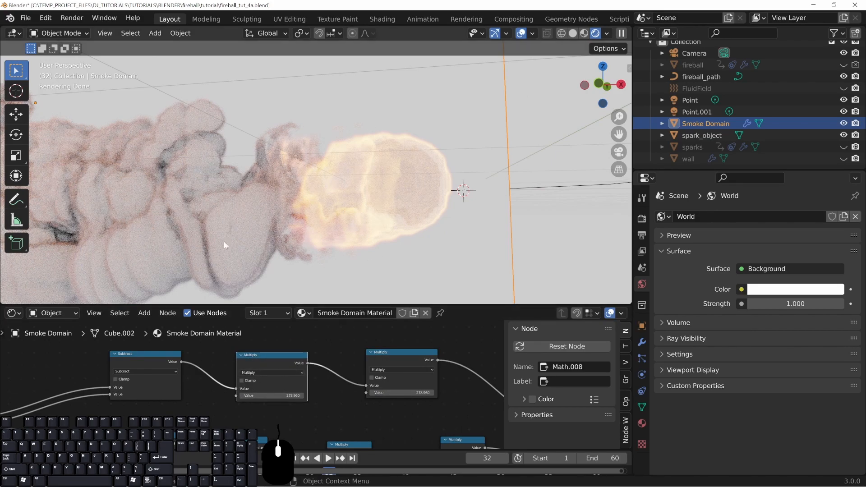
Step: Change the inserted copy's operation to Add and set its second value to 1
middle_drag(218, 242, 194, 271)
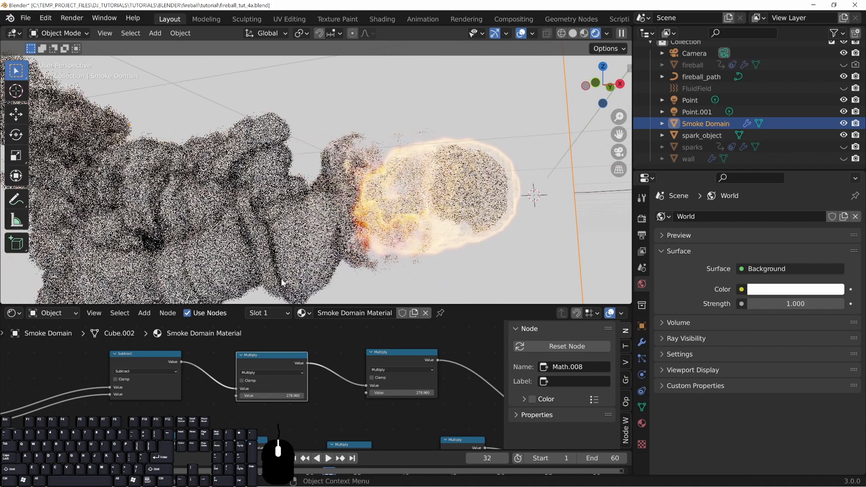
click(275, 373)
click(258, 389)
click(259, 396)
key(Return)
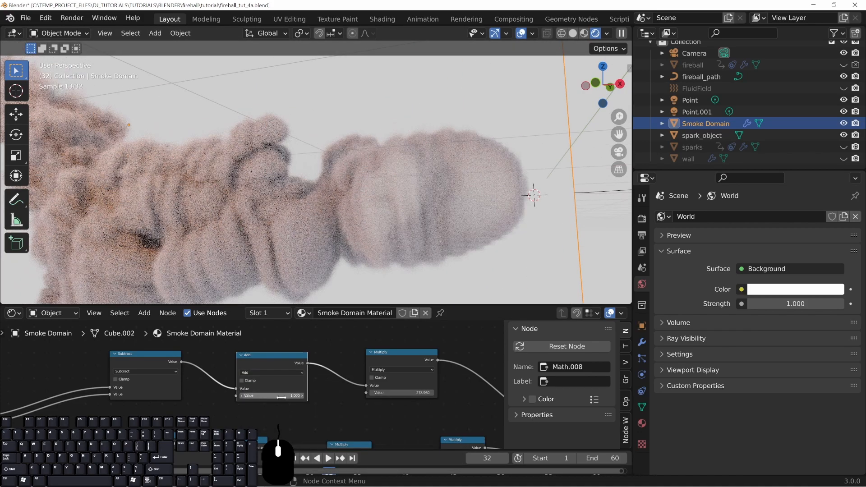
Step: Lower the Add node's second value to 0.300 and shift the Subtract and Add nodes away from the Multiply node
middle_drag(301, 385, 316, 385)
mouse_move(310, 395)
shift+mouse_down()
mouse_move(257, 395)
mouse_move(307, 407)
shift+mouse_up()
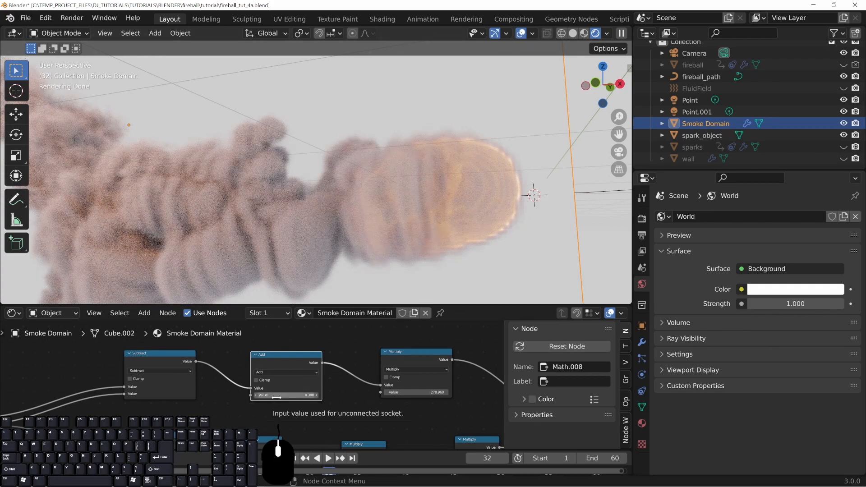
drag(145, 356, 132, 356)
drag(256, 375, 239, 375)
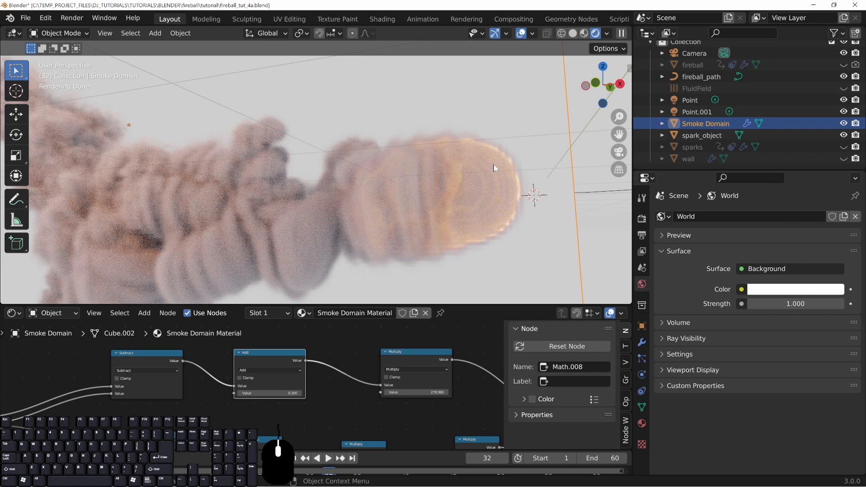
Step: Set the Multiply node's second value to 1 and raise the Add node's second value to 3.960
click(421, 392)
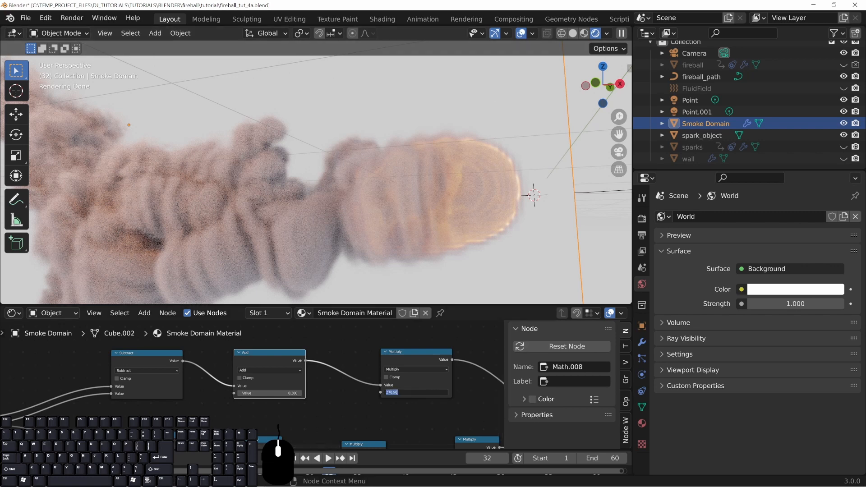
text(1)
key(Return)
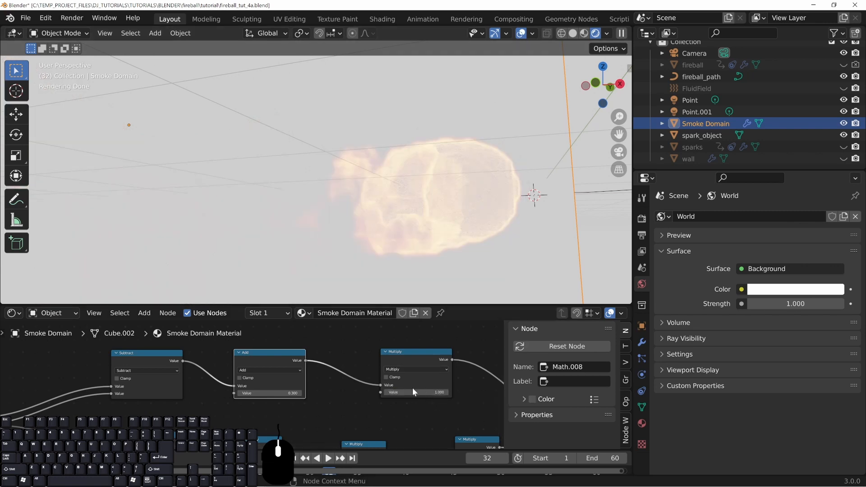
shift+drag(263, 391, 289, 392)
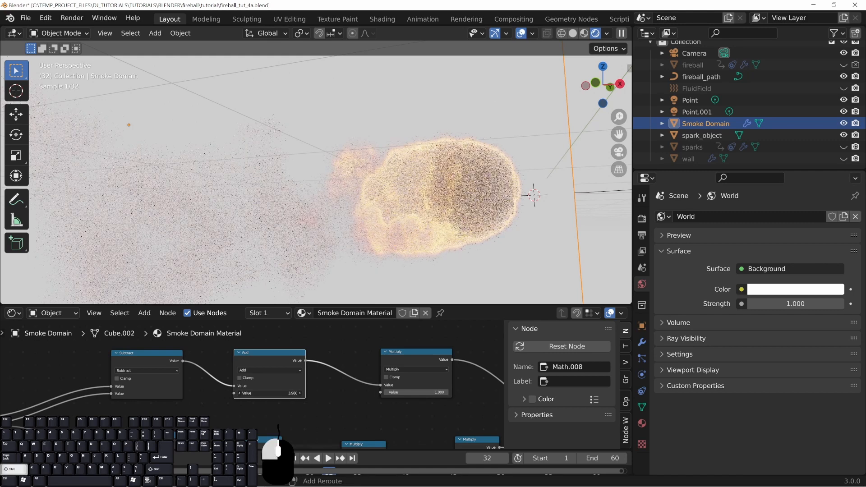
Step: Raise the second value of the Multiply node after Add to 5.560
shift+middle_drag(283, 231, 338, 213)
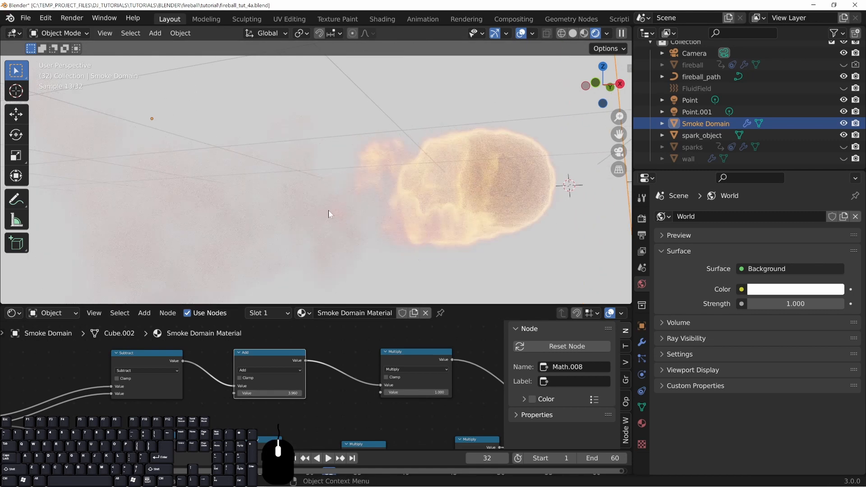
scroll(288, 221, up, 4)
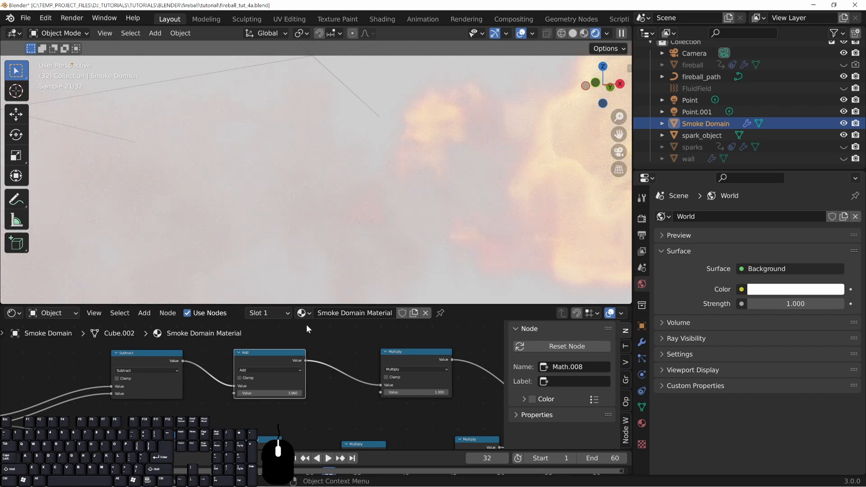
scroll(315, 194, down, 4)
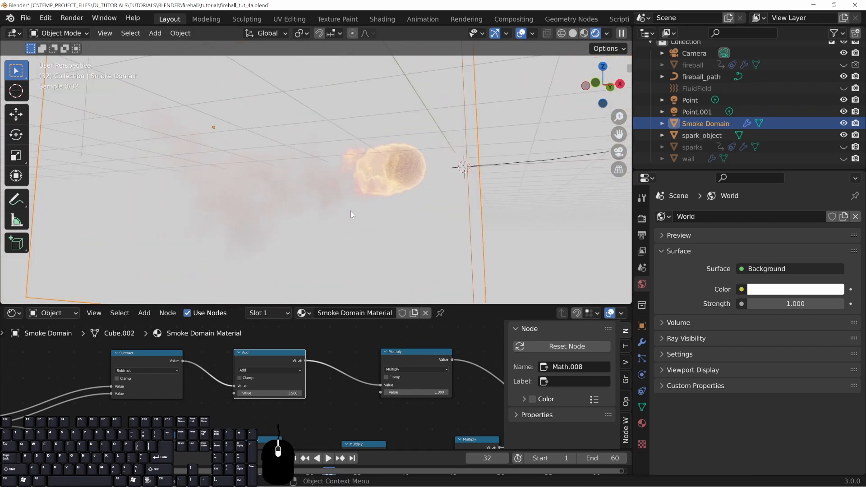
scroll(350, 210, up, 2)
shift+drag(401, 394, 432, 394)
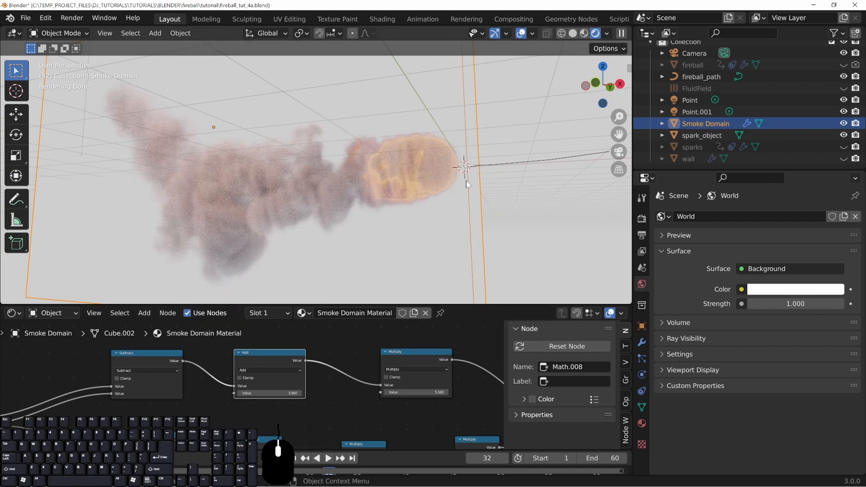
Step: Set the Add node's second value to 1.820 and the Multiply node's to 9.660, checking the smoke from the opposite side
scroll(467, 180, up, 3)
shift+drag(281, 395, 266, 395)
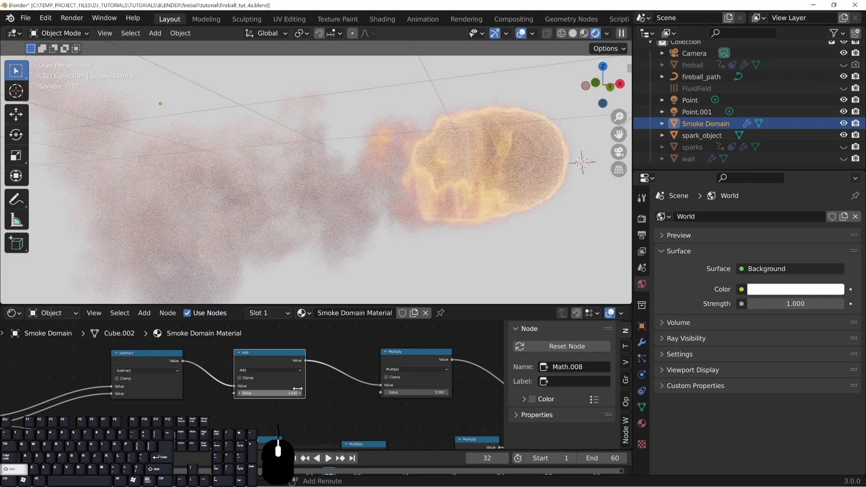
shift+drag(416, 392, 434, 392)
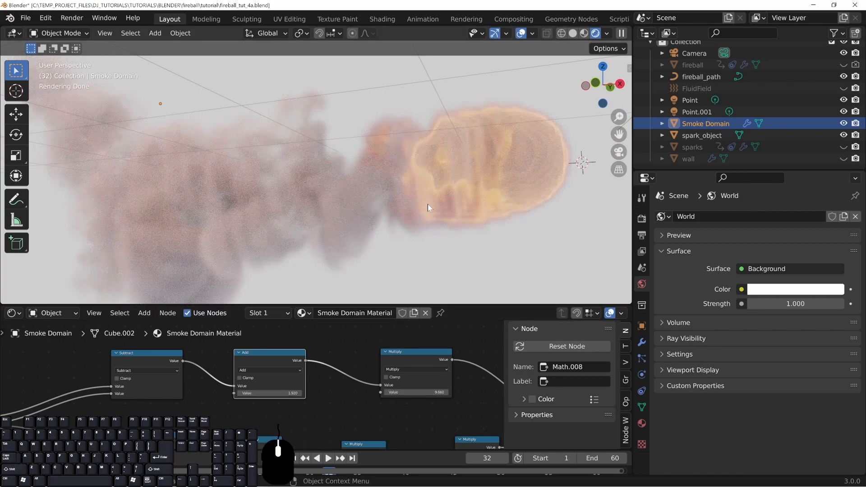
middle_drag(388, 206, 197, 143)
middle_drag(228, 207, 342, 112)
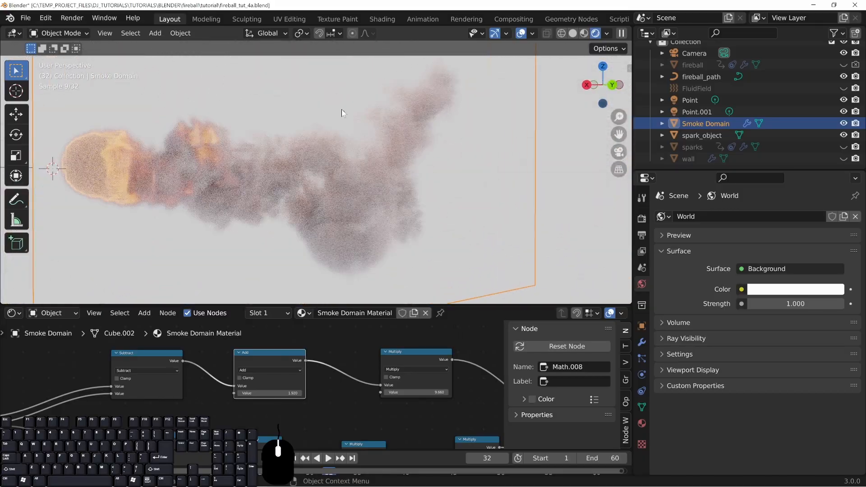
Step: Raise the density chain's Multiply value to about 26 and lower its Add value to nearly zero
middle_drag(208, 165, 290, 184)
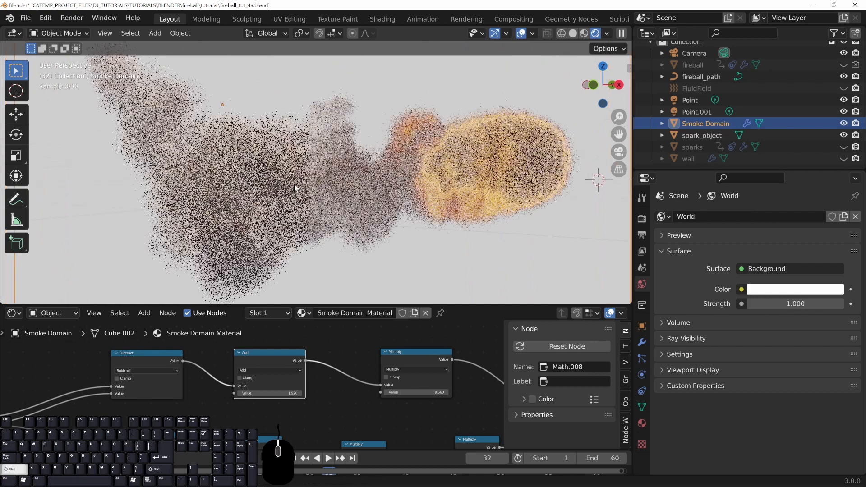
drag(423, 392, 445, 392)
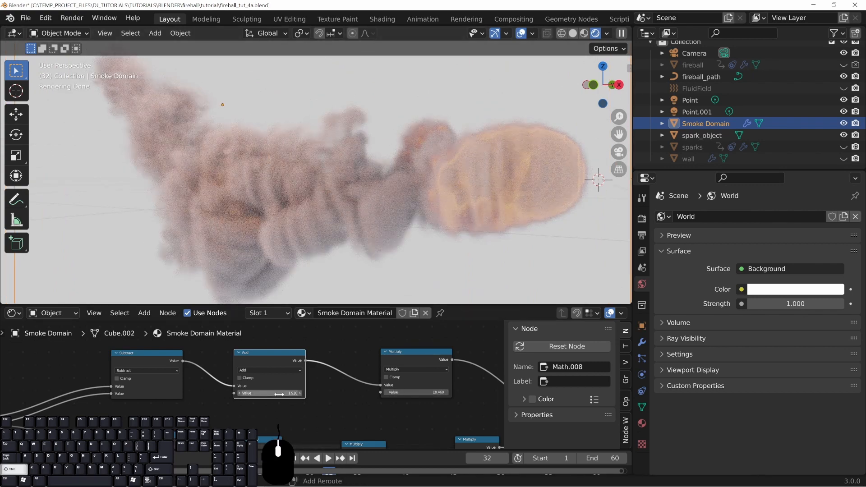
shift+drag(279, 394, 232, 395)
drag(404, 392, 422, 394)
middle_drag(400, 152, 529, 163)
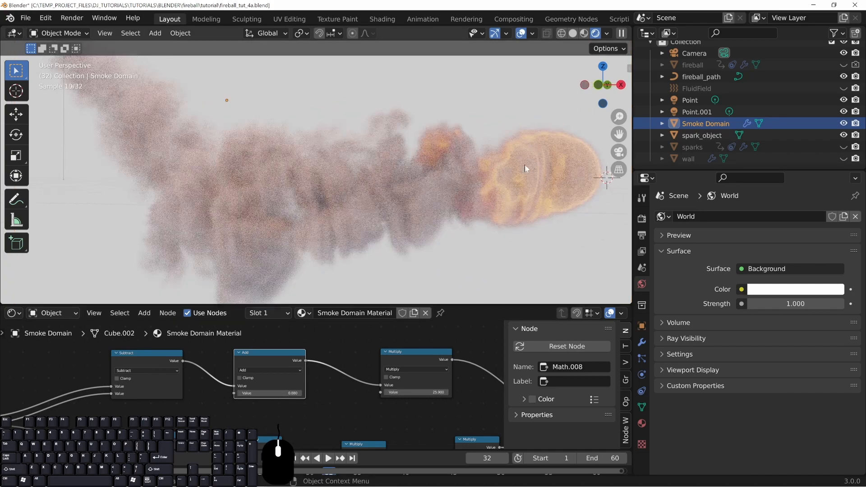
shift+middle_drag(234, 270, 135, 245)
Step: Place a second Principled Volume node above the one feeding the Material Output
middle_drag(446, 366, 239, 359)
scroll(361, 362, down, 9)
middle_drag(401, 394, 361, 359)
scroll(366, 374, up, 6)
drag(372, 387, 275, 334)
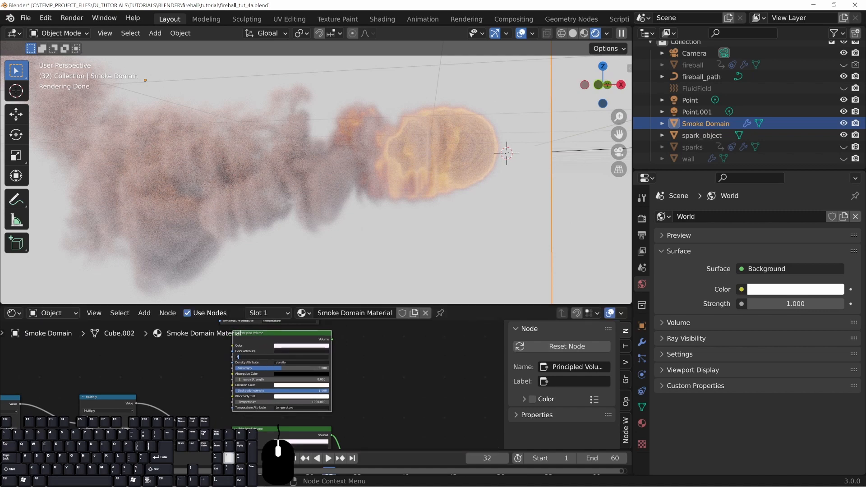
middle_drag(379, 441, 341, 437)
key(x)
click(269, 372)
drag(269, 375, 281, 439)
middle_drag(344, 441, 352, 334)
drag(288, 338, 296, 381)
Step: Set the second Principled Volume's density to 50 and adjust the node's placement
middle_drag(313, 402, 337, 385)
drag(281, 339, 276, 342)
click(278, 361)
text(50)
key(Return)
drag(279, 337, 269, 343)
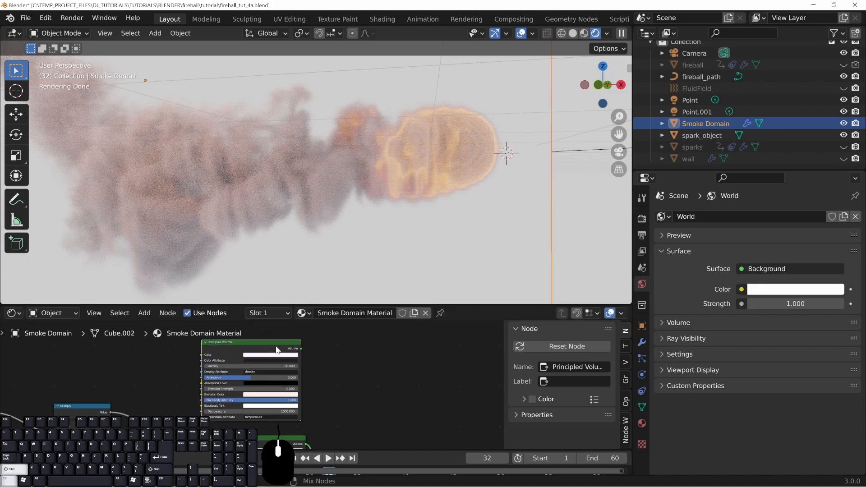
Step: Connect the second Principled Volume to the Material Output for preview and set its density to 10
ctrl+shift+click(278, 347)
middle_drag(403, 222, 372, 201)
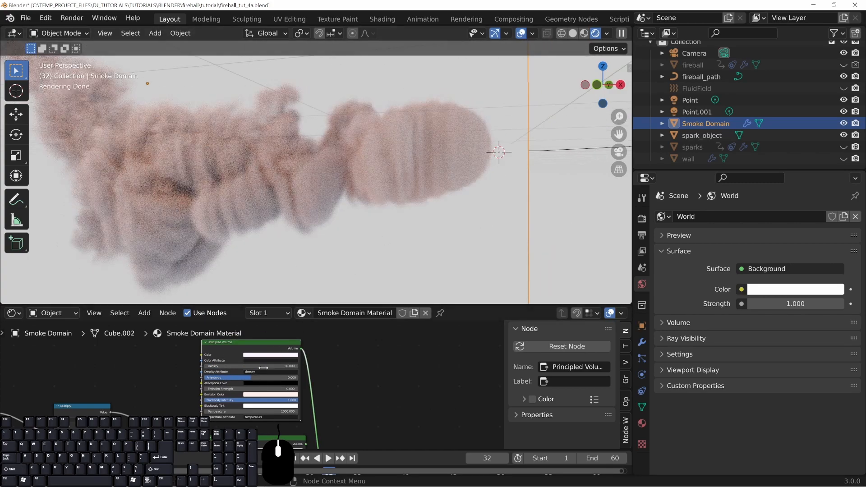
click(250, 366)
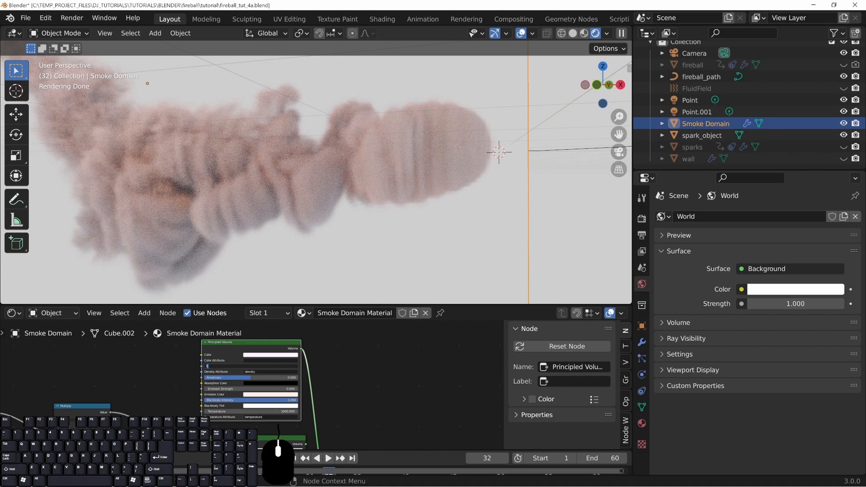
text(10)
key(Return)
middle_drag(293, 118, 274, 181)
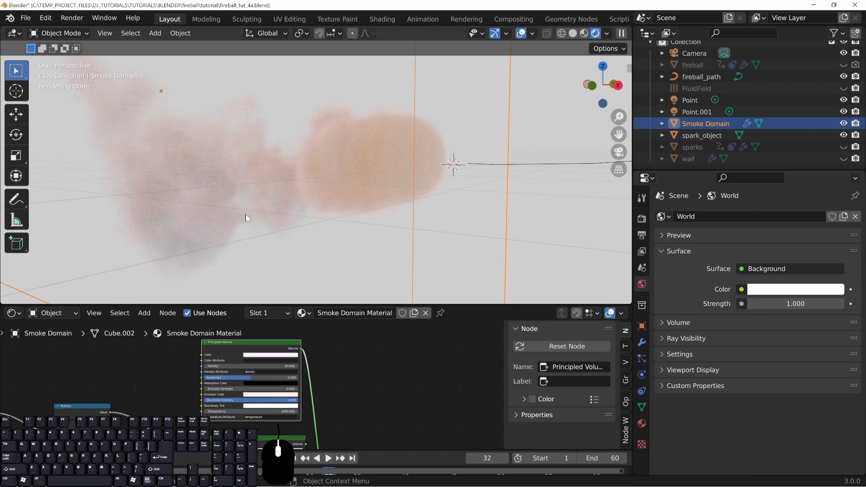
Step: Reconnect the original Principled Volume to the Material Output and view the smoke from another angle
middle_drag(350, 411, 348, 366)
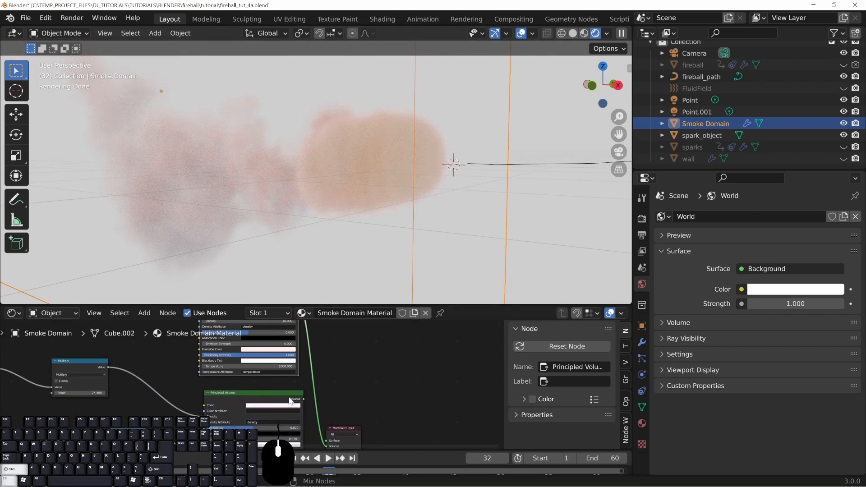
ctrl+shift+click(254, 409)
middle_drag(241, 183, 346, 124)
middle_drag(262, 199, 159, 81)
middle_drag(523, 153, 442, 199)
Step: Set the blackbody intensity Multiply value to 30.240 and the Less Than threshold to about 2.98
middle_drag(407, 426, 414, 320)
middle_drag(111, 381, 265, 396)
shift+click(264, 396)
shift+drag(199, 375, 227, 374)
middle_drag(413, 202, 402, 209)
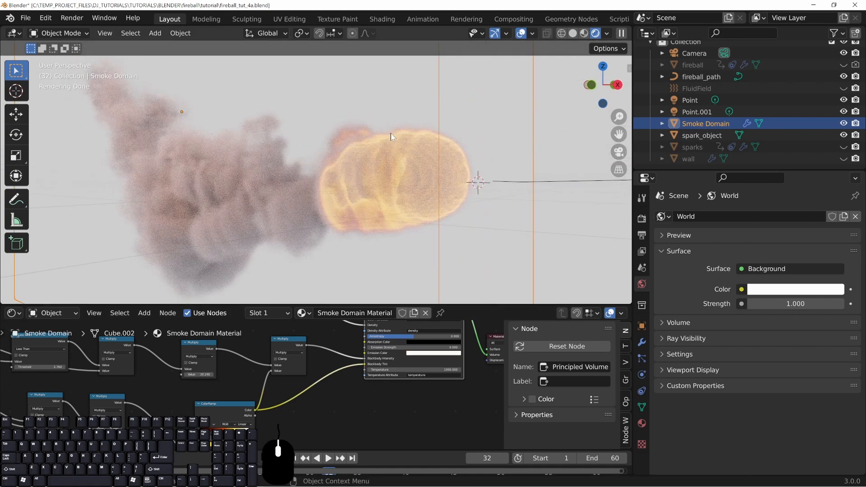
middle_drag(66, 372, 181, 386)
shift+drag(169, 383, 177, 383)
middle_drag(367, 187, 399, 187)
ctrl+scroll(380, 384, right, 5)
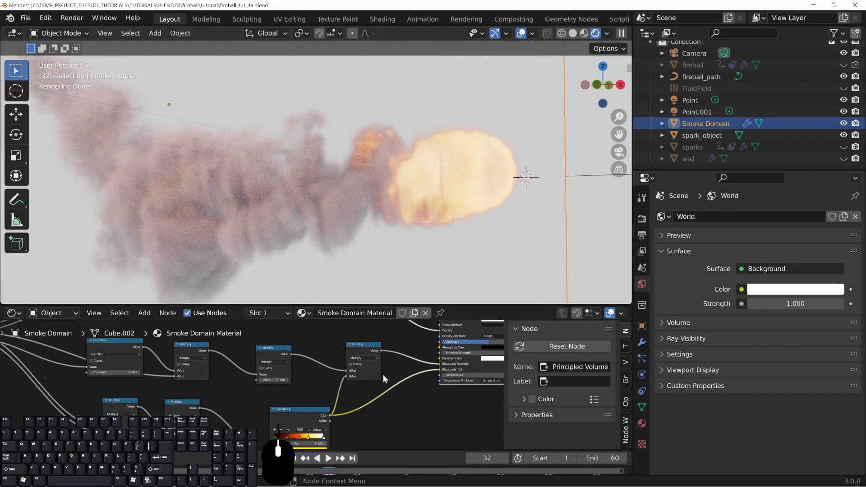
Step: Show the Smoke Domain's fluid physics settings and inspect the rendered smoke detail and density nodes
click(641, 375)
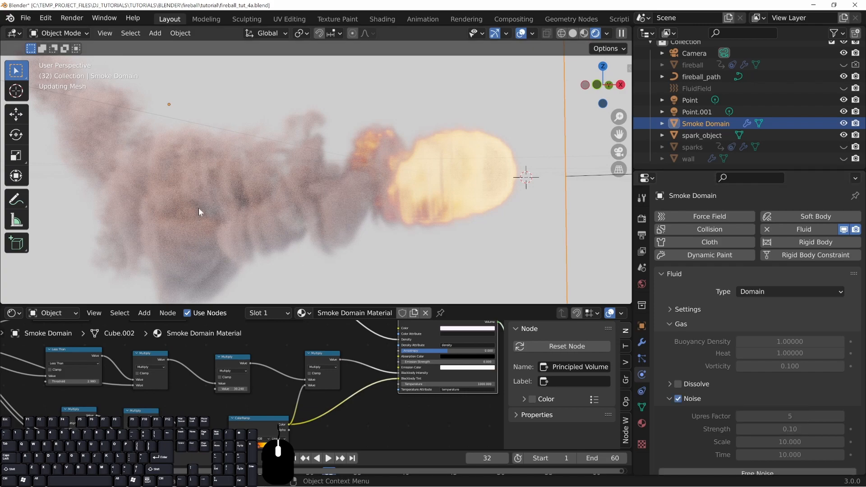
middle_drag(410, 226, 120, 125)
middle_drag(323, 269, 316, 252)
middle_drag(296, 390, 375, 359)
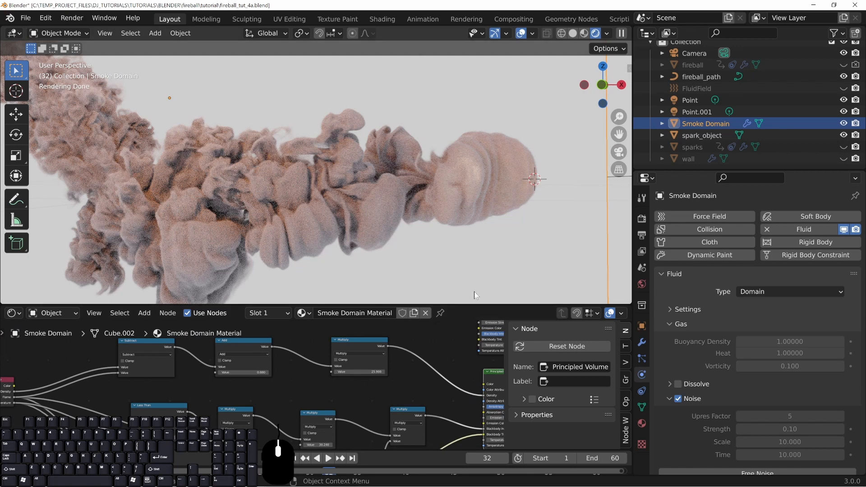
scroll(321, 384, up, 3)
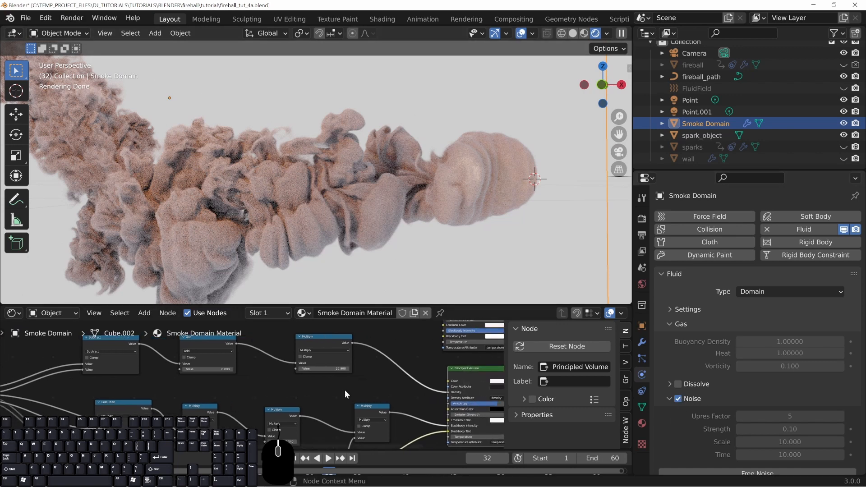
Step: Set the density chain's Multiply value to 10.080 and its Add value to 0.380
drag(321, 384, 273, 385)
middle_drag(231, 403, 322, 411)
shift+drag(242, 394, 292, 394)
middle_drag(353, 400, 302, 401)
shift+drag(325, 394, 348, 393)
shift+drag(402, 394, 400, 394)
middle_drag(475, 220, 434, 218)
middle_drag(396, 170, 283, 199)
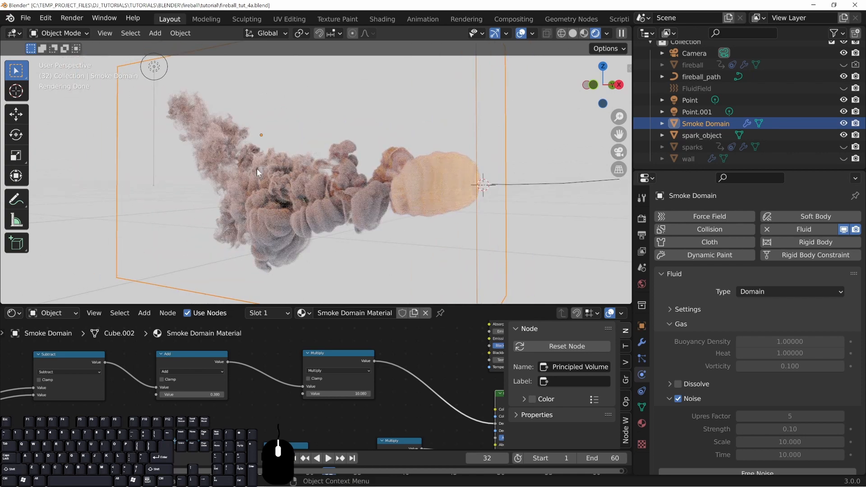
Step: Move the unused Principled Volume away from the active one and enlarge the node editor area
middle_drag(438, 379, 268, 384)
middle_drag(177, 415, 289, 403)
drag(288, 347, 280, 370)
middle_drag(371, 389, 238, 375)
middle_drag(446, 389, 330, 390)
middle_drag(365, 369, 370, 447)
middle_drag(344, 403, 364, 427)
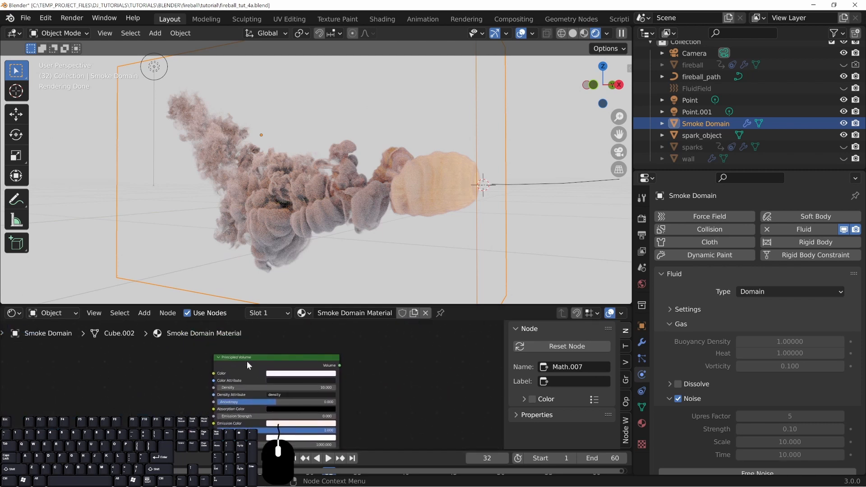
drag(247, 362, 345, 312)
middle_drag(284, 413, 267, 323)
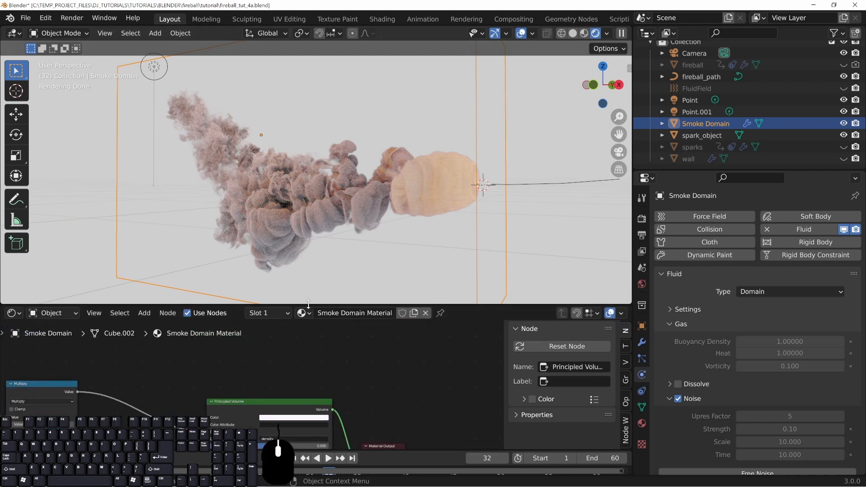
drag(308, 304, 309, 195)
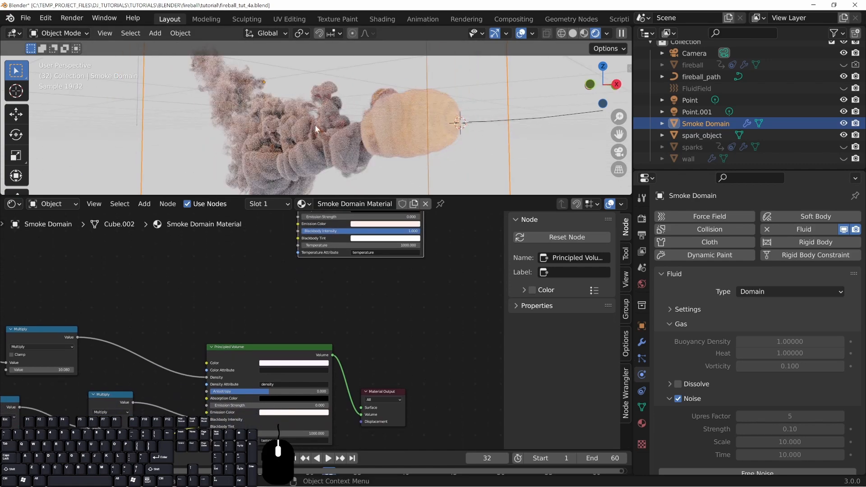
Step: Set the active Principled Volume's smoke color to a saturated red
middle_drag(25, 457, 147, 390)
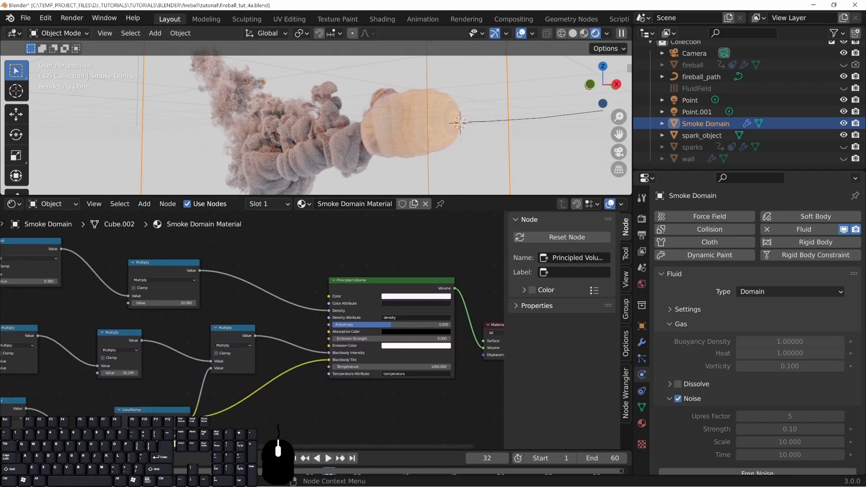
middle_drag(290, 352, 272, 376)
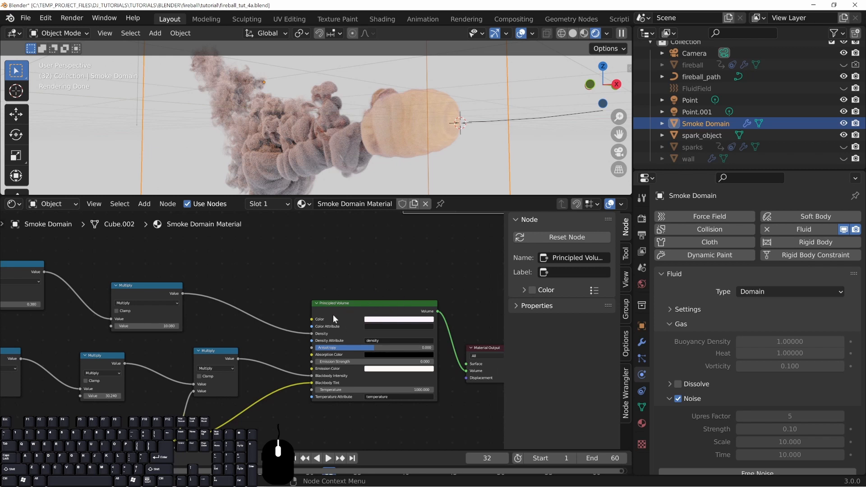
middle_drag(289, 299, 256, 305)
drag(314, 323, 299, 315)
click(337, 332)
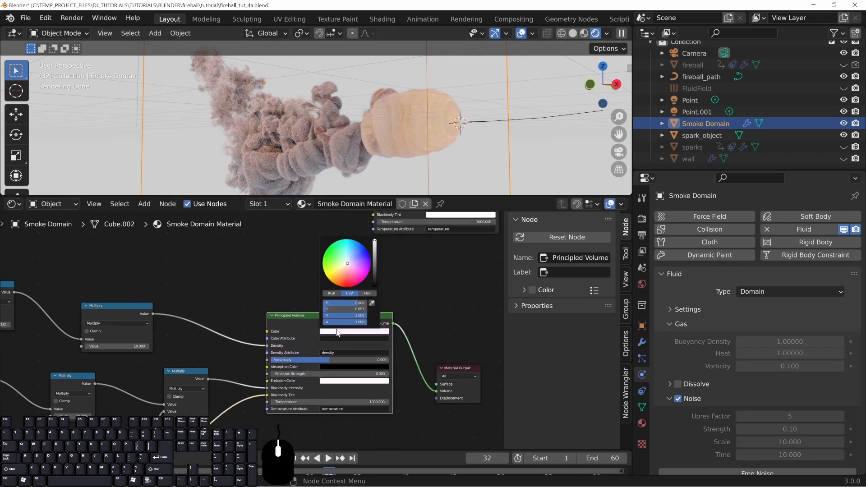
click(345, 284)
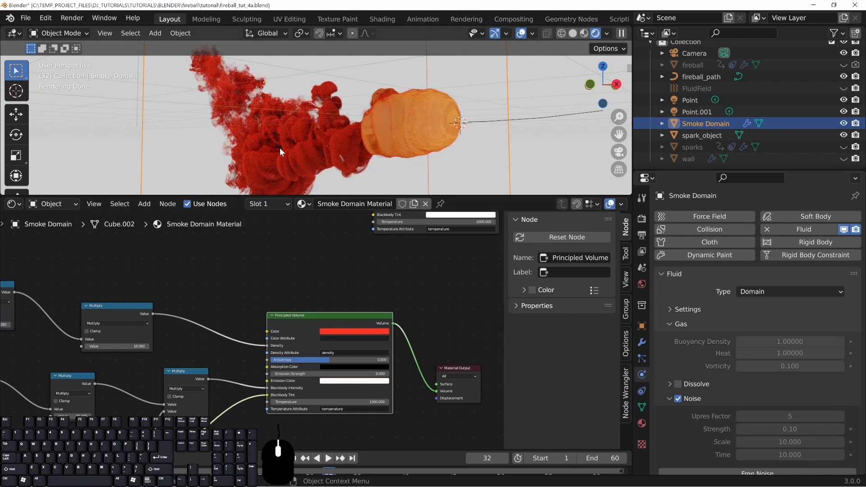
middle_drag(279, 148, 307, 161)
Step: Set the active Principled Volume's smoke color to bright cyan
click(356, 330)
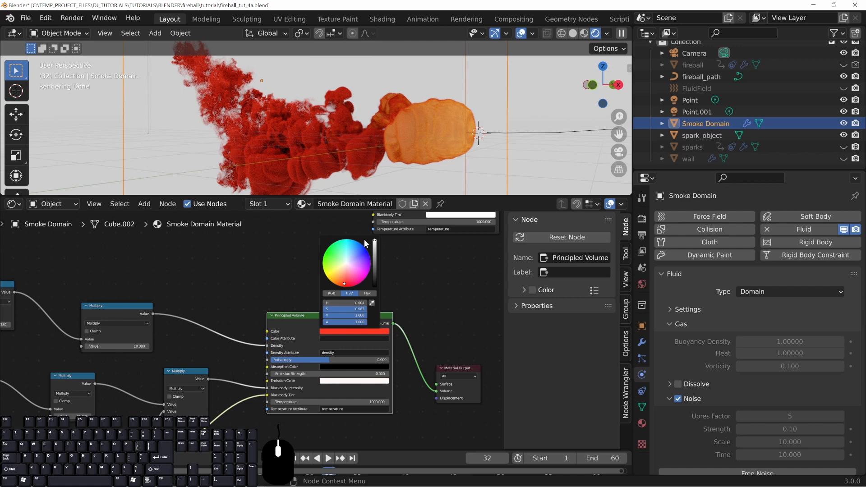
click(364, 250)
click(346, 244)
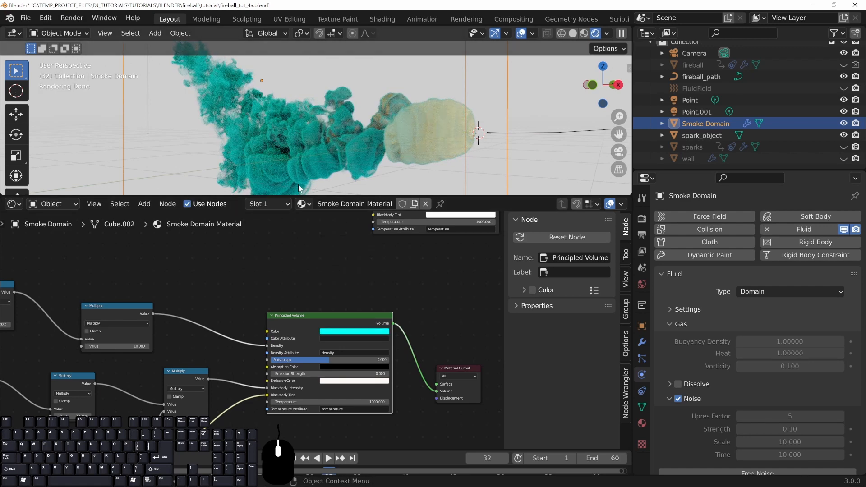
drag(268, 331, 192, 297)
Step: Reposition the ColorRamp and the 30.240 Multiply node within the blackbody part of the node tree
middle_drag(218, 282, 296, 174)
drag(177, 361, 154, 351)
middle_drag(305, 336, 319, 358)
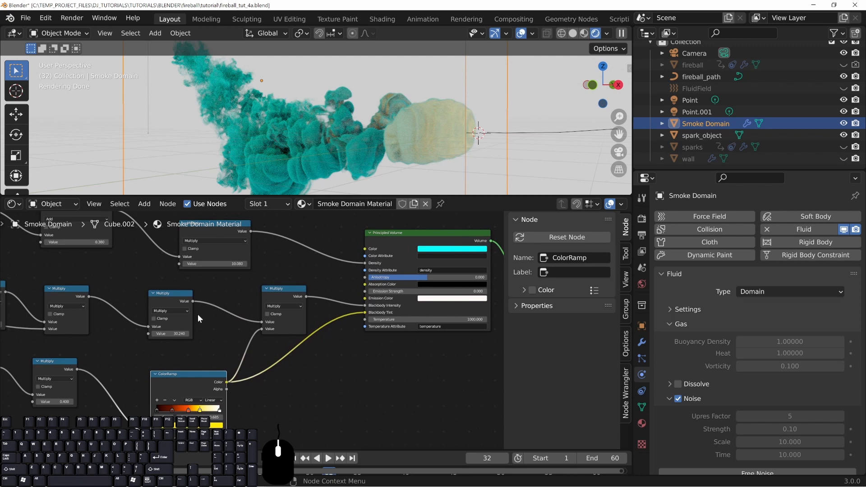
middle_drag(200, 319, 232, 339)
click(234, 336)
middle_drag(146, 323, 191, 323)
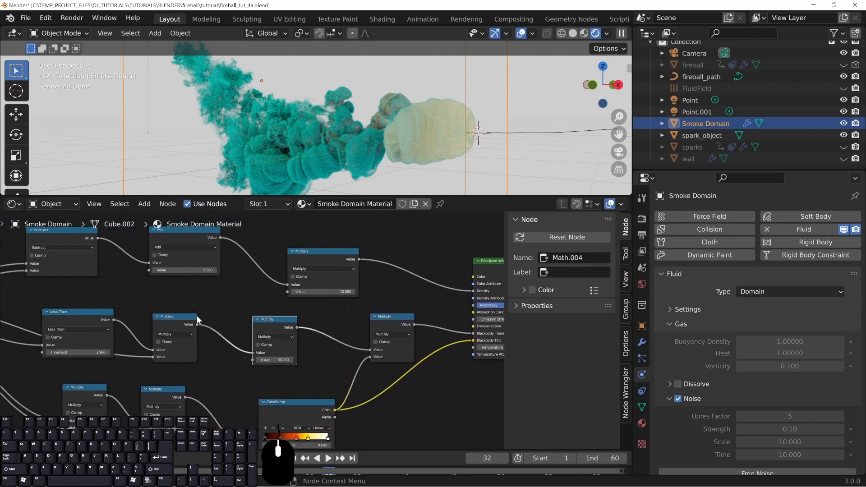
drag(277, 319, 294, 325)
middle_drag(294, 367, 277, 357)
scroll(276, 356, up, 3)
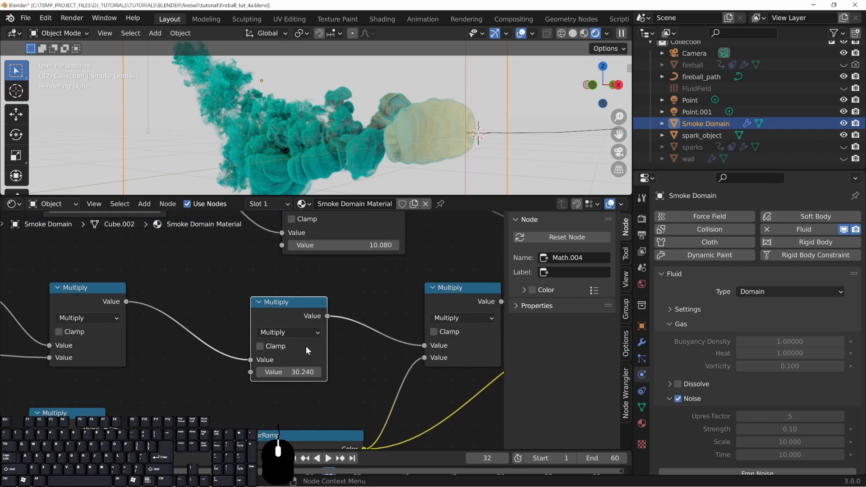
middle_drag(371, 261, 313, 356)
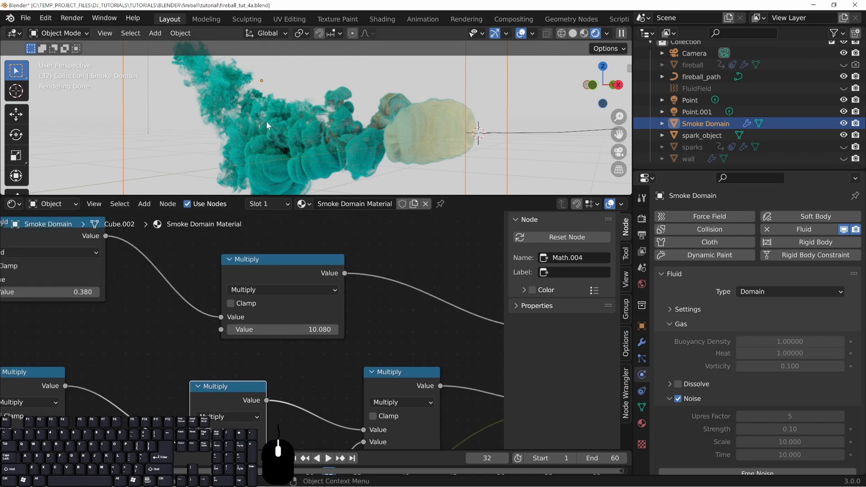
Step: Shift the density Multiply node and move the Volume Info node farther from the math nodes
scroll(325, 334, down, 5)
drag(310, 306, 334, 289)
middle_drag(11, 346, 273, 352)
drag(88, 322, 55, 314)
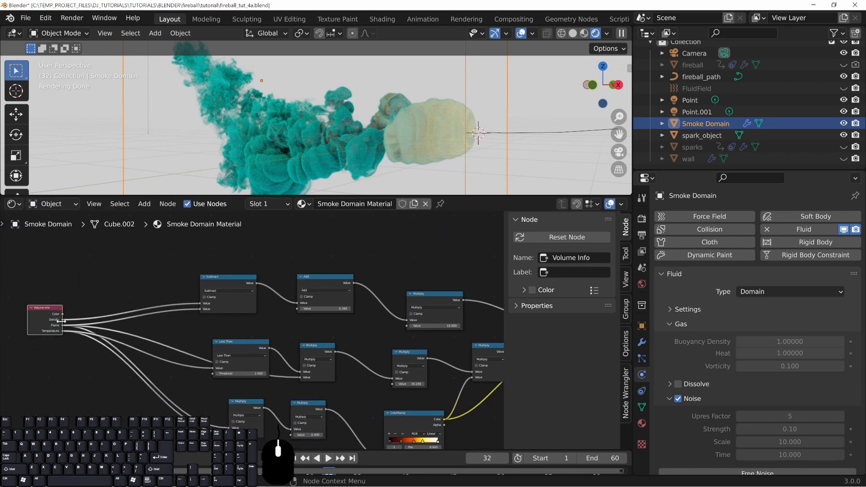
drag(177, 269, 180, 271)
Step: Move the Subtract, Add and density Multiply nodes toward Volume Info to make room before the Principled Volume
middle_drag(235, 279, 191, 288)
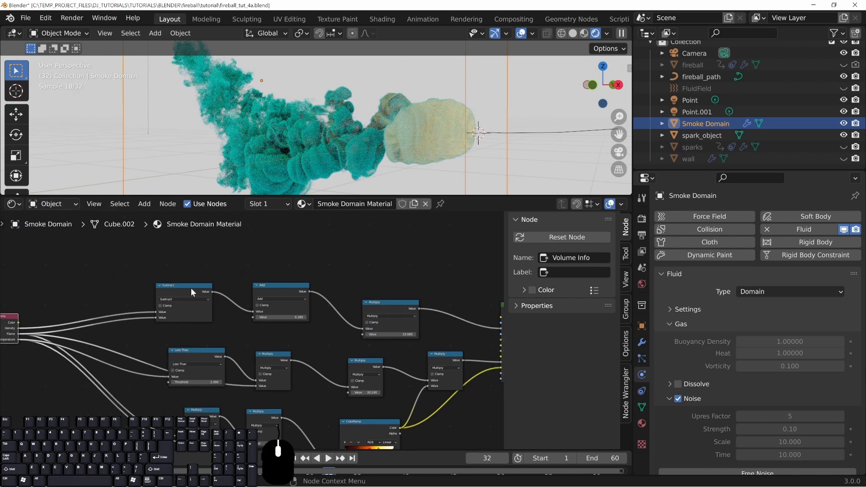
drag(190, 287, 163, 285)
drag(277, 286, 231, 281)
middle_drag(354, 308, 303, 306)
drag(316, 305, 249, 294)
Step: Duplicate the blackbody ColorRamp and place the copy between the density Multiply and the active Principled Volume
middle_drag(348, 346, 296, 382)
shift+scroll(296, 382, down, 4)
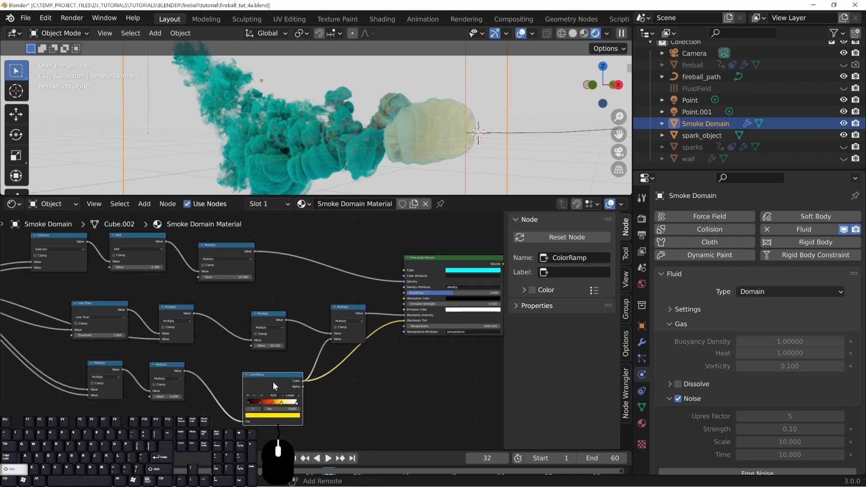
key(shift+d)
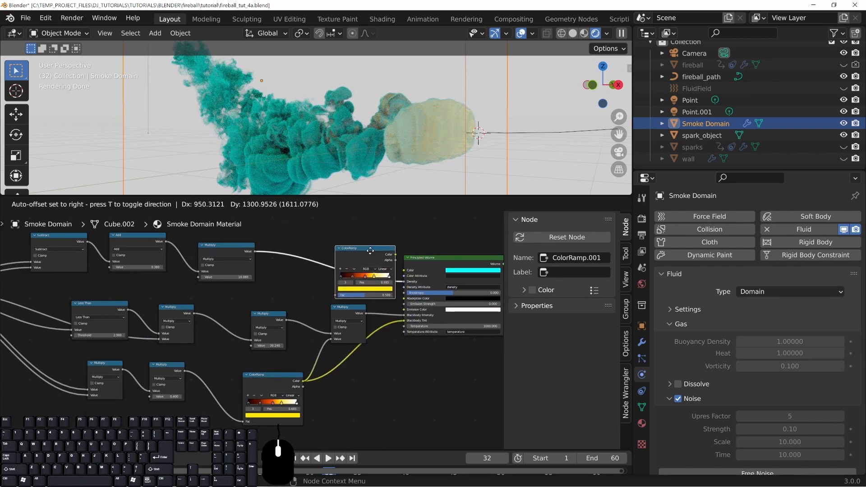
click(323, 246)
middle_drag(323, 246, 302, 275)
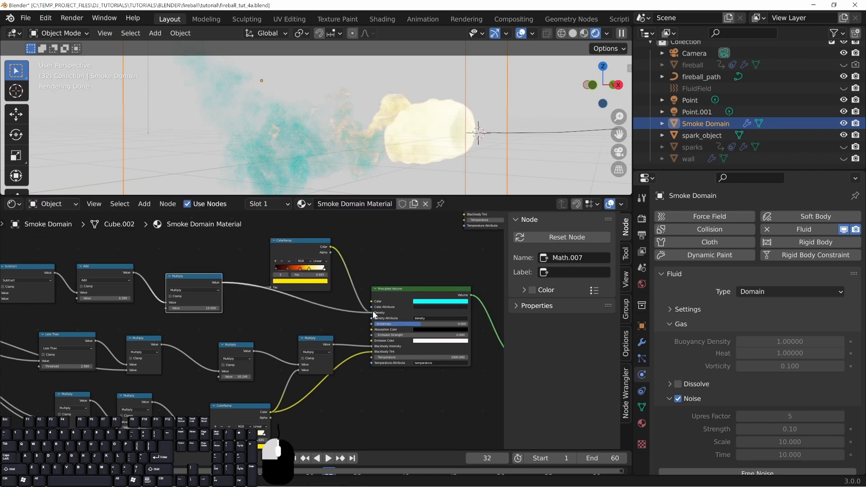
Step: Reconnect the density Multiply directly to the Density input and place the duplicated ColorRamp above, still fed by that Multiply
drag(308, 282, 284, 265)
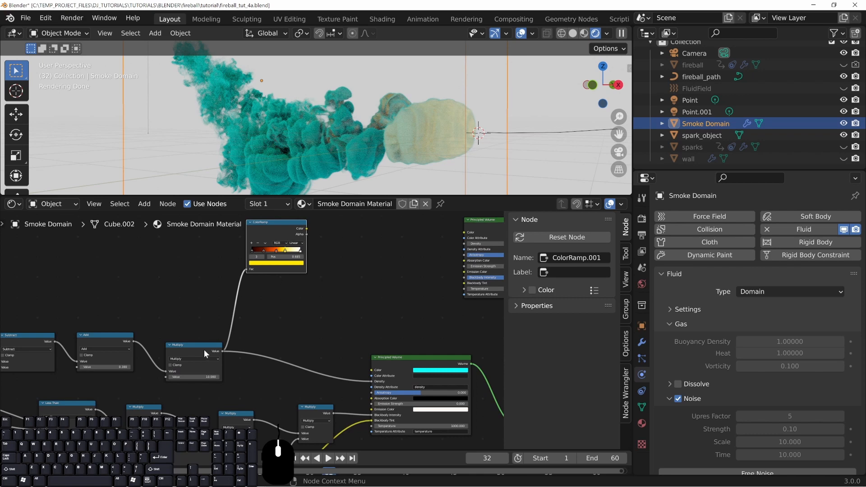
drag(211, 349, 216, 350)
drag(271, 222, 286, 266)
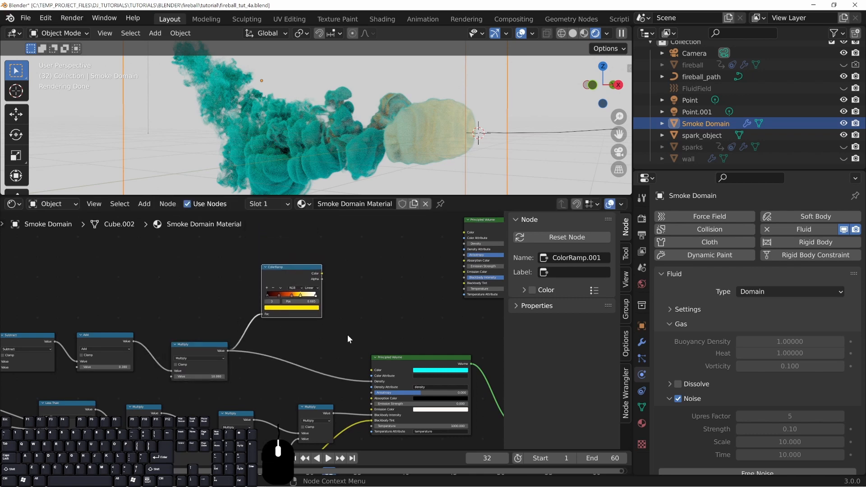
Step: Connect the duplicated ColorRamp's Color output to the Color input of the active Principled Volume
scroll(346, 334, up, 2)
drag(182, 247, 203, 259)
drag(296, 383, 297, 383)
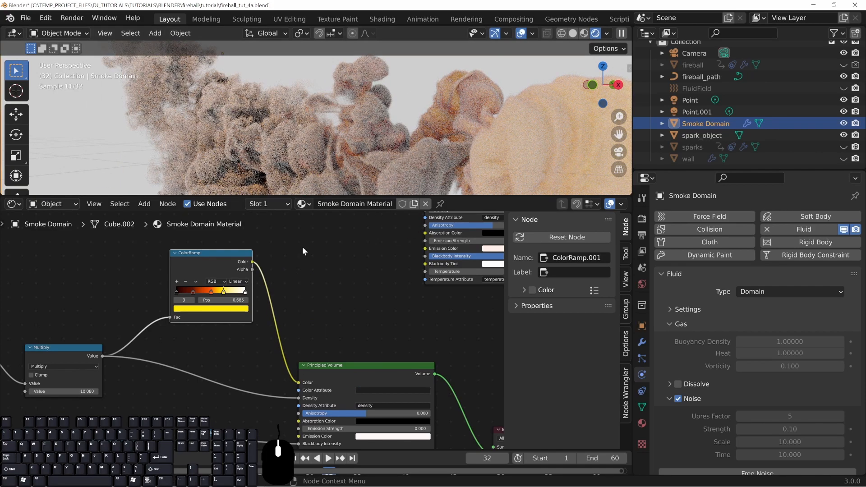
middle_drag(334, 145, 215, 117)
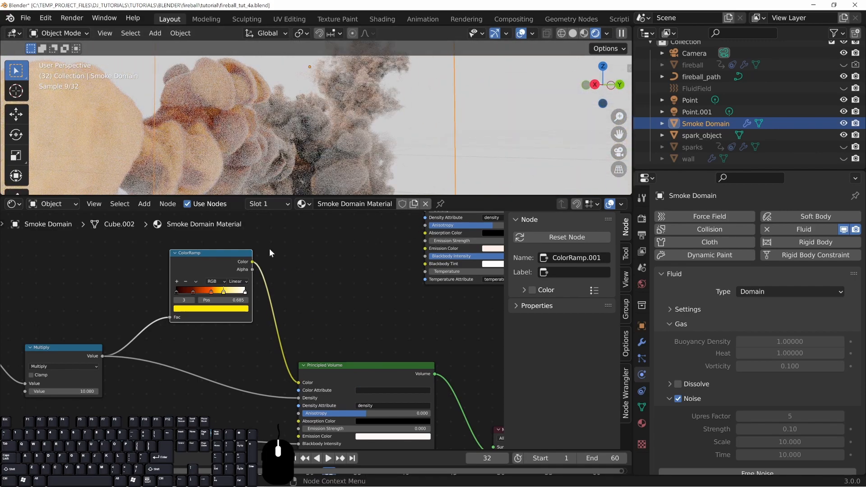
middle_drag(192, 347, 283, 344)
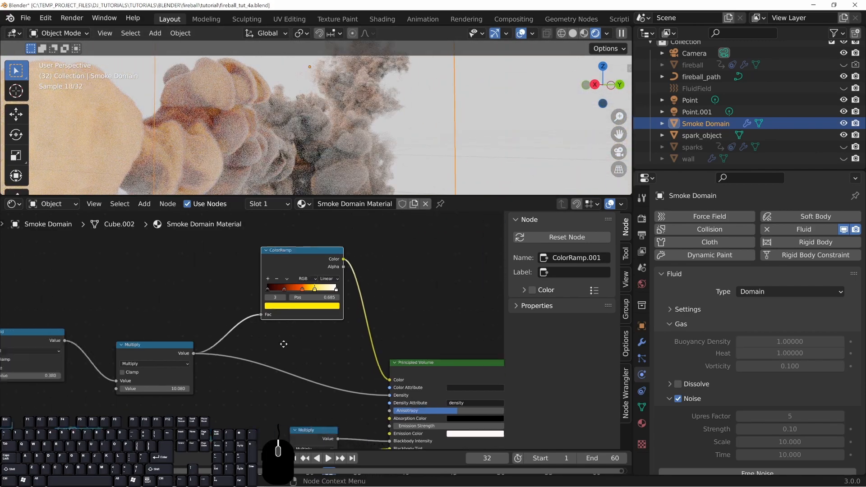
Step: Reduce the duplicated ColorRamp to two stops, coloring the first stop blue and placing it at position 0.576
click(316, 306)
click(298, 257)
click(302, 293)
click(277, 282)
click(277, 280)
drag(313, 293, 306, 292)
click(269, 292)
click(277, 281)
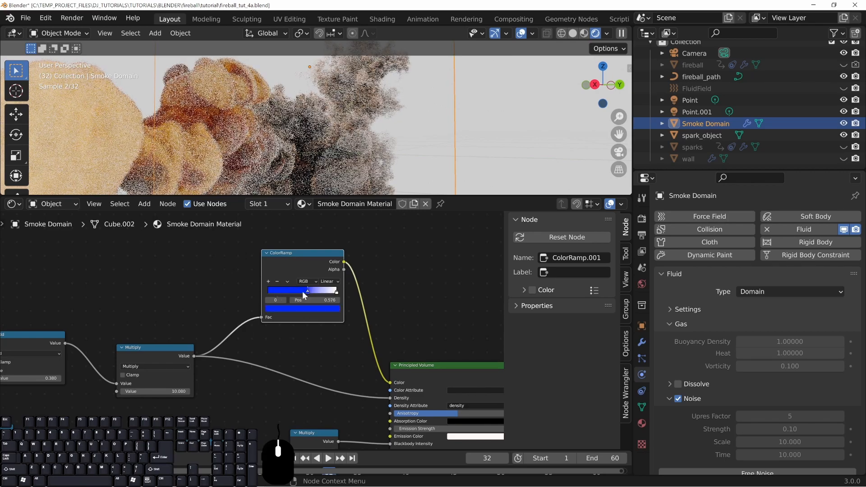
Step: Color the ColorRamp's white end stop green and return the blue stop to position 0
click(335, 291)
click(321, 310)
drag(297, 240, 269, 228)
middle_drag(234, 115, 329, 112)
shift+middle_drag(398, 242, 430, 301)
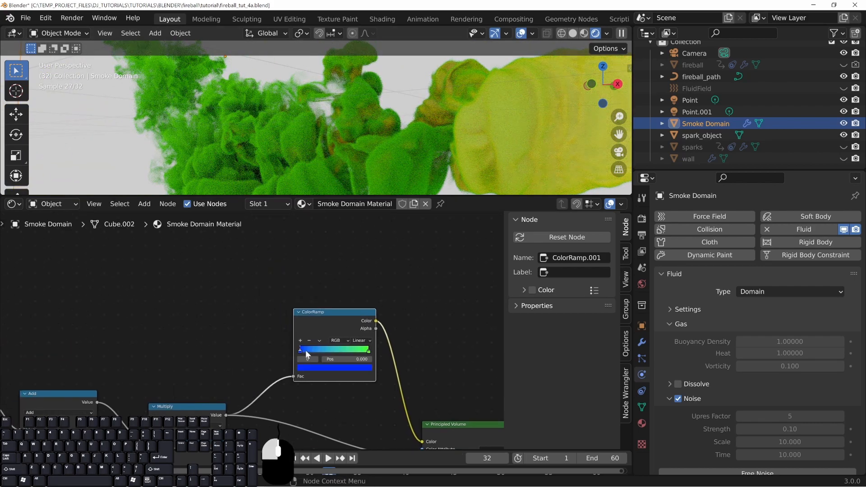
Step: Try the blue stop at position 0.572 and shift the ColorRamp slightly closer to the density Multiply
drag(305, 350, 356, 357)
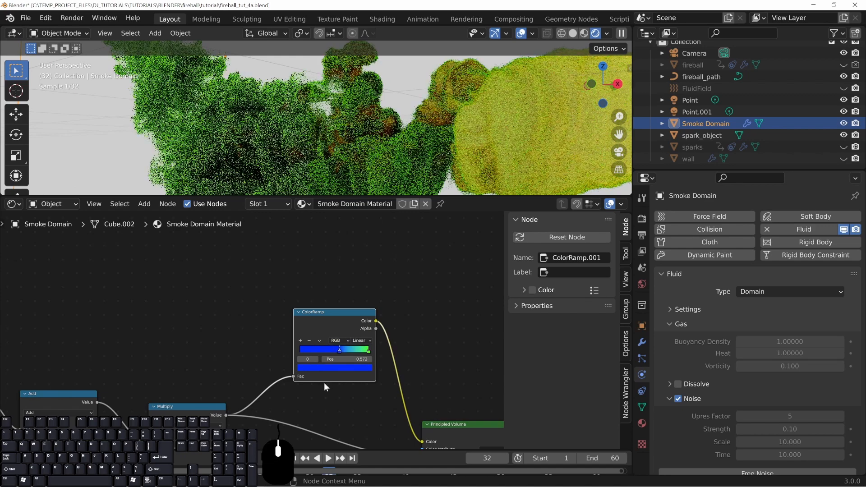
middle_drag(291, 390, 367, 341)
mouse_move(253, 365)
mouse_down()
mouse_move(267, 356)
mouse_move(256, 356)
mouse_up()
drag(401, 272, 386, 276)
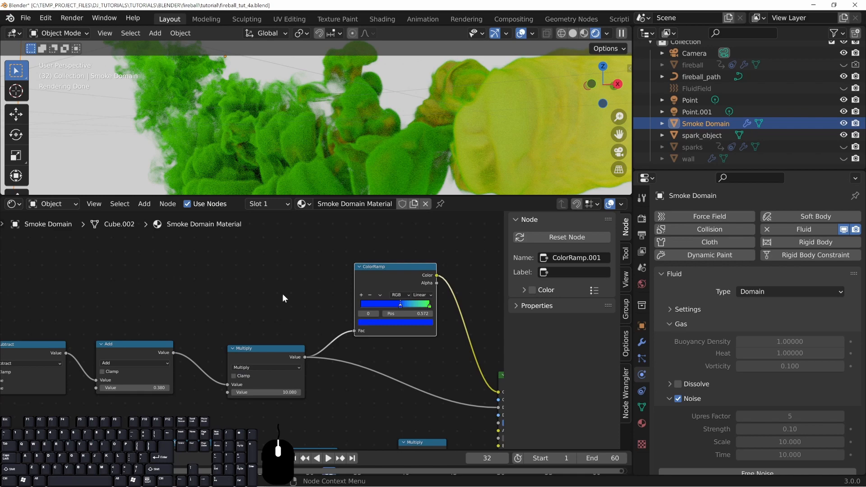
Step: Connect the Volume Info Density output directly to the Fac input of the smoke ColorRamp
middle_drag(282, 299, 317, 292)
scroll(338, 315, down, 7)
drag(37, 372, 126, 286)
drag(334, 326, 335, 327)
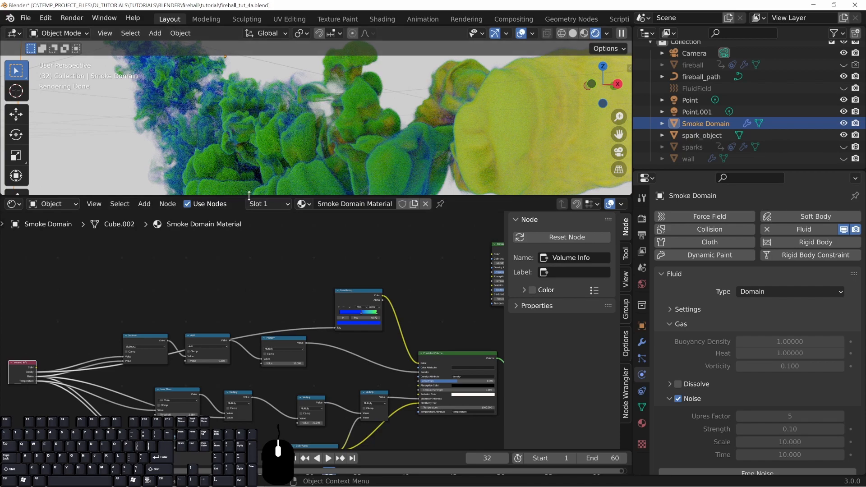
Step: Enlarge the 3D viewport and set the ColorRamp's blue stop to position 0 and the green stop to 1
drag(249, 196, 250, 297)
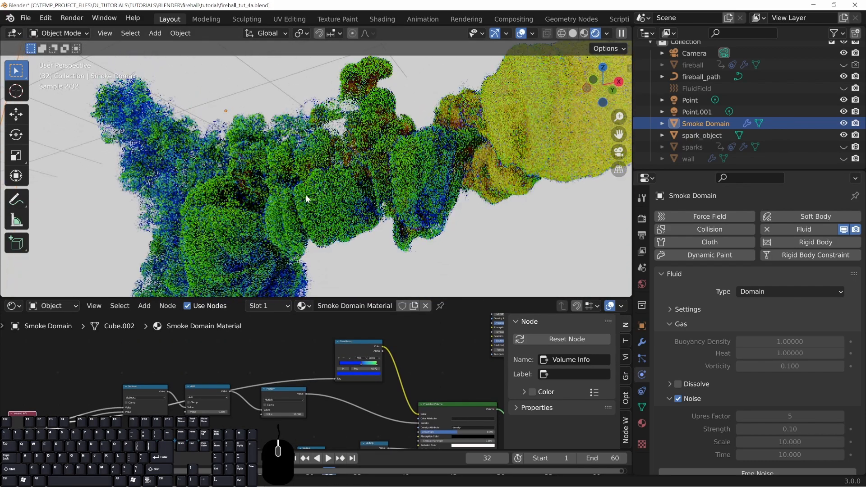
scroll(299, 334, up, 3)
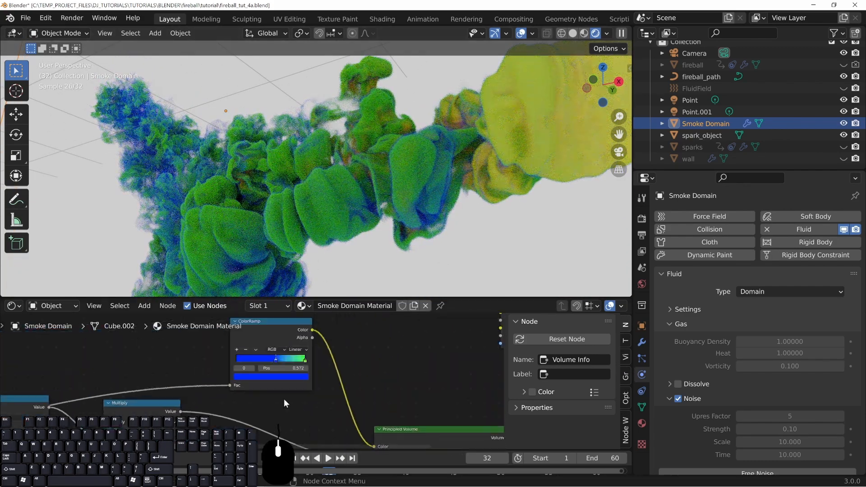
drag(276, 359, 210, 364)
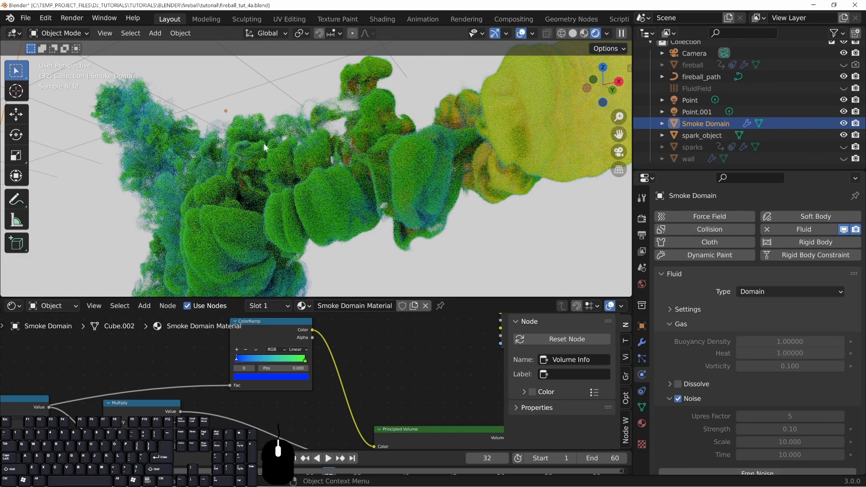
drag(305, 359, 332, 369)
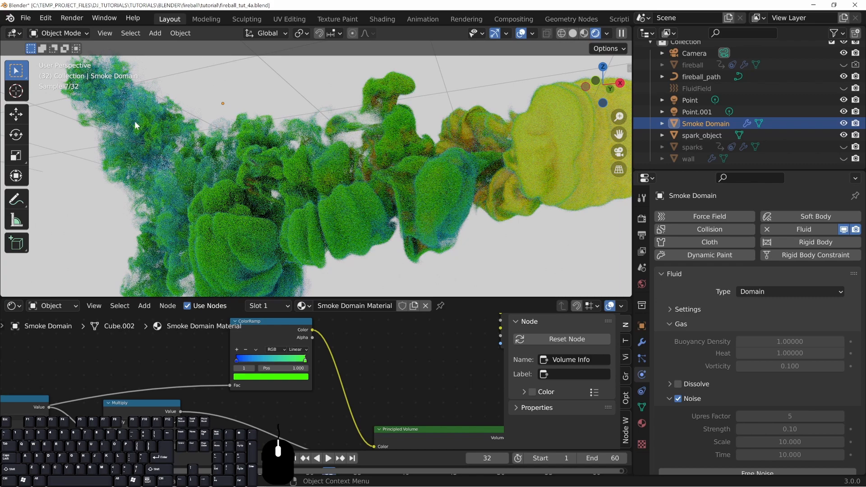
Step: Add a middle stop to the ColorRamp at position 0.5 and color it purple
click(236, 349)
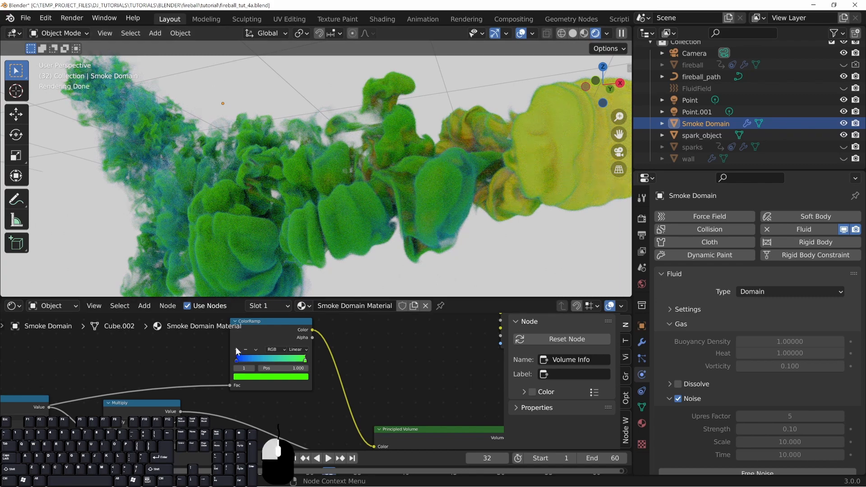
click(284, 377)
drag(279, 320, 281, 315)
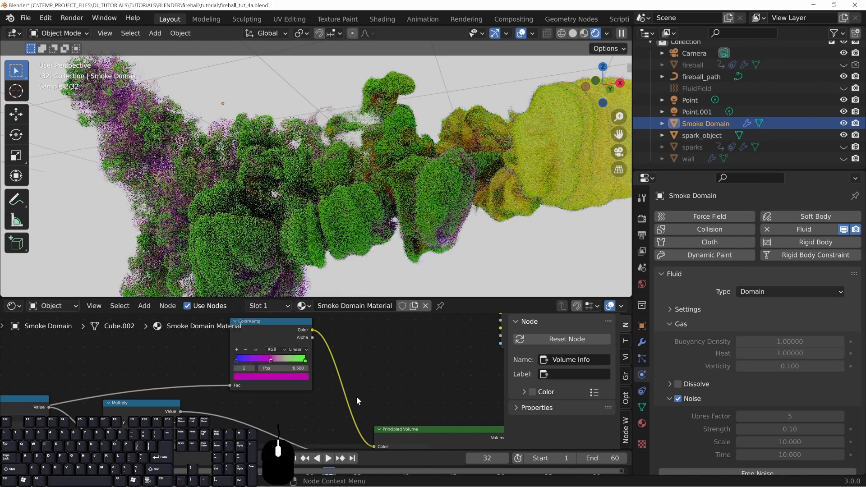
Step: Shift the ColorRamp stops to about 0.37 for blue, 0.764 for purple and 0.940 for green, and inspect the smoke
drag(238, 360, 288, 359)
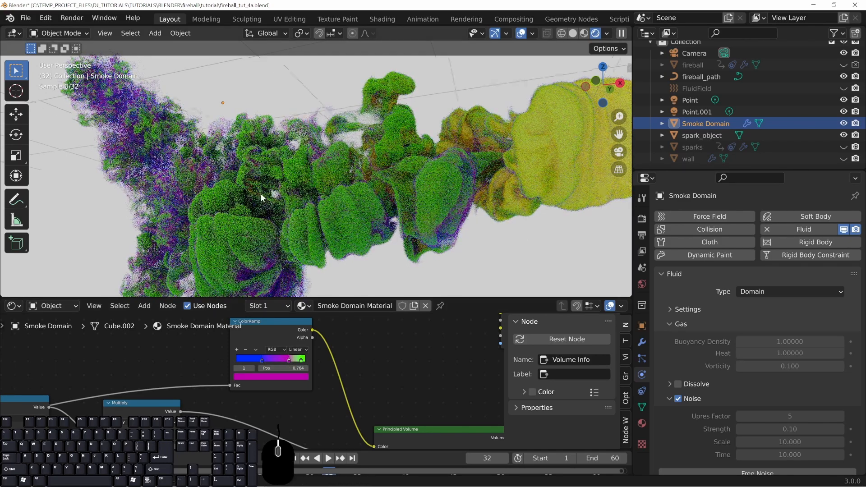
middle_drag(261, 194, 354, 195)
scroll(360, 199, up, 7)
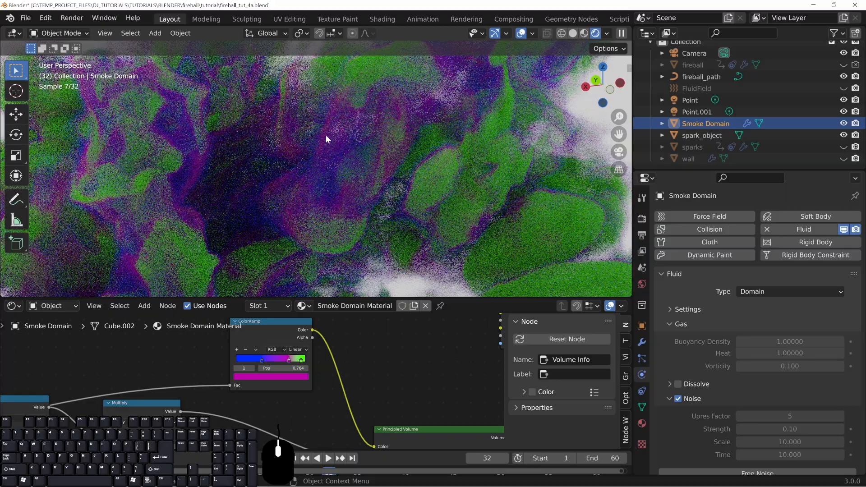
scroll(484, 245, down, 5)
middle_drag(437, 242, 357, 234)
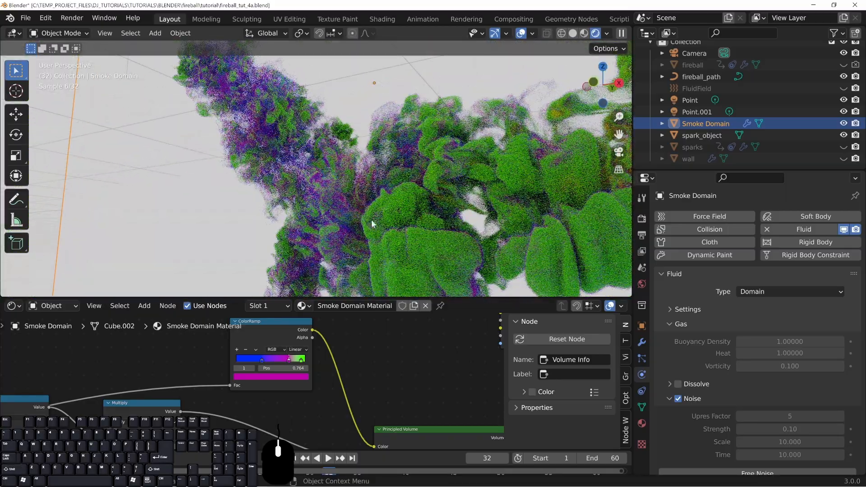
scroll(385, 205, down, 8)
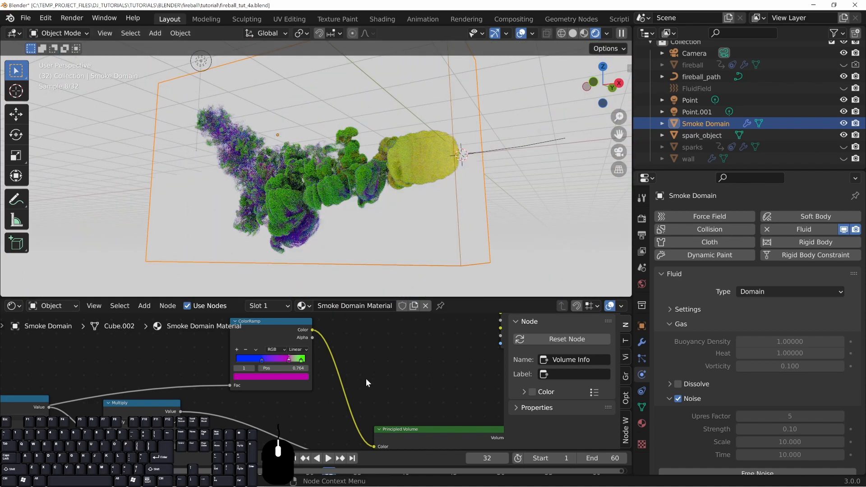
Step: Recolor the blue stop near-white with saturation 0.109 and value 1, and desaturate the purple stop to grey
scroll(294, 379, up, 2)
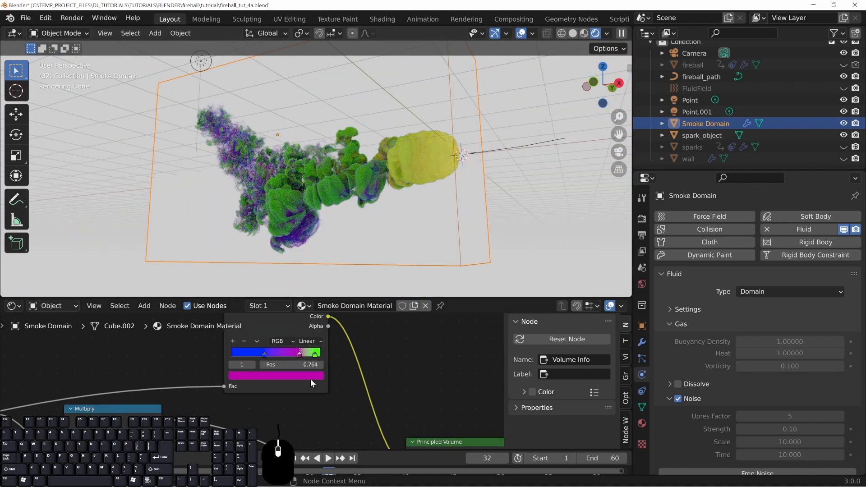
click(267, 352)
click(276, 375)
click(269, 276)
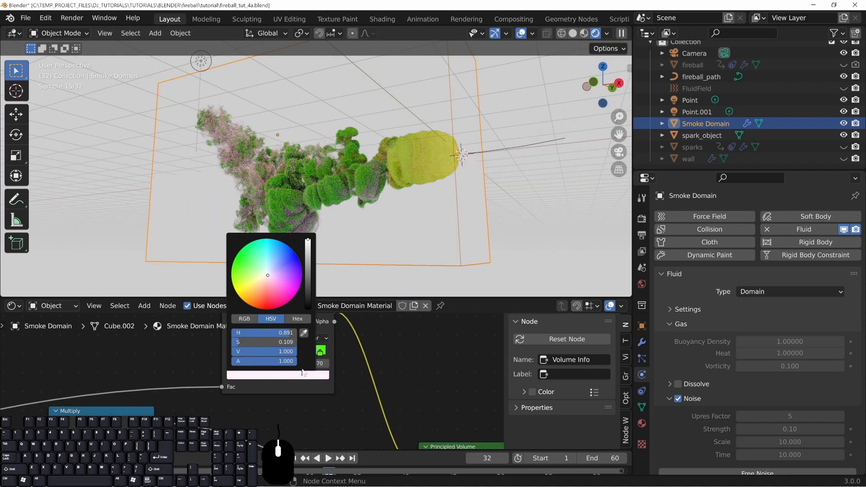
click(299, 353)
click(297, 375)
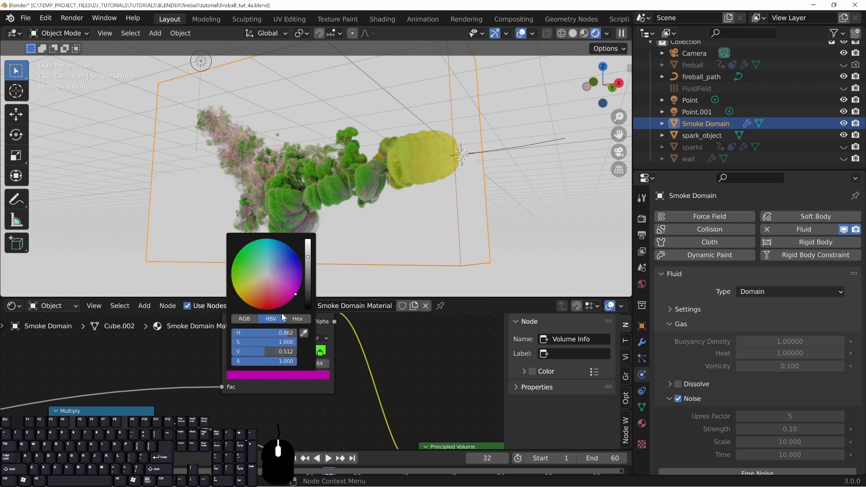
drag(247, 342, 221, 342)
Step: Turn the ColorRamp's green stop black by removing its saturation and lowering its value to 0
click(321, 352)
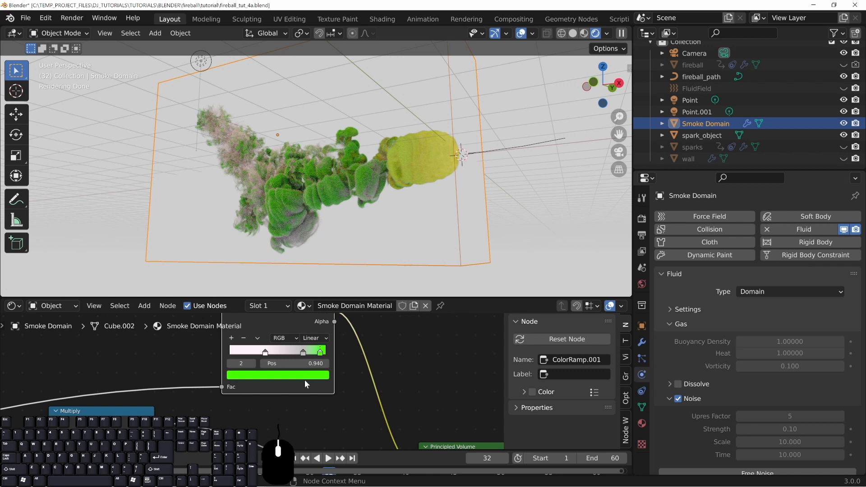
click(270, 375)
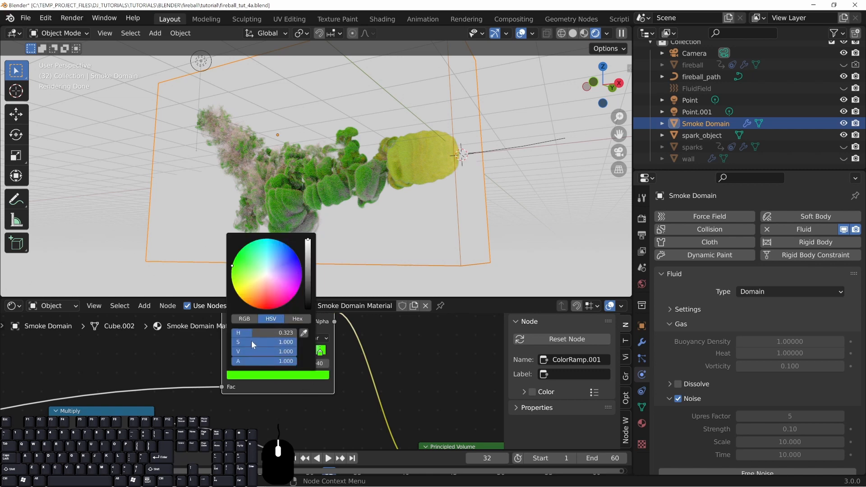
drag(293, 342, 234, 342)
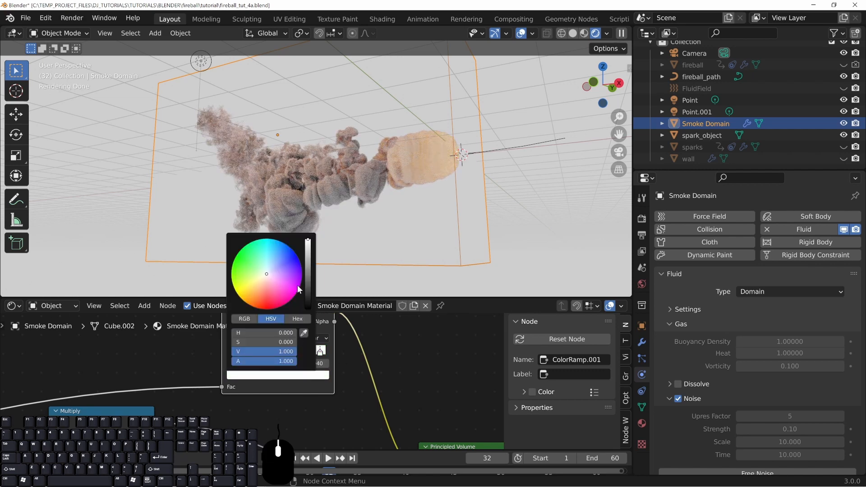
drag(310, 263, 310, 311)
scroll(312, 198, up, 5)
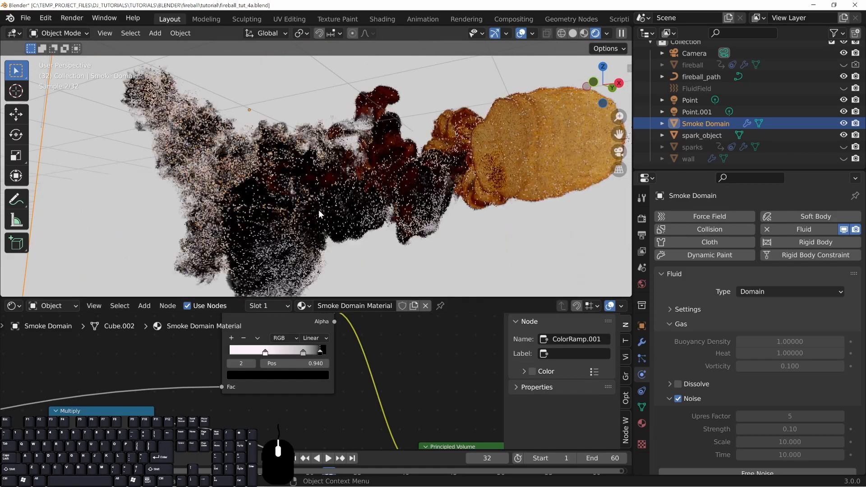
scroll(262, 188, down, 5)
middle_drag(261, 188, 334, 199)
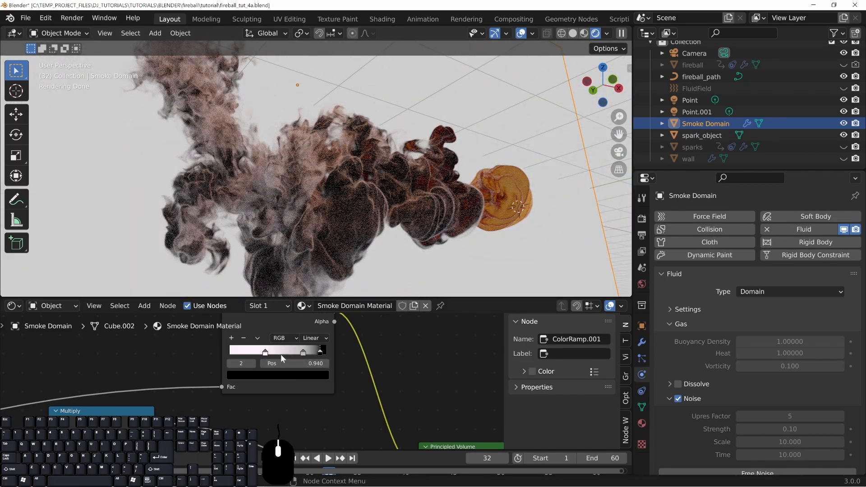
Step: Undo the latest trial edits and leave the near-white stop at position 0 and the grey stop at 0.440
key(ctrl+z)
key(ctrl+z)
key(ctrl+z)
key(ctrl+z)
Step: Nudge the Volume Info node slightly up and closer to the Subtract node, and check the smoke from several angles
scroll(281, 393, down, 8)
middle_drag(49, 412, 158, 381)
drag(7, 400, 14, 389)
middle_drag(432, 185, 246, 183)
middle_drag(129, 180, 441, 186)
scroll(450, 185, up, 3)
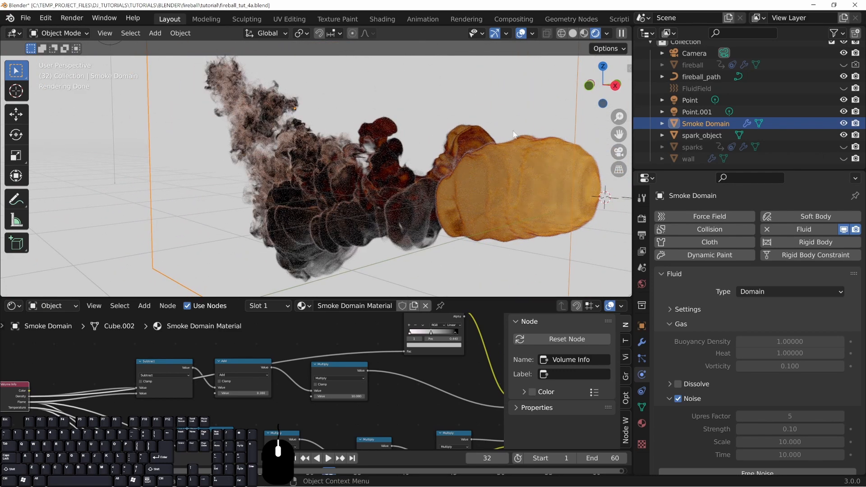
Step: Move the smoke ColorRamp back toward the density Multiply and select its middle grey stop
middle_drag(447, 256, 297, 221)
middle_drag(440, 377, 357, 412)
drag(350, 340, 273, 338)
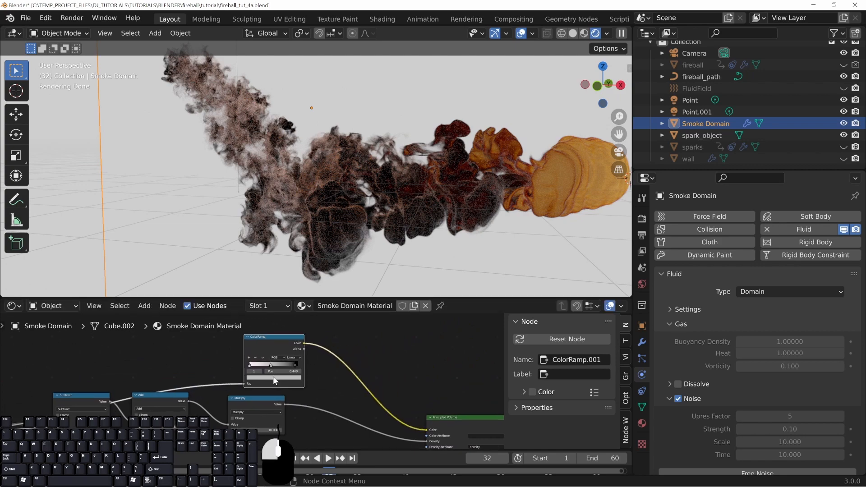
click(274, 378)
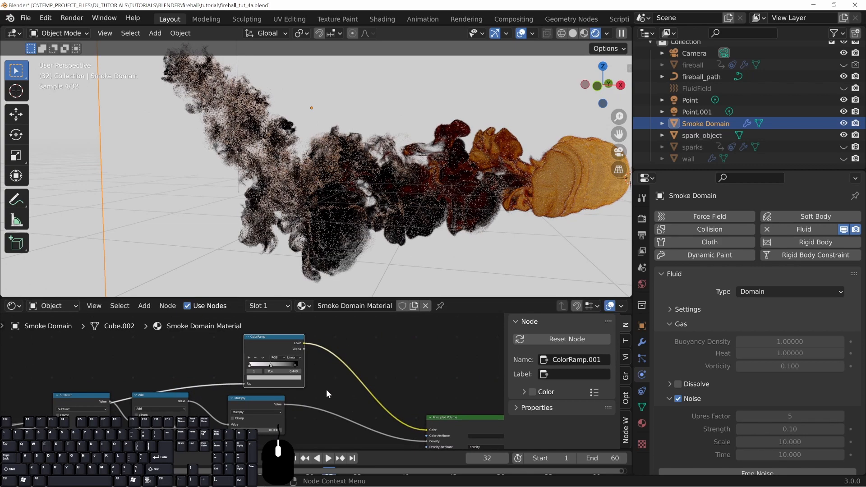
click(270, 364)
Step: Align the smoke ColorRamp directly above the density Multiply node
middle_drag(194, 370, 350, 338)
middle_drag(421, 365, 267, 393)
middle_drag(414, 405, 368, 367)
mouse_move(420, 380)
mouse_down()
mouse_move(417, 372)
mouse_move(423, 376)
mouse_up()
middle_drag(377, 351, 419, 397)
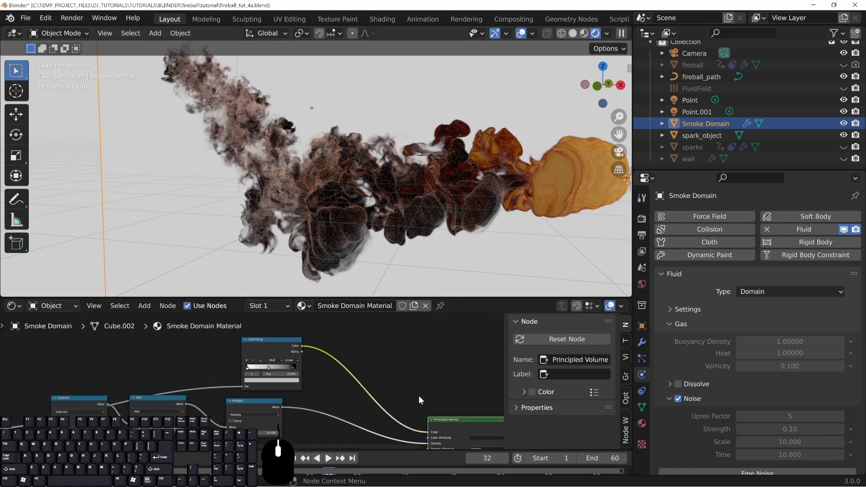
drag(288, 341, 270, 338)
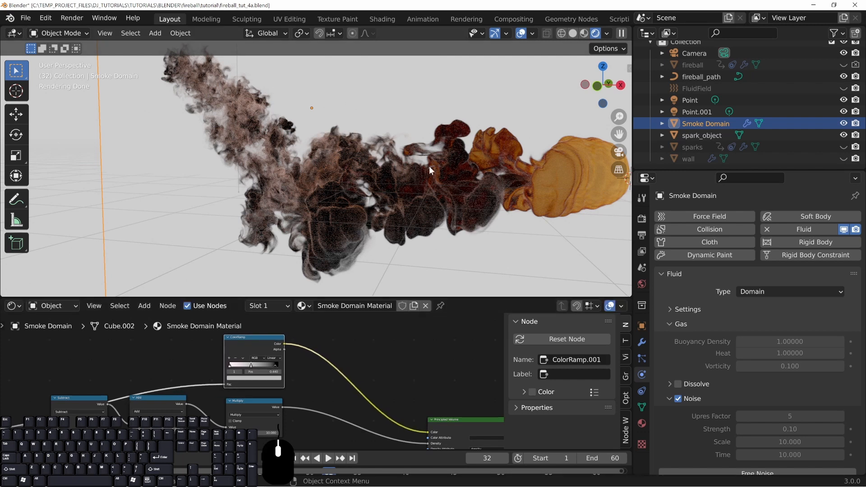
middle_drag(246, 361, 245, 361)
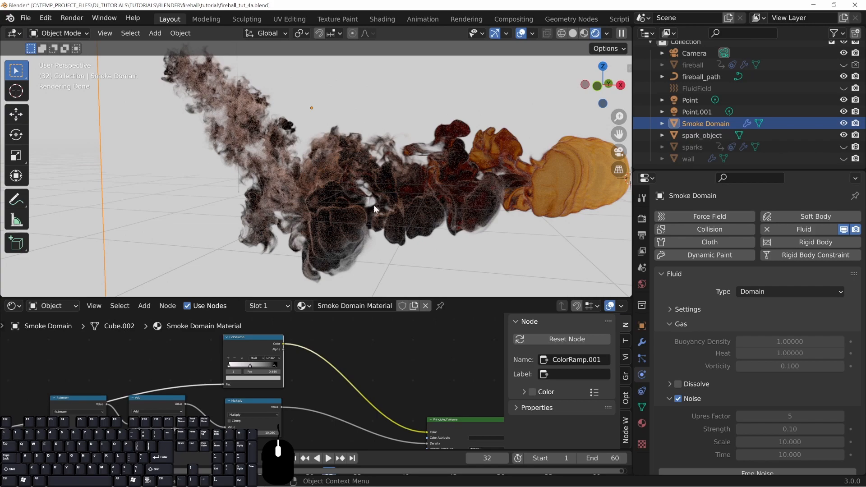
Step: Move the ColorRamp's black stop to position 1.000 and open its color for editing
middle_drag(375, 205, 369, 199)
scroll(392, 175, up, 3)
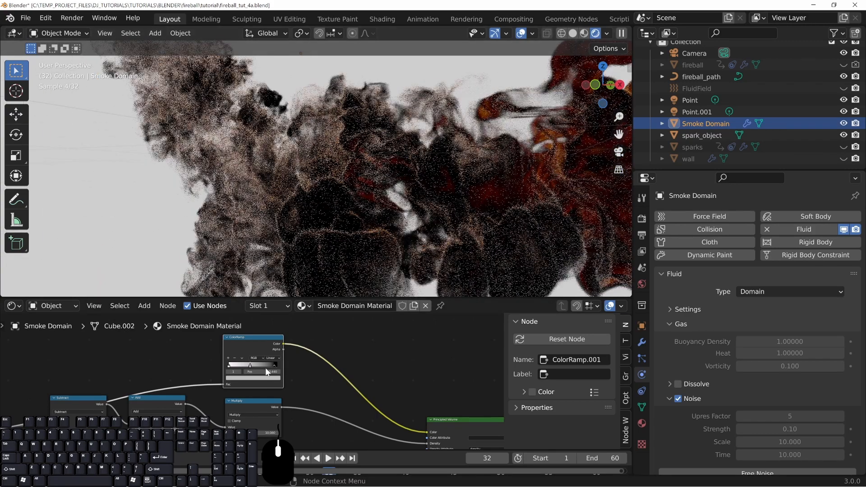
scroll(248, 375, up, 1)
drag(274, 362, 286, 362)
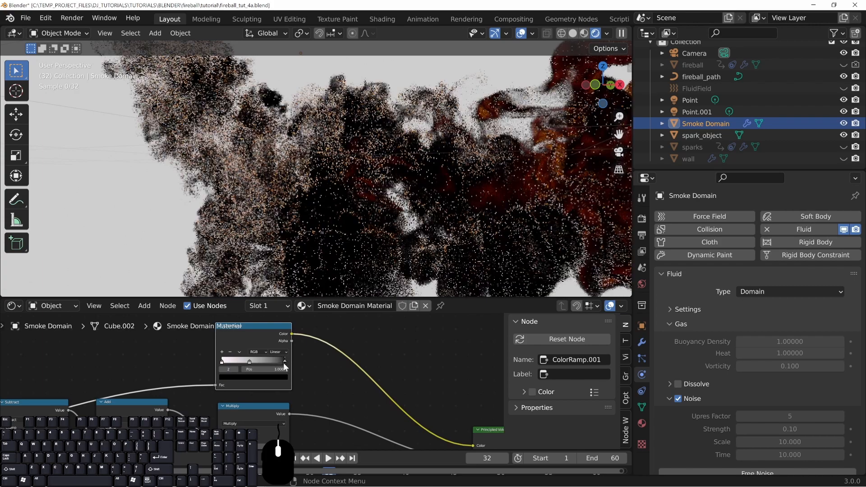
click(270, 376)
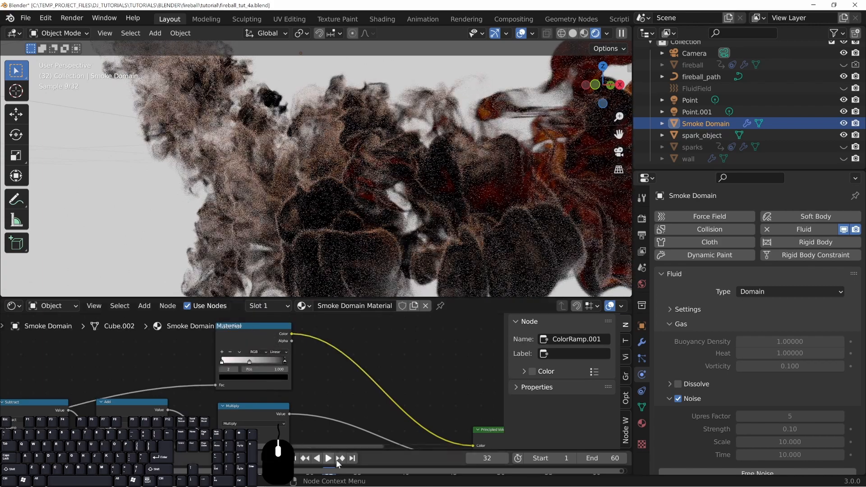
Step: Go to frame 20 and insert a keyframe on the black color of the smoke ColorRamp's end stop
drag(331, 449, 312, 371)
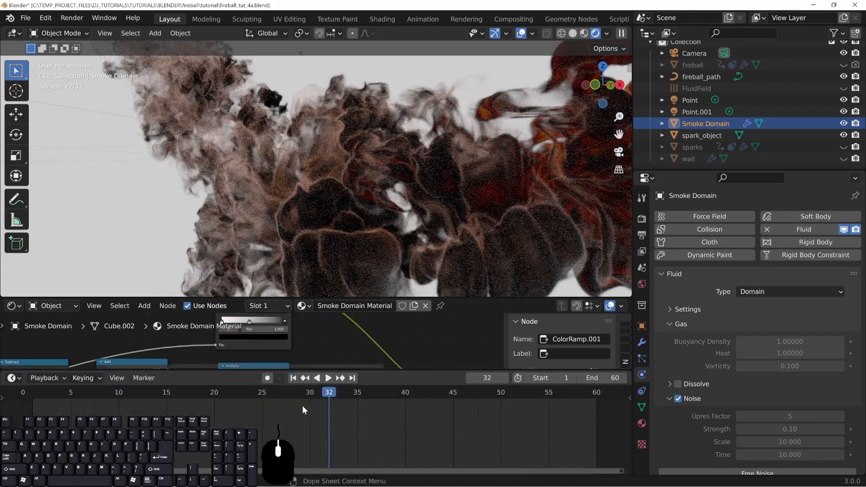
click(215, 393)
key(space)
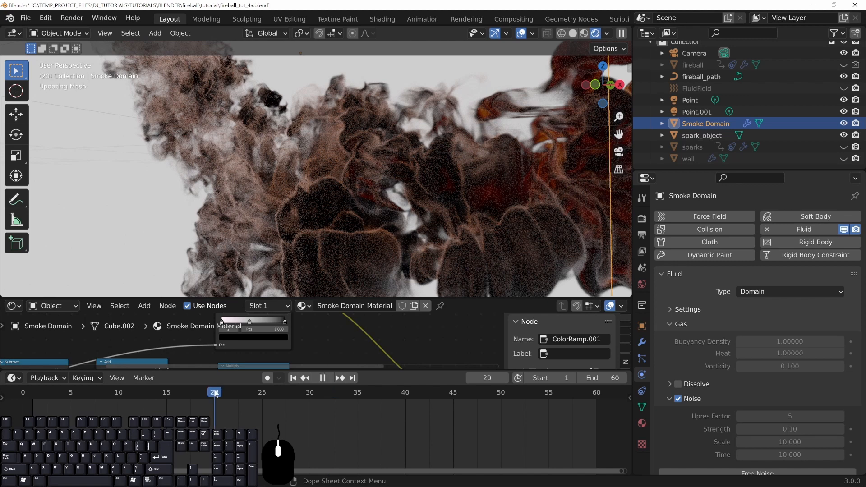
right_click(262, 338)
key(Escape)
middle_drag(316, 334, 302, 356)
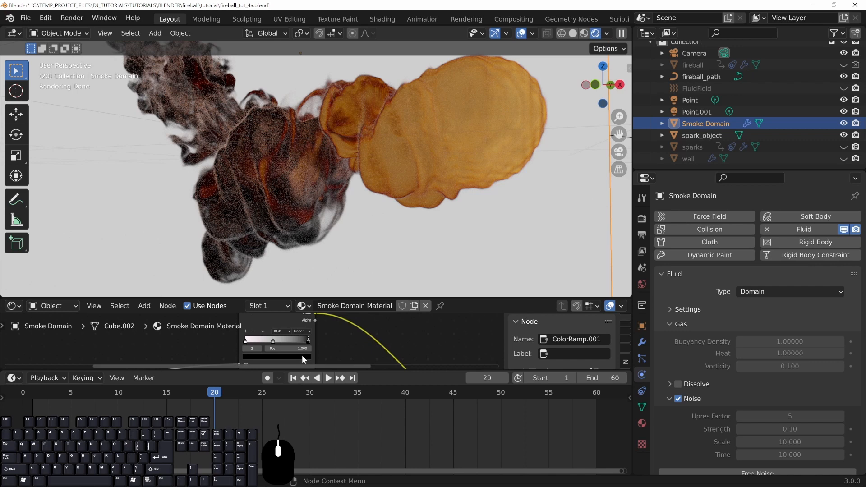
right_click(294, 355)
click(232, 351)
drag(283, 374, 286, 419)
scroll(323, 402, up, 2)
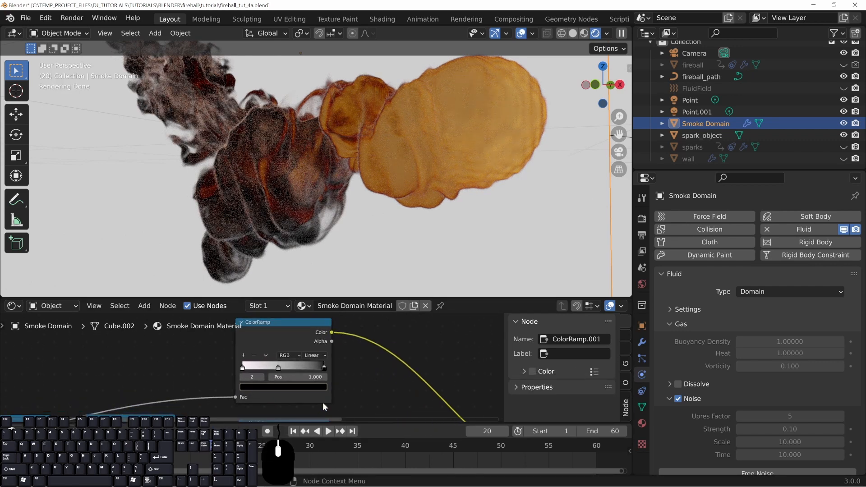
right_click(259, 380)
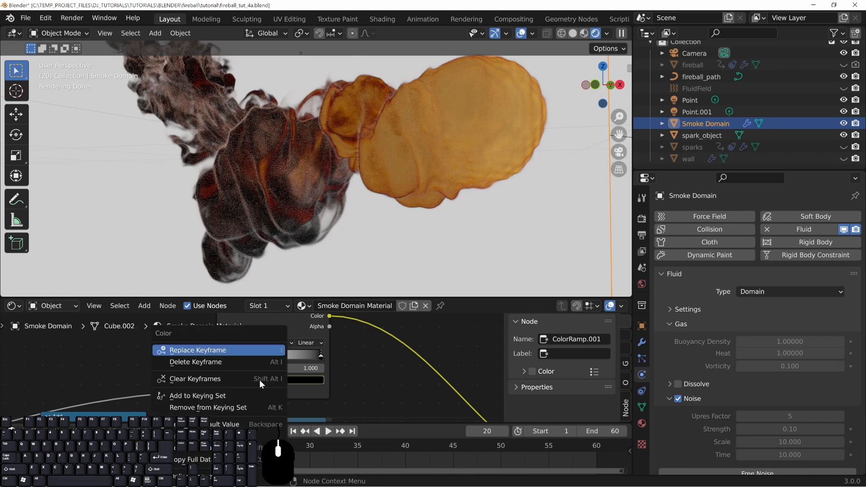
click(259, 379)
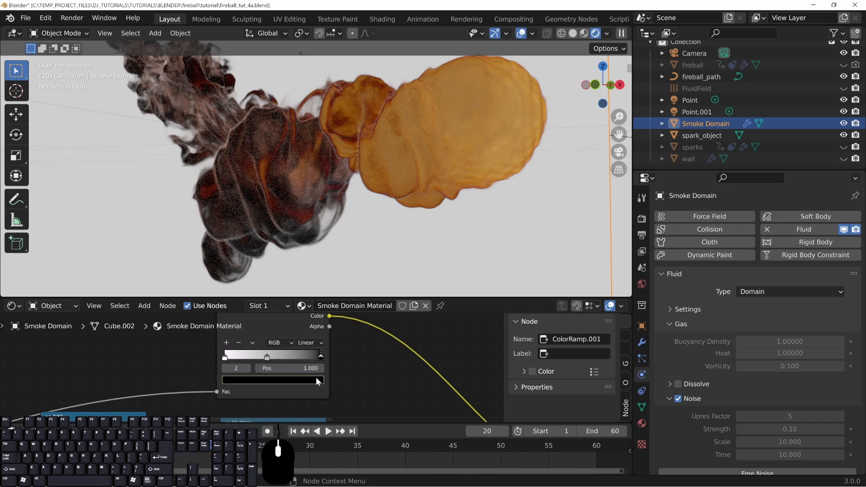
Step: At frame 40, set the ColorRamp's end stop to saturated blue, hue 0.668, and insert a color keyframe
scroll(310, 402, up, 2)
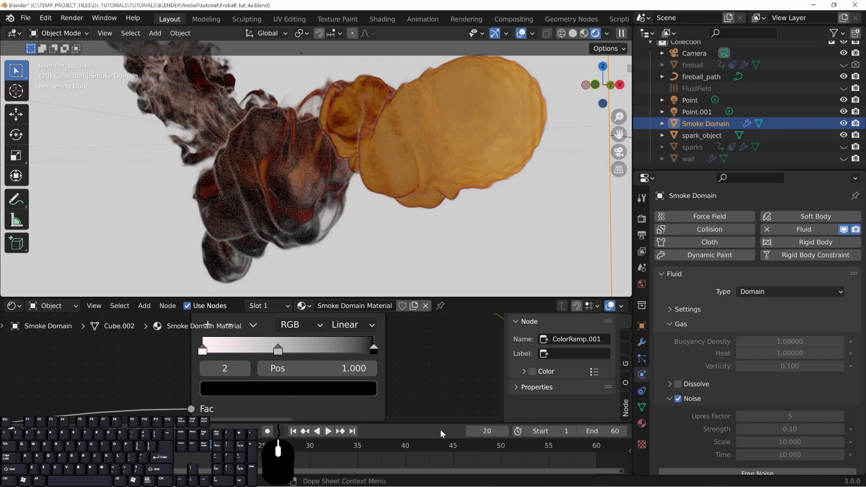
click(408, 449)
click(280, 389)
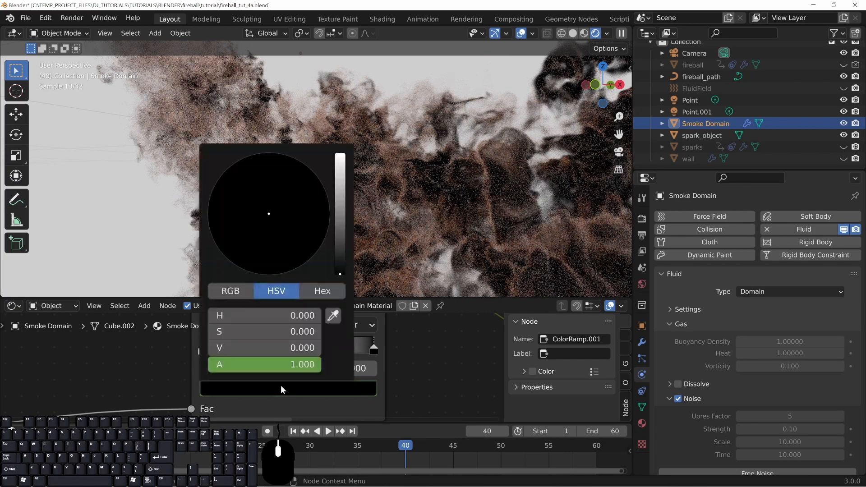
drag(346, 254, 340, 155)
drag(289, 226, 322, 244)
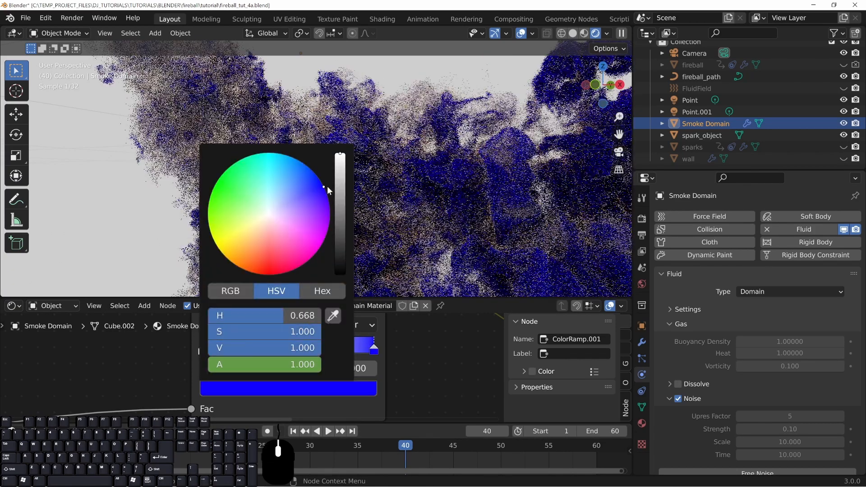
right_click(326, 388)
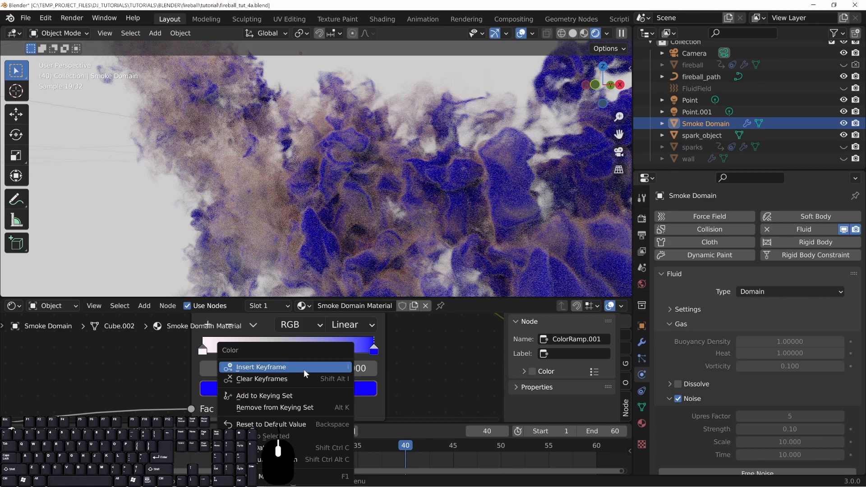
click(304, 369)
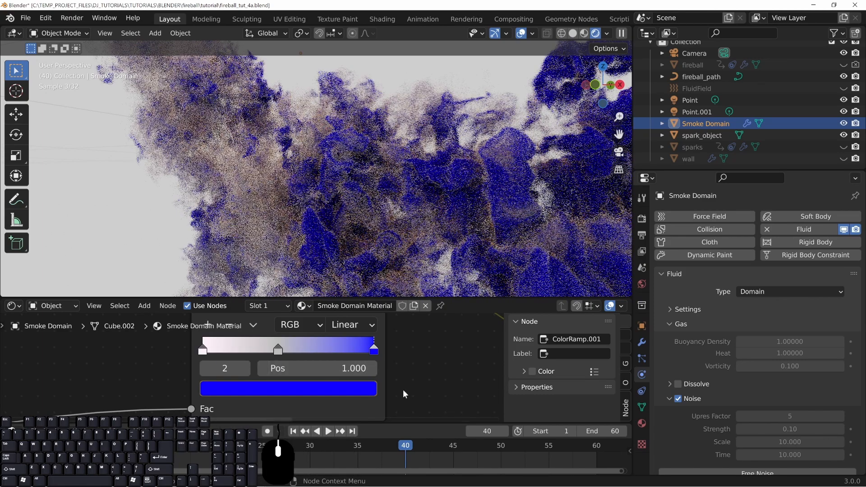
Step: Step back through frames 35, 30, 25 and 20 to examine how the smoke color animates
click(358, 444)
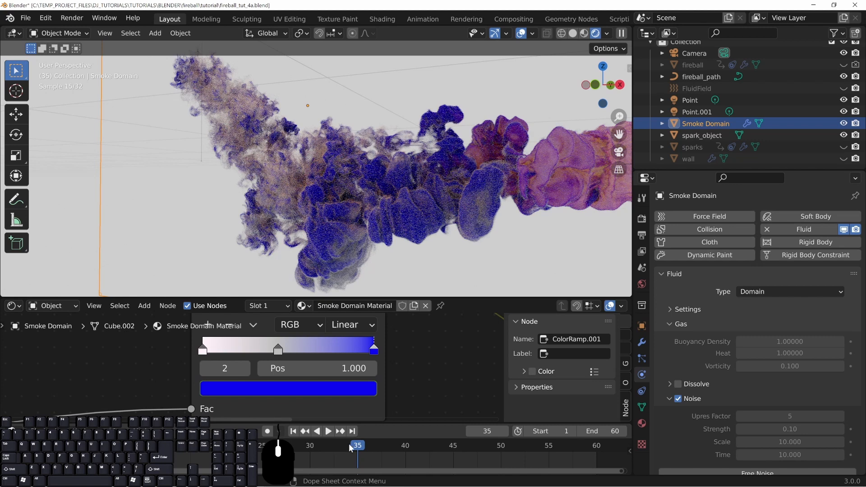
click(311, 447)
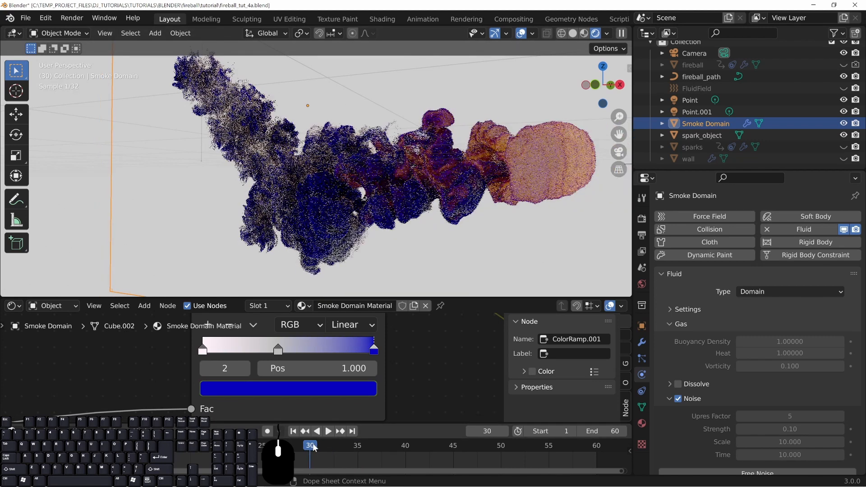
click(317, 431)
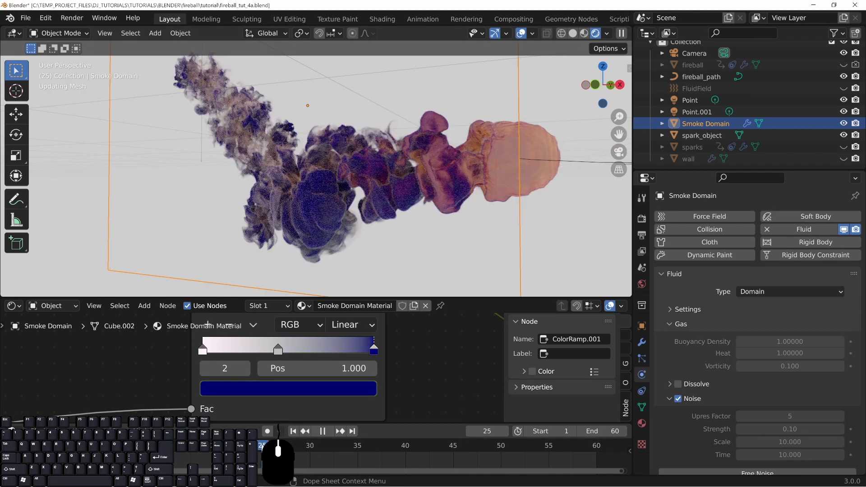
click(322, 431)
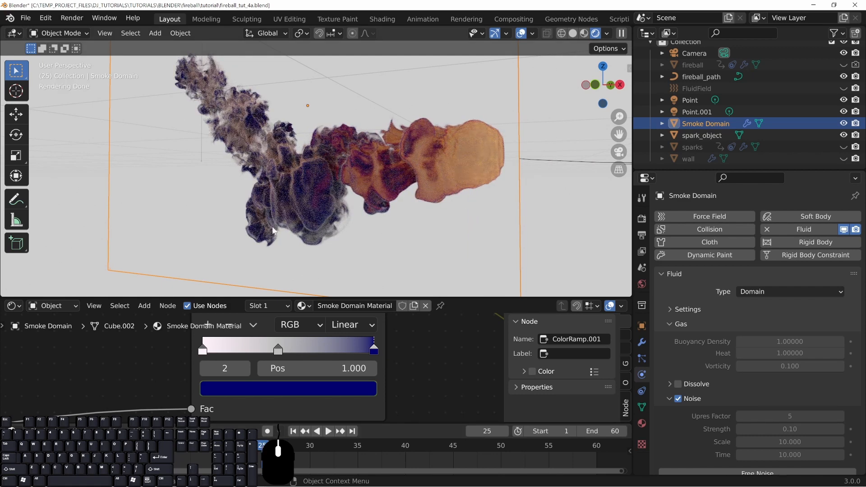
middle_drag(344, 107, 316, 159)
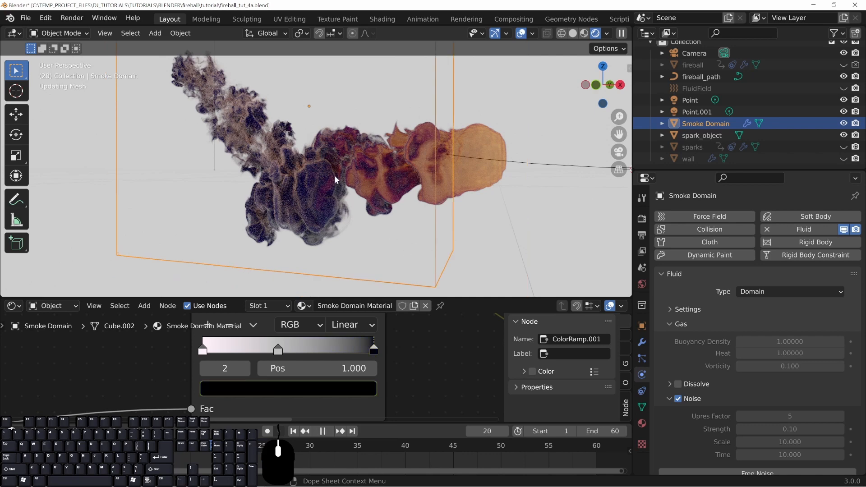
key(space)
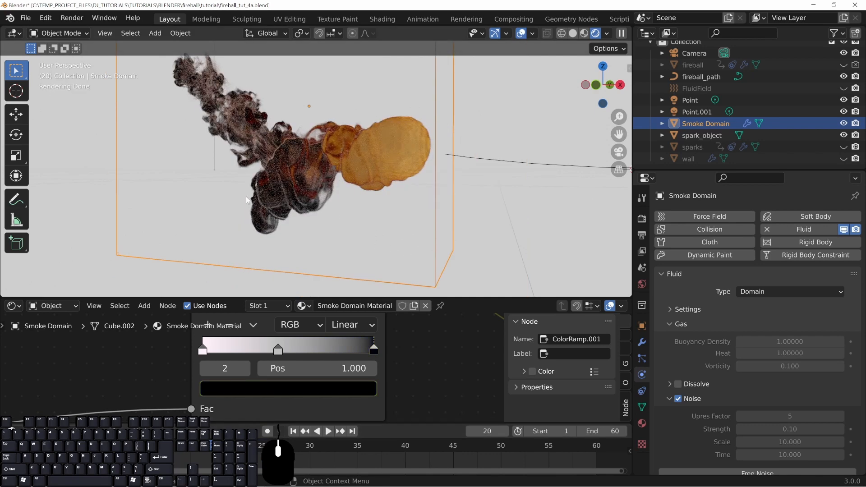
middle_drag(334, 194, 249, 193)
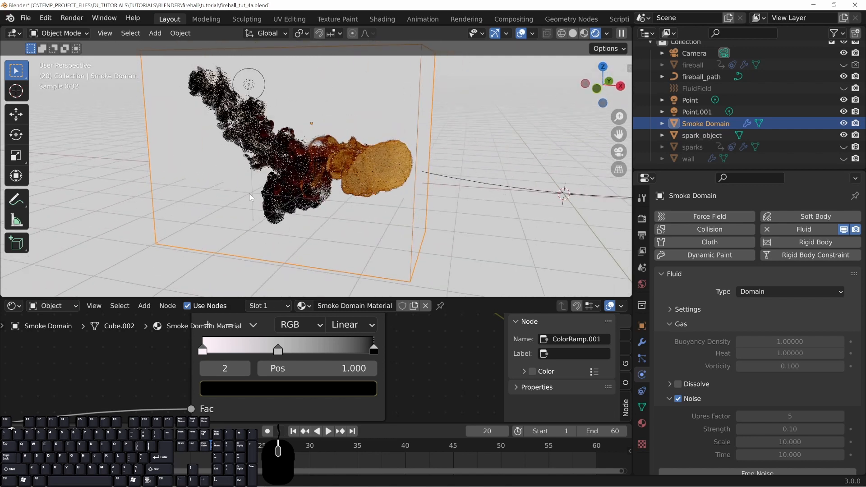
scroll(251, 194, down, 1)
Step: Clear the keyframes from the ColorRamp's end stop color
drag(300, 298, 300, 199)
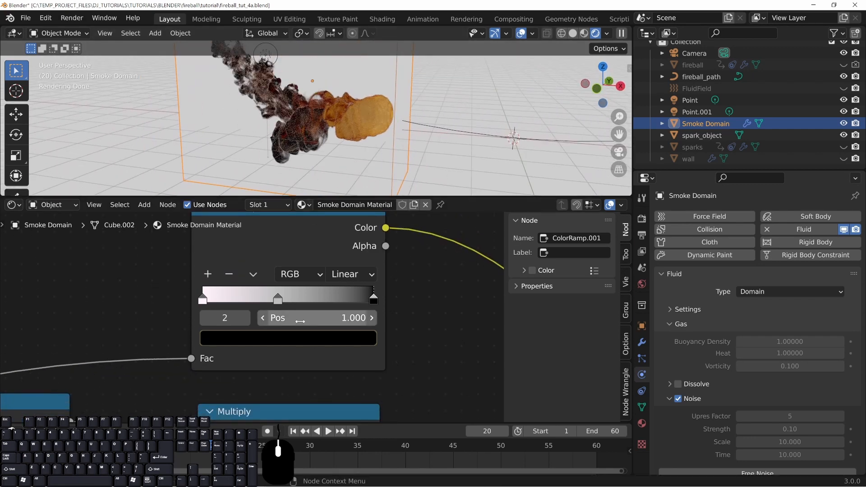
right_click(272, 340)
click(223, 354)
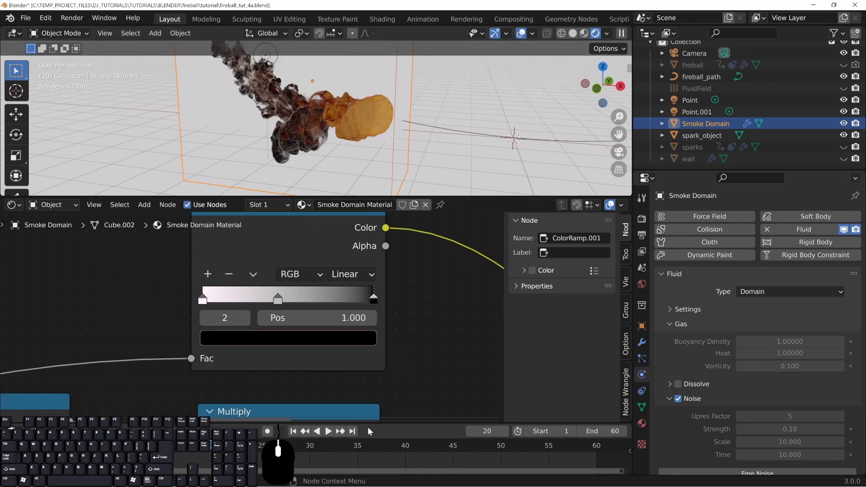
Step: At frame 40, make the ColorRamp's end stop white and move the middle grey stop to position 0.539
click(405, 443)
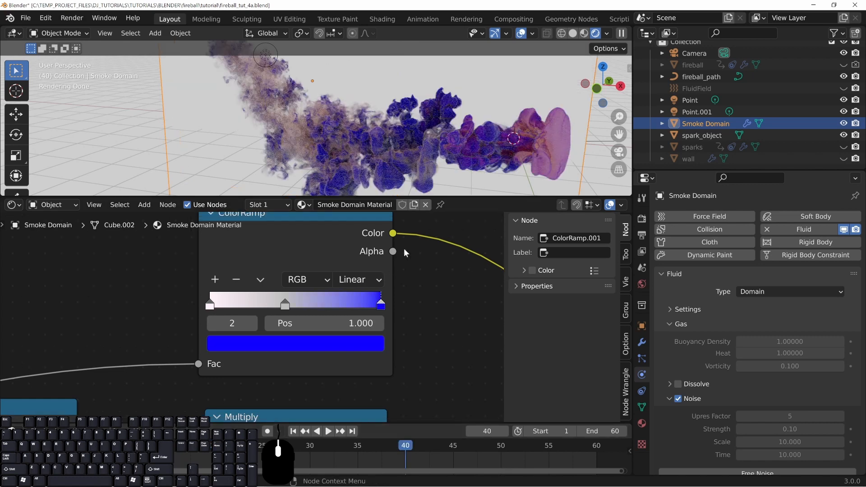
click(317, 343)
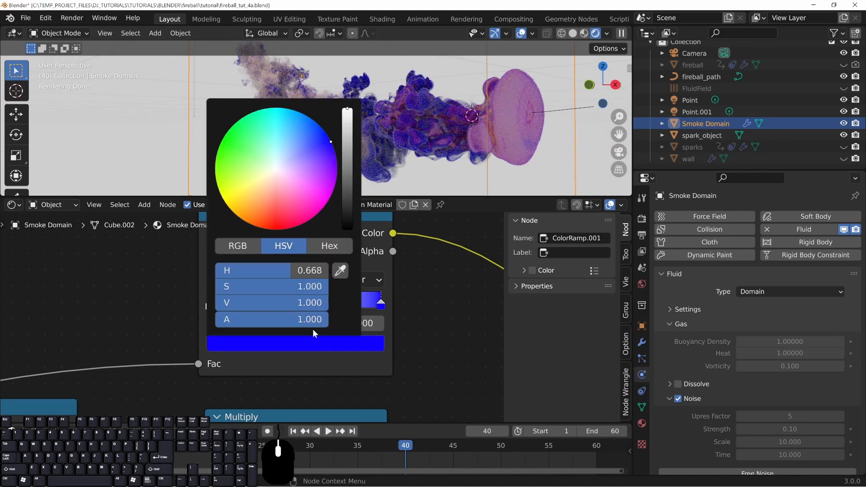
click(278, 166)
drag(348, 137, 347, 109)
drag(285, 304, 302, 306)
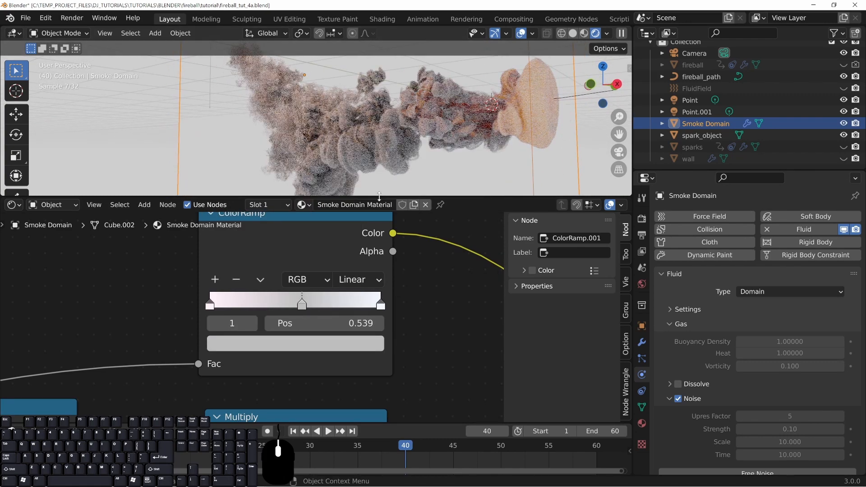
Step: Set the World background color to black and its strength to 0
drag(379, 199, 368, 326)
mouse_move(415, 203)
middle_down()
mouse_move(440, 214)
mouse_move(408, 214)
middle_up()
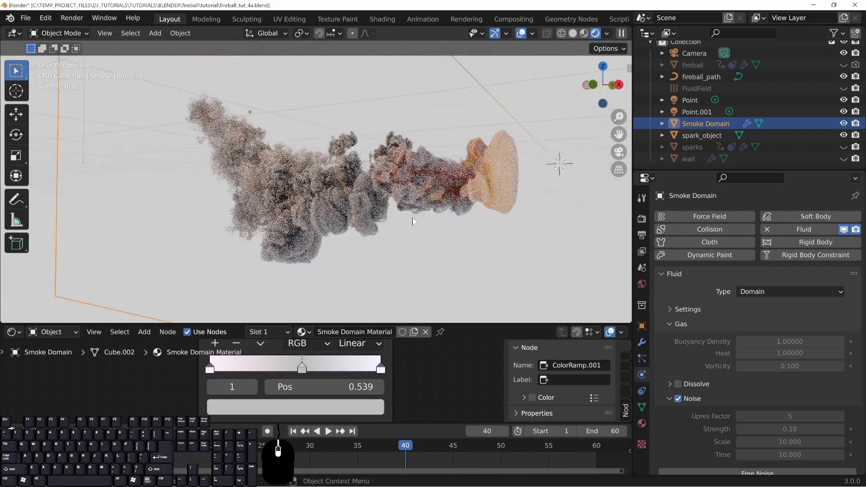
scroll(408, 214, up, 5)
middle_drag(414, 165, 217, 219)
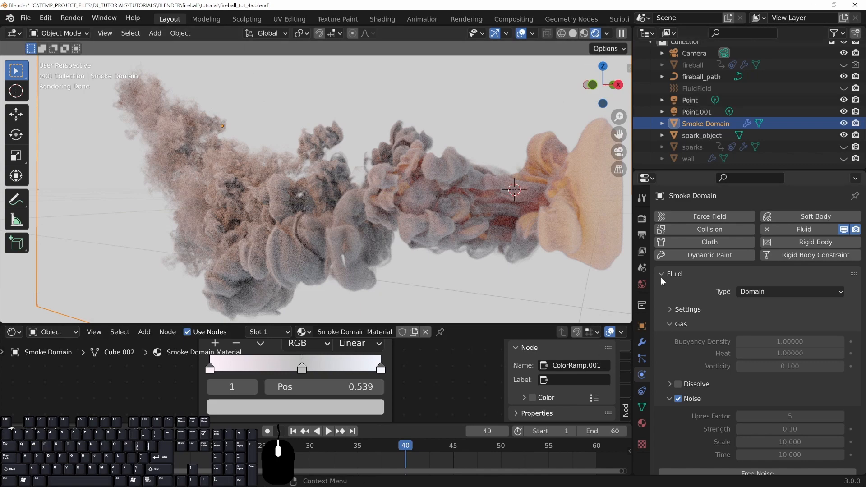
click(641, 284)
click(767, 291)
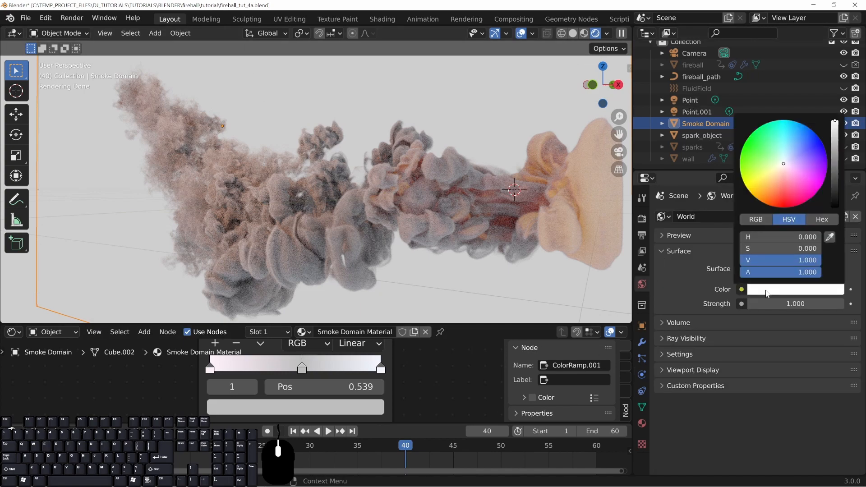
drag(835, 121, 835, 200)
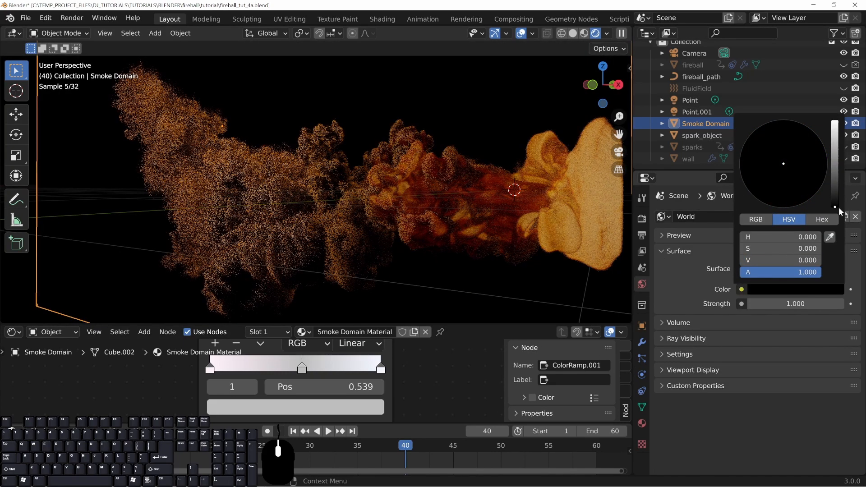
double_click(776, 303)
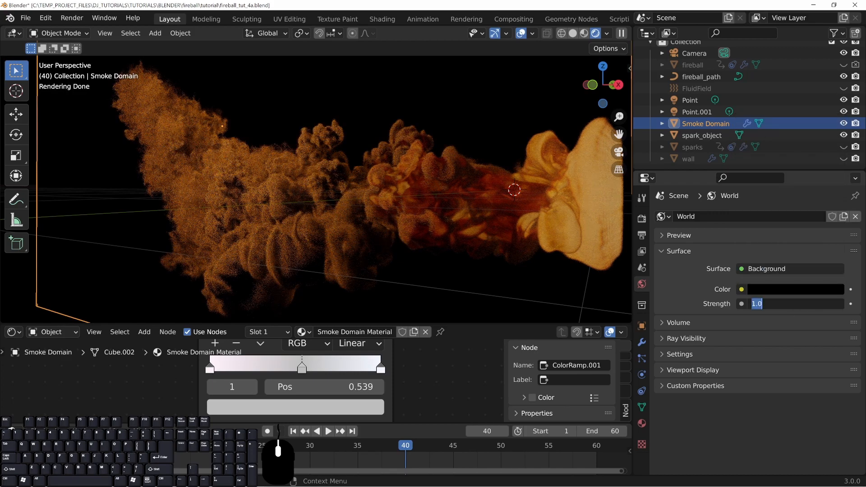
text(0)
key(Return)
Step: Change the Point light's color from orange to magenta and check the smoke's lighting from several angles
middle_drag(469, 228, 348, 179)
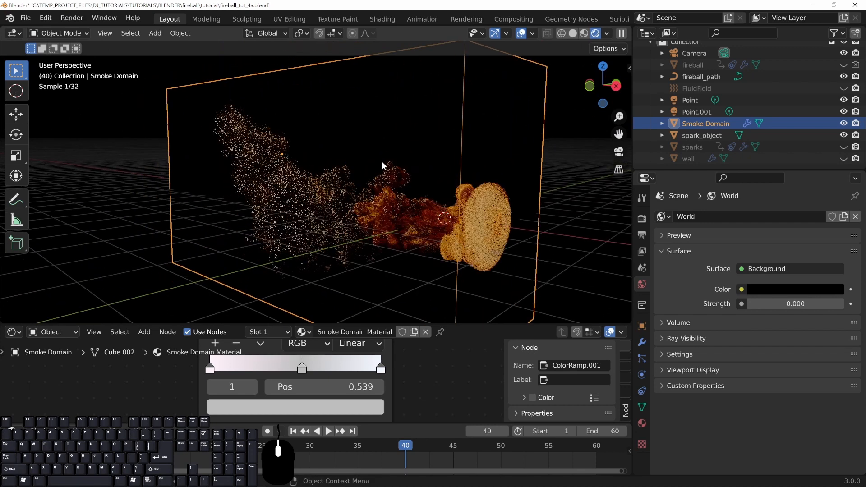
click(688, 100)
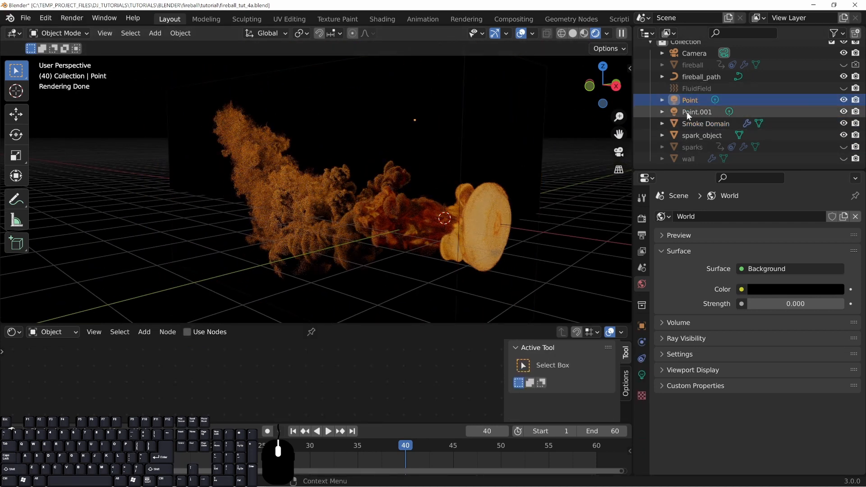
click(641, 375)
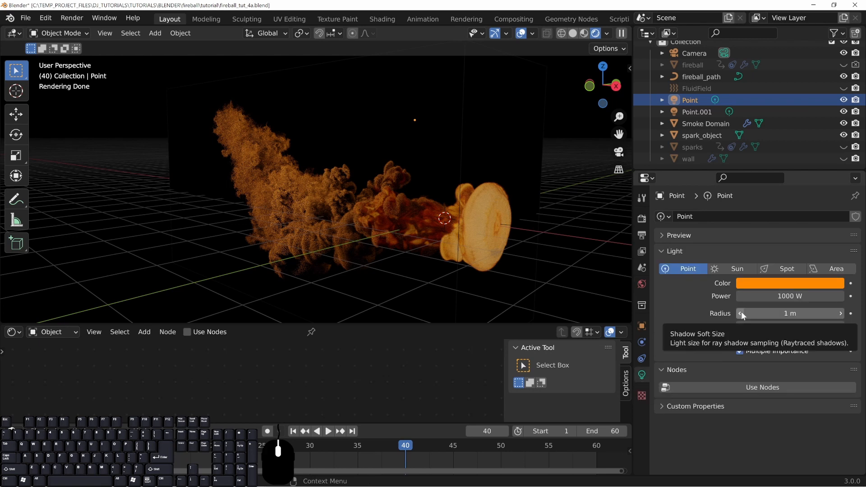
click(794, 284)
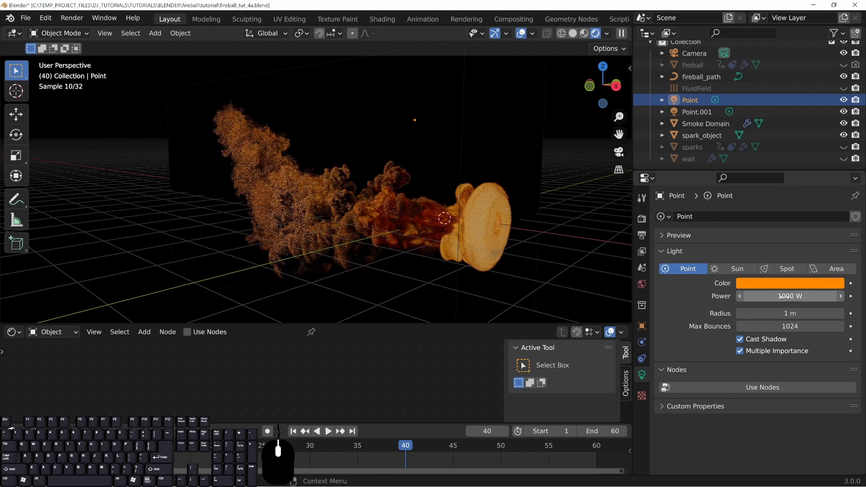
click(799, 284)
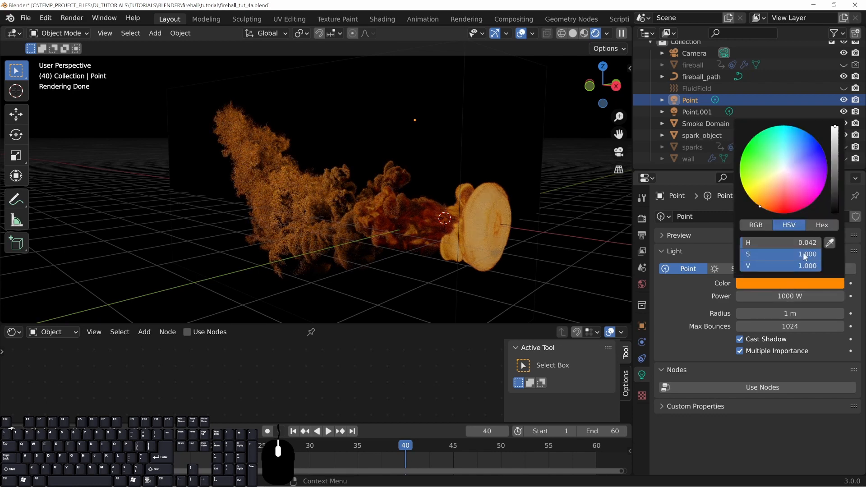
click(820, 184)
middle_drag(431, 191, 323, 196)
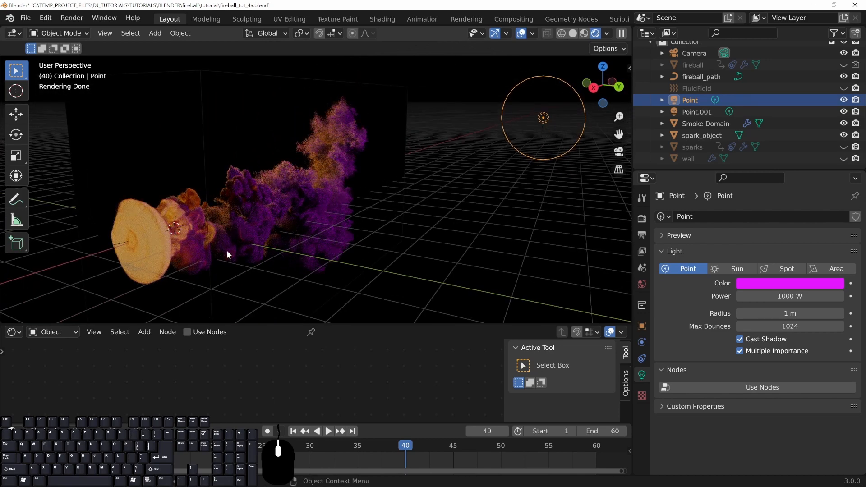
middle_drag(184, 215, 575, 112)
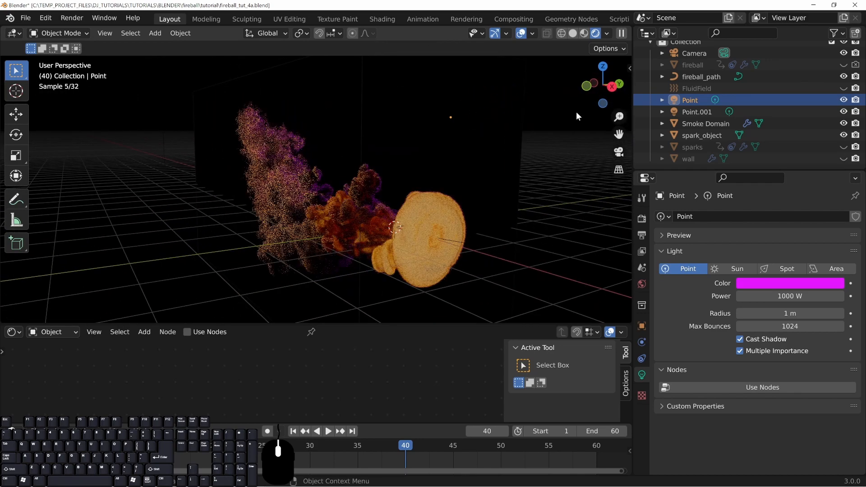
Step: Change the Point.001 light's color from orange to pure green and check the smoke's lighting from the side
click(695, 112)
click(795, 283)
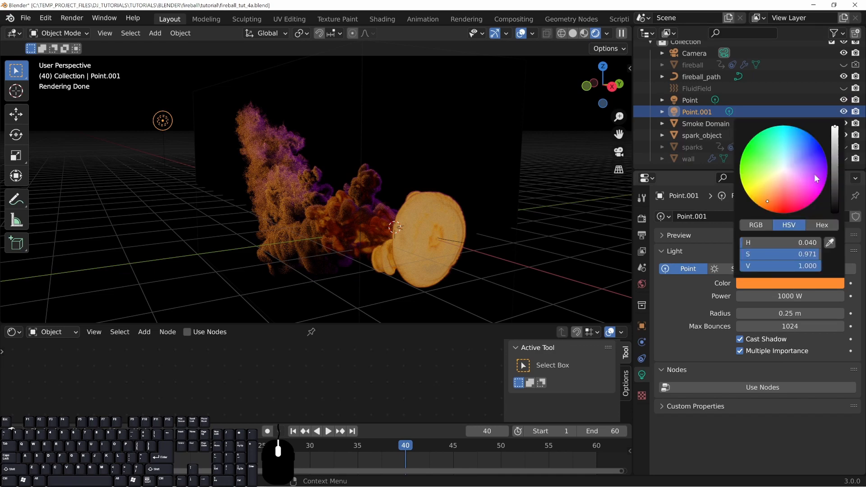
click(746, 151)
middle_drag(367, 157, 337, 152)
middle_drag(258, 185, 475, 142)
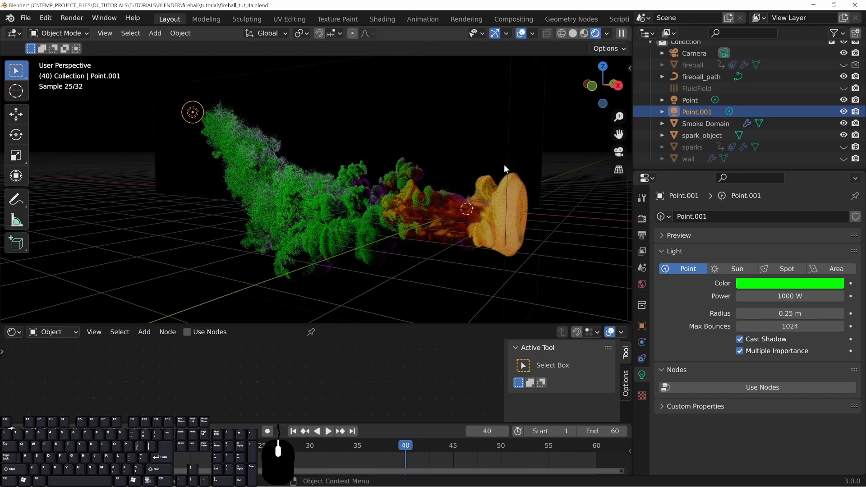
Step: Make the middle and end stops of the Smoke Domain material's smoke ColorRamp red
click(506, 164)
drag(338, 323, 338, 249)
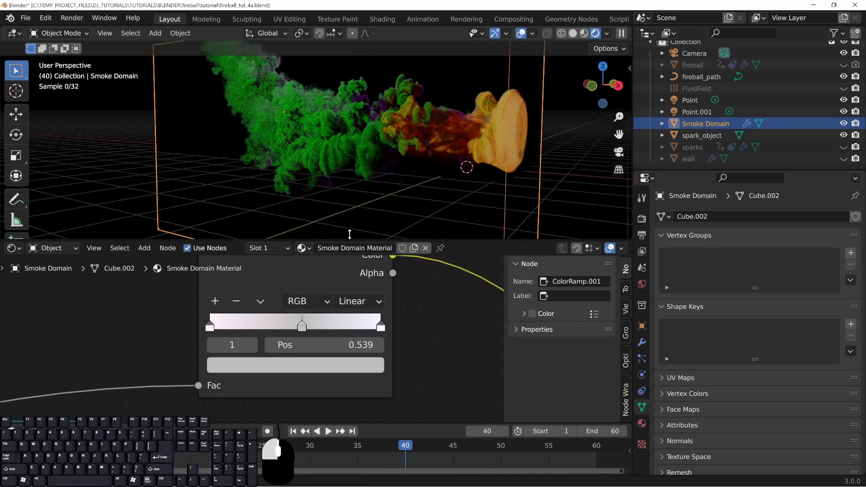
click(270, 376)
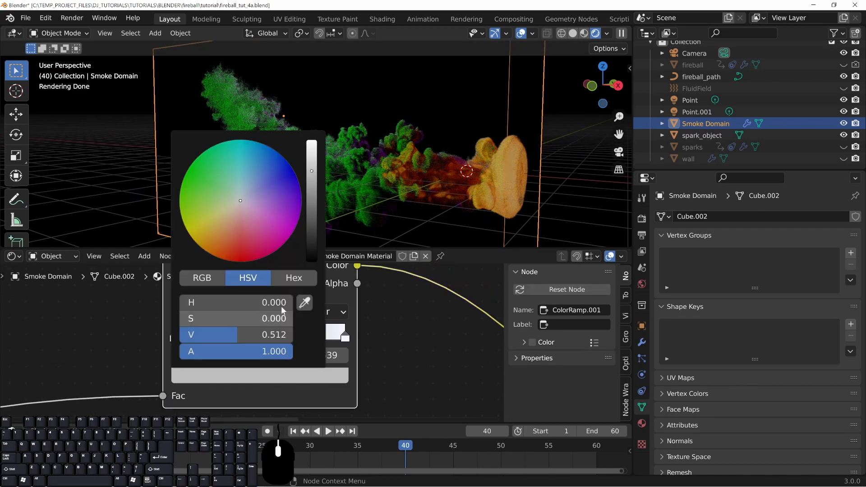
click(243, 256)
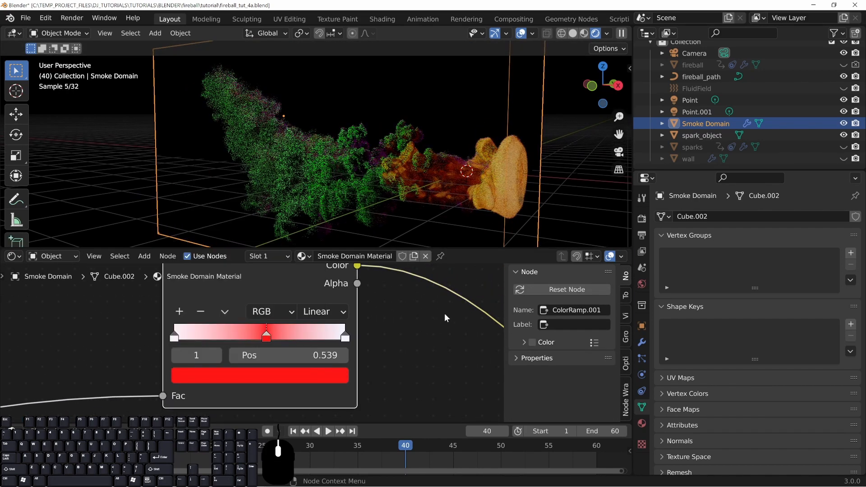
click(344, 336)
click(315, 376)
drag(282, 253, 243, 261)
middle_drag(462, 183, 380, 144)
Step: Change the ColorRamp's middle stop from red to blue
click(266, 336)
click(245, 370)
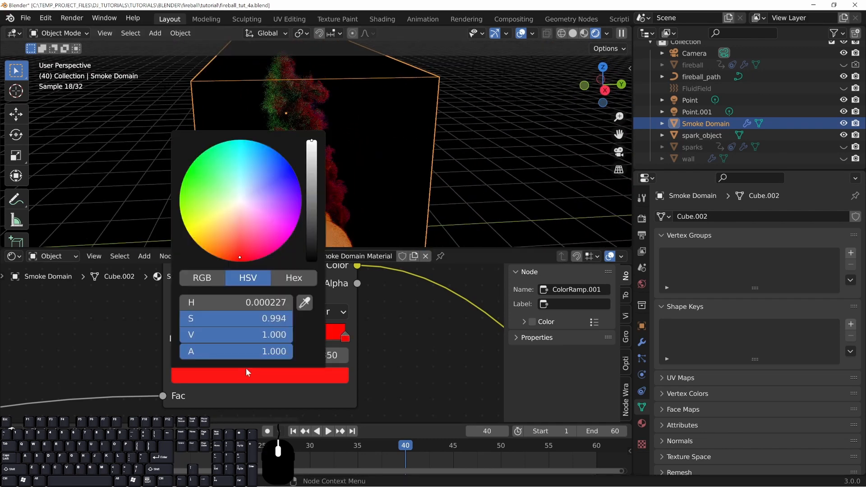
drag(250, 214, 334, 190)
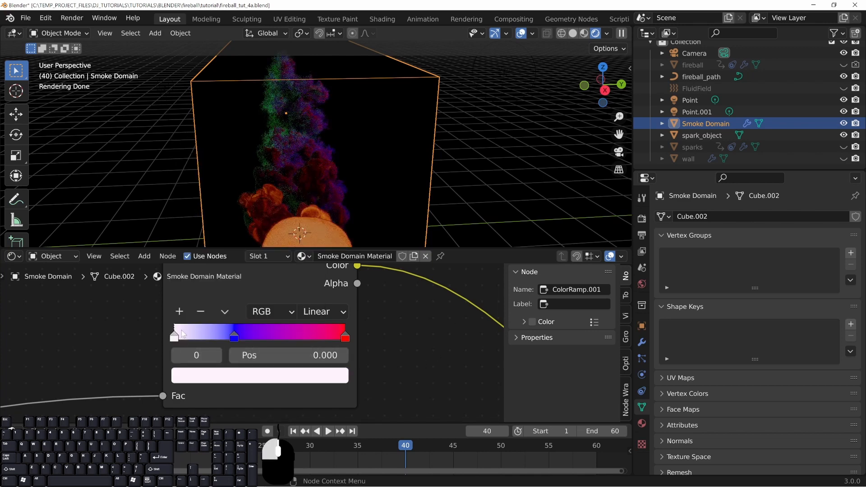
Step: Delete the ColorRamp's near-white start stop and move the blue stop to position 0.033
click(174, 337)
click(201, 312)
drag(230, 337, 174, 338)
middle_drag(357, 138, 330, 147)
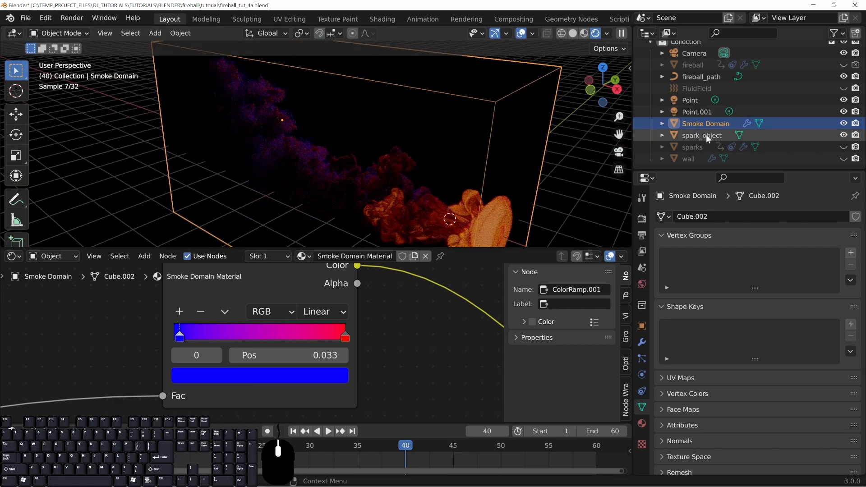
Step: Set the Point.001 light's color to light green and its power to 2000 W
click(698, 113)
click(790, 296)
click(789, 283)
click(773, 164)
click(767, 160)
click(787, 296)
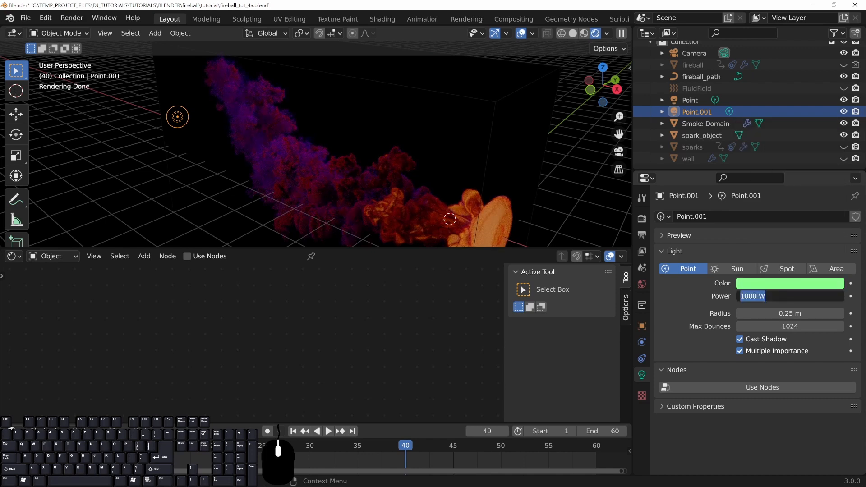
text(2)
key(Return)
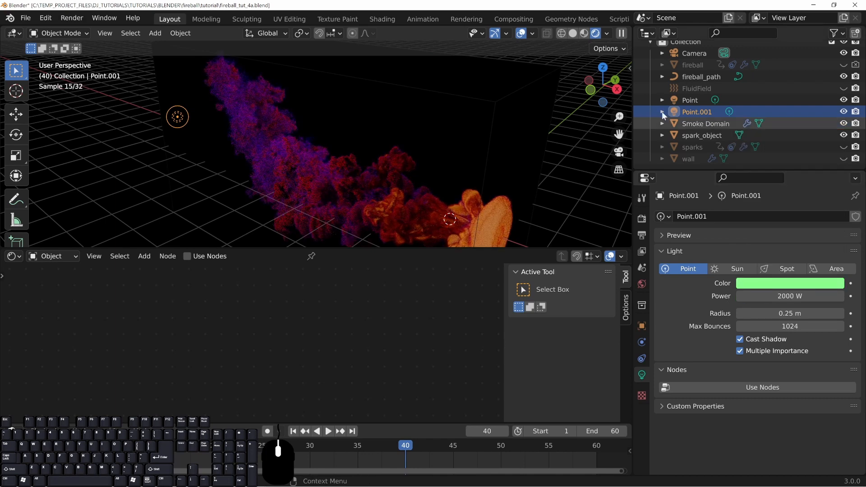
Step: Set the Point light's power to 2000 W and change its color from magenta to yellow
click(697, 101)
click(790, 296)
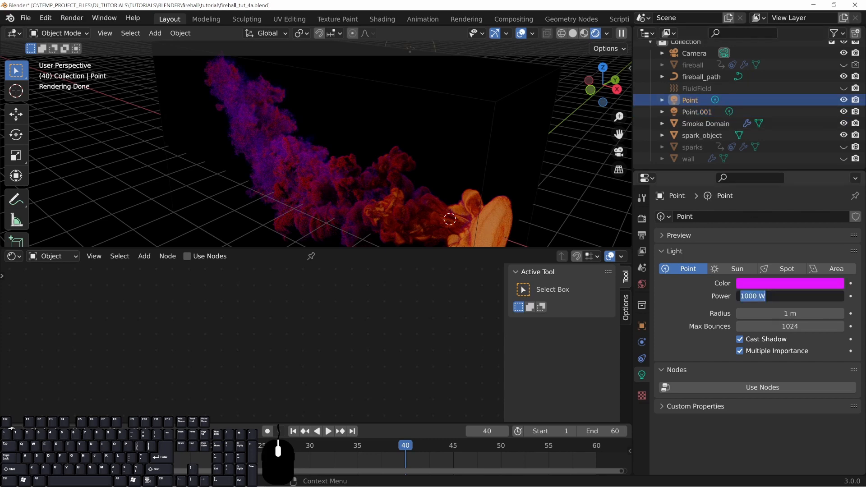
text(2)
key(Return)
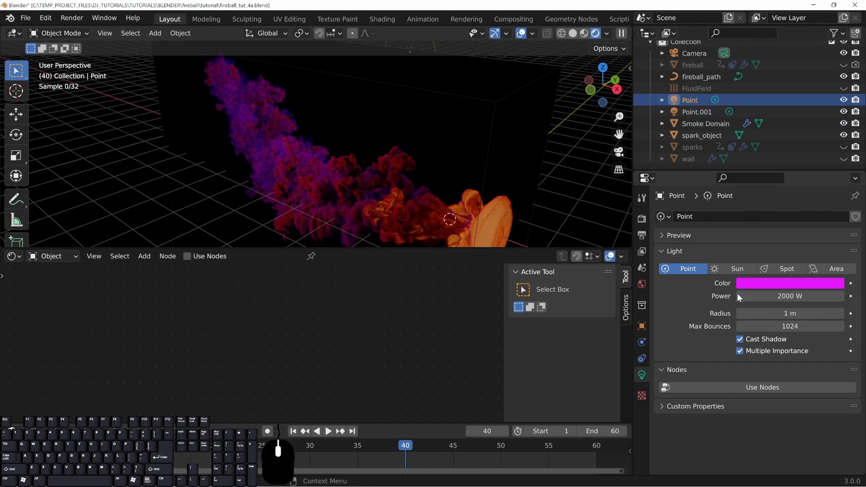
click(754, 284)
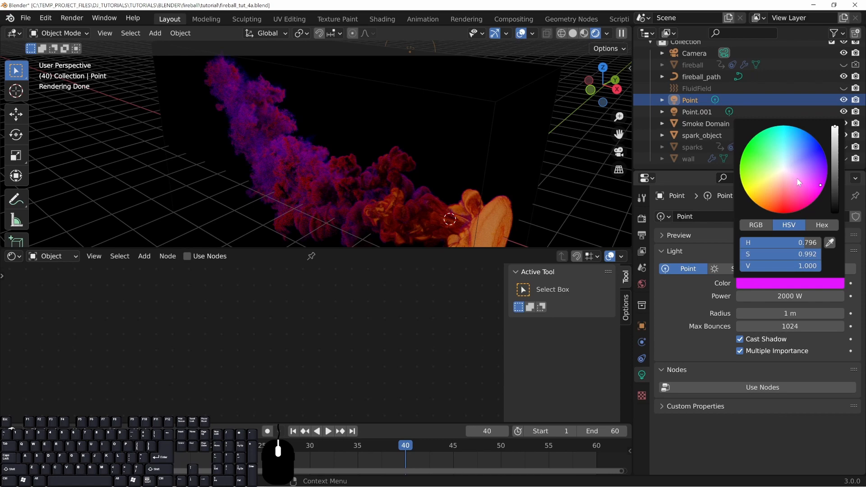
click(756, 191)
middle_drag(408, 133, 356, 109)
middle_drag(358, 176, 437, 178)
middle_drag(418, 206, 415, 172)
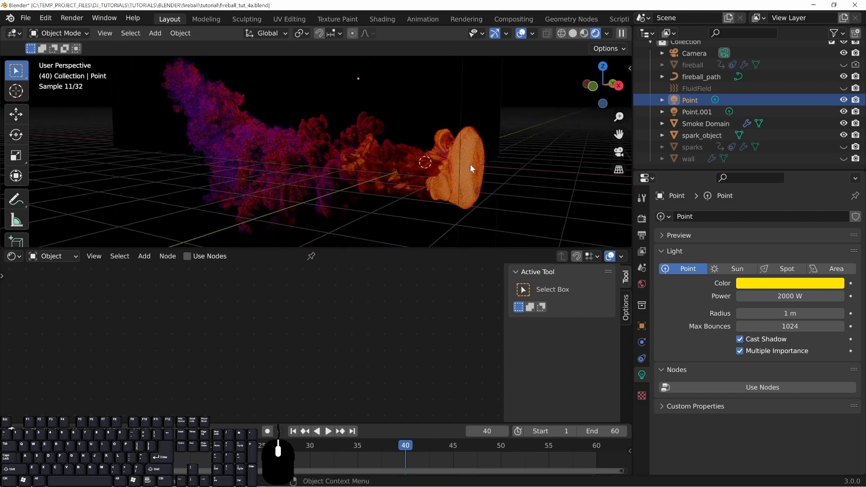
middle_drag(363, 177, 435, 109)
Step: Fine-tune the Smoke Domain material's math node values, setting the Multiply node fed by the Add node to 3.720
click(466, 126)
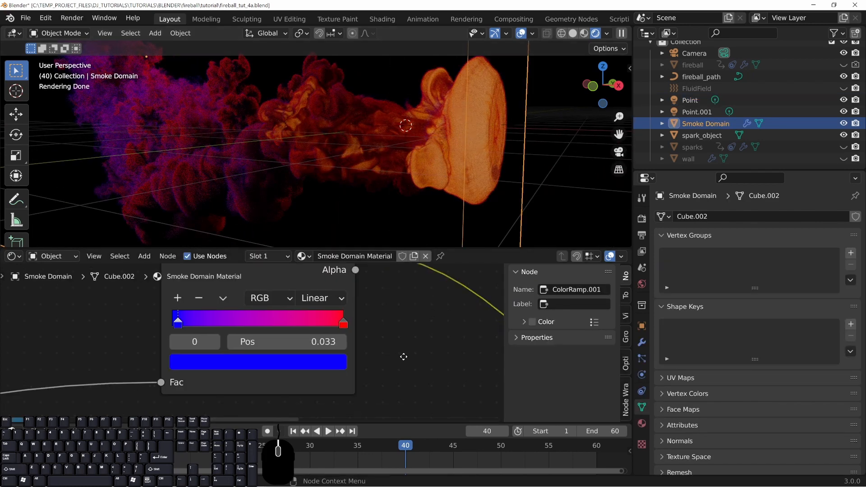
scroll(402, 343, down, 5)
middle_drag(325, 370, 332, 302)
middle_drag(369, 359, 336, 310)
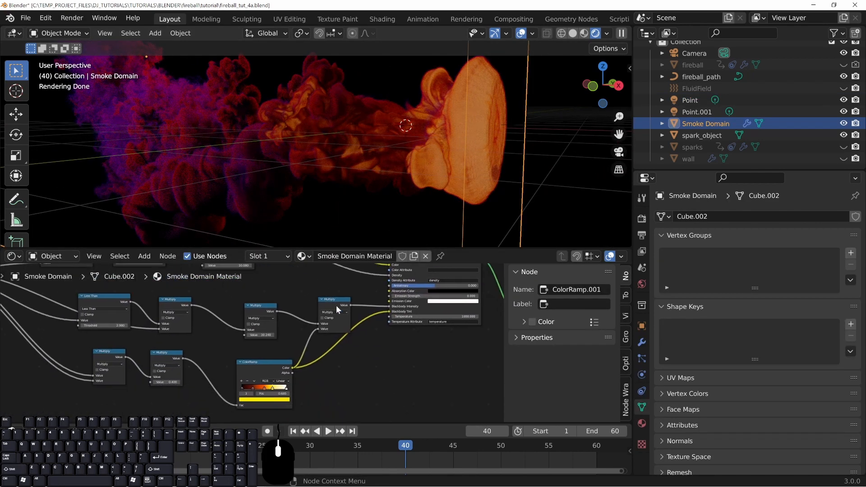
scroll(332, 343, up, 5)
middle_drag(357, 368, 364, 308)
scroll(373, 352, up, 2)
middle_drag(360, 347, 394, 355)
drag(127, 351, 136, 351)
middle_drag(237, 295, 289, 387)
shift+drag(342, 359, 339, 359)
middle_drag(497, 302, 496, 406)
shift+drag(311, 381, 330, 381)
scroll(231, 165, down, 4)
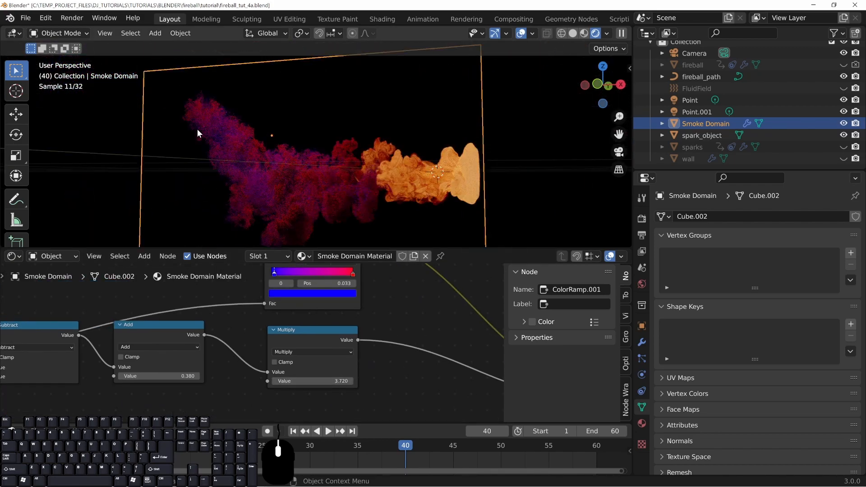
Step: Save the blend file and switch the viewport to solid shading
key(ctrl+s)
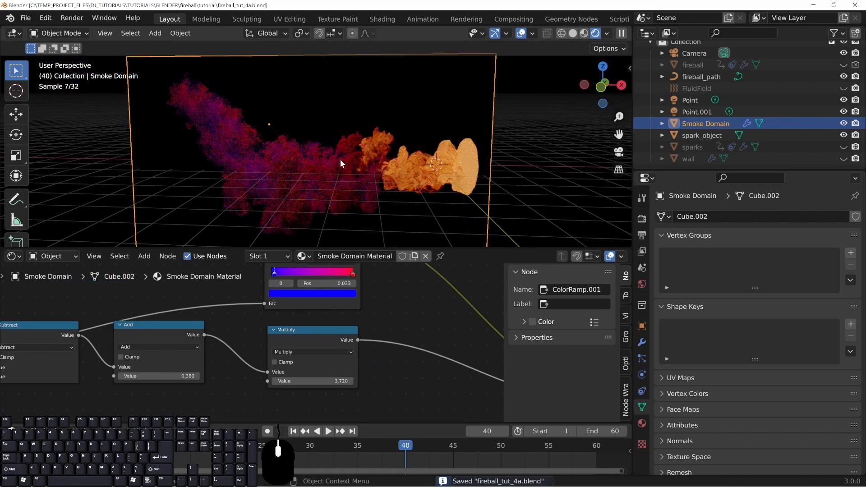
key(z)
click(397, 163)
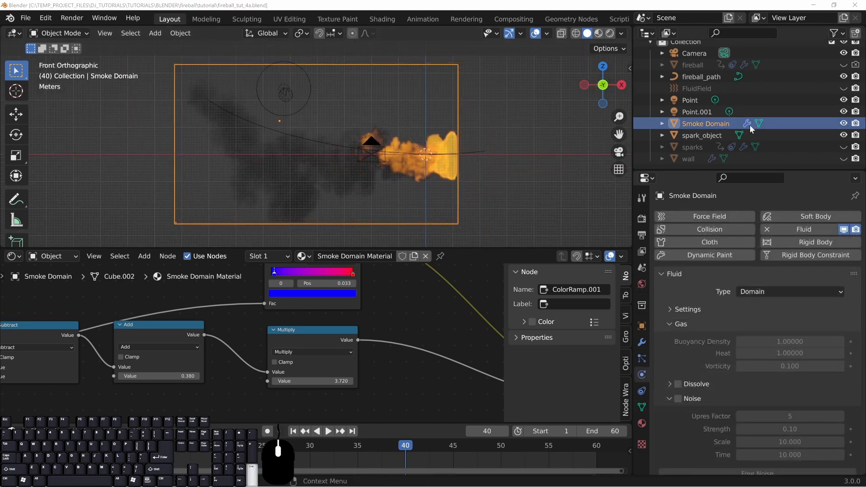
Step: Hide the Smoke Domain, the fireball_path curve and both point lights in the viewport
click(692, 147)
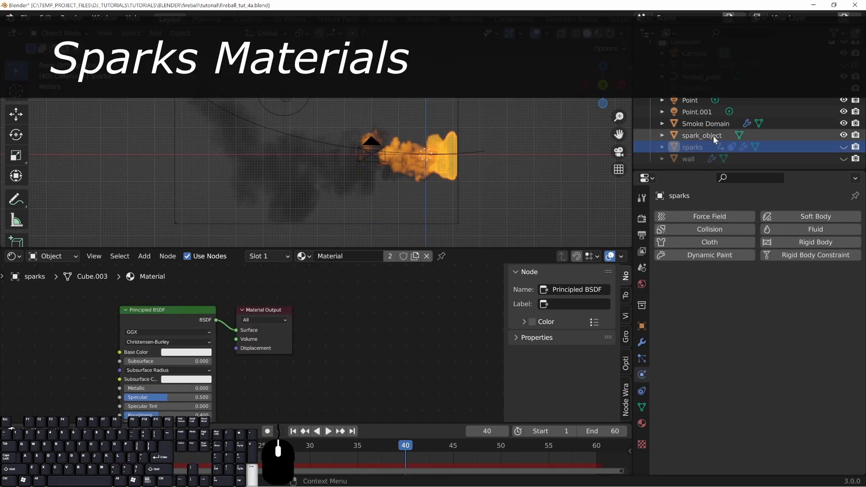
click(713, 136)
middle_drag(407, 170, 442, 72)
click(443, 67)
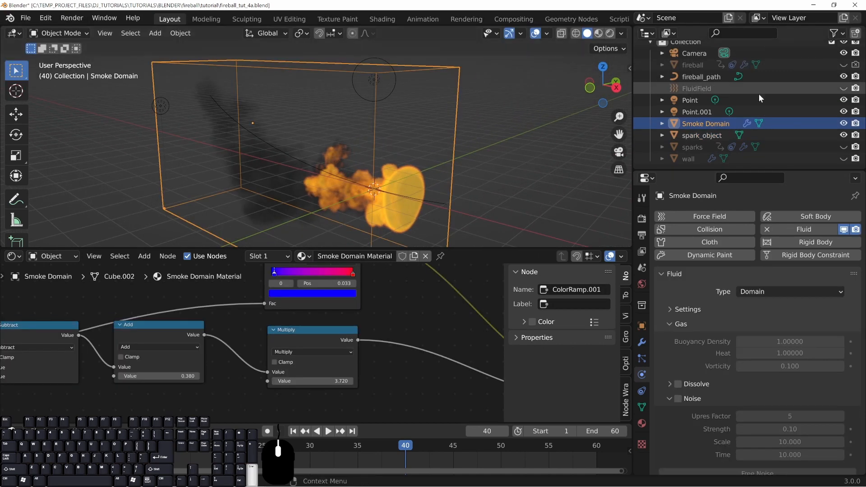
click(843, 124)
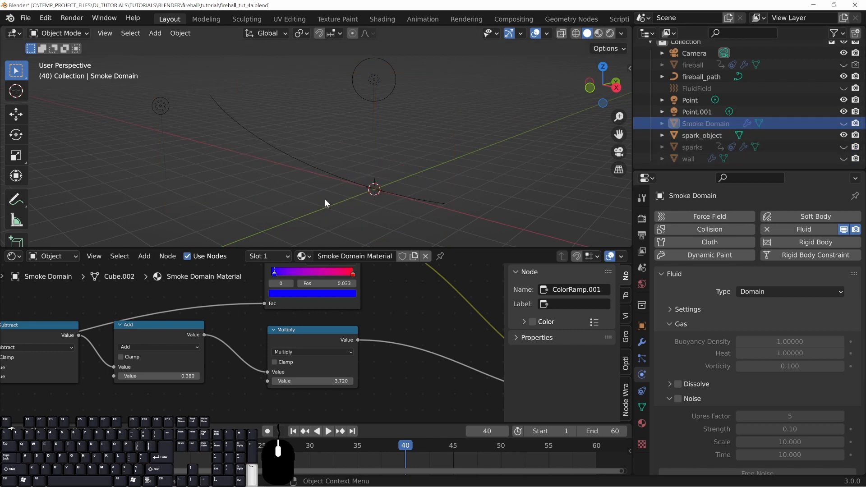
click(326, 171)
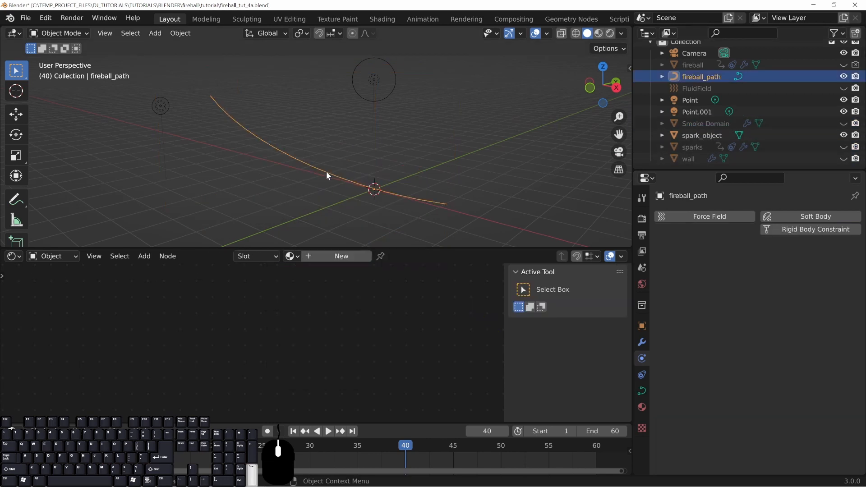
click(844, 76)
click(380, 80)
click(844, 100)
click(697, 112)
click(844, 111)
Step: Unhide the sparks object and select it at frame 26
click(686, 148)
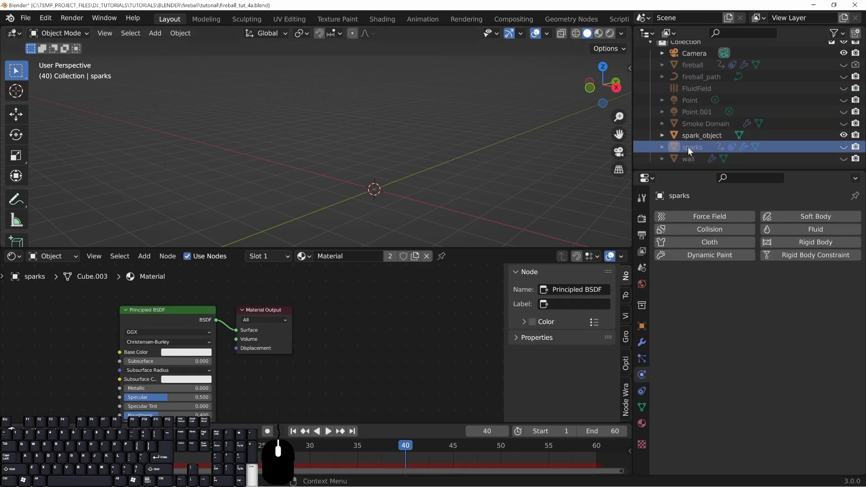
click(843, 147)
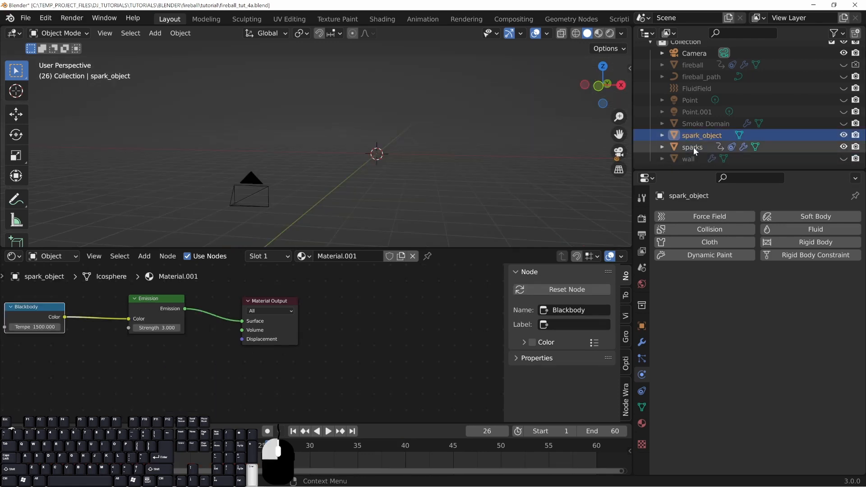
click(694, 147)
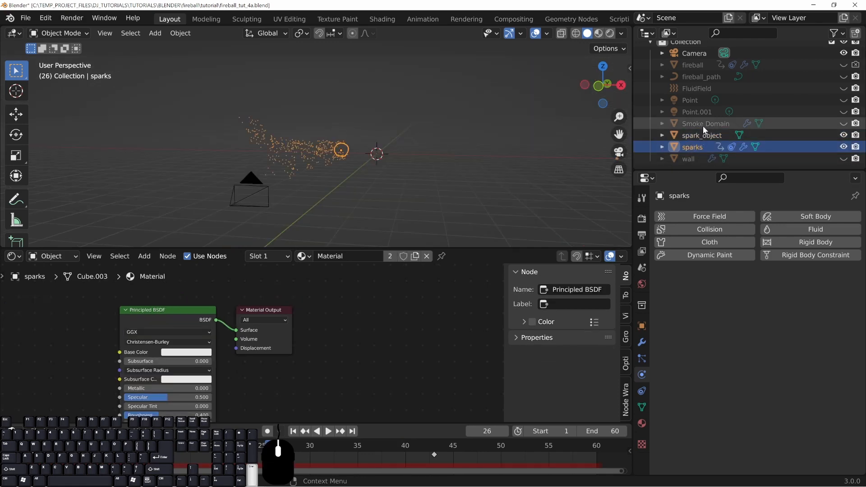
Step: Examine the shape and distribution of the spark particles up close and along the whole trail
scroll(367, 145, up, 5)
middle_drag(367, 144, 416, 139)
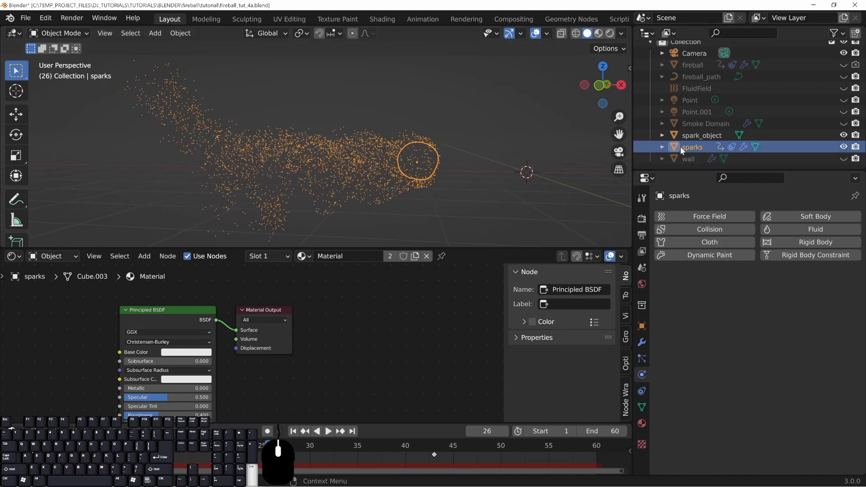
scroll(323, 160, up, 6)
scroll(332, 170, down, 4)
scroll(417, 121, up, 5)
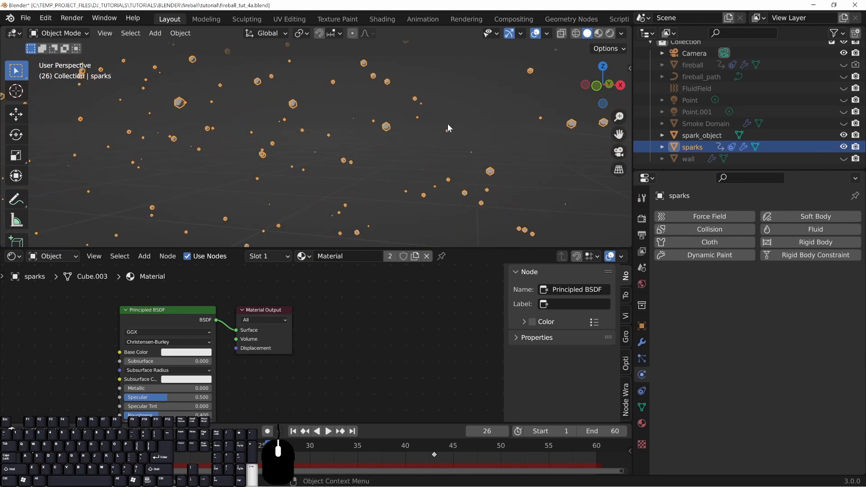
scroll(215, 147, down, 8)
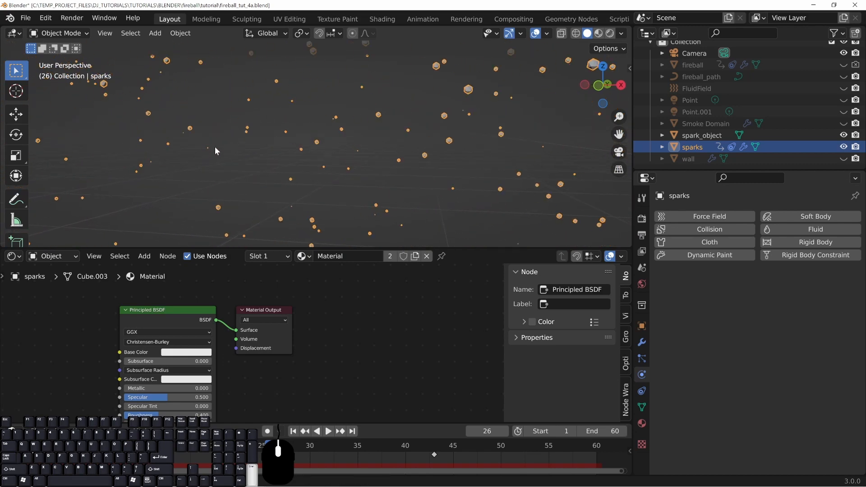
scroll(216, 145, down, 5)
mouse_move(221, 142)
middle_down()
mouse_move(420, 165)
mouse_move(302, 155)
mouse_move(369, 112)
mouse_move(265, 153)
mouse_move(404, 140)
middle_up()
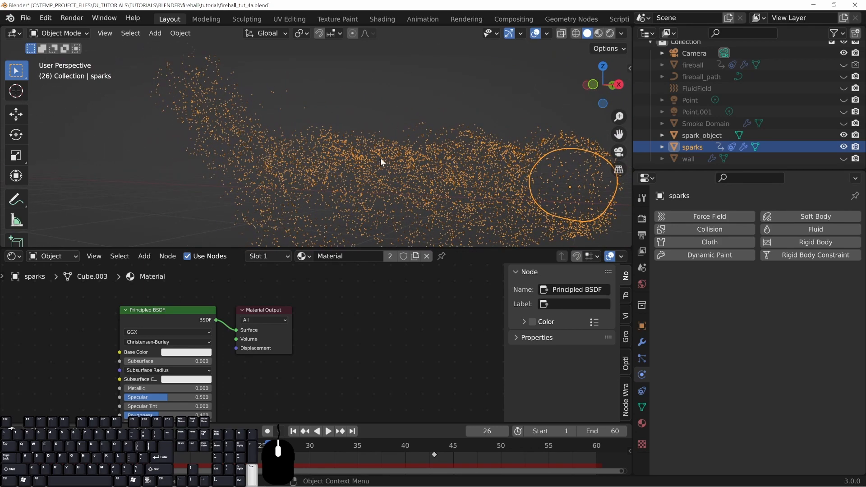
Step: Switch the viewport to rendered shading and deselect everything
key(z)
click(407, 98)
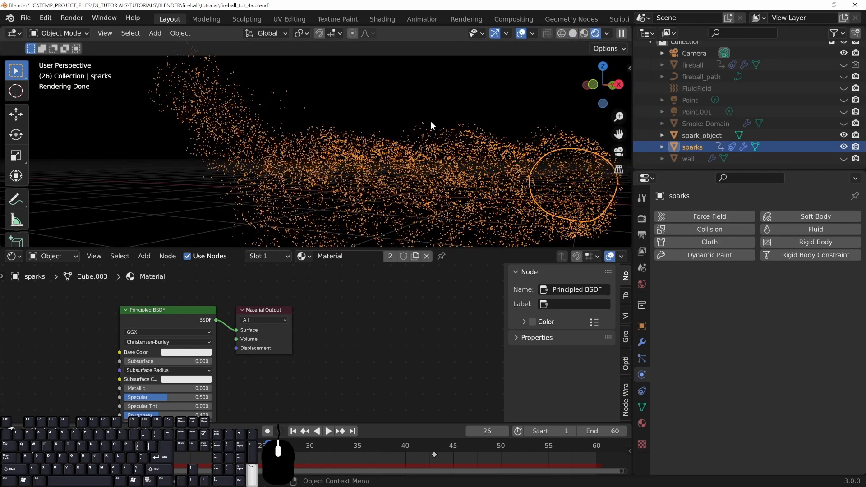
key(alt+a)
Step: Inspect the rendered color and brightness of the sparks from several angles and distances
middle_drag(450, 147, 201, 110)
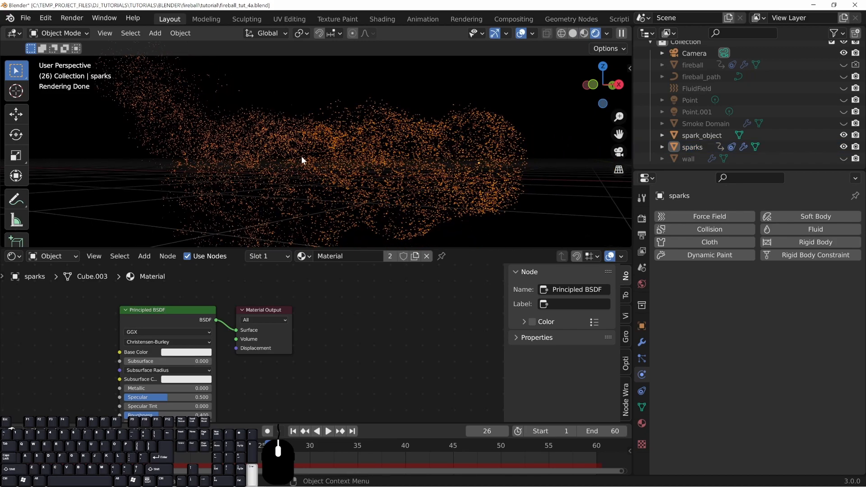
middle_drag(304, 156, 364, 167)
scroll(364, 165, up, 6)
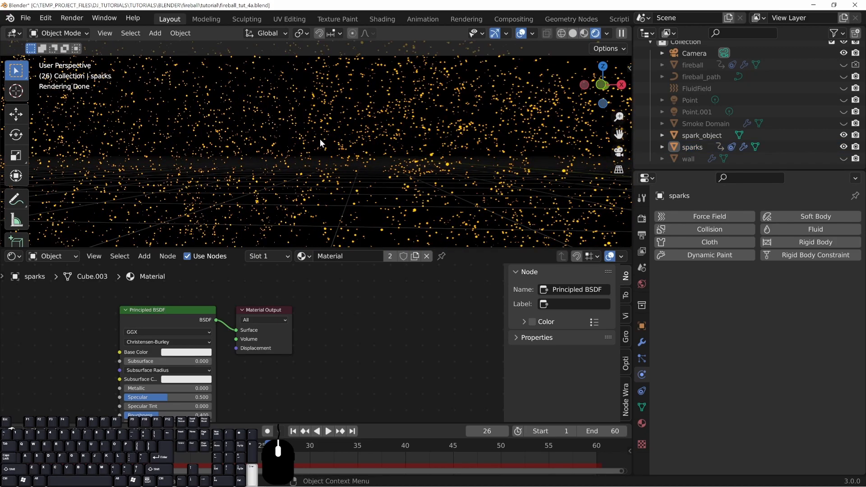
scroll(420, 139, down, 6)
middle_drag(420, 138, 277, 136)
middle_drag(466, 163, 454, 196)
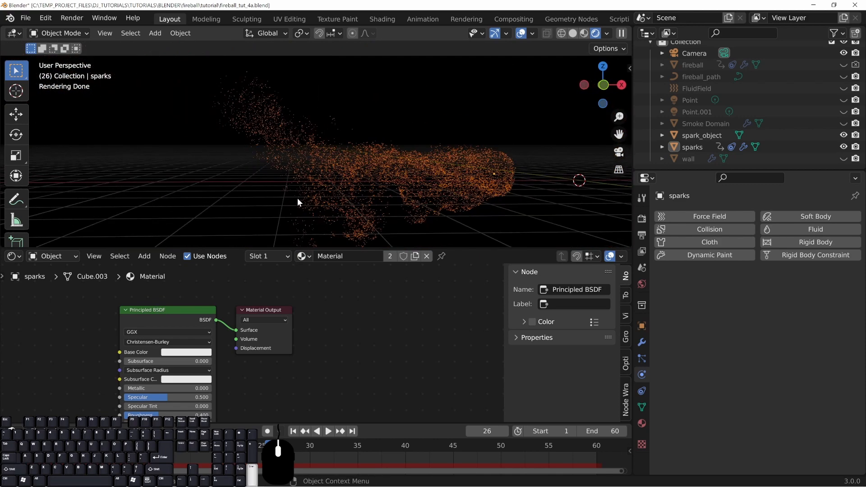
middle_drag(474, 176, 346, 197)
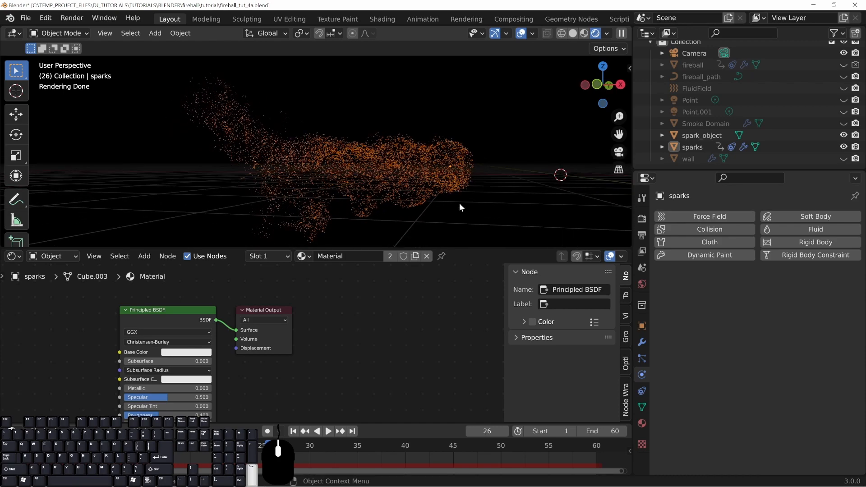
Step: Select spark_object and frame it in the viewport, with its blackbody emission material shown in the node editor
middle_drag(299, 156, 234, 93)
scroll(351, 156, up, 4)
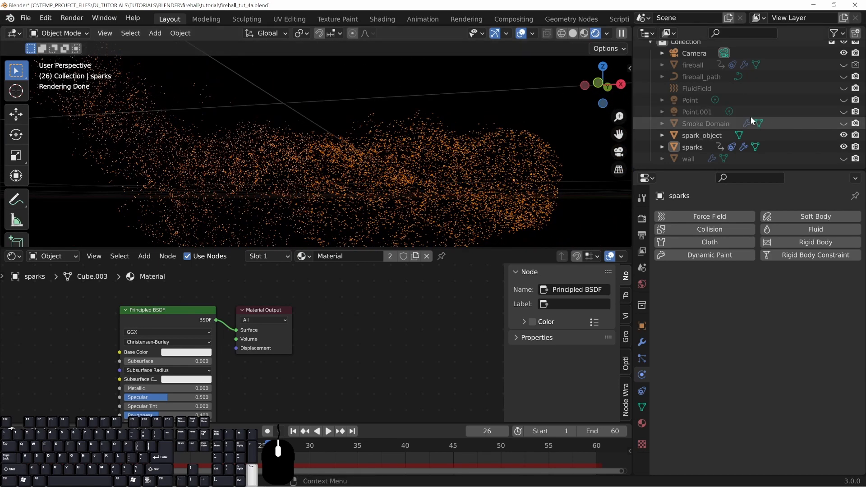
click(703, 136)
key(Home)
drag(169, 323, 192, 325)
scroll(469, 176, down, 4)
shift+middle_drag(423, 150, 353, 170)
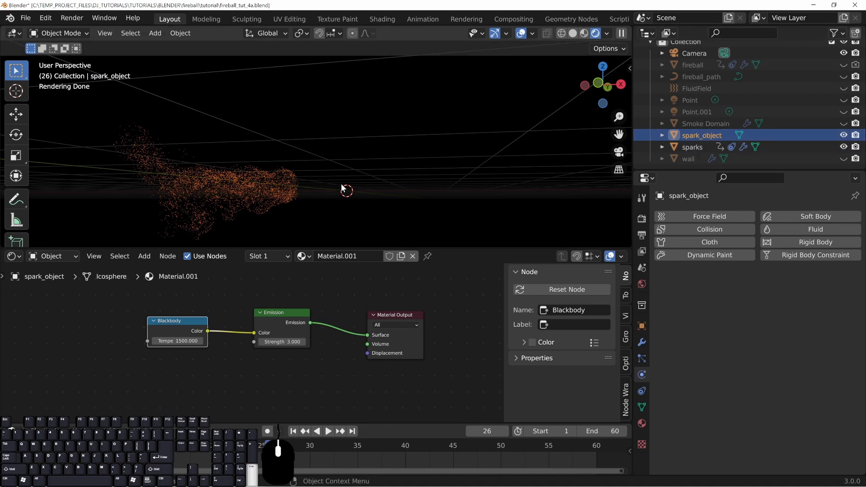
key(KP_Decimal)
scroll(341, 187, down, 6)
middle_drag(288, 142, 307, 156)
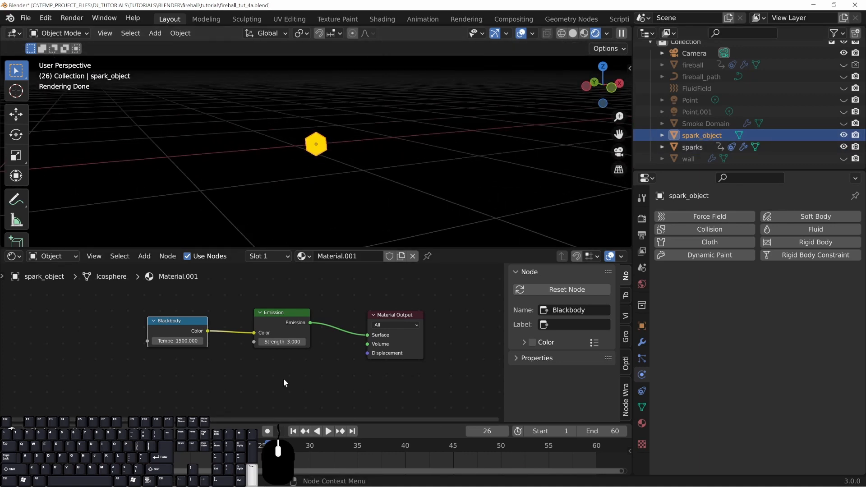
Step: Try a lower blackbody temperature and a slightly different emission strength on the spark_object material
middle_drag(287, 341, 333, 343)
shift+drag(333, 343, 390, 344)
scroll(337, 153, up, 3)
shift+drag(233, 344, 178, 343)
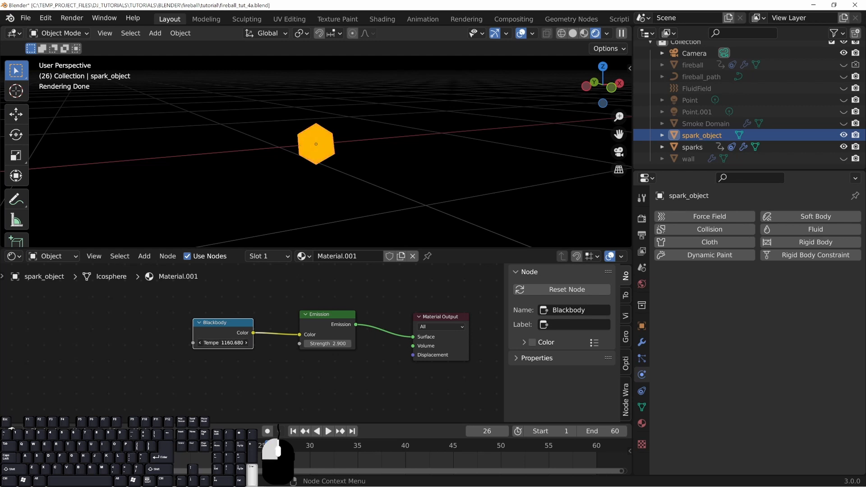
Step: Set the Emission strength to 3 and the Blackbody temperature to 1500 in the spark_object material
click(320, 345)
text(3)
key(Return)
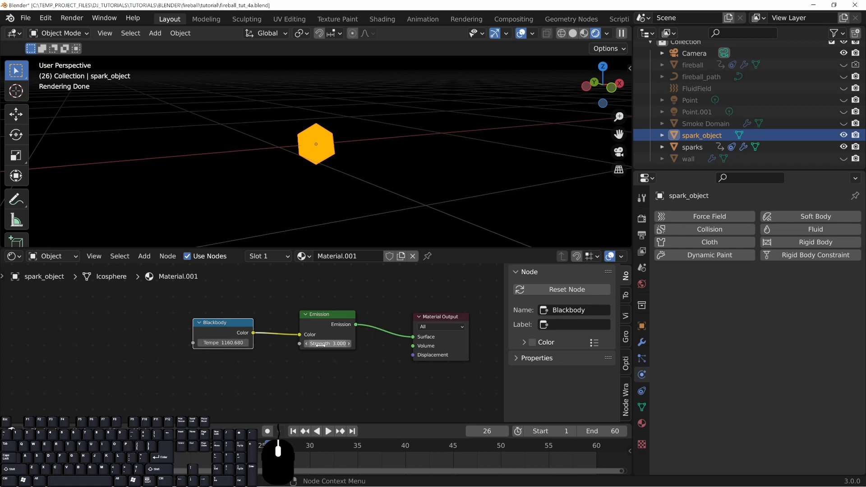
drag(226, 325, 210, 313)
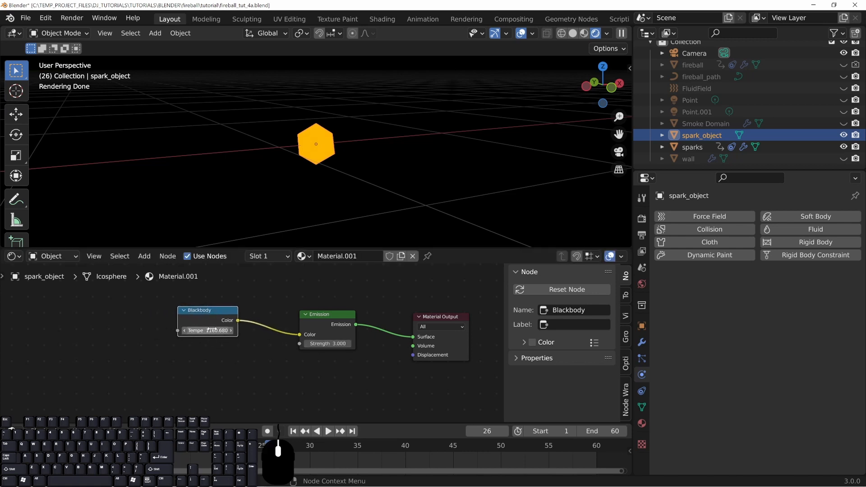
click(210, 330)
text(1500)
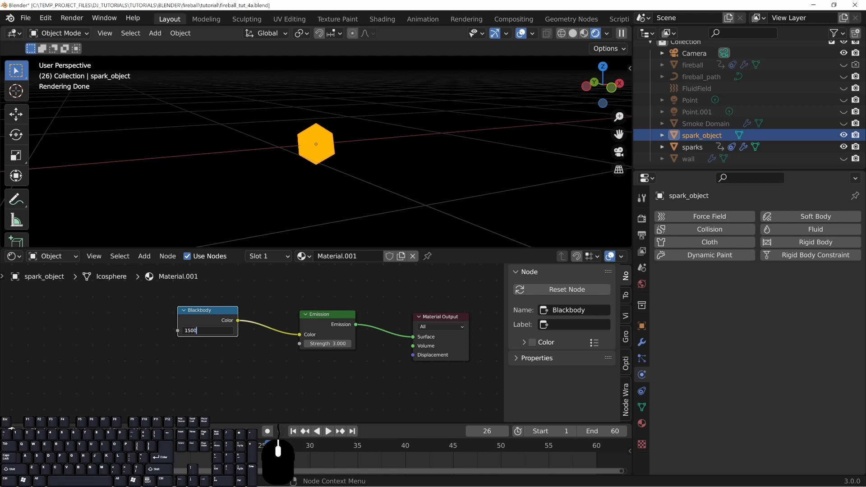
key(Return)
Step: Inspect the rendered color of the sparks along the trail, both up close and from a distance
scroll(303, 186, down, 8)
shift+middle_drag(262, 169, 370, 173)
click(283, 162)
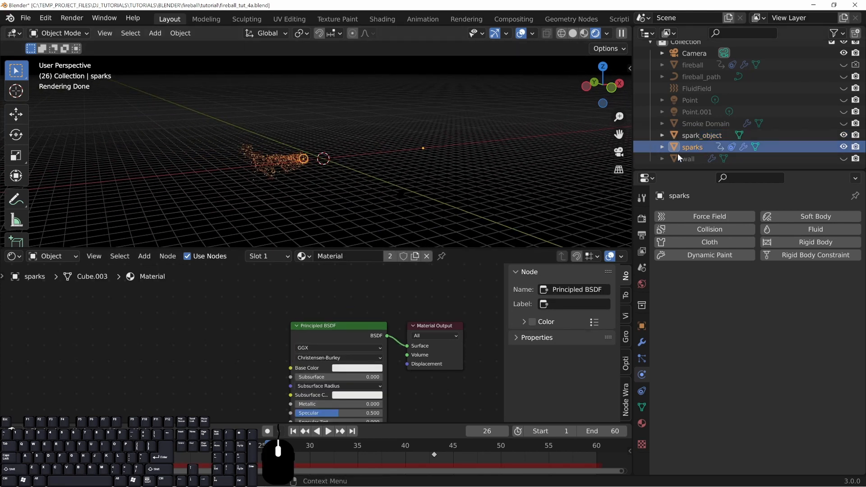
scroll(297, 143, up, 4)
middle_drag(415, 167, 324, 155)
scroll(322, 167, up, 8)
shift+middle_drag(383, 189, 348, 179)
click(348, 179)
scroll(350, 180, up, 4)
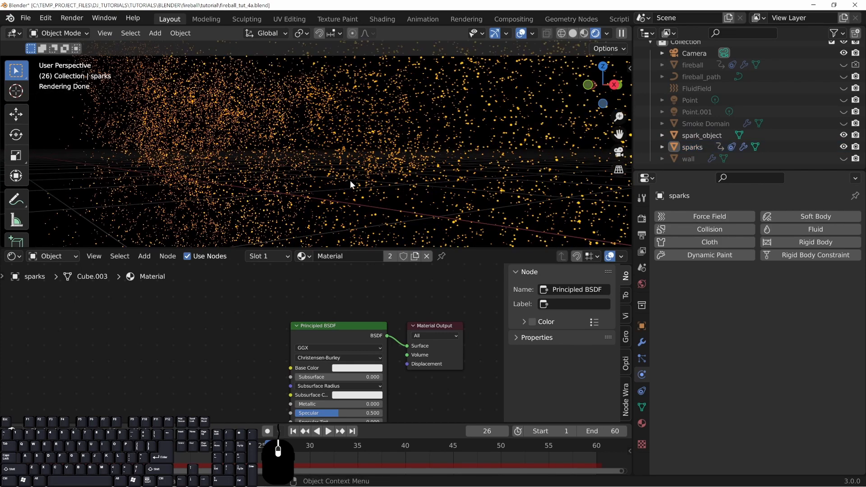
middle_drag(246, 169, 262, 170)
scroll(379, 290, down, 10)
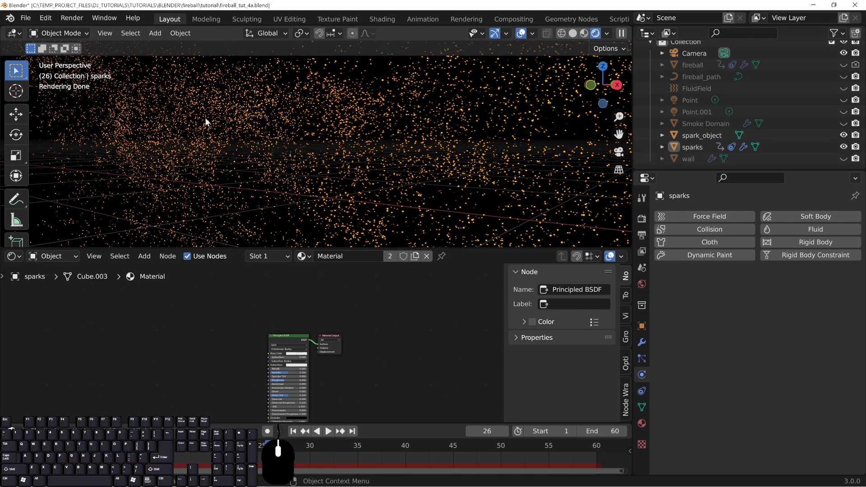
scroll(318, 156, down, 5)
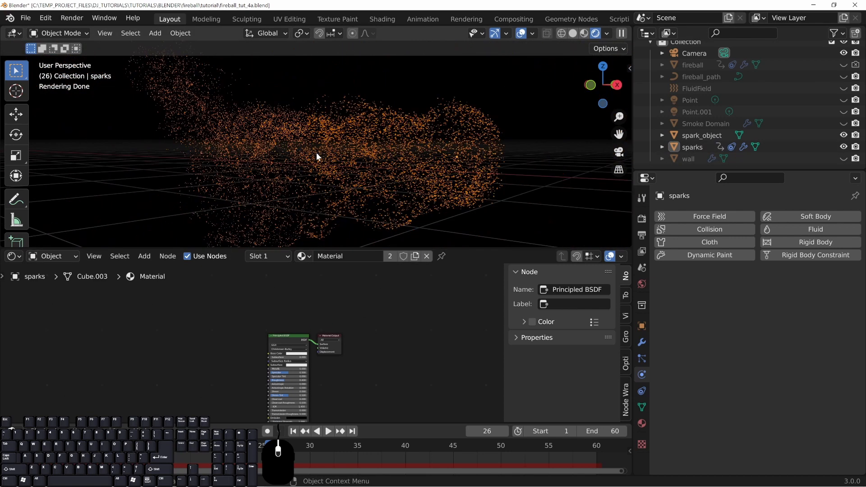
Step: Select spark_object again and make room in the node editor ahead of its Blackbody node
click(694, 148)
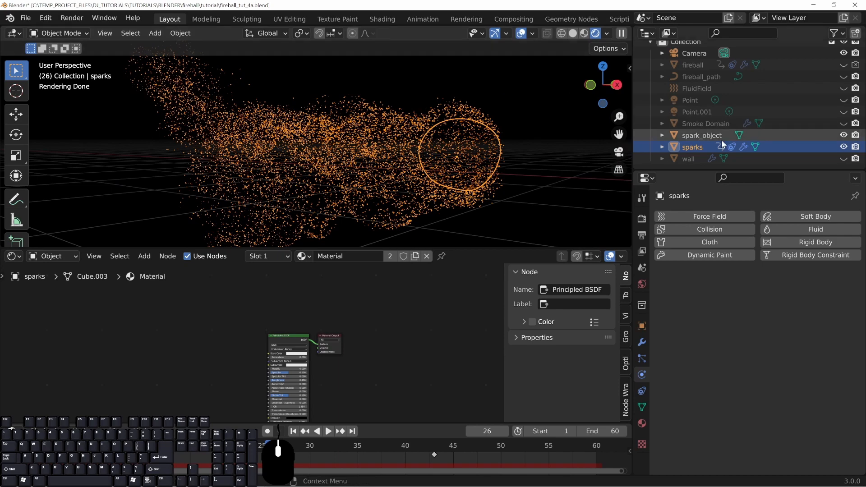
click(702, 135)
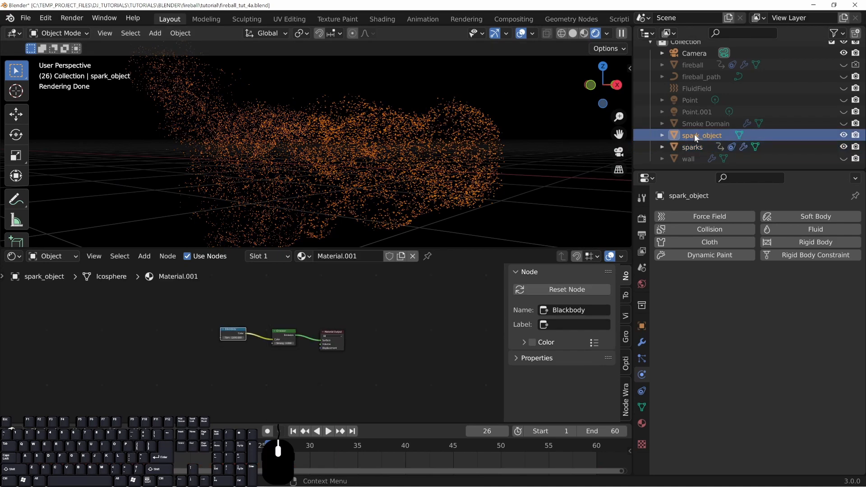
middle_drag(340, 148, 322, 154)
scroll(322, 154, up, 2)
middle_drag(257, 107, 264, 109)
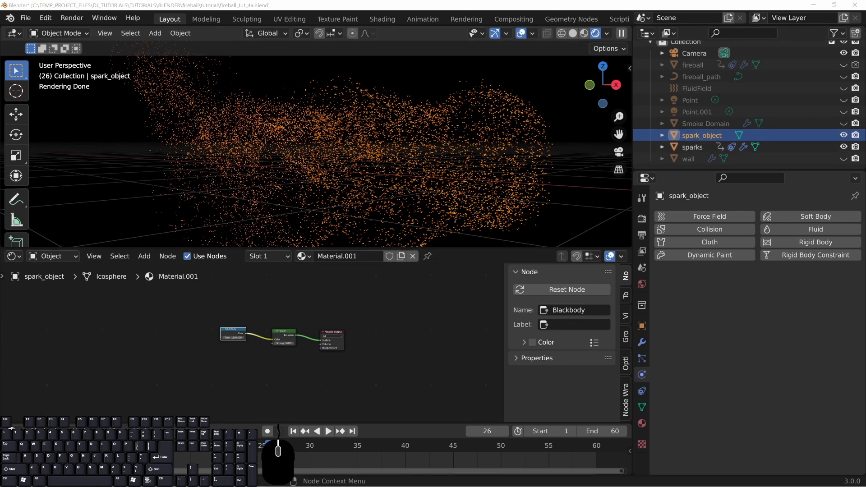
click(254, 364)
mouse_move(203, 357)
middle_down()
mouse_move(291, 347)
mouse_move(257, 336)
mouse_move(208, 349)
middle_up()
scroll(283, 350, up, 2)
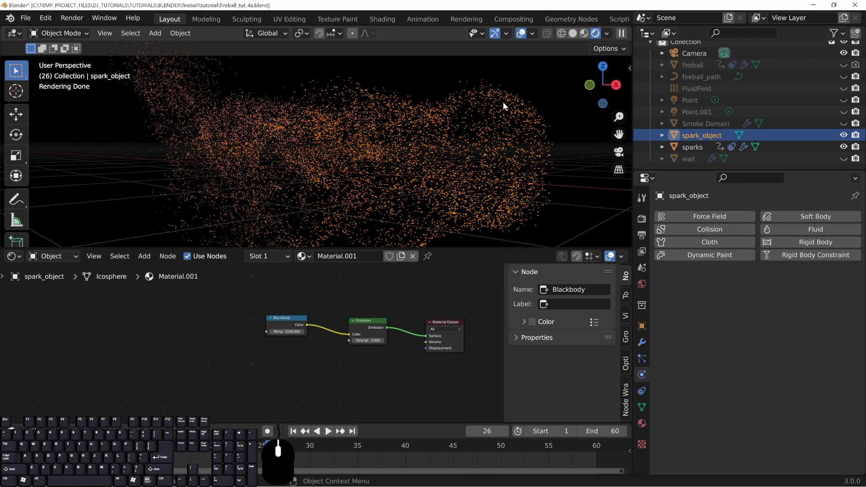
middle_drag(180, 336, 224, 331)
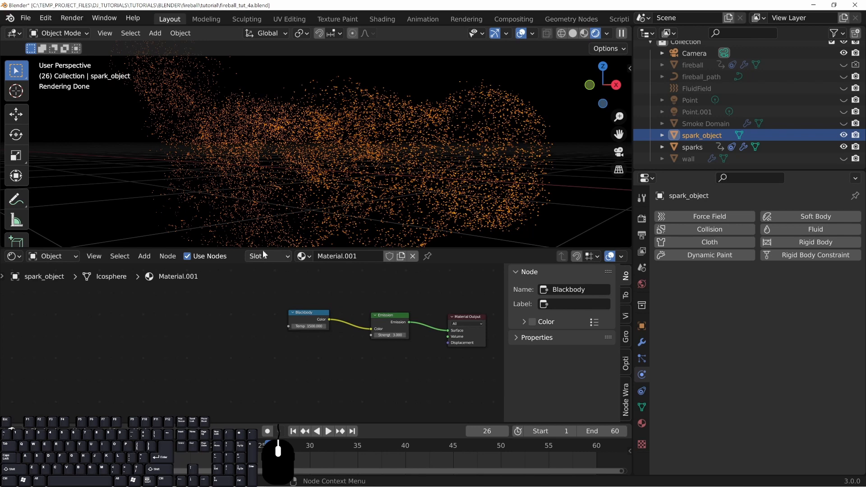
drag(259, 248, 252, 241)
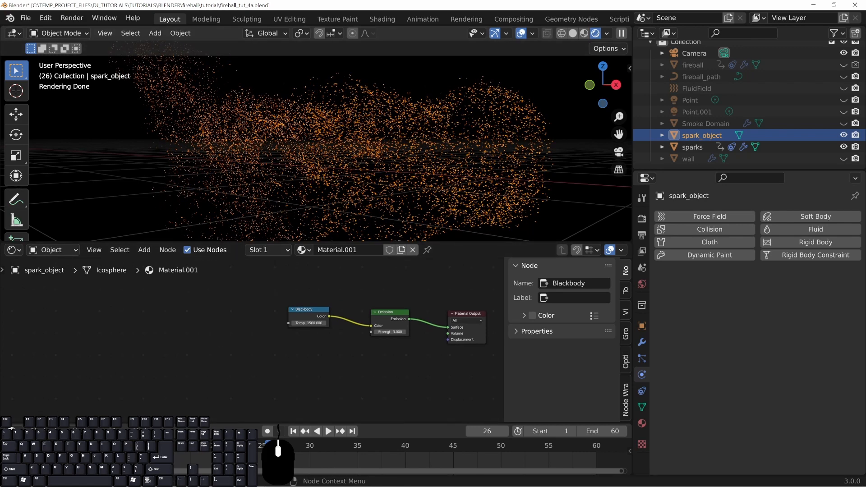
Step: Add a Particle Info node to the spark_object material and place it well before the Blackbody node
key(shift+a)
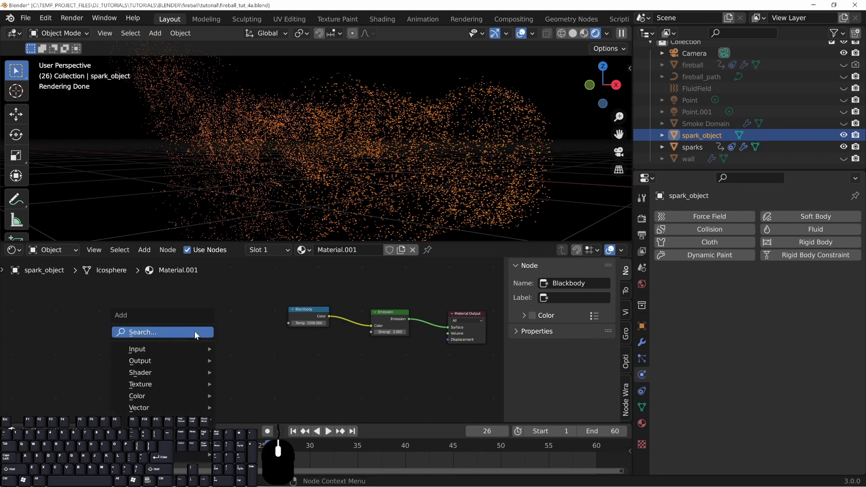
click(147, 333)
text(part)
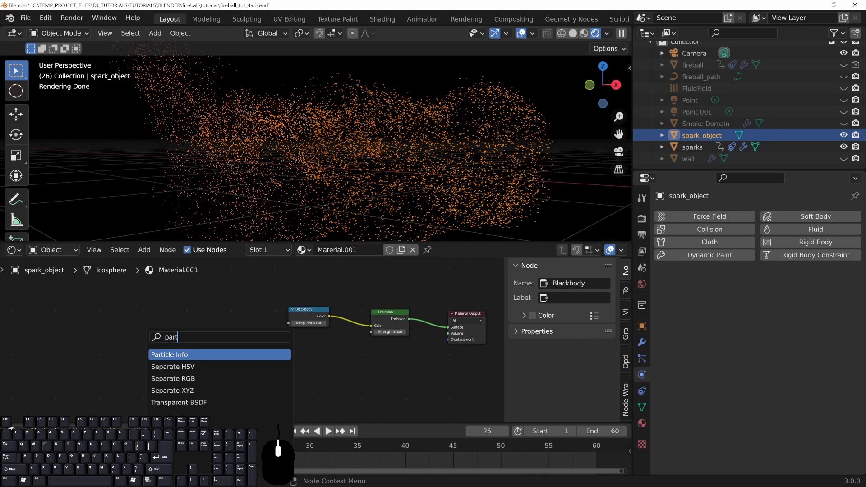
click(178, 354)
click(123, 315)
middle_drag(184, 331, 261, 347)
scroll(263, 342, up, 3)
drag(137, 298, 106, 294)
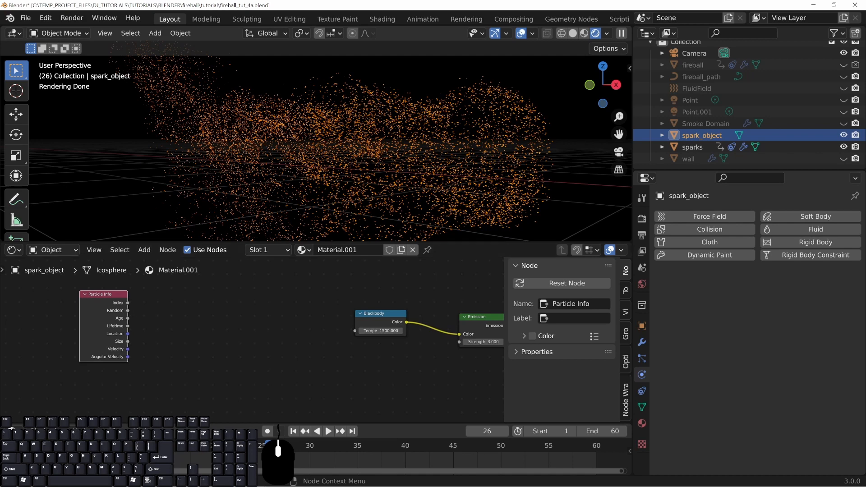
scroll(123, 341, up, 1)
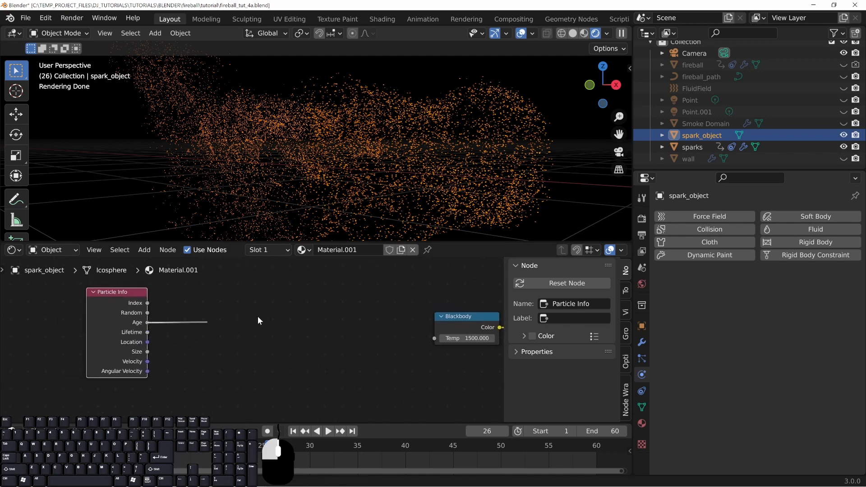
drag(148, 332, 288, 326)
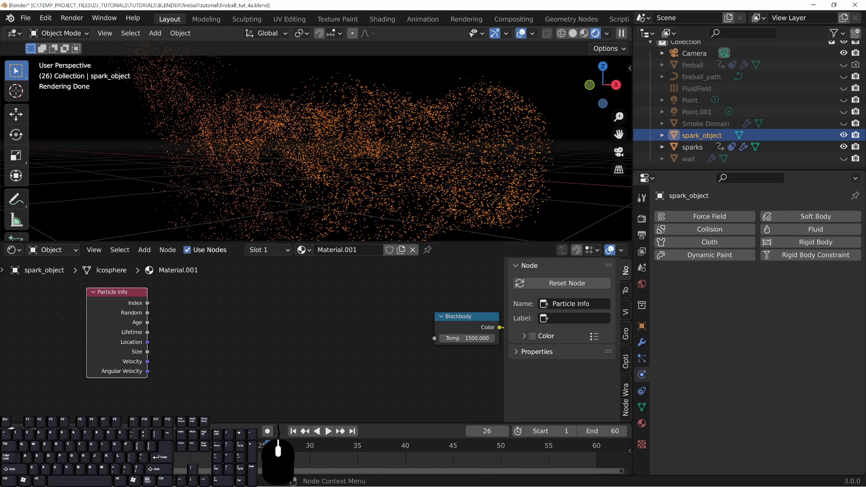
click(167, 336)
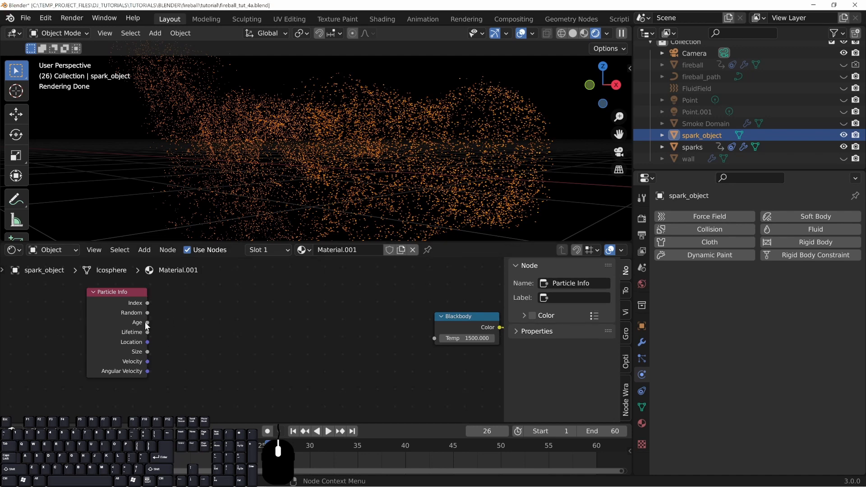
click(145, 322)
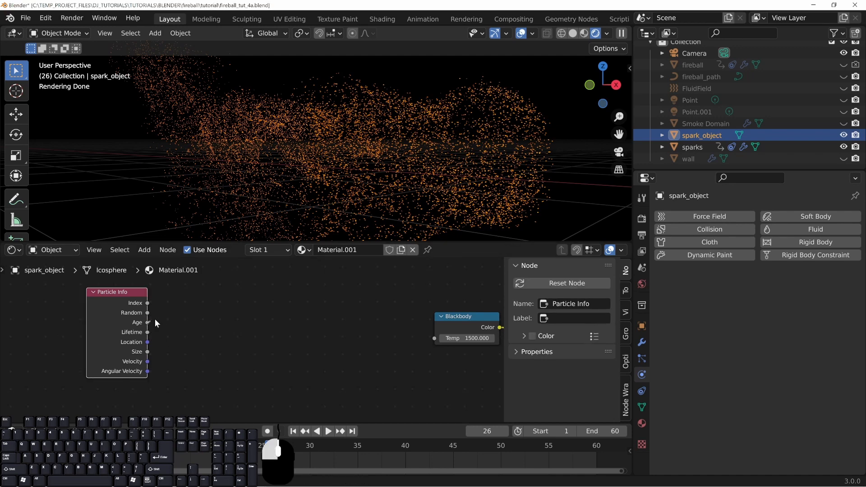
middle_drag(231, 180, 200, 91)
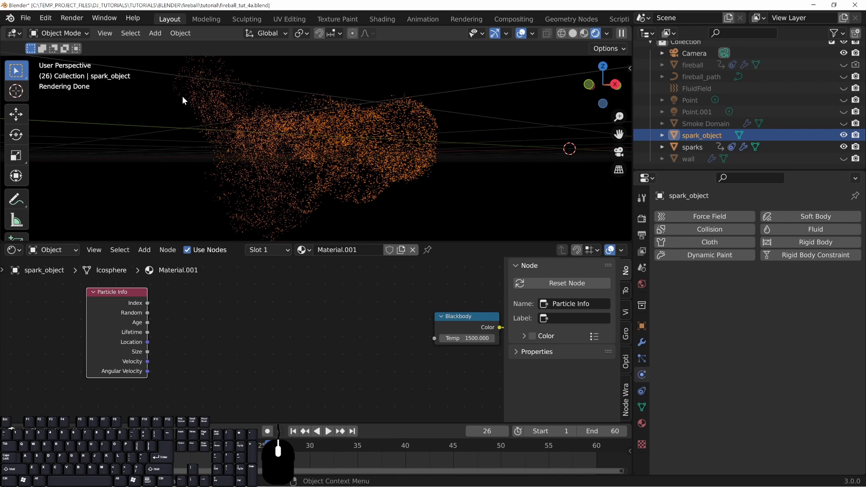
middle_drag(187, 148, 260, 153)
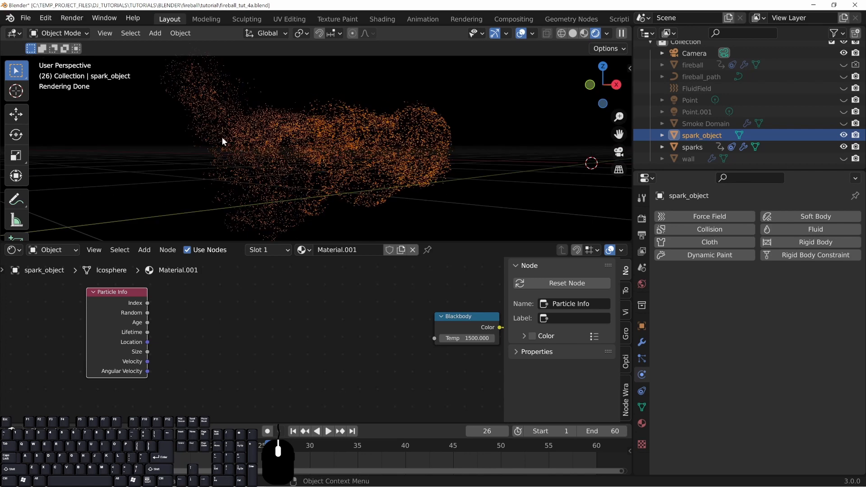
Step: Add a Math node beside the Particle Info node and set its operation to Divide
drag(121, 299, 127, 300)
middle_drag(209, 328, 206, 330)
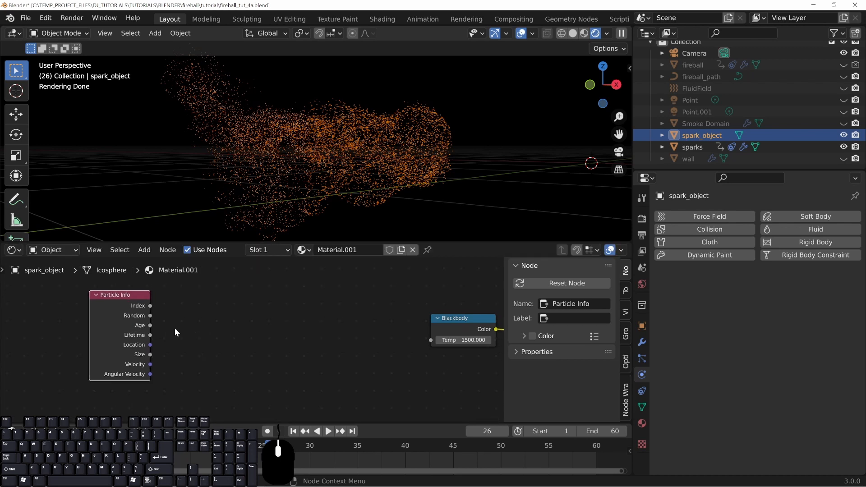
key(shift+a)
mouse_move(181, 407)
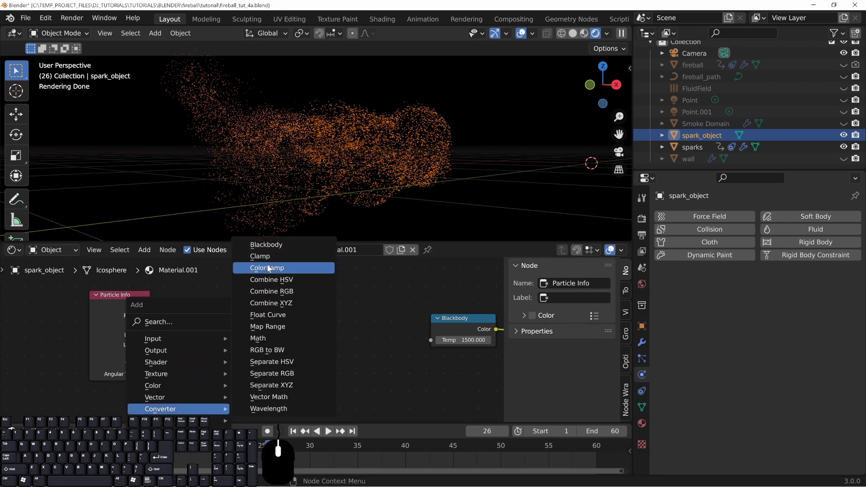
click(275, 338)
click(239, 317)
click(239, 318)
click(228, 370)
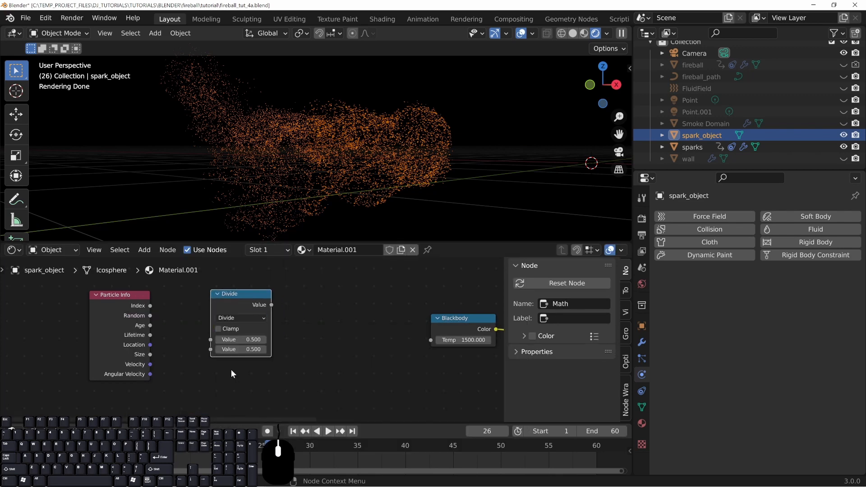
Step: Connect Particle Info's Age and Lifetime to the Divide node's first and second values, and space the nodes apart
scroll(173, 356, up, 2)
middle_drag(173, 356, 176, 361)
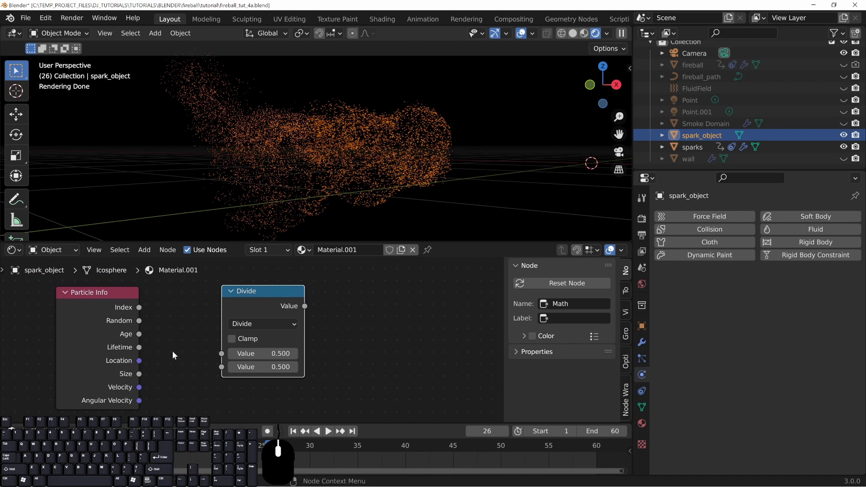
drag(139, 333, 221, 367)
middle_drag(380, 338, 257, 339)
drag(129, 302, 161, 296)
middle_drag(337, 334, 232, 321)
drag(325, 313, 370, 312)
middle_drag(254, 324, 304, 324)
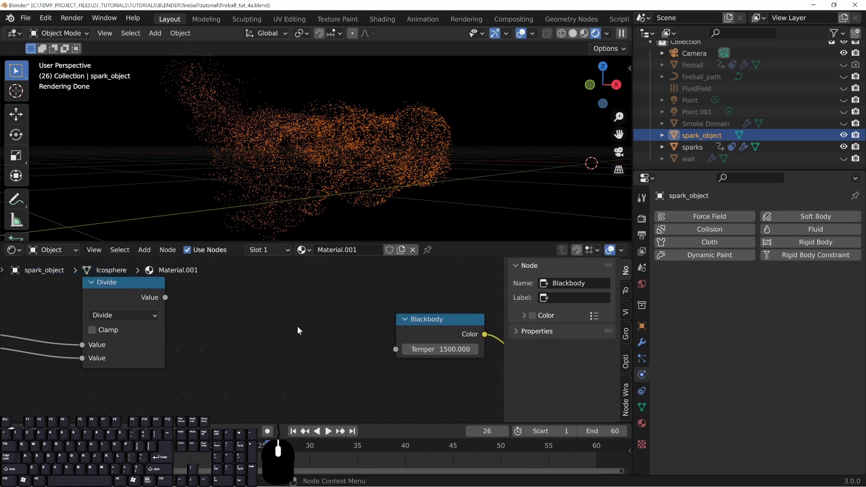
Step: Add a ColorRamp node between the Divide and Blackbody nodes
key(shift+a)
mouse_move(286, 325)
click(343, 185)
click(222, 327)
scroll(275, 372, down, 3)
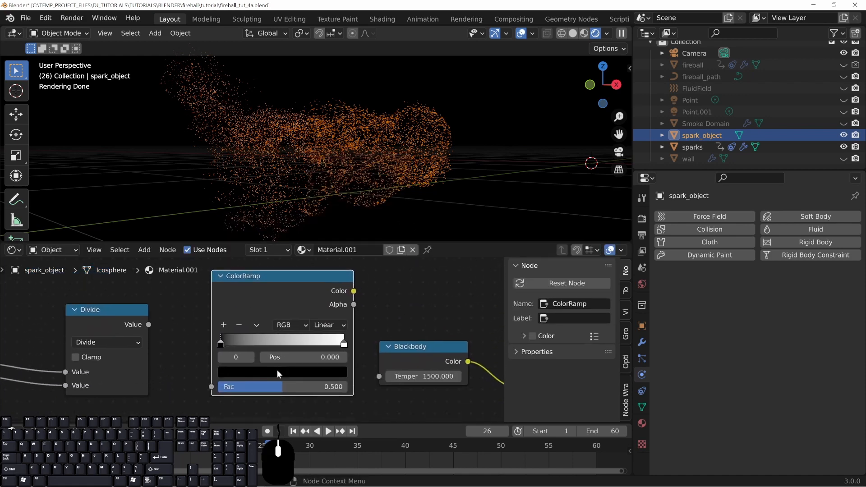
scroll(295, 375, down, 1)
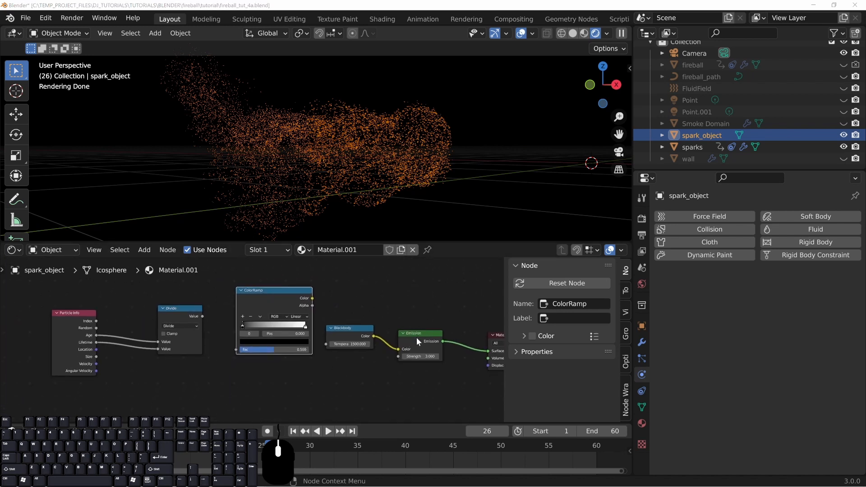
Step: Delete the Blackbody node, connect the ColorRamp's color to the Emission color, and select the ramp's white end stop
click(349, 341)
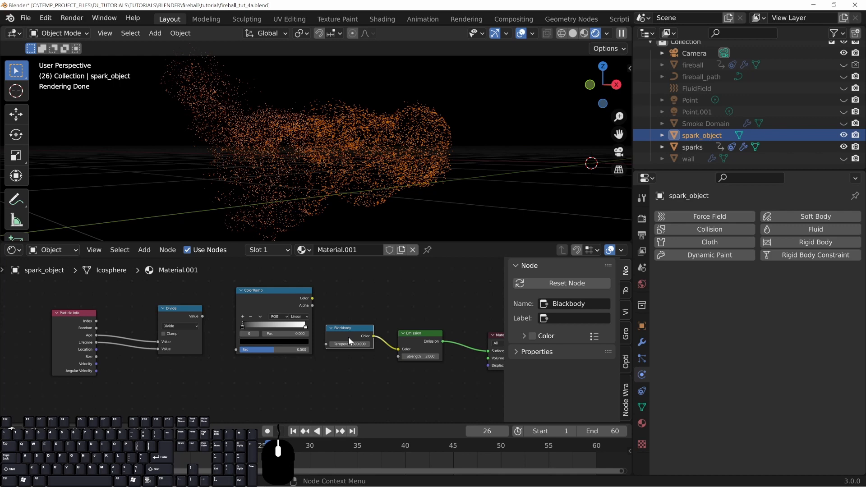
key(x)
drag(312, 299, 398, 349)
scroll(354, 347, up, 1)
click(355, 308)
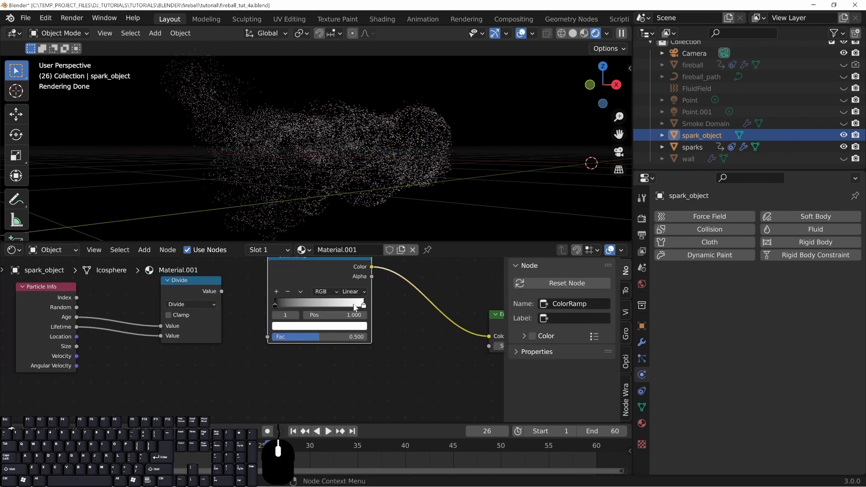
Step: Turn the ColorRamp's end stop black, then move the start stop to 0.287 and color it orange-red
click(337, 327)
drag(347, 233, 347, 266)
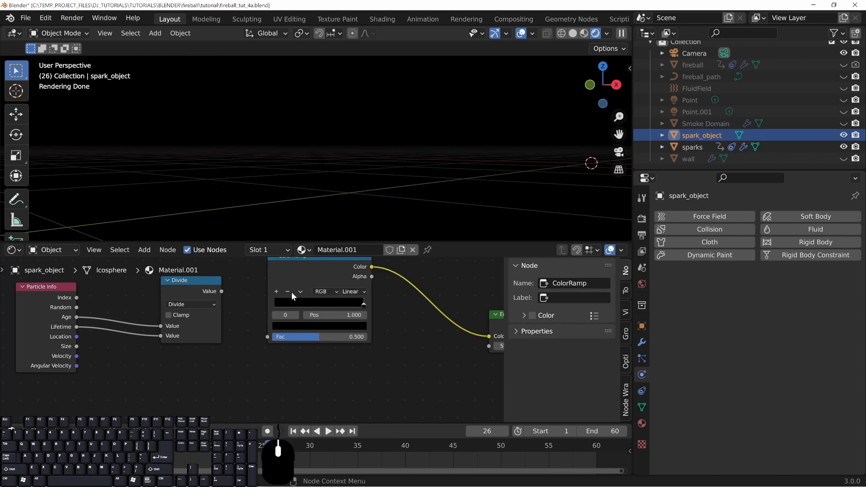
click(300, 304)
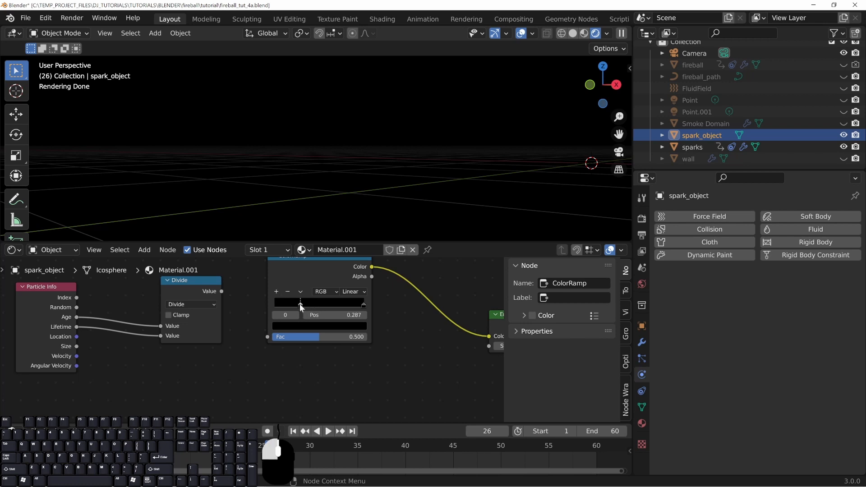
click(305, 327)
drag(347, 213, 347, 196)
drag(305, 262, 299, 263)
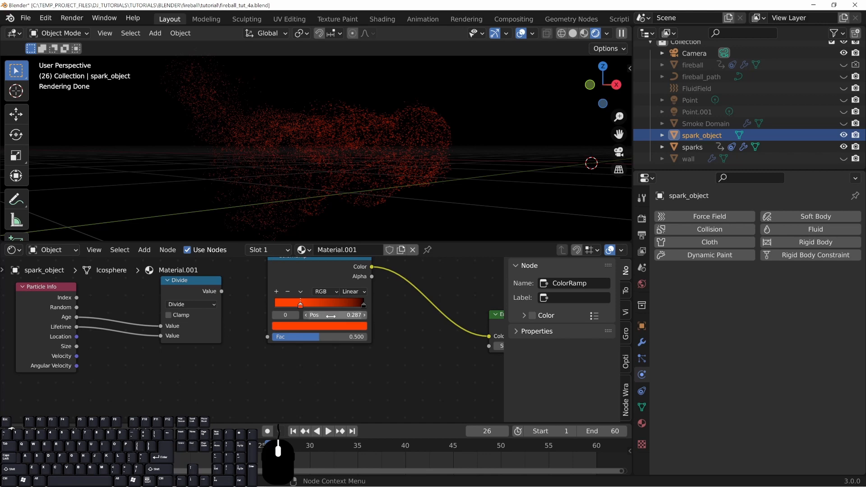
Step: Add a third stop at the ramp's start in yellow-orange, with the orange-red stop moved to 0.452
drag(305, 305, 315, 287)
click(276, 291)
click(308, 327)
drag(347, 232, 347, 203)
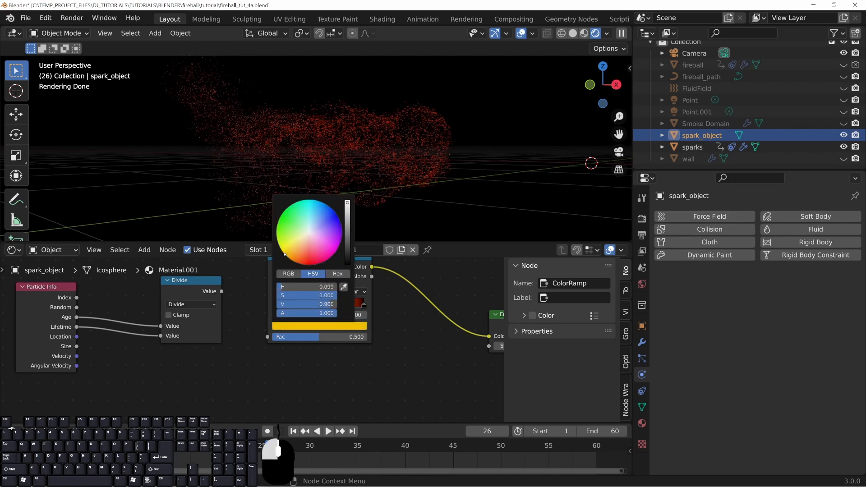
drag(319, 305, 315, 302)
Step: Connect the Divide node's Value output to the ColorRamp's Fac input
middle_drag(310, 167, 284, 166)
middle_drag(235, 325, 253, 329)
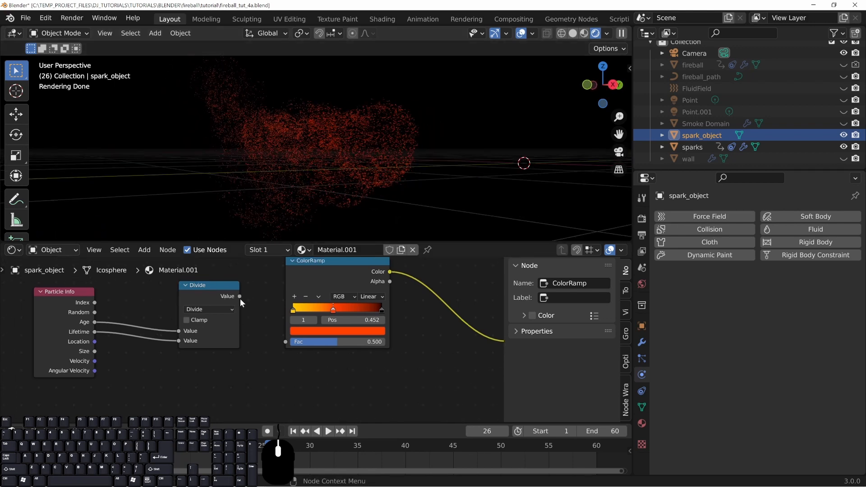
mouse_move(239, 297)
mouse_down()
mouse_move(231, 299)
mouse_move(240, 303)
mouse_up()
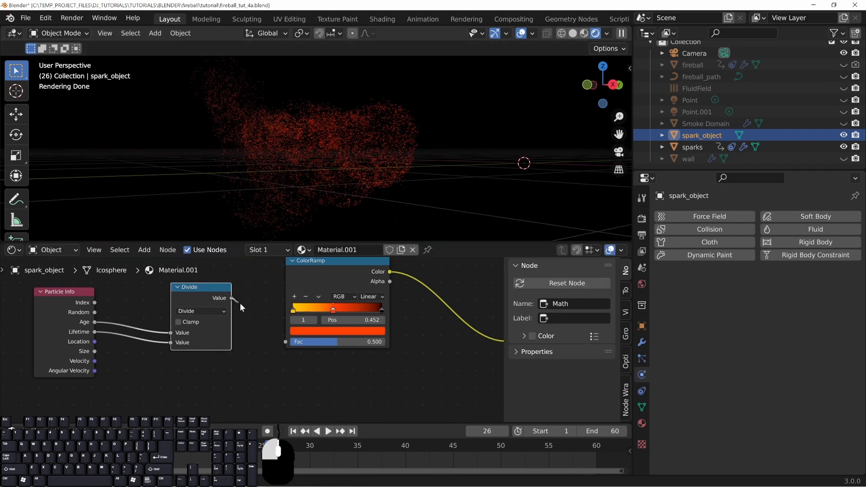
drag(282, 346, 284, 343)
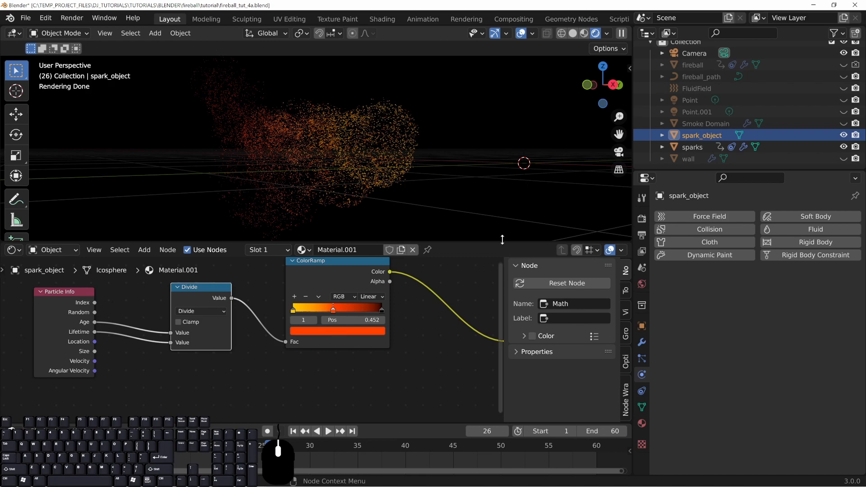
Step: Examine the spark colors from several angles and play the animation to check how they change with particle age
middle_drag(303, 172, 168, 127)
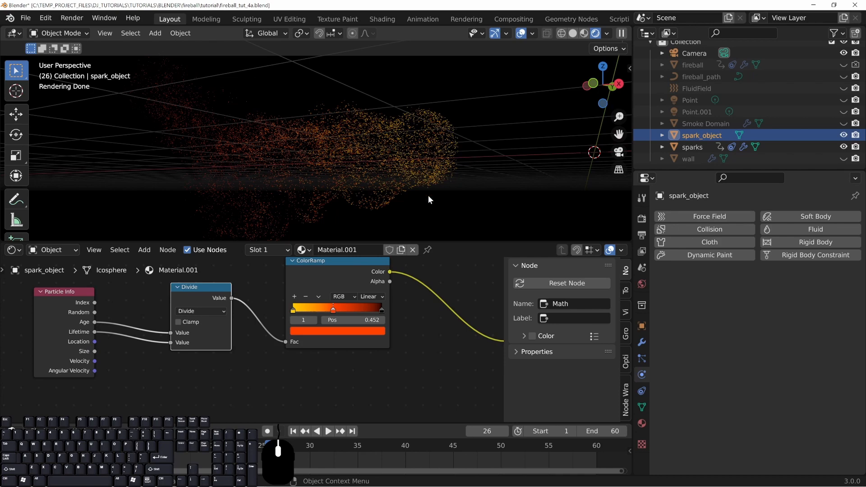
scroll(387, 154, up, 5)
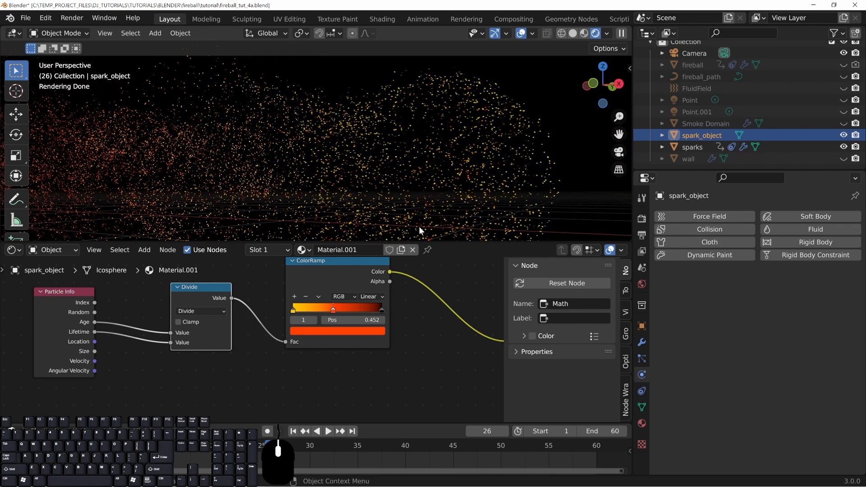
middle_drag(504, 144, 450, 144)
scroll(449, 135, down, 5)
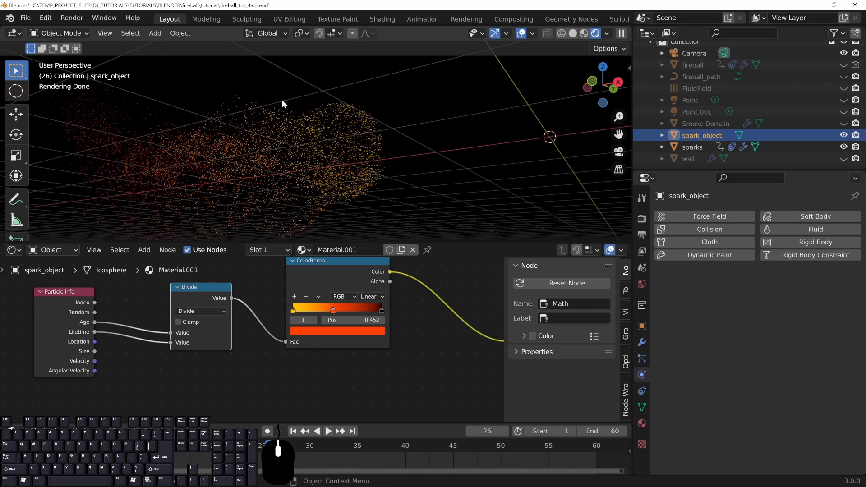
click(317, 431)
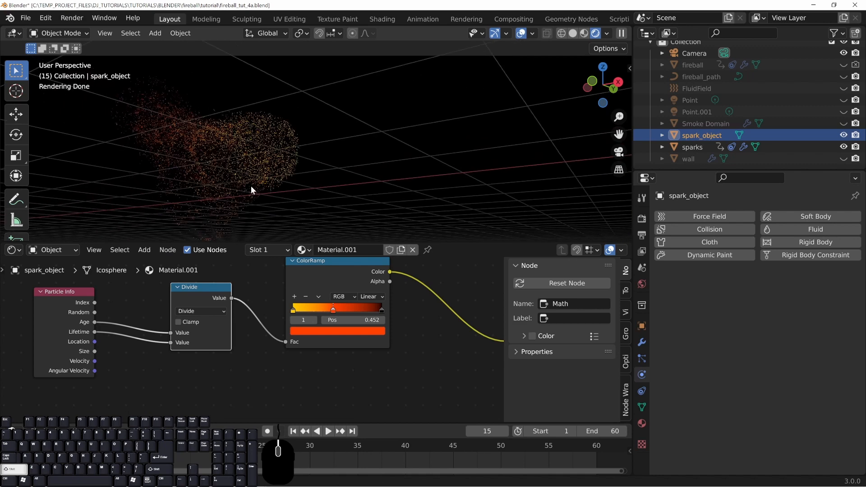
click(330, 433)
click(330, 433)
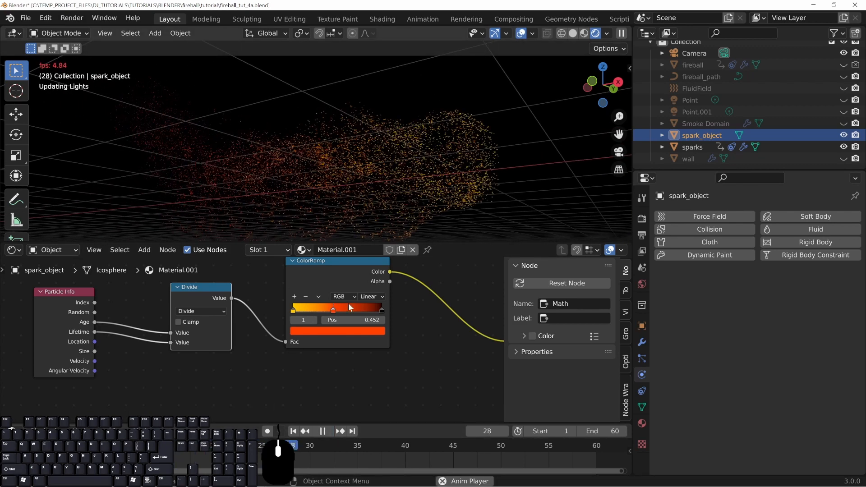
click(325, 432)
middle_drag(464, 194, 224, 146)
Step: Move the ramp's black stop to 0.713 and hide the overlays in the 3D viewport
click(381, 311)
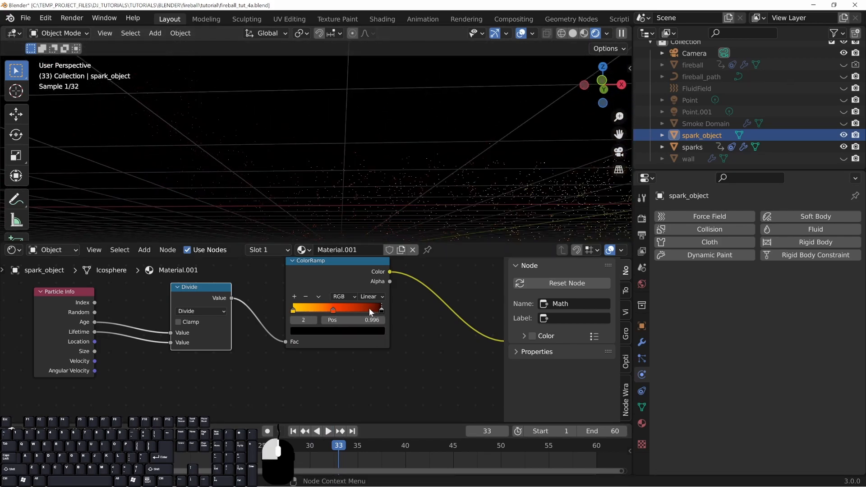
drag(353, 314, 351, 314)
shift+middle_drag(224, 169, 461, 101)
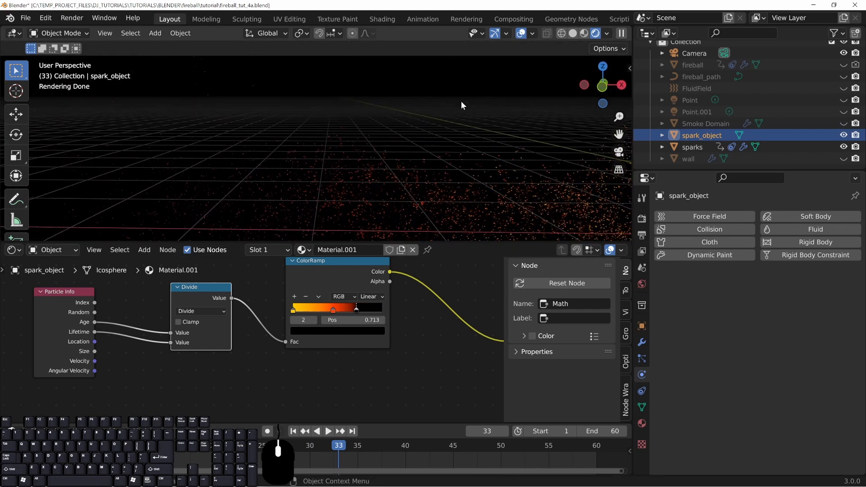
click(521, 34)
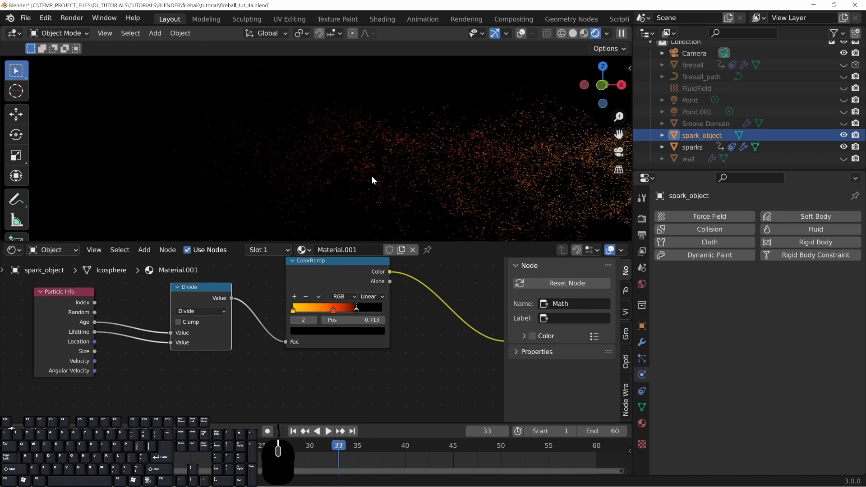
click(523, 34)
click(522, 33)
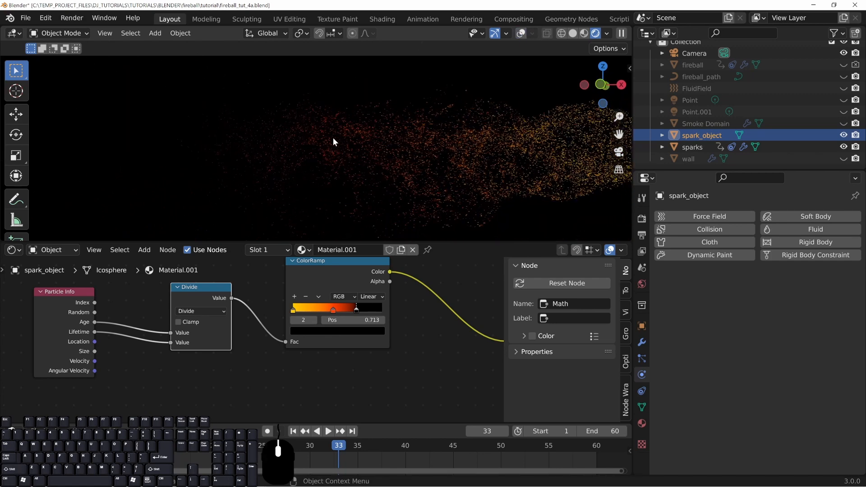
Step: Reposition the ramp stops: orange-red at 0.273, yellow at 0.056, and black partway between the orange-red stop and the end
mouse_move(345, 314)
mouse_down()
mouse_move(329, 315)
mouse_move(356, 314)
mouse_move(331, 313)
mouse_up()
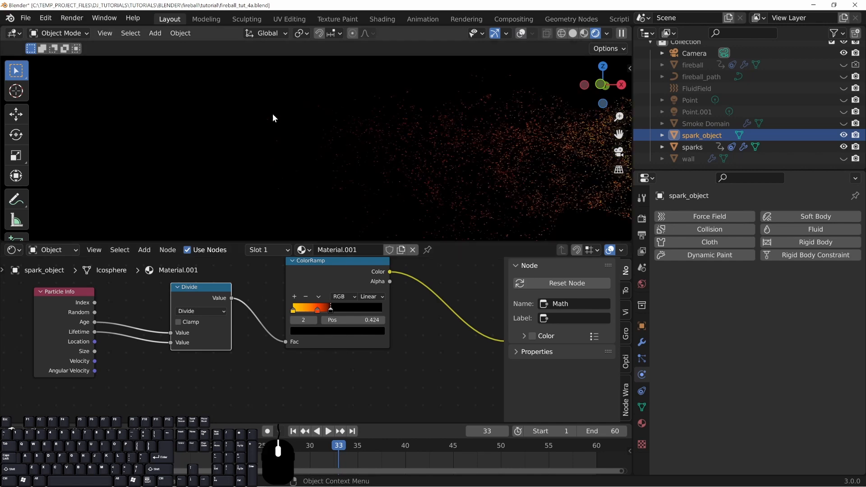
drag(331, 312, 363, 316)
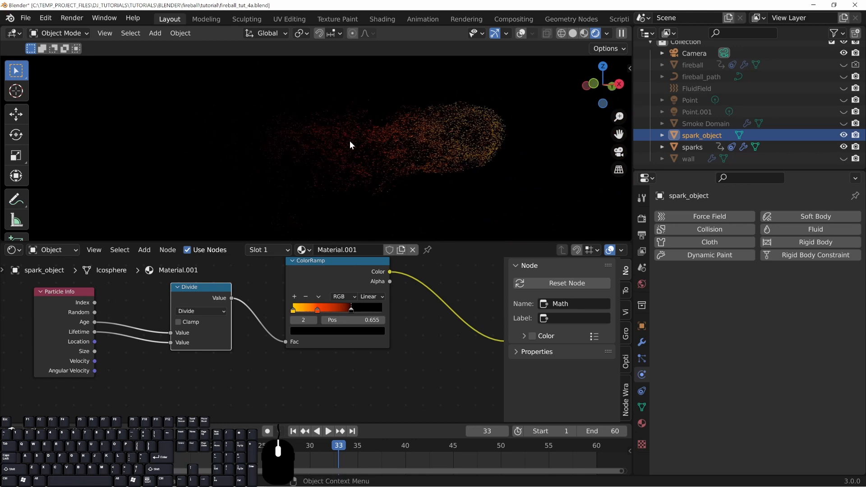
mouse_move(351, 310)
mouse_down()
mouse_move(346, 316)
mouse_move(365, 310)
mouse_up()
drag(294, 309, 298, 312)
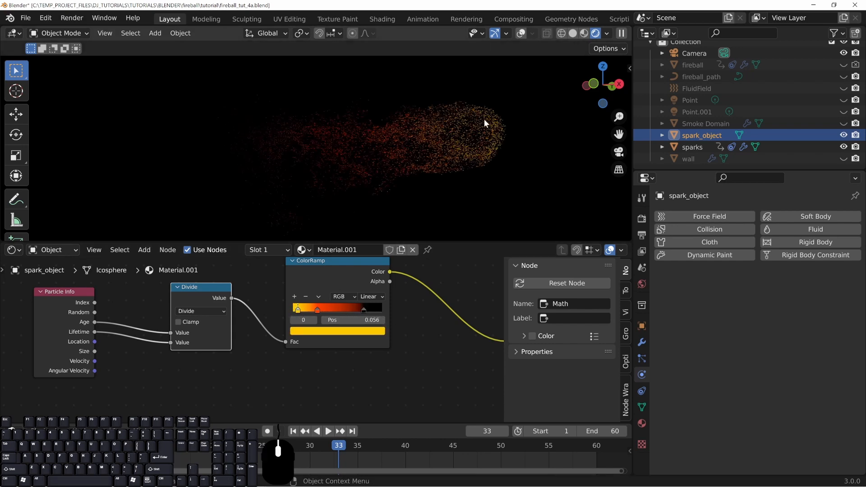
Step: Add a new stop at the very start of the ramp and color it pale blue
click(294, 297)
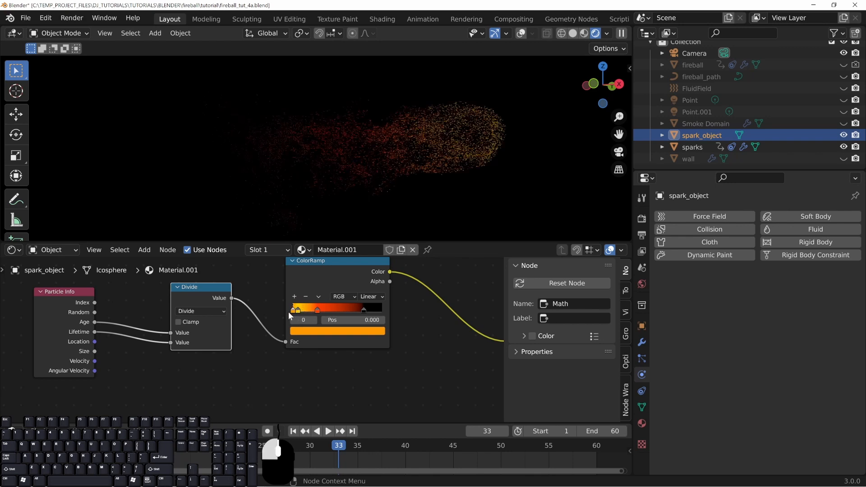
click(307, 331)
click(329, 236)
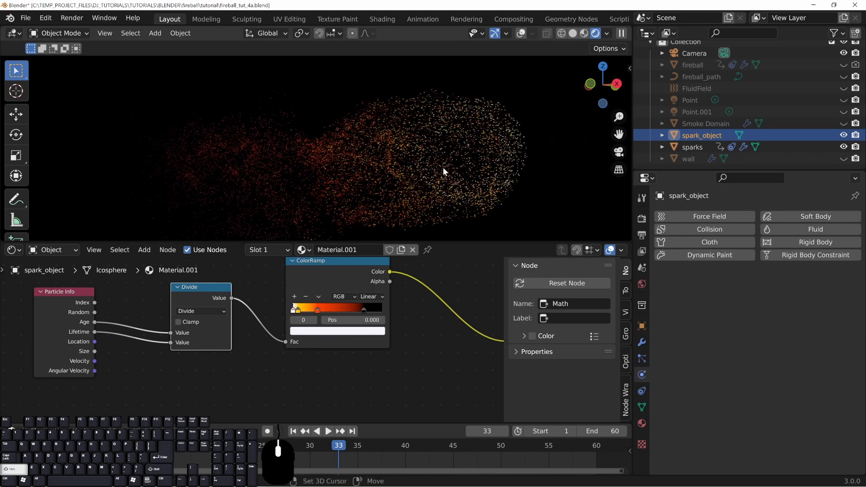
click(318, 332)
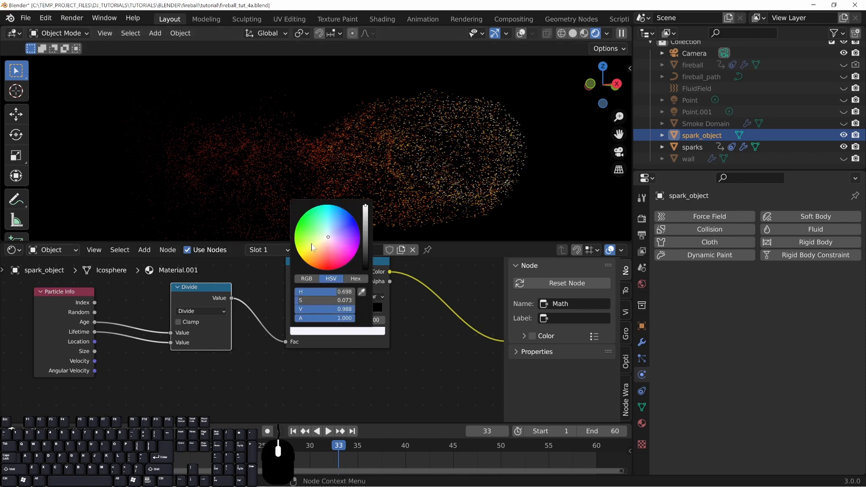
click(330, 229)
drag(331, 228, 331, 227)
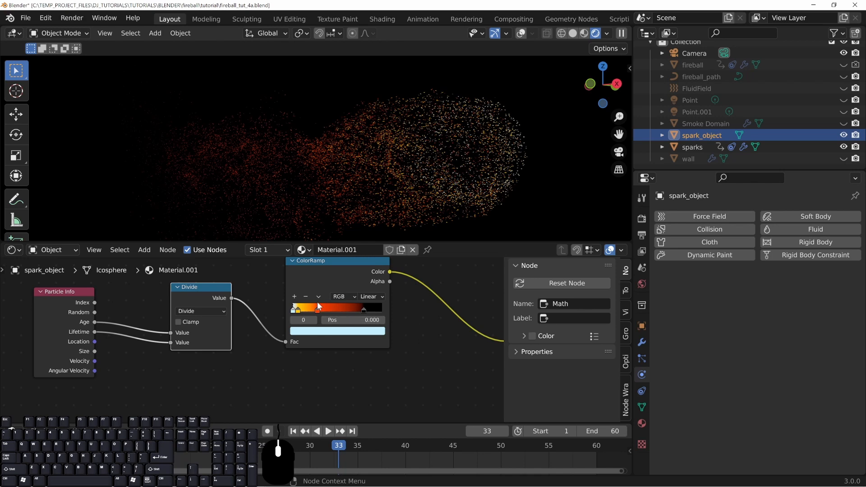
Step: Try an alternative palette by coloring the ramp's 0.273 stop magenta and the 0.056 stop light cyan
key(ctrl+z)
click(327, 336)
click(333, 255)
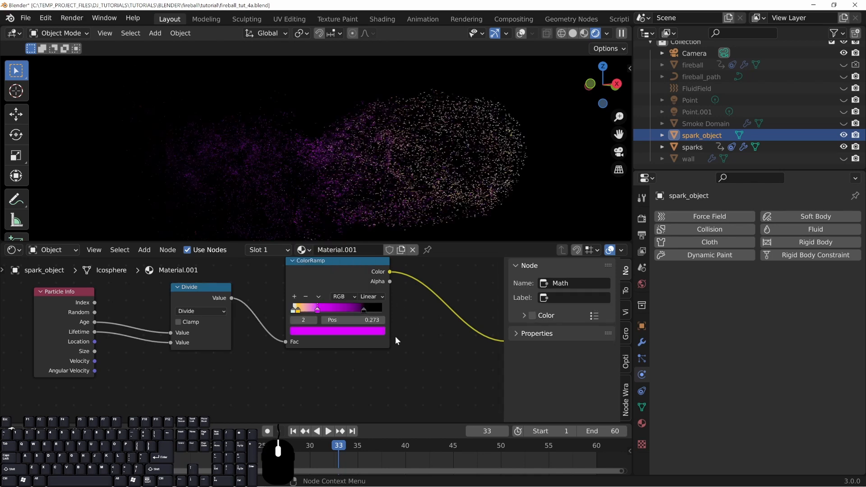
click(297, 309)
click(315, 332)
click(329, 242)
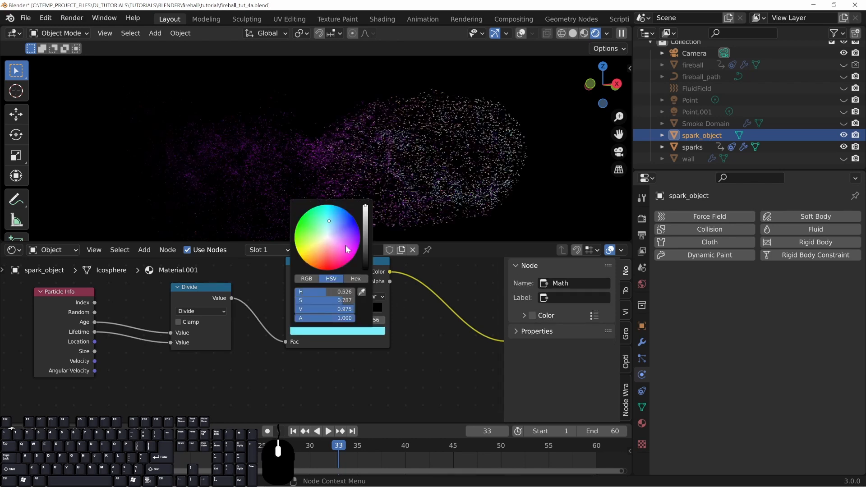
middle_drag(372, 148, 374, 171)
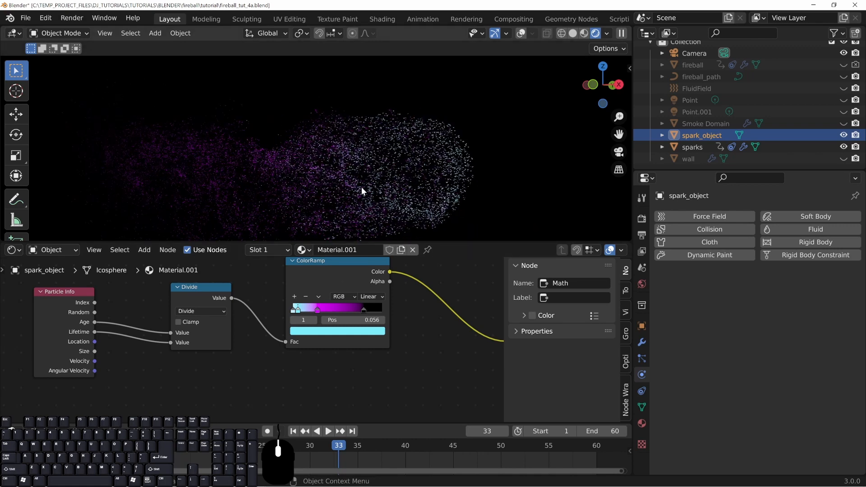
middle_drag(361, 186, 263, 160)
shift+middle_drag(261, 208, 283, 180)
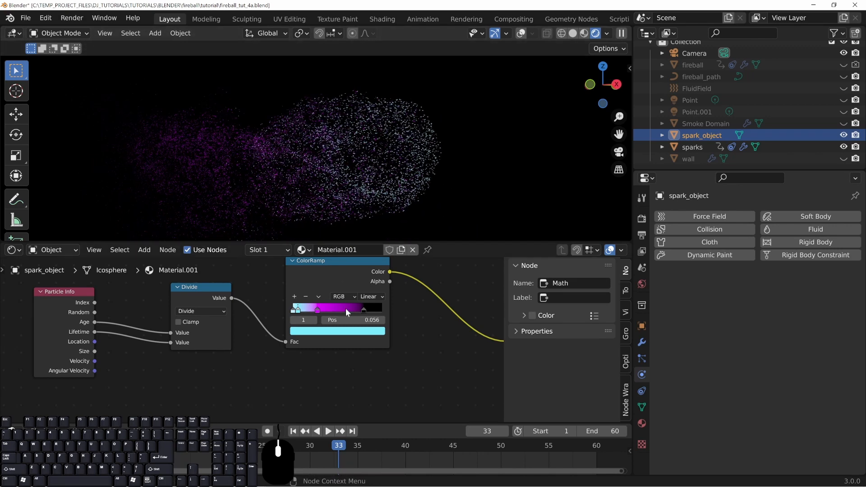
Step: Recolor the ramp's 0.273 stop dark red and the 0.056 stop yellow-orange
click(317, 310)
click(337, 332)
drag(328, 268, 322, 270)
drag(365, 207, 365, 218)
click(314, 319)
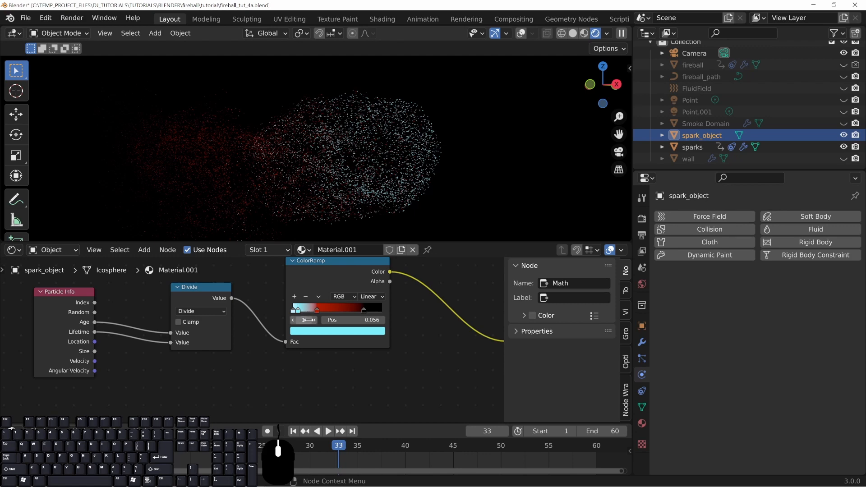
click(318, 331)
drag(311, 265, 308, 263)
Step: Color the ramp's first stop pale orange with hue 0.090, saturation 0.762 and value 0.988
click(293, 319)
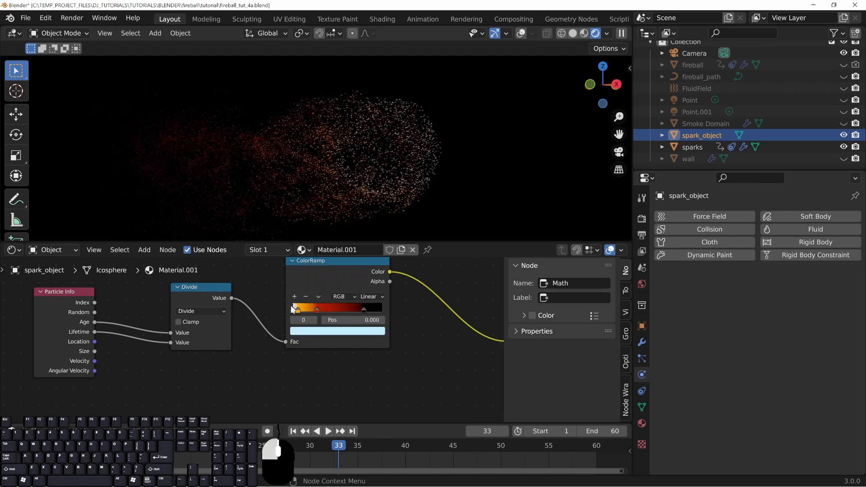
click(304, 331)
click(319, 249)
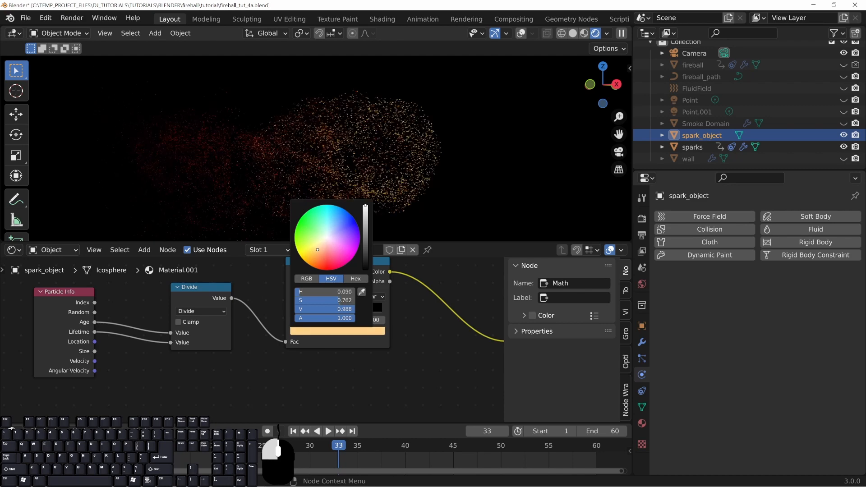
click(456, 168)
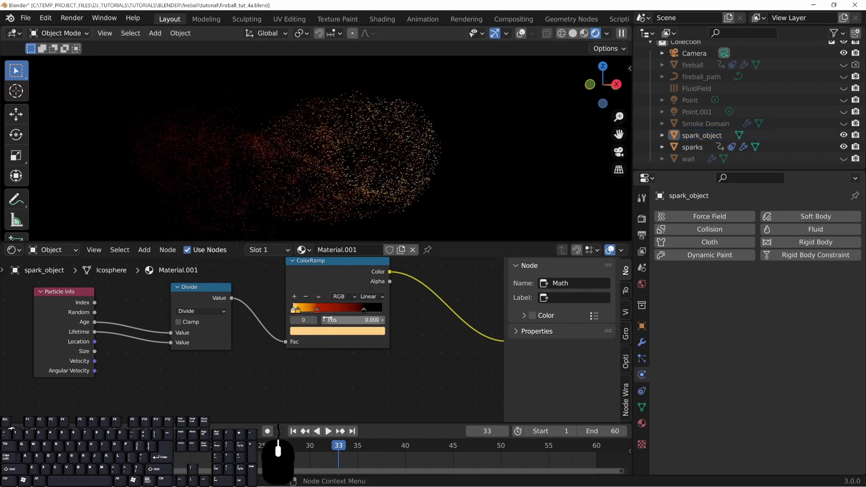
Step: Move the ColorRamp node away from the Divide node, closer to the Emission node
middle_drag(453, 134, 324, 164)
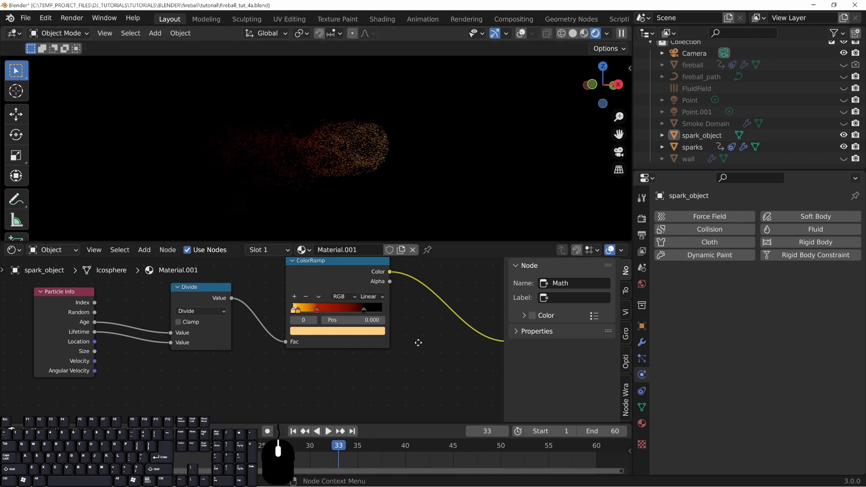
middle_drag(338, 271, 207, 283)
drag(207, 283, 276, 290)
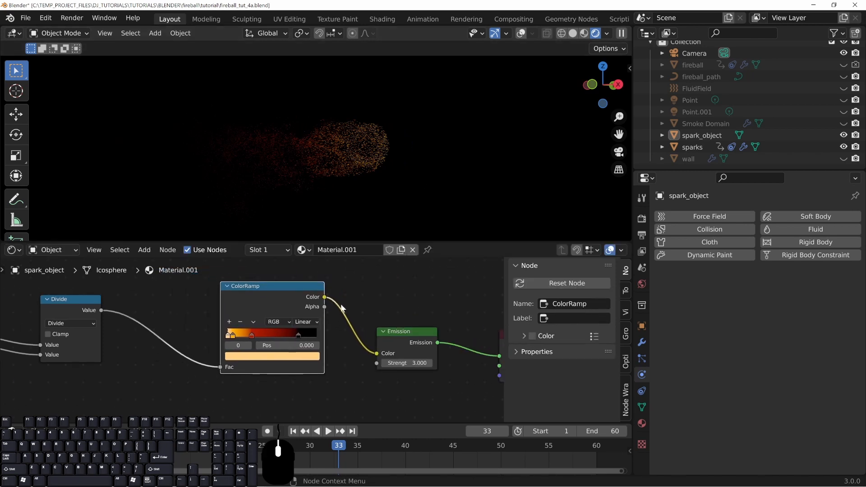
middle_drag(207, 316, 213, 317)
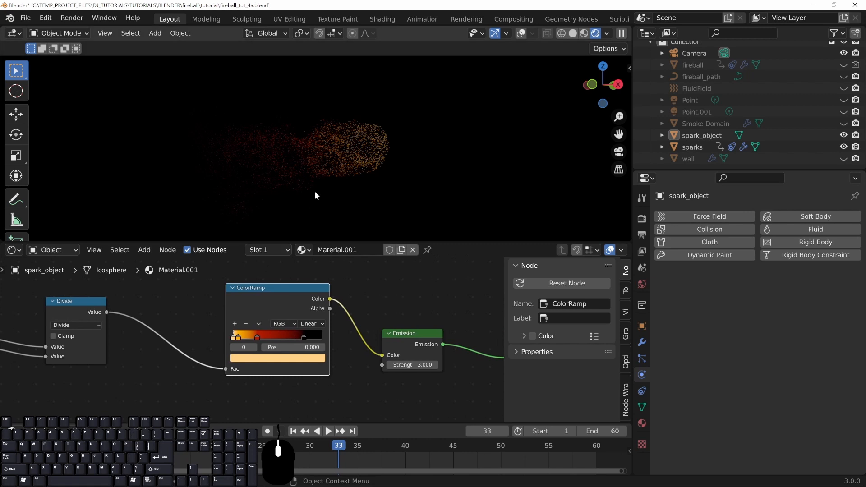
middle_drag(314, 191, 291, 191)
scroll(289, 133, up, 2)
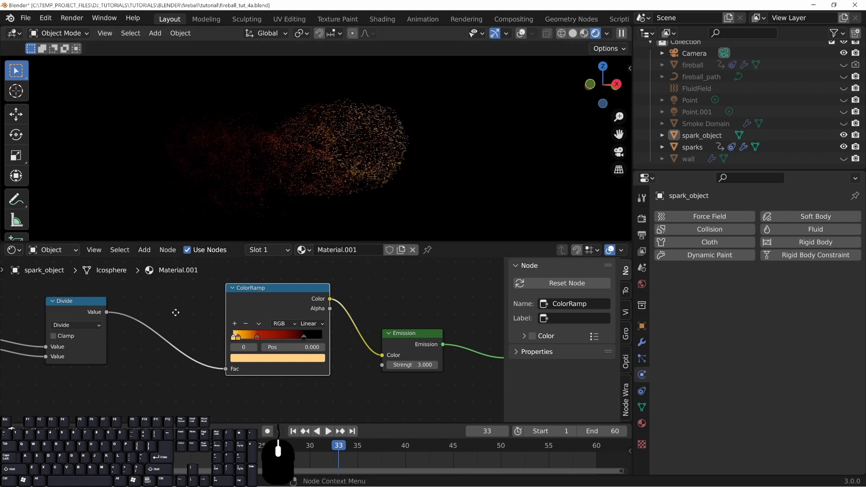
Step: Move the Divide node closer to Particle Info and insert a duplicate of it between Divide and ColorRamp
middle_drag(176, 312, 240, 312)
drag(163, 314, 127, 312)
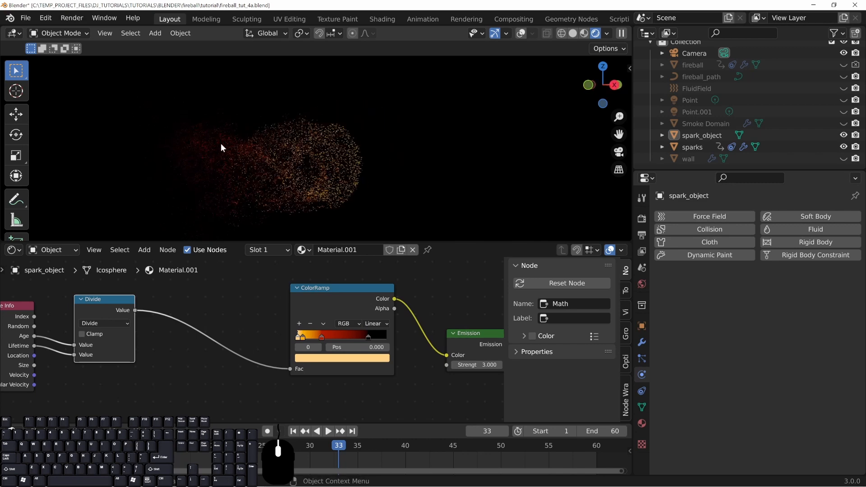
middle_drag(214, 333, 244, 329)
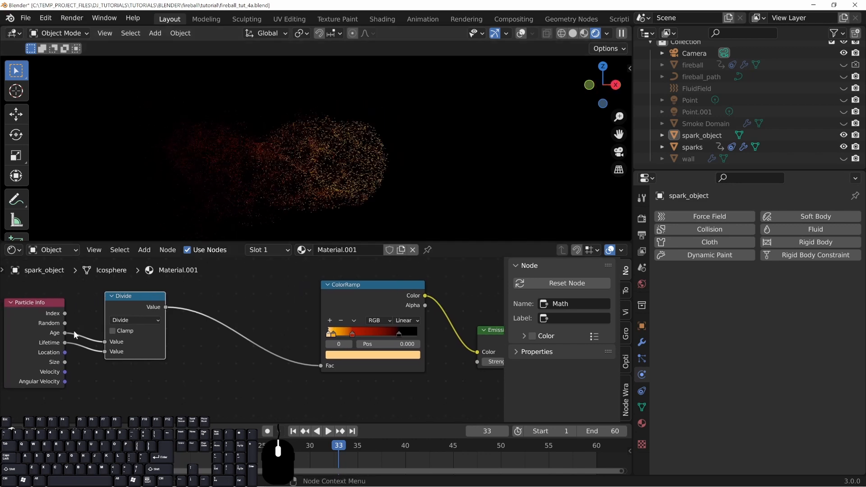
key(shift+d)
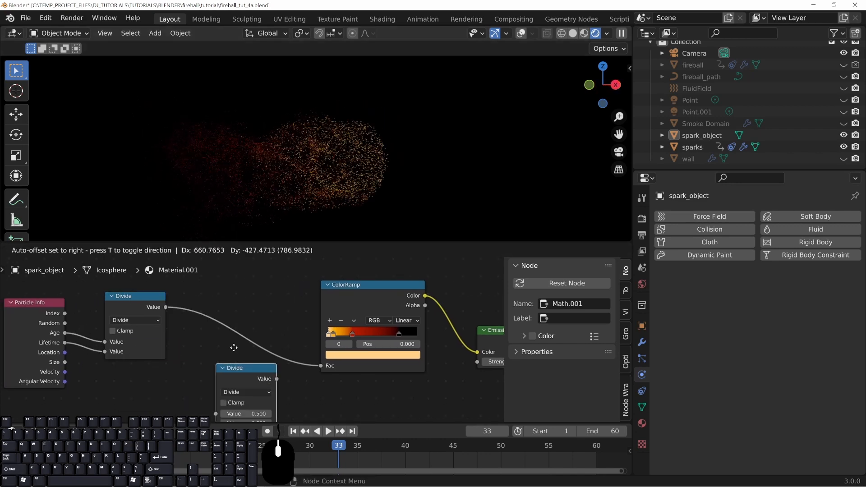
click(223, 306)
drag(221, 301, 212, 292)
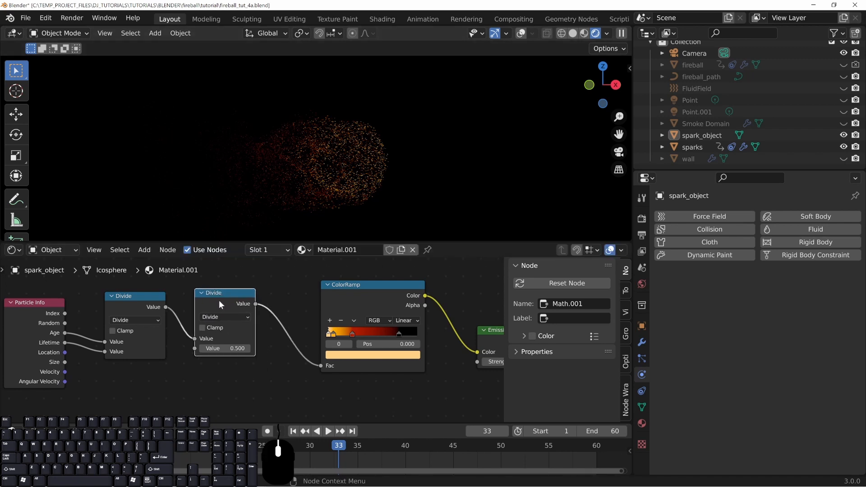
Step: Change the duplicated math node's operation to Multiply and set its value to 1.080
click(122, 305)
click(225, 317)
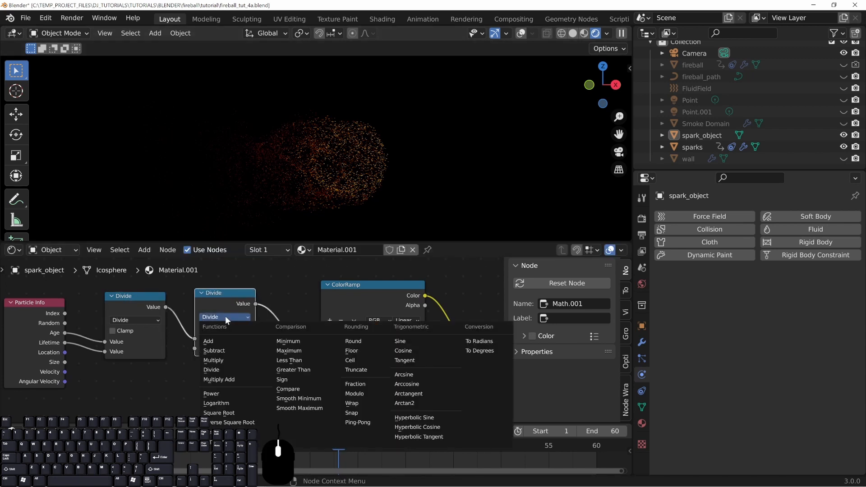
click(231, 360)
mouse_move(225, 350)
mouse_down()
mouse_move(257, 350)
mouse_move(225, 349)
mouse_up()
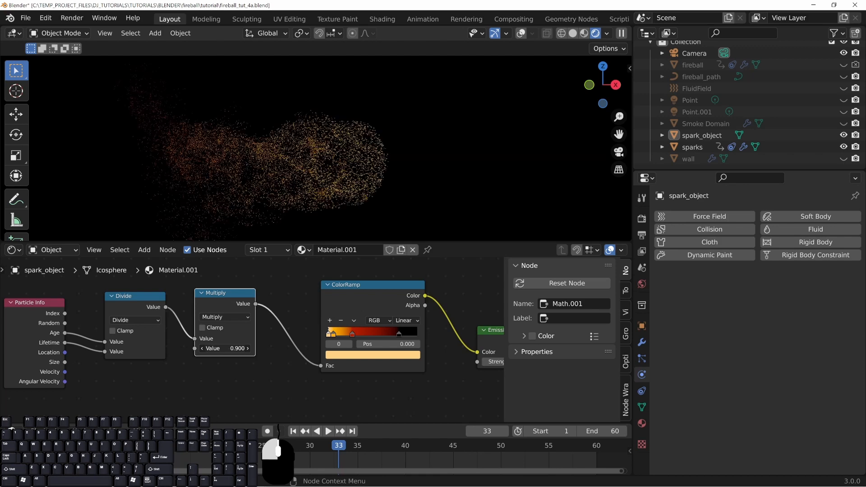
mouse_move(231, 348)
shift+mouse_down()
mouse_move(257, 349)
mouse_move(219, 349)
shift+mouse_up()
Step: Move the Material Output node slightly farther away from the Emission node
middle_drag(222, 174, 302, 182)
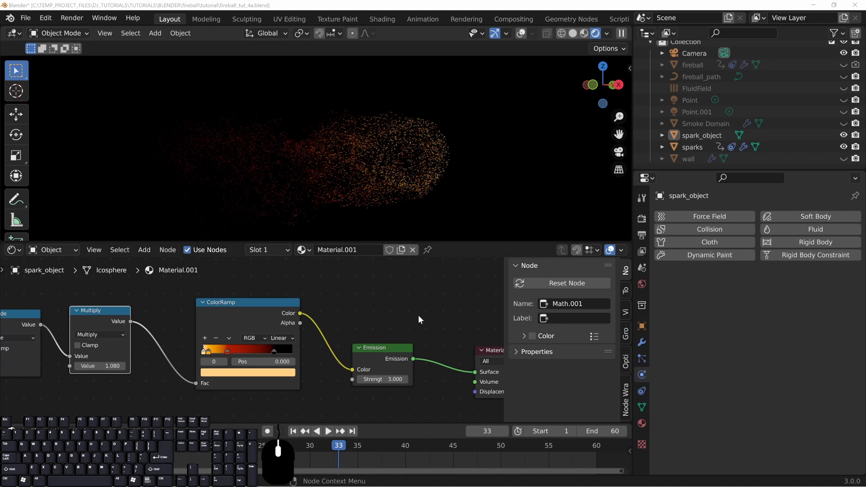
middle_drag(419, 319, 267, 308)
drag(354, 346, 384, 343)
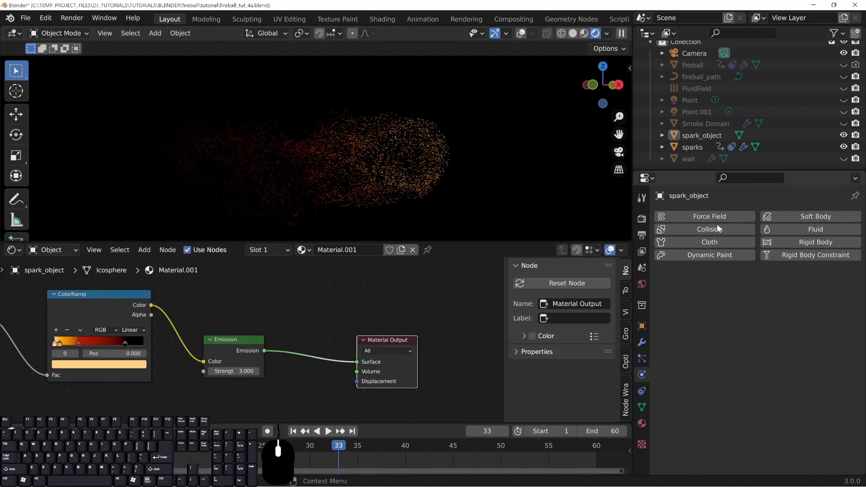
Step: Set the world background color to white with strength 1 and look closely at the sparks against it
click(642, 284)
click(789, 290)
scroll(786, 187, up, 10)
click(788, 303)
text(1)
key(Return)
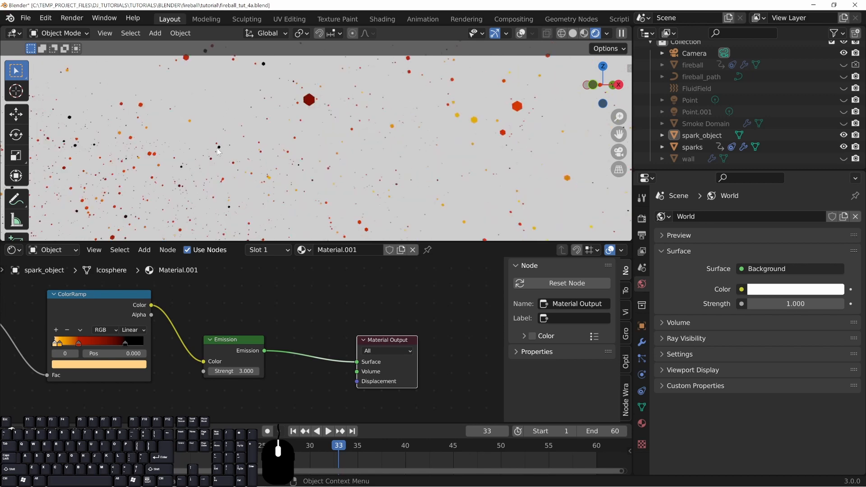
scroll(216, 147, up, 3)
scroll(172, 196, down, 2)
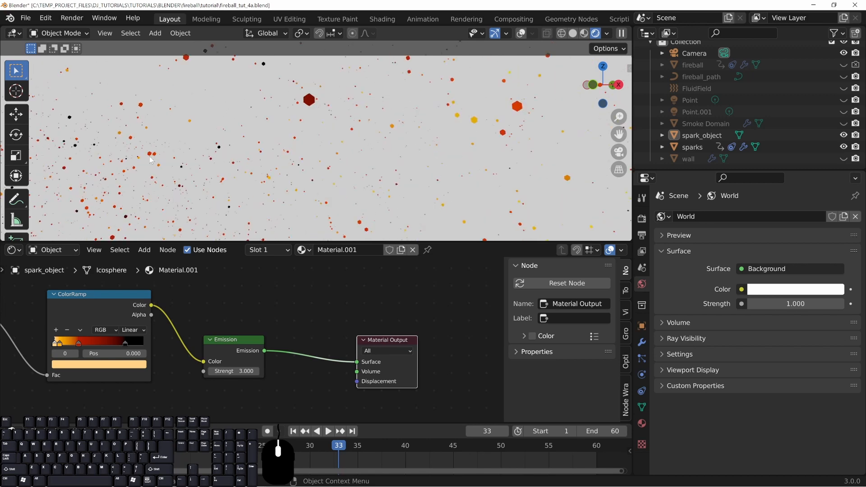
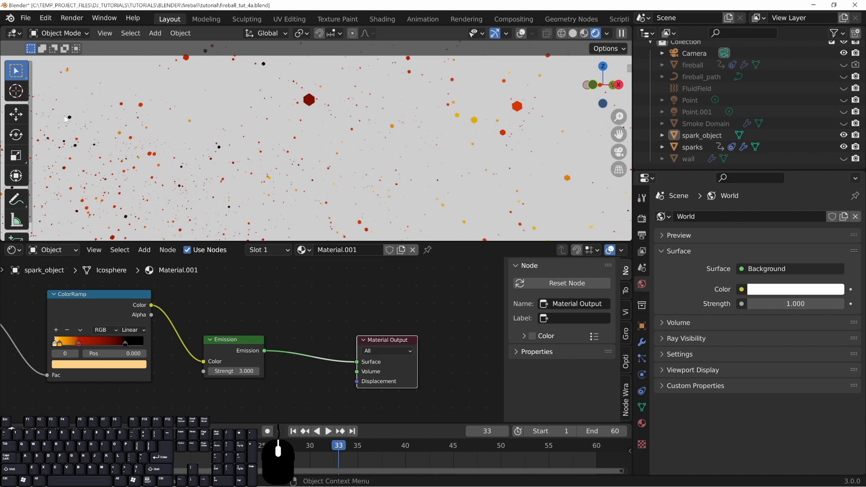
shift+middle_drag(192, 152, 294, 180)
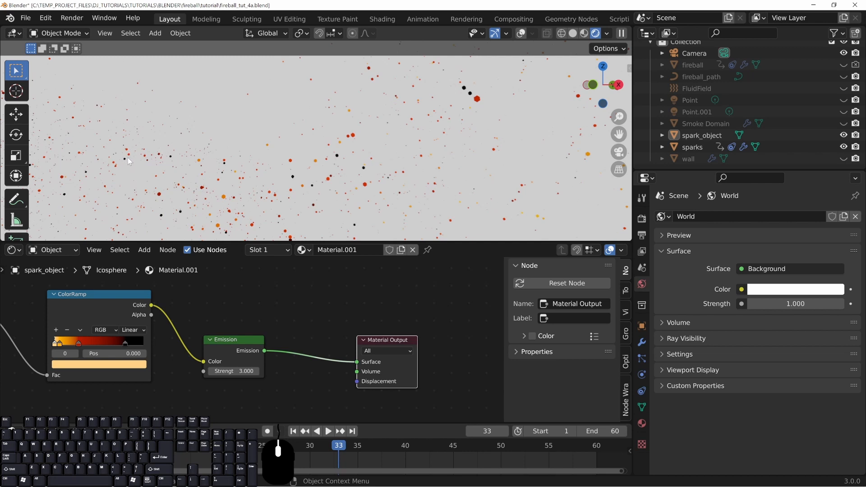
Step: Spread out the Emission and Material Output nodes to make room for more shader nodes between them
drag(373, 344, 416, 335)
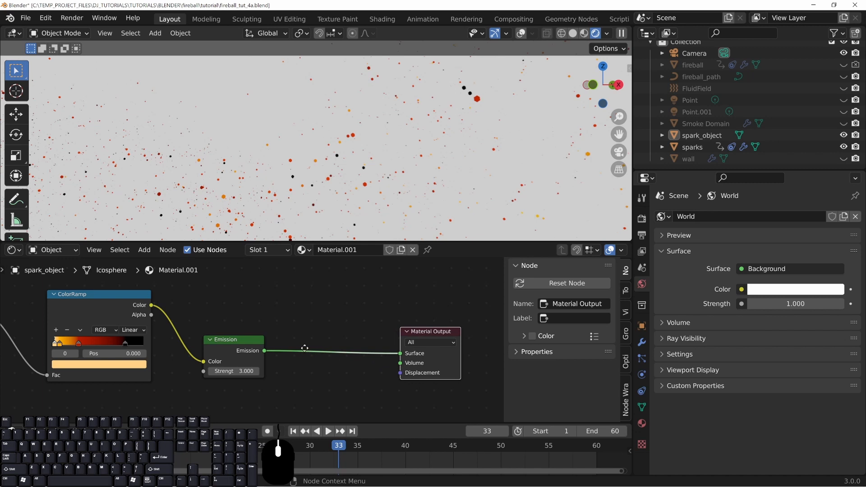
drag(251, 343, 261, 318)
middle_drag(309, 310, 301, 327)
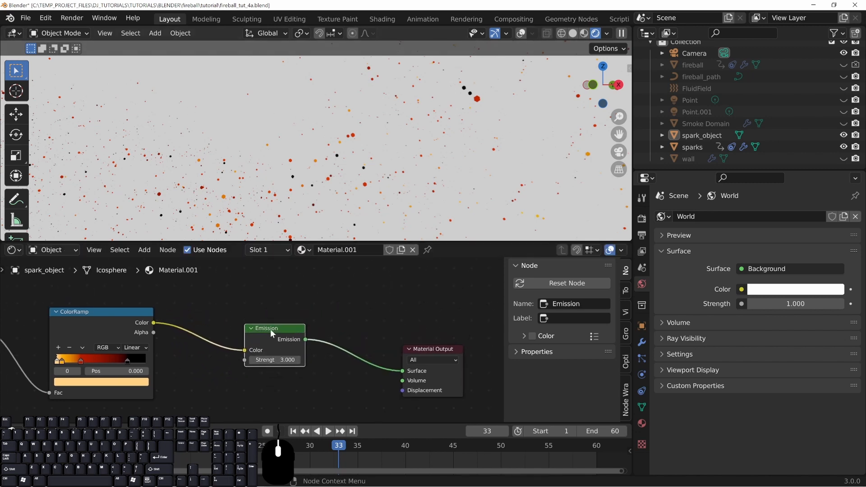
drag(274, 331, 256, 336)
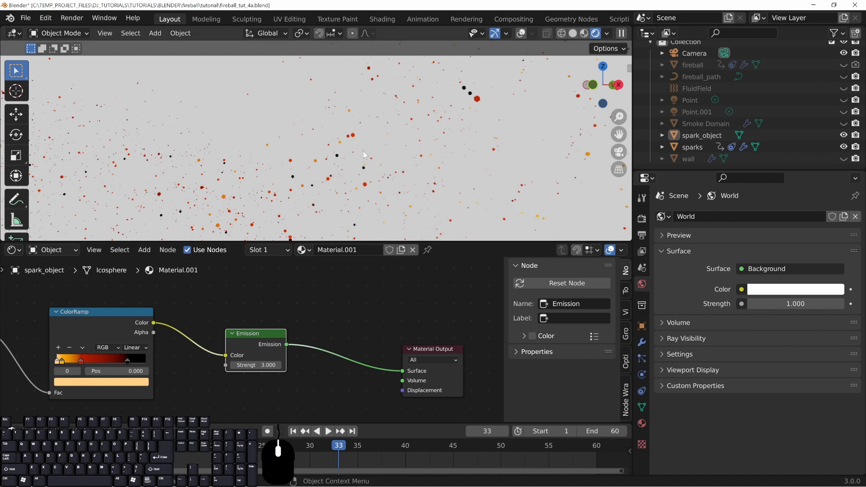
Step: Add a Transparent BSDF node and place it above the Emission node
mouse_move(330, 346)
middle_down()
mouse_move(329, 314)
mouse_move(328, 336)
middle_up()
scroll(328, 316, down, 5)
middle_drag(258, 376, 282, 363)
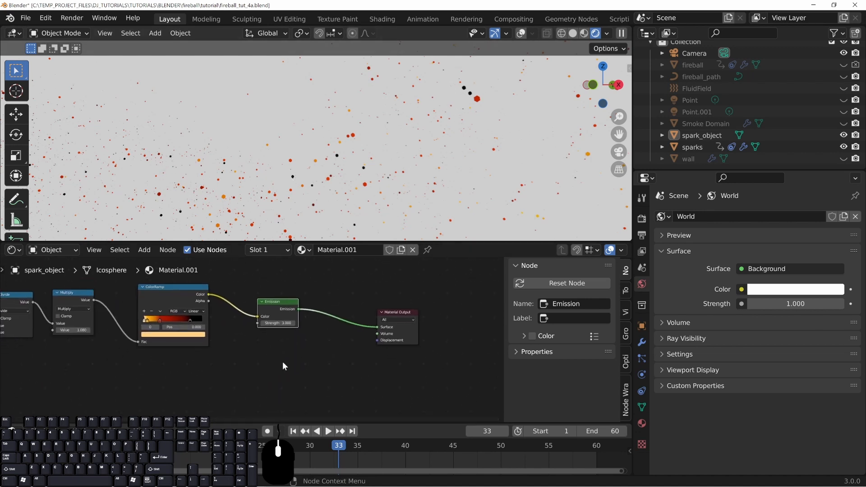
key(shift+a)
mouse_move(281, 363)
mouse_move(261, 312)
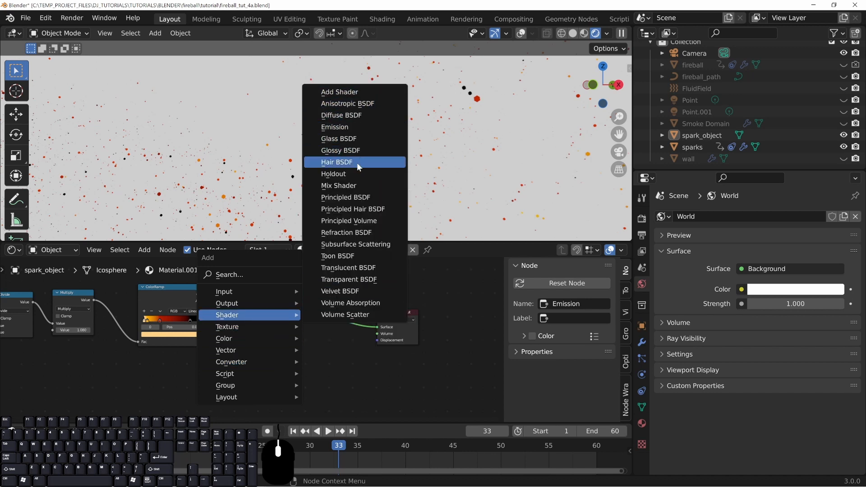
click(349, 280)
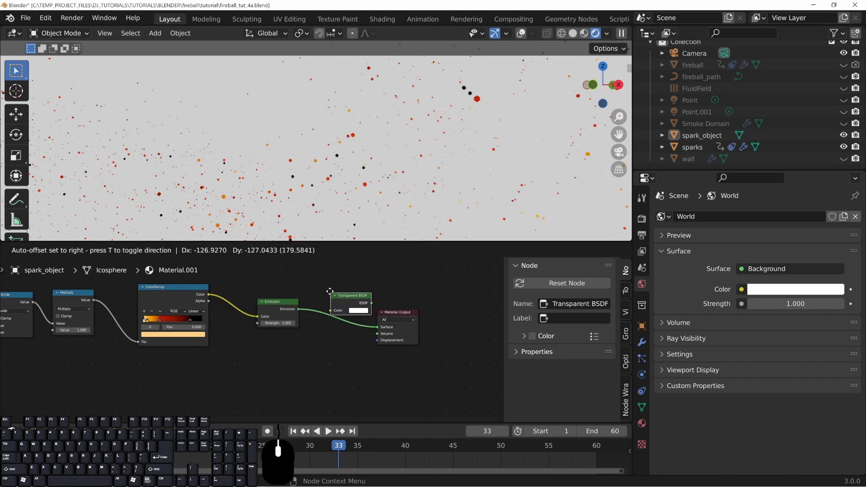
click(277, 361)
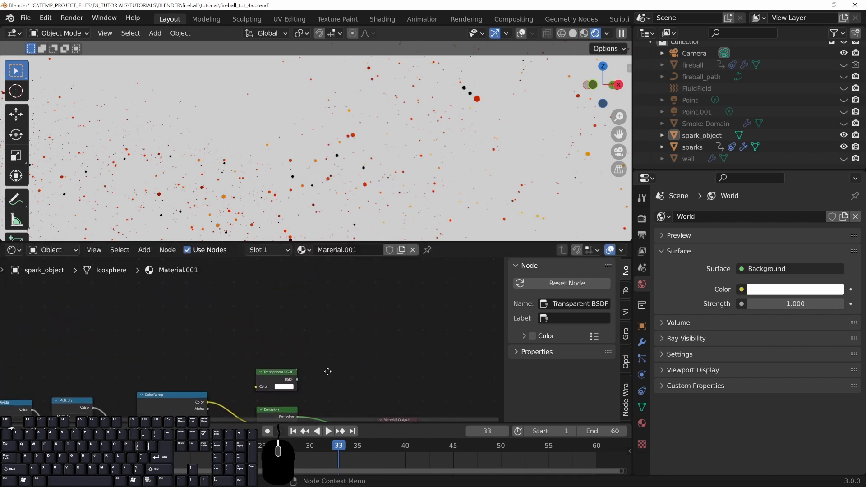
Step: Add a Mix Shader that combines Transparent BSDF and Emission and feeds the Material Output's surface
key(shift+a)
mouse_move(283, 318)
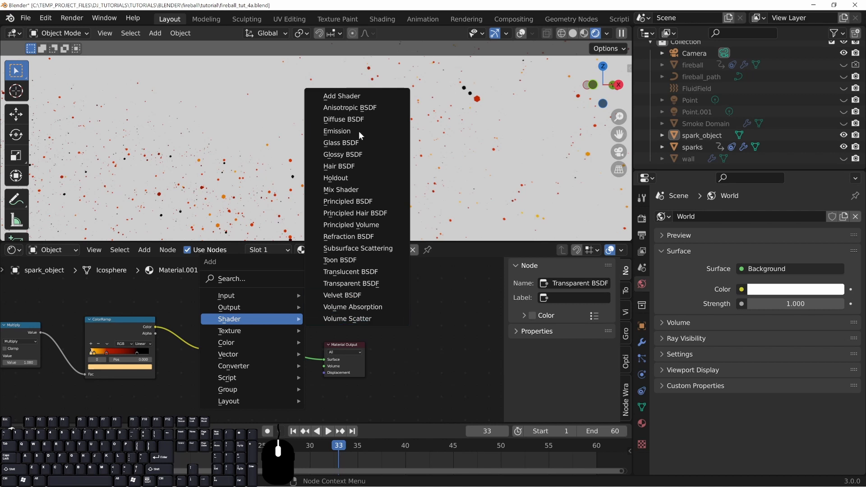
click(341, 190)
click(244, 333)
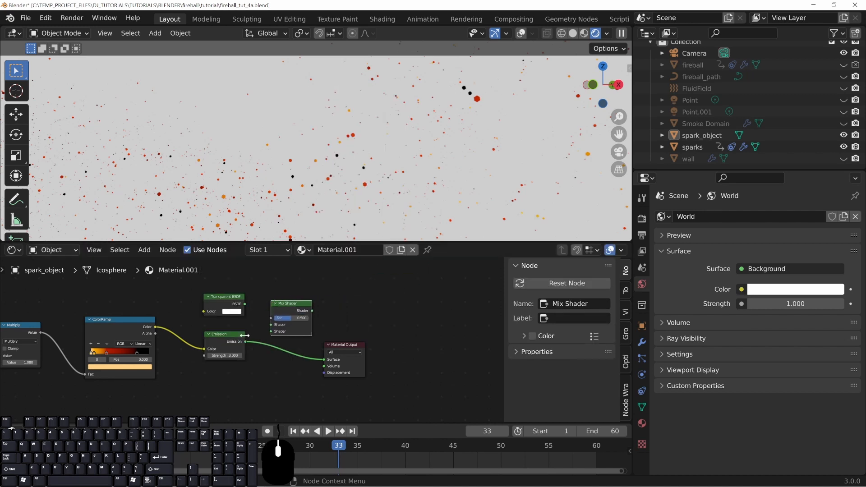
drag(245, 341, 404, 330)
click(246, 306)
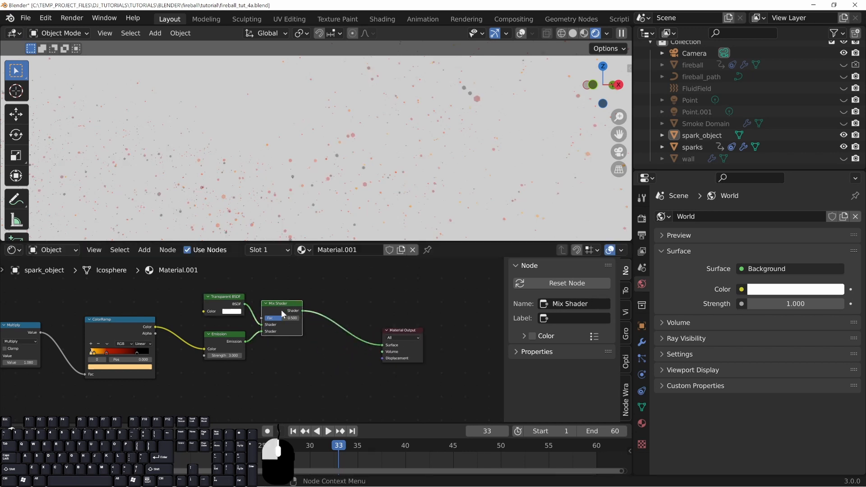
Step: Space out the Transparent BSDF, Emission and Mix Shader nodes and set the mix factor to 1.000
drag(281, 311, 302, 321)
drag(220, 341, 224, 354)
drag(222, 311, 224, 317)
mouse_move(303, 331)
mouse_down()
mouse_move(313, 331)
mouse_move(289, 329)
mouse_move(315, 328)
mouse_up()
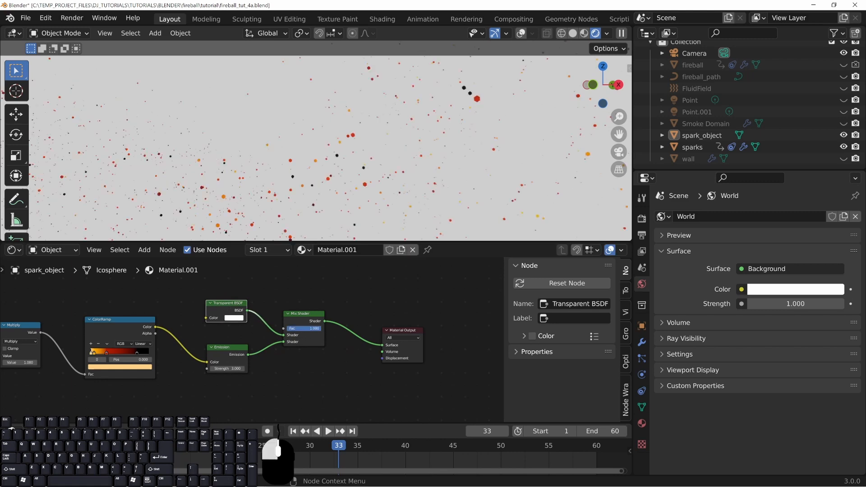
drag(289, 329, 307, 316)
middle_drag(309, 197, 310, 176)
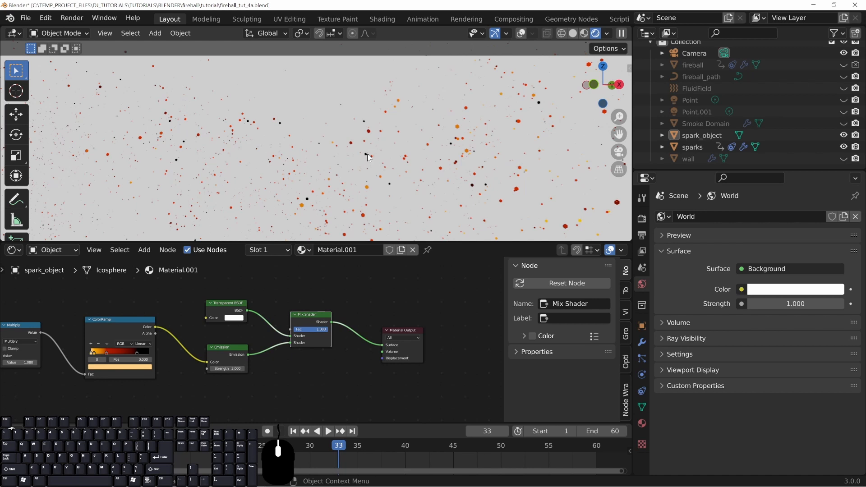
Step: Try driving the Mix Shader's factor directly from the existing Multiply node's output
middle_drag(147, 302, 209, 305)
drag(176, 325, 171, 333)
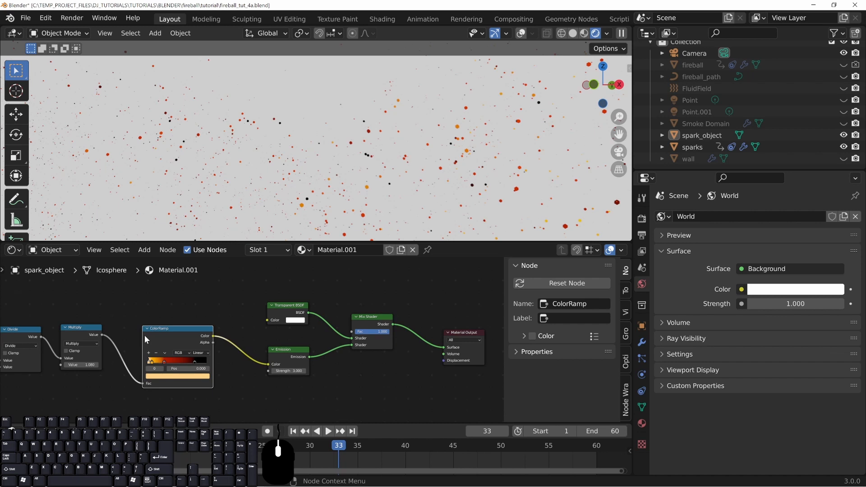
drag(103, 335, 350, 332)
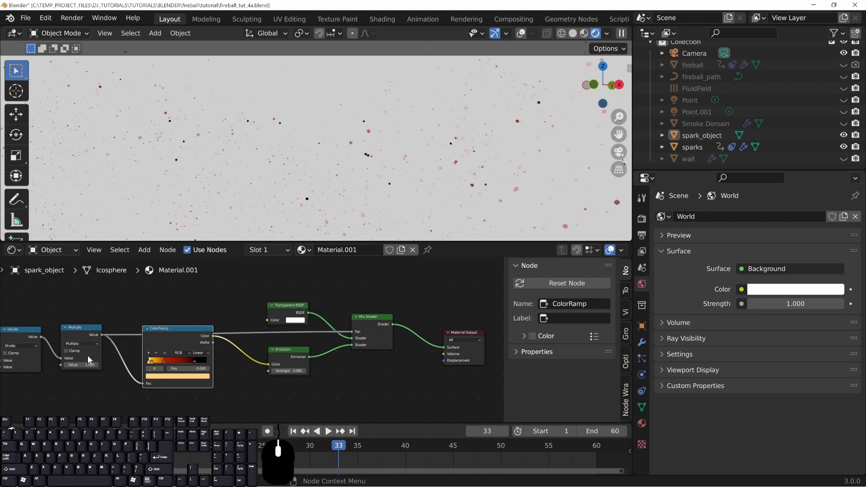
drag(351, 332, 220, 294)
Step: Duplicate the Multiply node above the ColorRamp, feed it from Divide and connect its output to the Mix Shader's factor
middle_drag(141, 315, 215, 314)
click(152, 331)
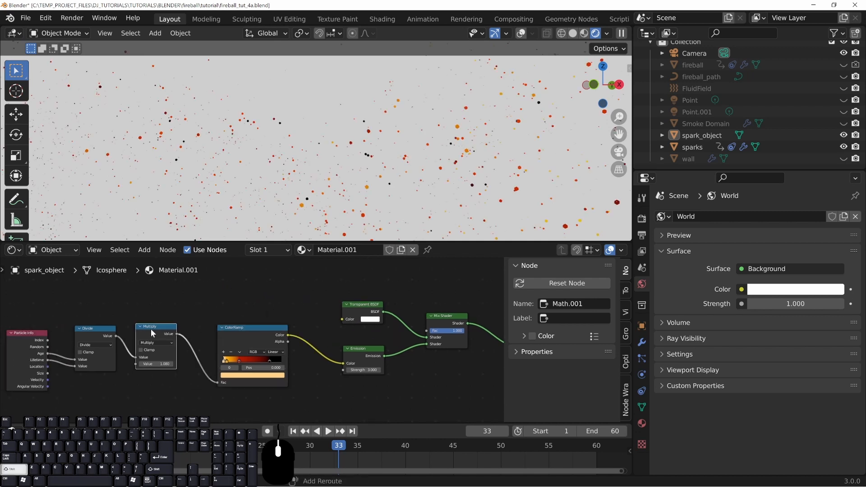
key(shift+d)
click(225, 283)
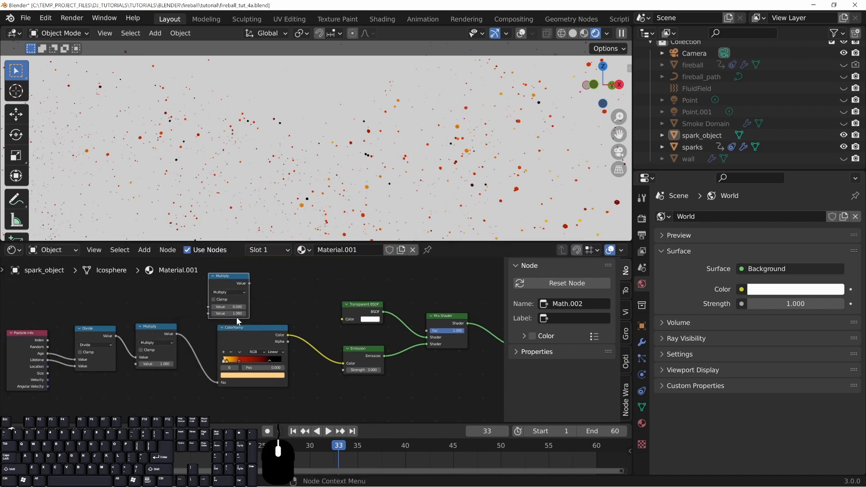
middle_drag(239, 321, 262, 324)
drag(139, 340, 229, 310)
middle_drag(291, 290, 240, 291)
drag(221, 287, 398, 334)
middle_drag(398, 334, 370, 325)
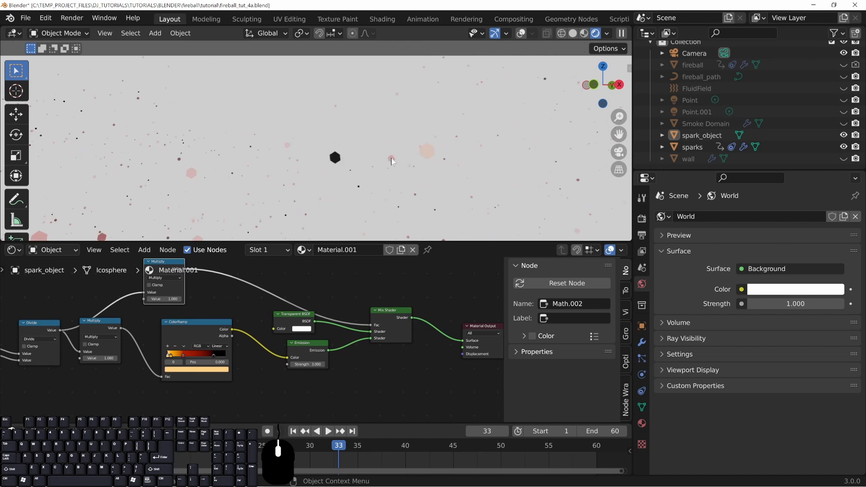
Step: Swap the Mix Shader's inputs so Emission comes first, and place the Transparent BSDF node below Emission
drag(371, 332, 373, 340)
drag(283, 322, 296, 394)
drag(301, 343, 296, 337)
Step: Set the value of the Multiply node driving the mix factor to 0.940
middle_drag(240, 311, 263, 318)
mouse_move(186, 307)
shift+mouse_down()
mouse_move(164, 306)
mouse_move(190, 306)
shift+mouse_up()
Step: Add a second ColorRamp node between the upper Multiply node and the Mix Shader's factor
middle_drag(226, 326, 247, 358)
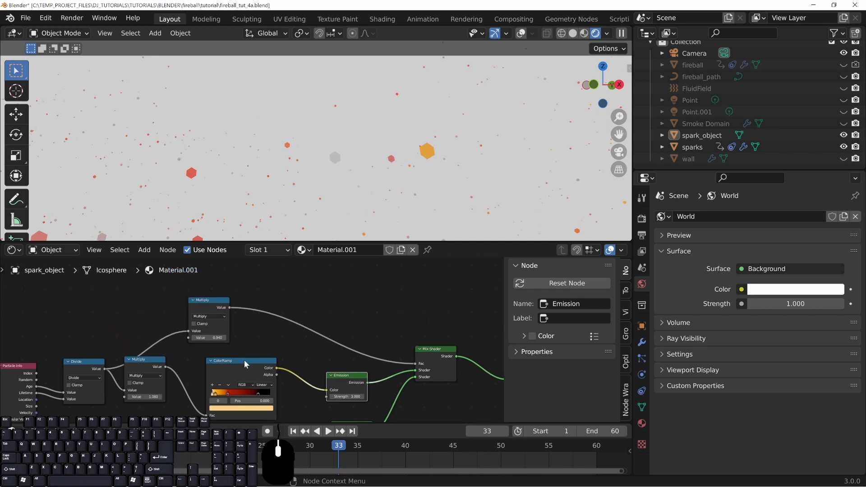
key(shift+a)
mouse_move(266, 360)
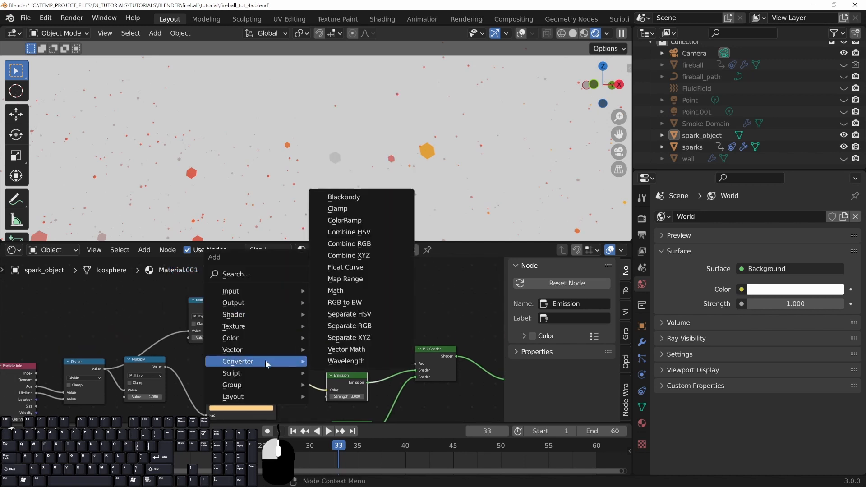
click(345, 220)
click(263, 285)
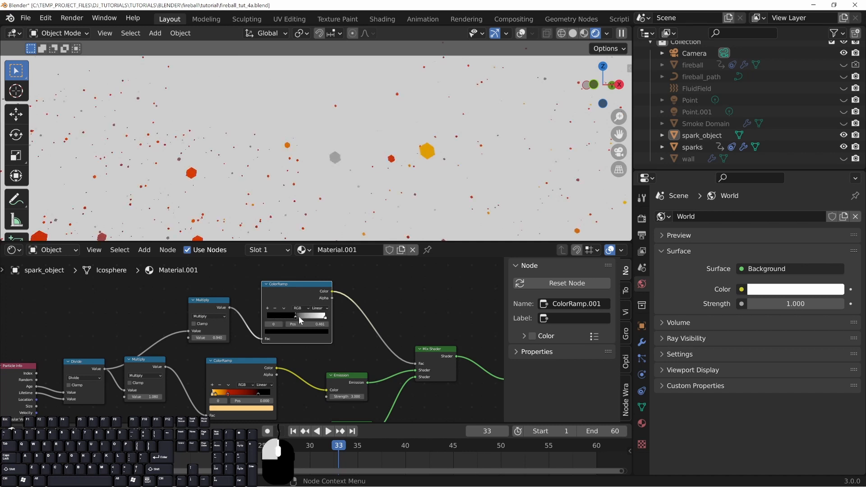
Step: Adjust the new ramp's transparency falloff, placing the black stop at about 0.3 and the white stop at 0.861
click(324, 316)
drag(324, 316, 288, 317)
click(268, 317)
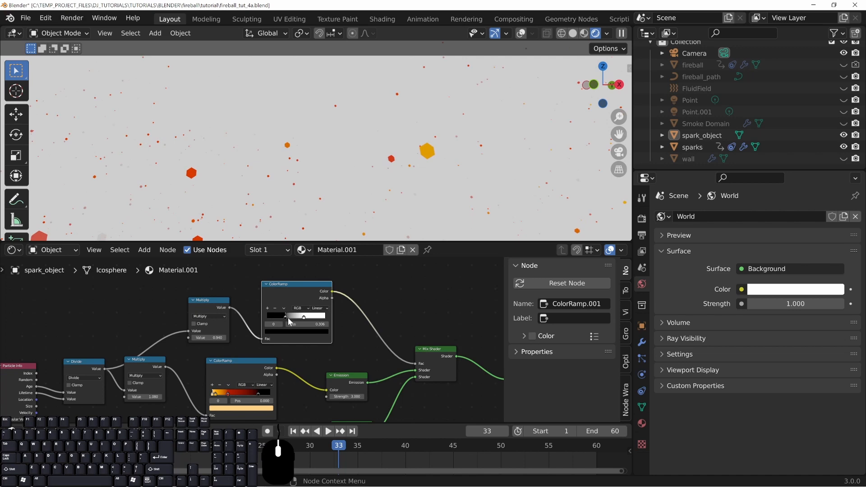
click(303, 317)
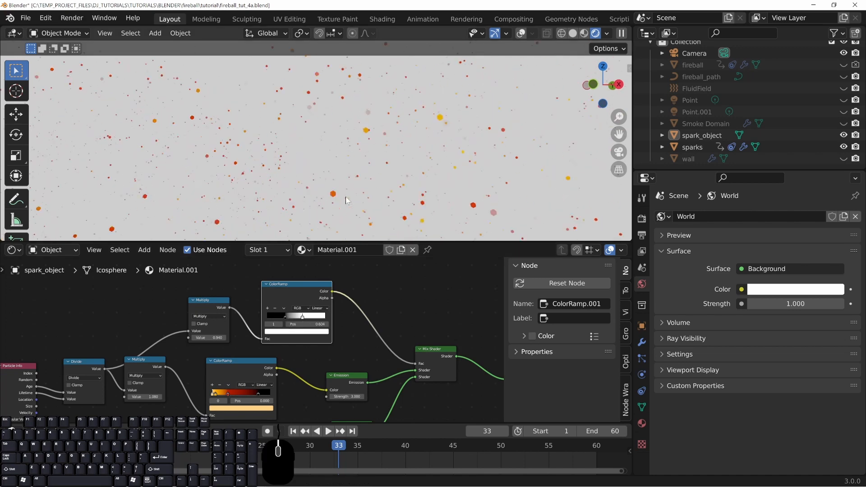
click(286, 317)
mouse_move(302, 316)
mouse_down()
mouse_move(328, 321)
mouse_move(317, 317)
mouse_up()
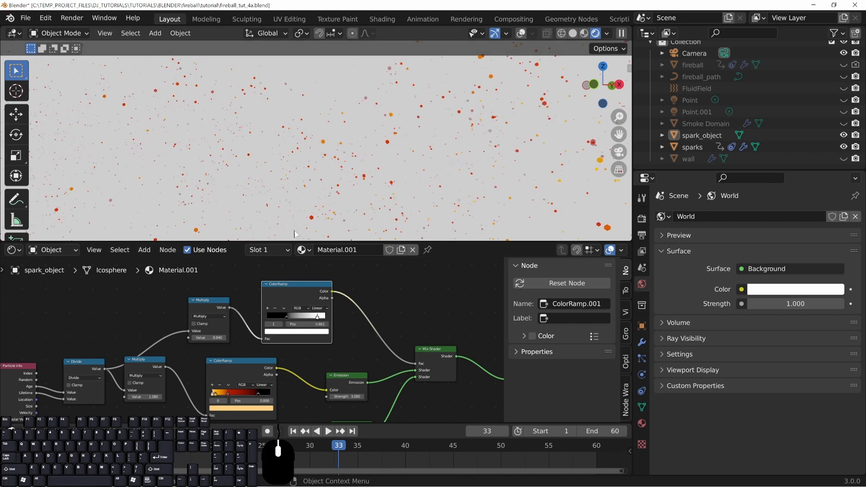
Step: Reposition the upper Multiply node and the transparency ColorRamp above the emission color chain to tidy the node tree
drag(212, 301, 195, 287)
drag(293, 284, 282, 283)
middle_drag(188, 295, 236, 287)
drag(235, 284, 196, 289)
middle_drag(192, 330, 199, 330)
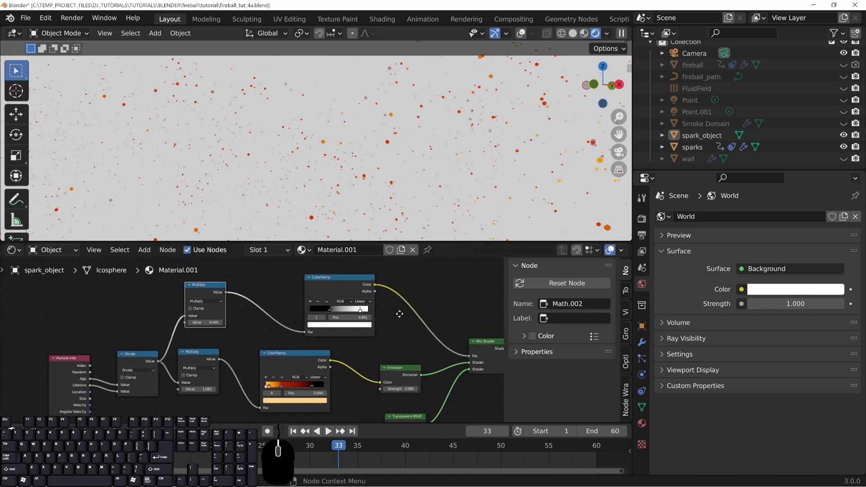
middle_drag(270, 301, 233, 307)
Step: Nudge the Mix Shader and Transparent BSDF nodes into tidier positions next to the Emission node
scroll(367, 149, up, 4)
middle_drag(447, 169, 452, 171)
scroll(307, 167, down, 3)
shift+middle_drag(308, 167, 433, 169)
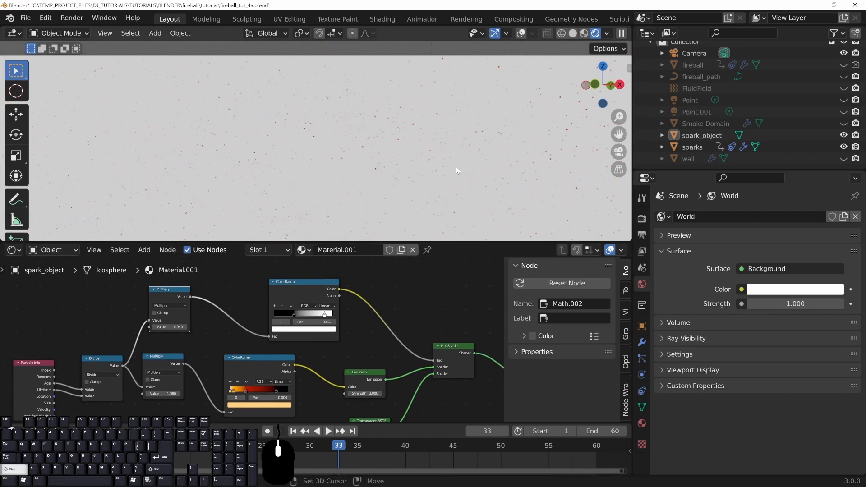
scroll(195, 149, up, 3)
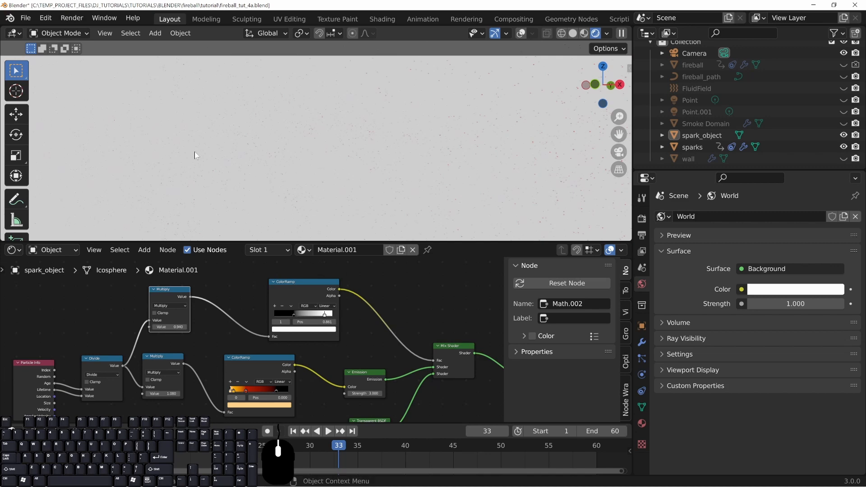
click(460, 352)
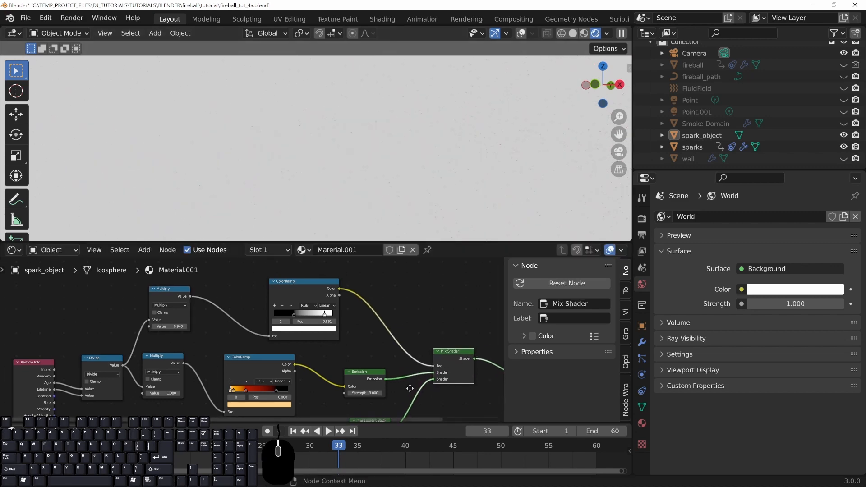
middle_drag(370, 421, 345, 366)
drag(346, 367, 338, 364)
middle_drag(301, 285, 384, 339)
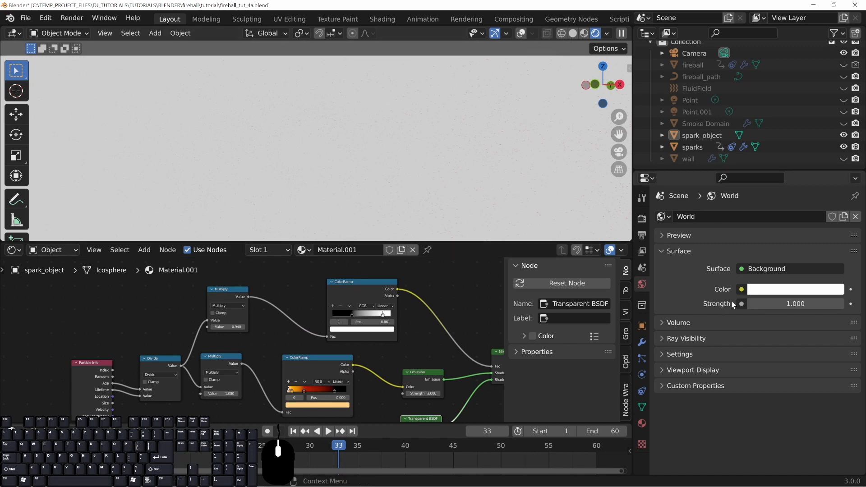
Step: Darken the world background color to black and set its strength to 0
click(771, 291)
drag(835, 176, 835, 208)
click(796, 303)
text(0)
key(Return)
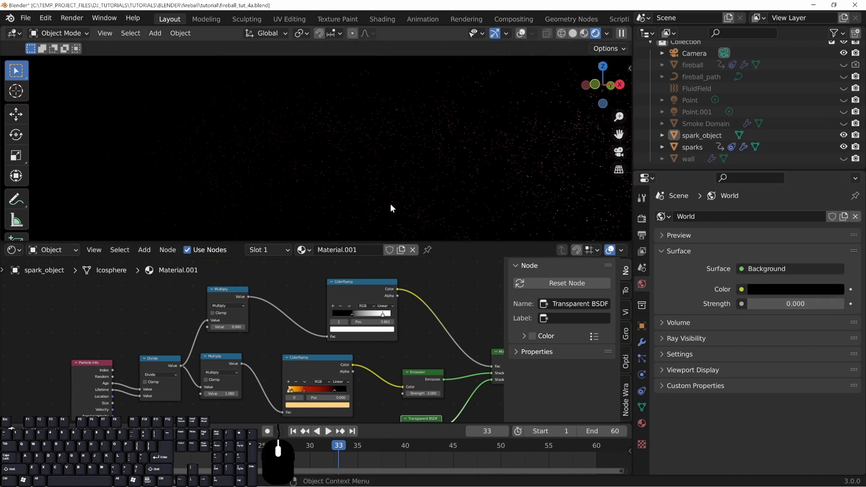
Step: Switch the viewport to solid shading and unhide the Smoke Domain, both point lights and the wall
scroll(380, 171, up, 2)
mouse_move(360, 153)
middle_down()
mouse_move(351, 155)
mouse_move(359, 156)
middle_up()
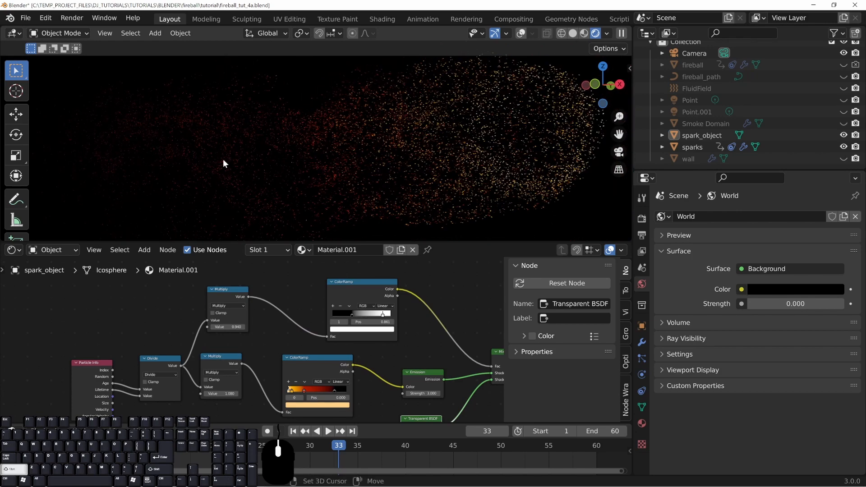
shift+middle_drag(254, 167, 362, 168)
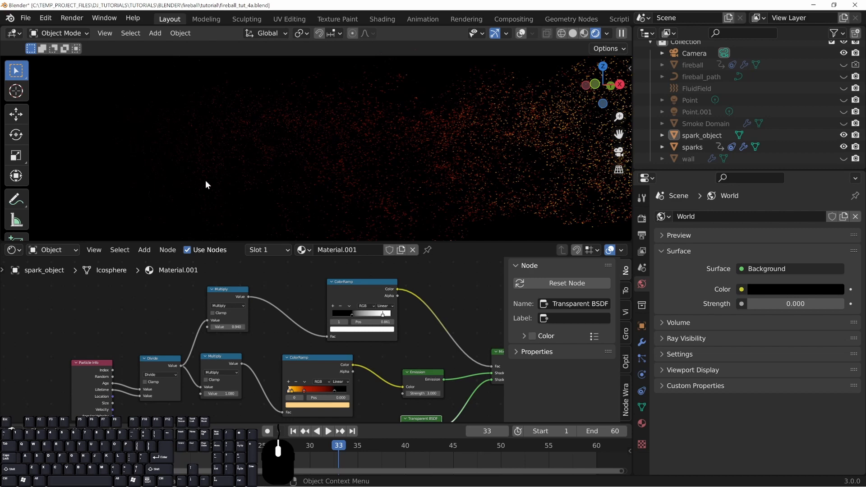
scroll(395, 159, down, 3)
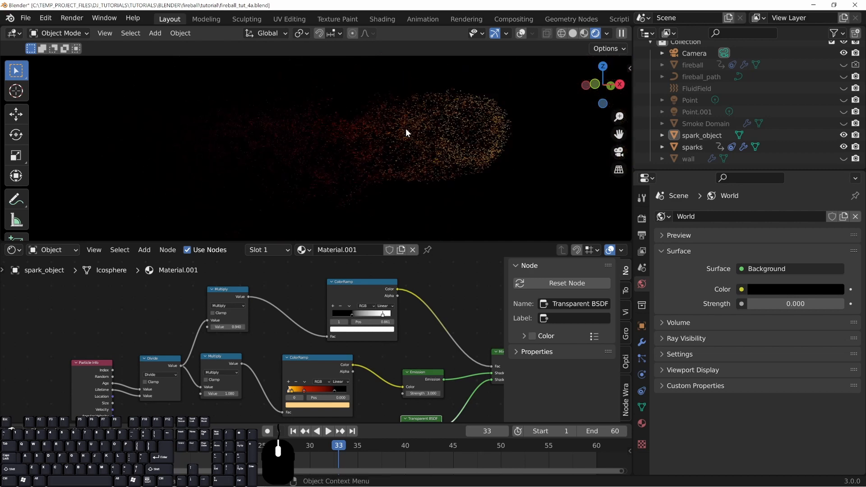
key(z)
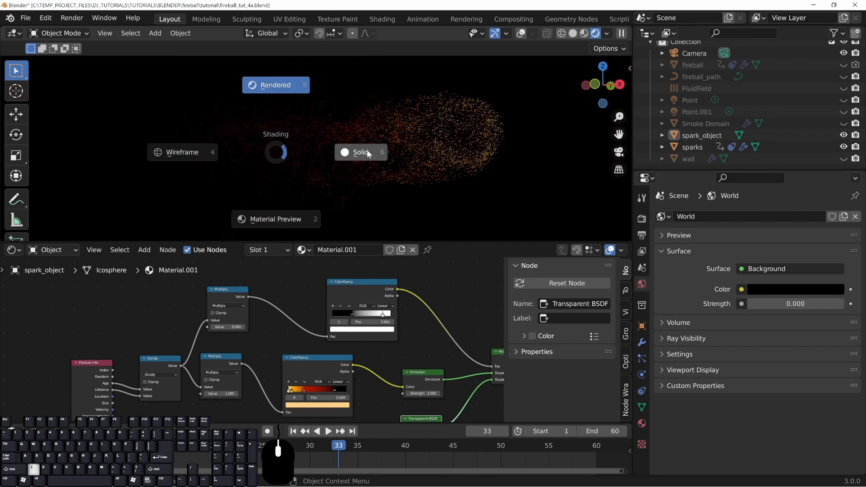
click(365, 151)
click(843, 123)
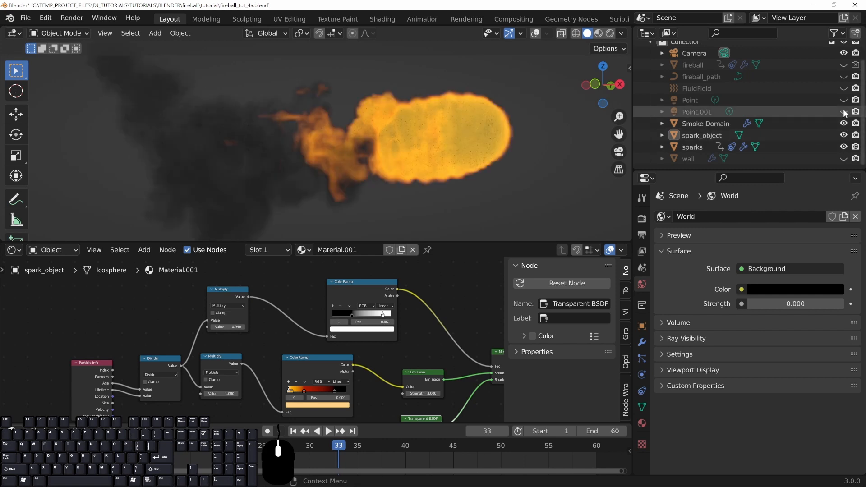
click(844, 113)
click(844, 100)
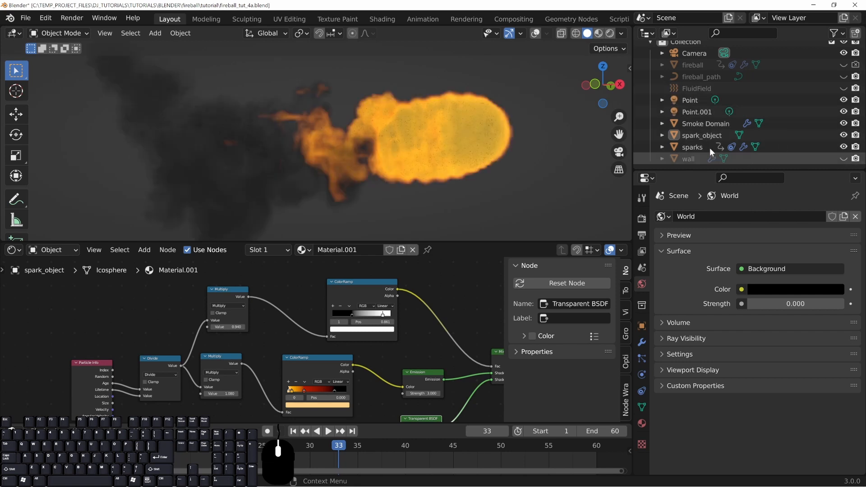
click(844, 158)
Step: Preview the full scene with the wall in rendered shading and return to solid shading
scroll(444, 144, down, 3)
mouse_move(340, 142)
middle_down()
mouse_move(395, 141)
mouse_move(333, 144)
middle_up()
mouse_move(333, 144)
middle_down()
mouse_move(350, 148)
mouse_move(349, 166)
middle_up()
scroll(341, 144, up, 2)
key(z)
click(388, 82)
key(z)
click(466, 142)
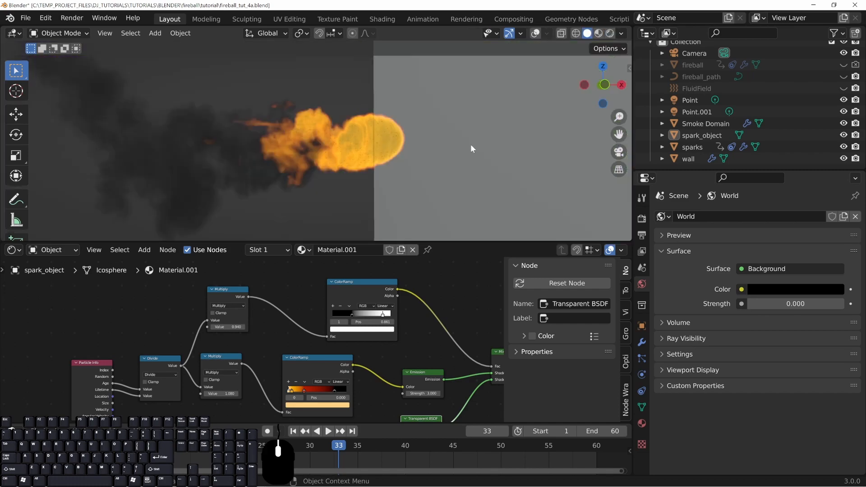
Step: Enable Noise in the Smoke Domain's fluid settings and switch the viewport to rendered shading
click(703, 123)
click(641, 376)
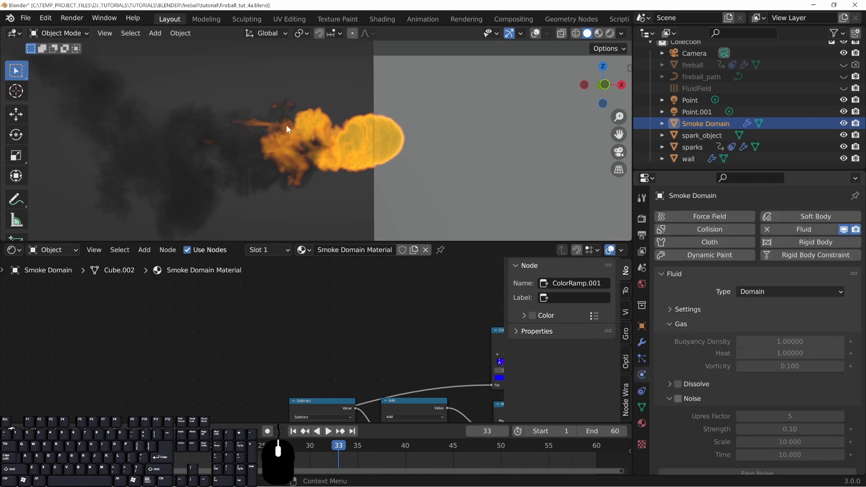
key(z)
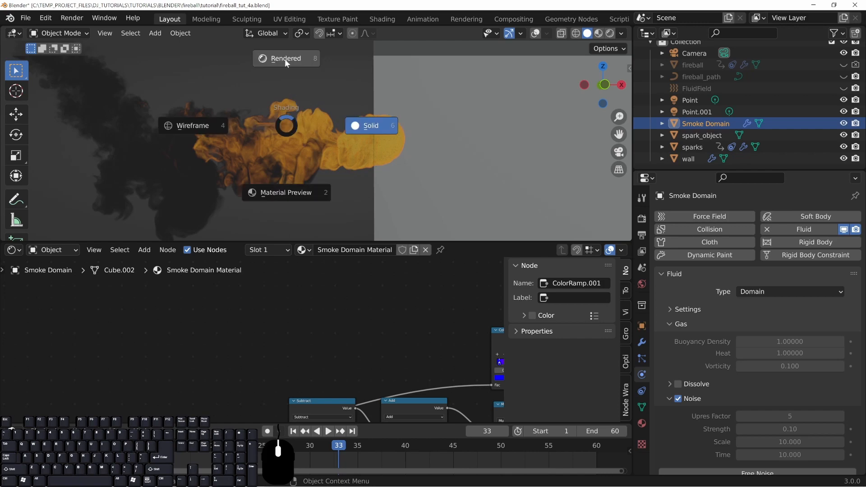
click(285, 59)
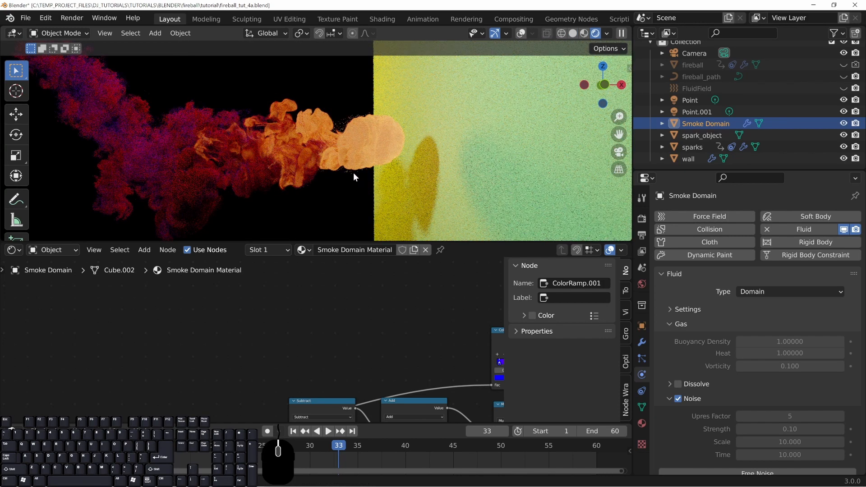
Step: Set the value of the Multiply node feeding the Principled Volume's density to 0.260 in the Smoke Domain Material
scroll(331, 172, up, 6)
scroll(348, 159, up, 4)
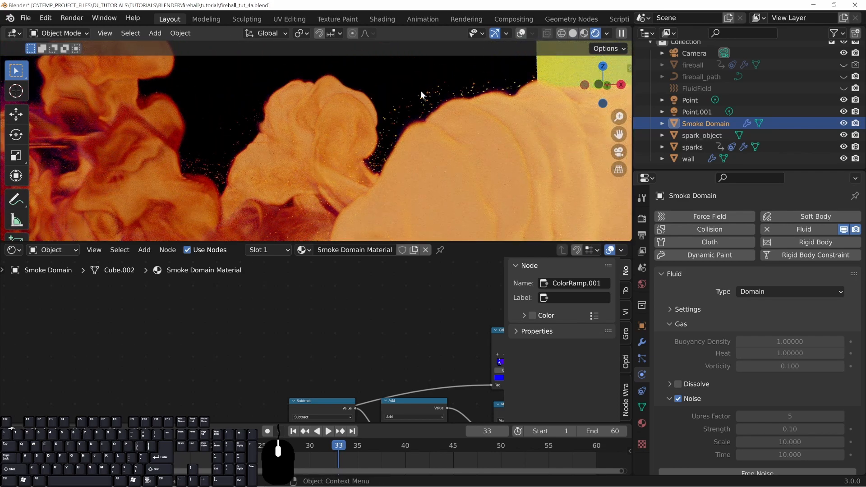
scroll(364, 167, down, 5)
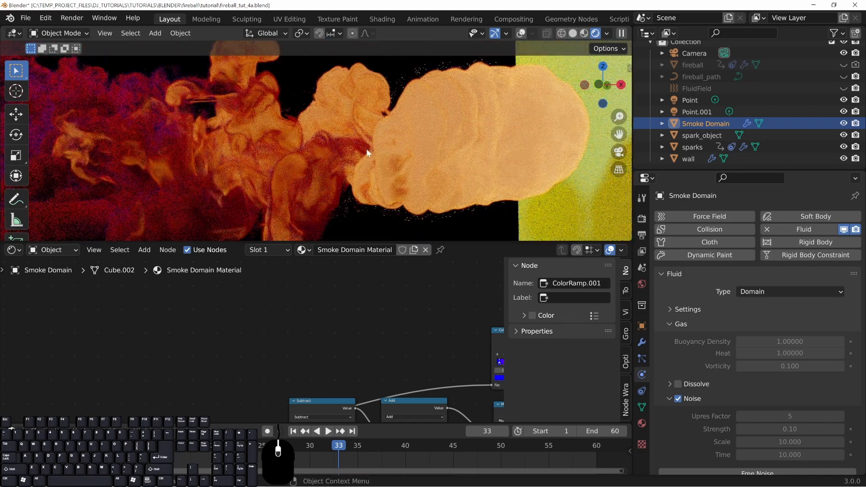
scroll(326, 164, down, 4)
scroll(336, 160, down, 2)
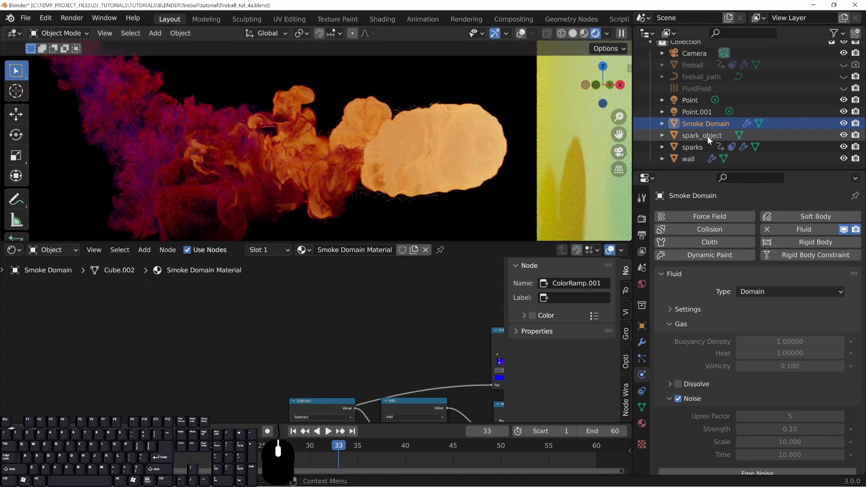
middle_drag(495, 334, 364, 313)
middle_drag(256, 320, 342, 357)
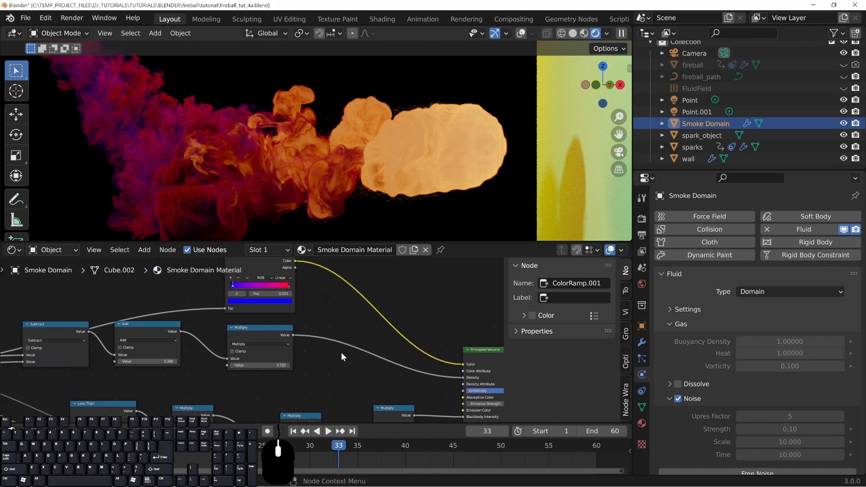
mouse_move(275, 366)
mouse_down()
mouse_move(253, 365)
mouse_move(270, 366)
mouse_up()
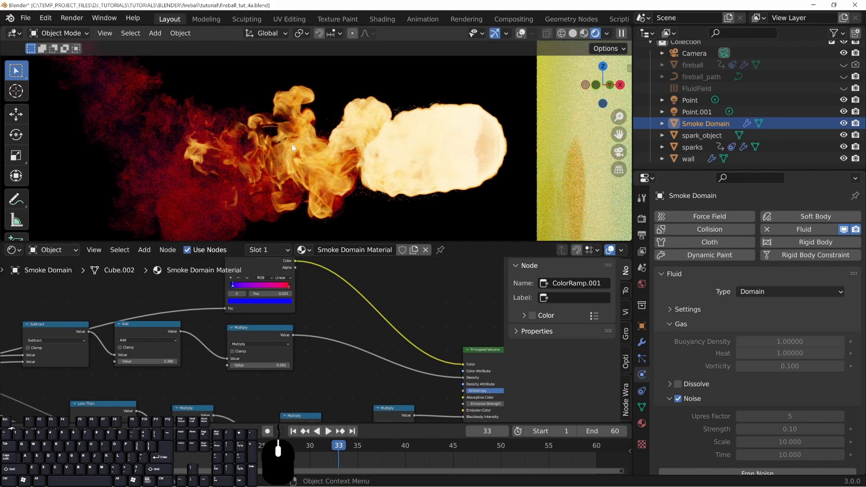
Step: Set the value of the middle Multiply node in the blackbody intensity chain to 7.740
middle_drag(363, 384, 350, 285)
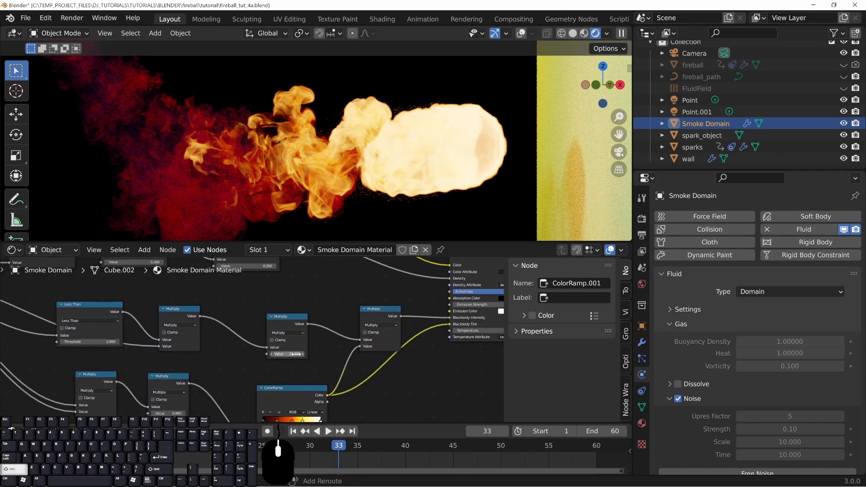
drag(288, 354, 264, 354)
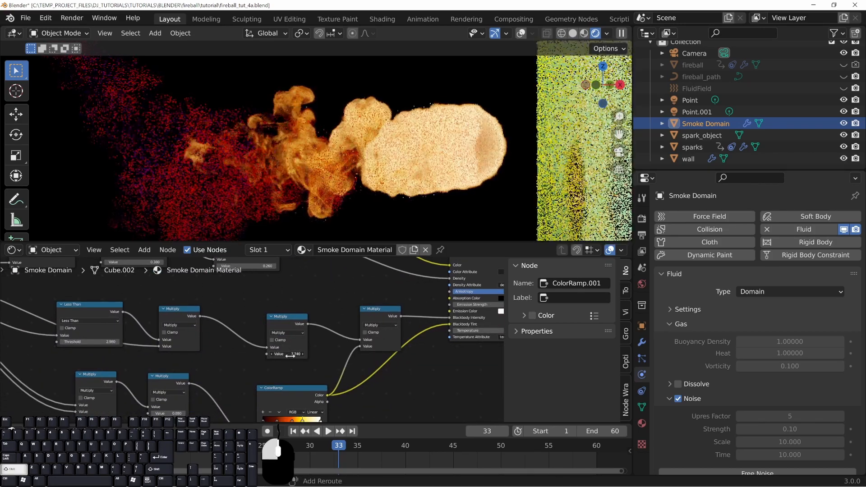
mouse_move(408, 170)
shift+middle_down()
mouse_move(418, 145)
mouse_move(409, 165)
shift+middle_up()
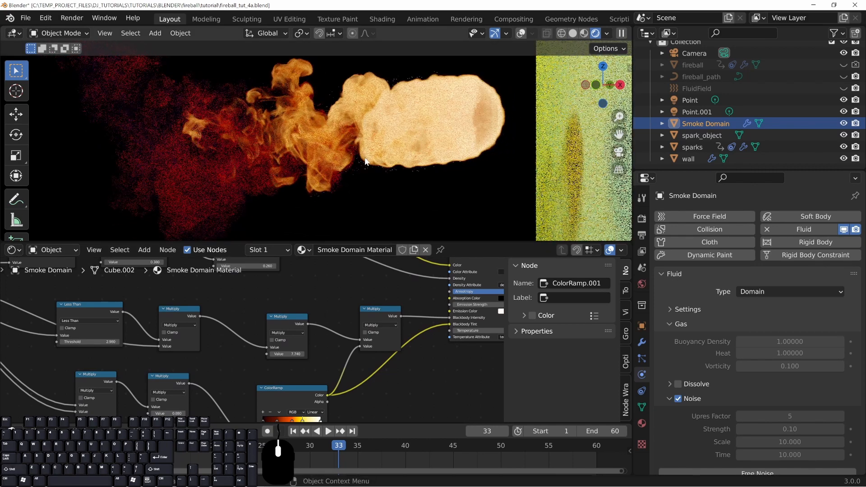
Step: Set the Emission strength in spark_object's material to 38.950
click(697, 135)
middle_drag(393, 340, 324, 355)
shift+drag(280, 357, 330, 358)
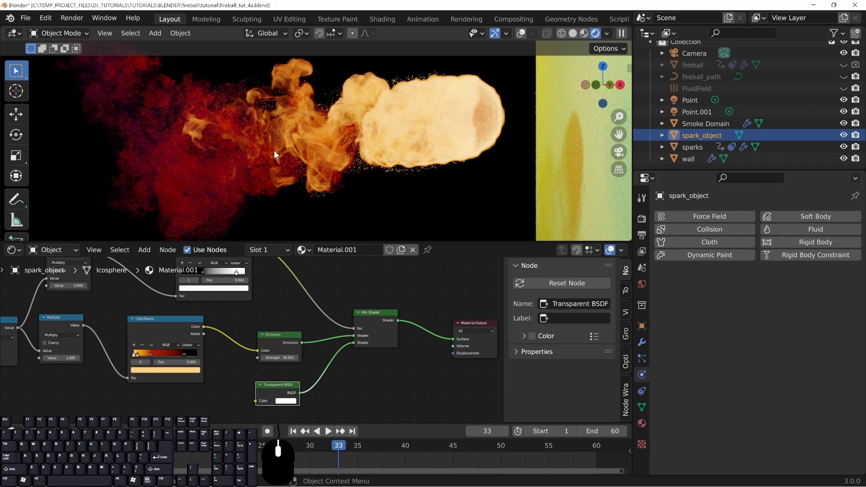
Step: Inspect the sparks around the fireball and smoke up close, and look at the Motion Blur options in the render settings
shift+middle_drag(213, 129, 294, 159)
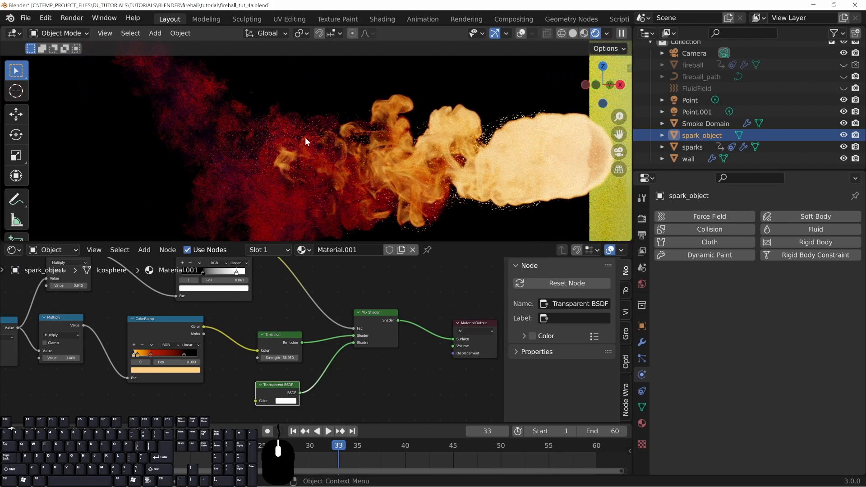
scroll(436, 165, up, 6)
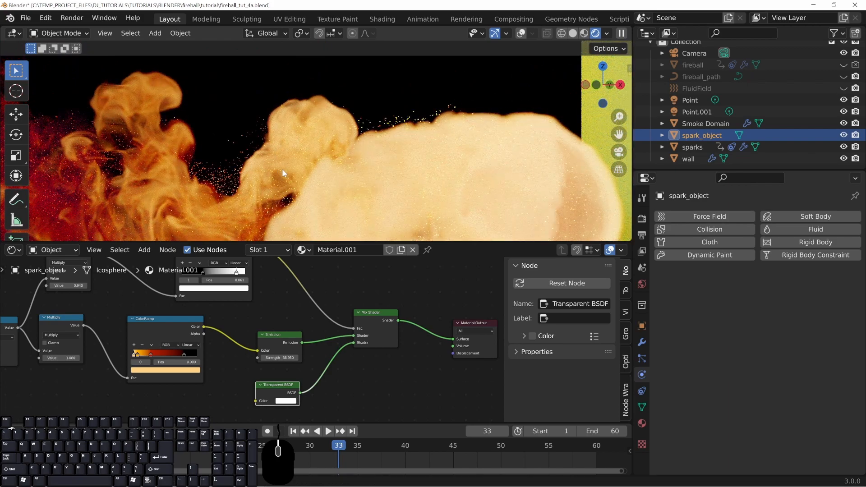
middle_drag(283, 173, 445, 153)
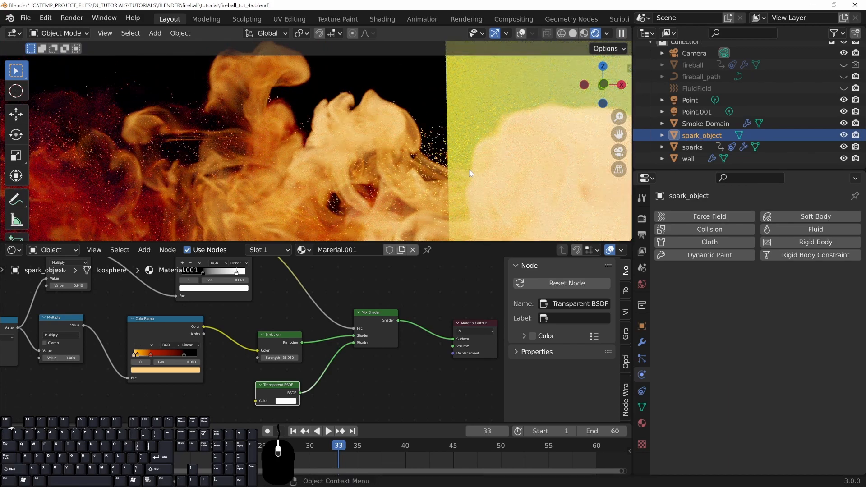
scroll(462, 171, down, 5)
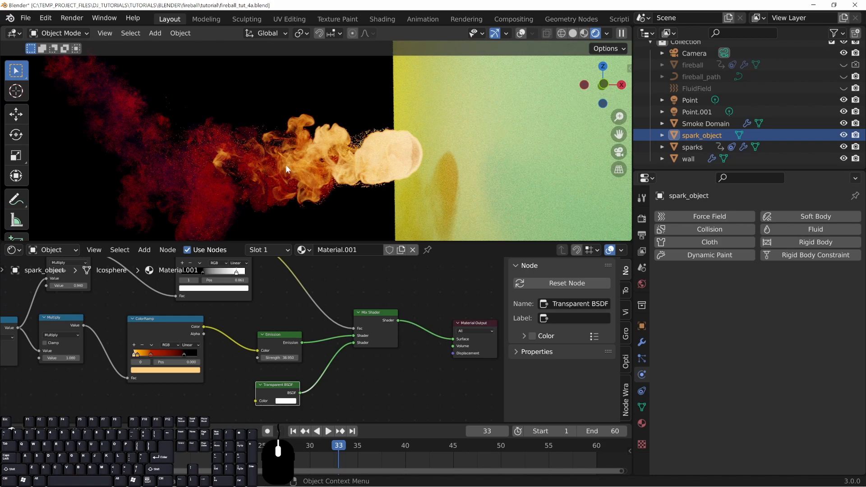
scroll(359, 120, up, 5)
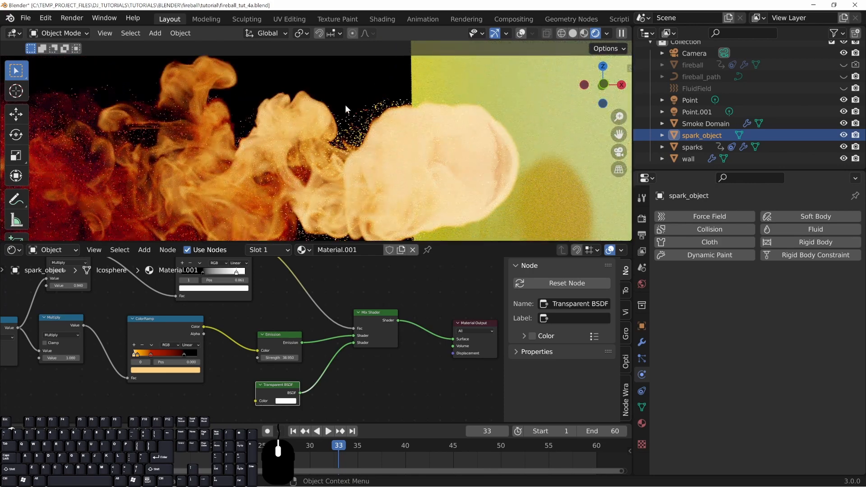
click(641, 219)
click(681, 264)
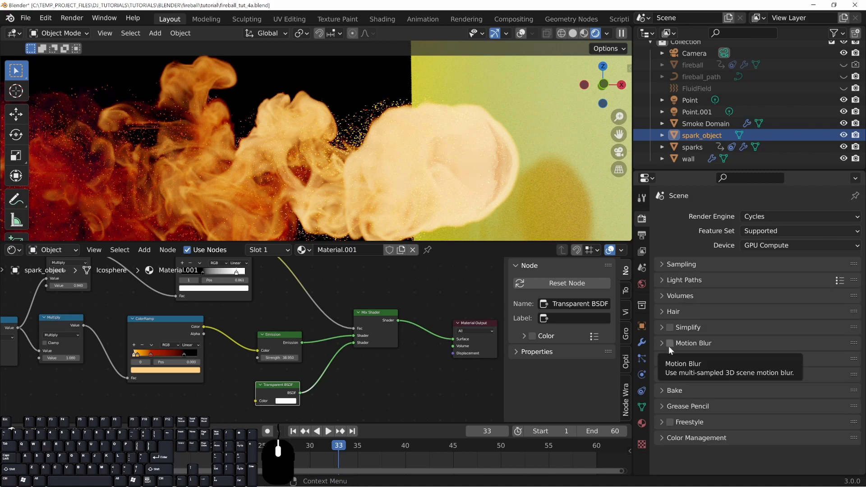
click(661, 343)
click(662, 343)
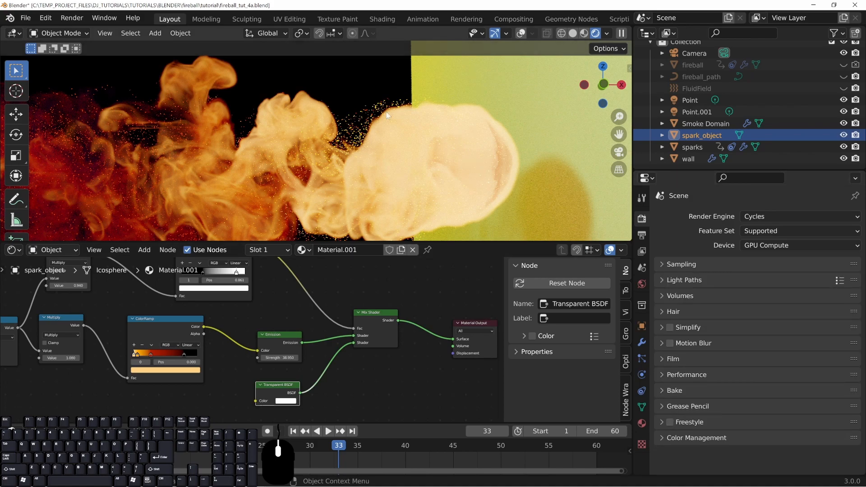
scroll(366, 146, down, 5)
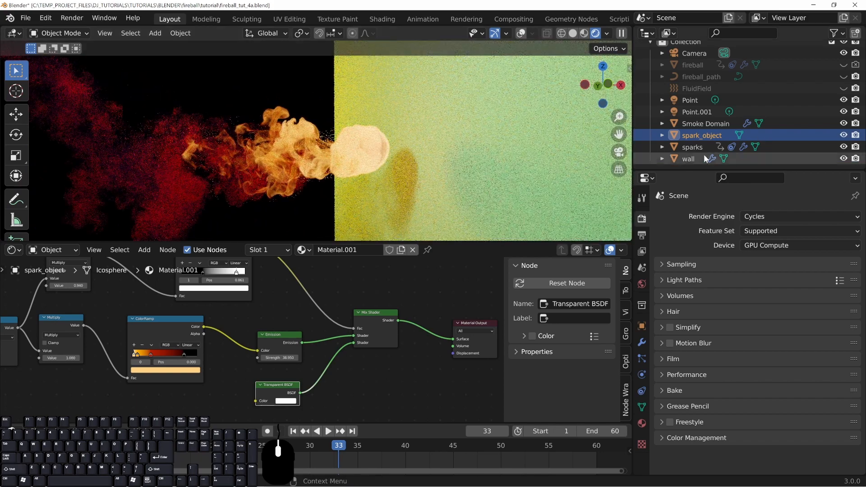
Step: Set the power of the green point light Point.001 to 500 W
click(697, 112)
click(644, 371)
click(776, 297)
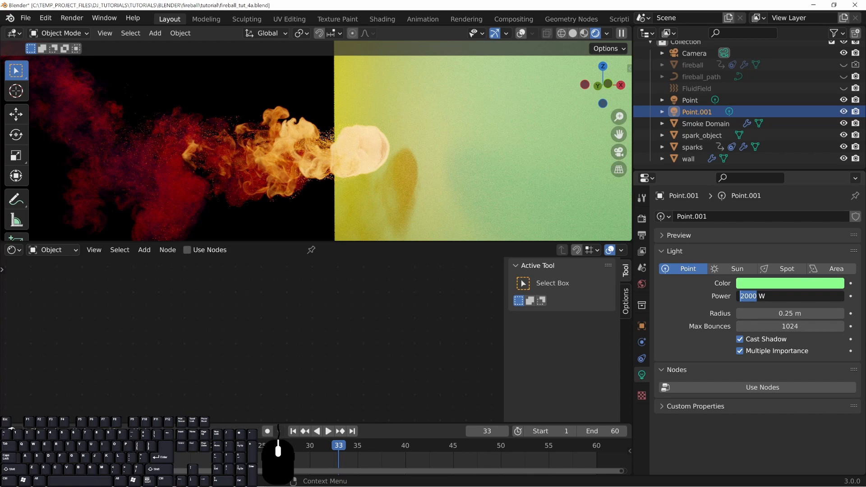
text(500)
key(Return)
Step: Set the power of the yellow point light Point to 200 W
click(690, 100)
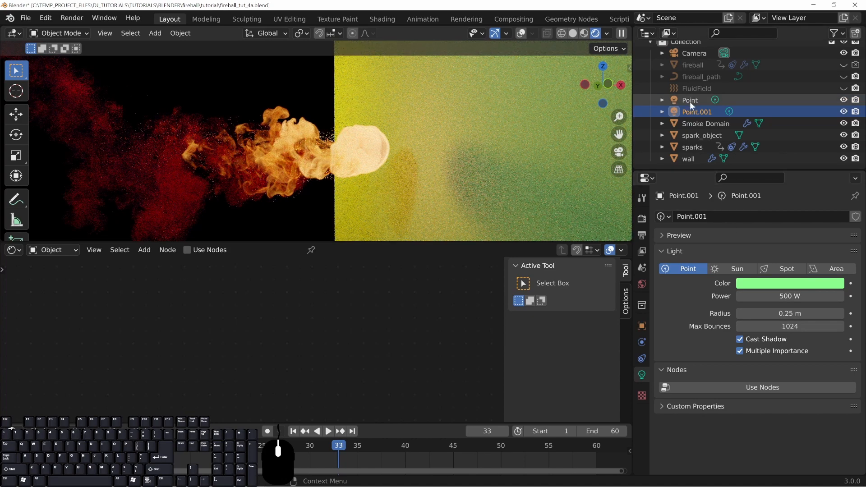
click(779, 296)
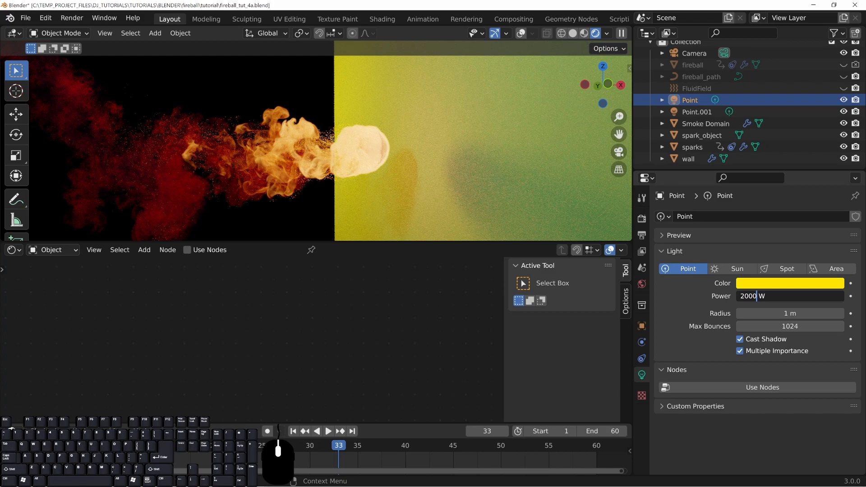
key(BackSpace)
key(Return)
Step: Create a new material for the wall and set its Base Color to black
click(466, 139)
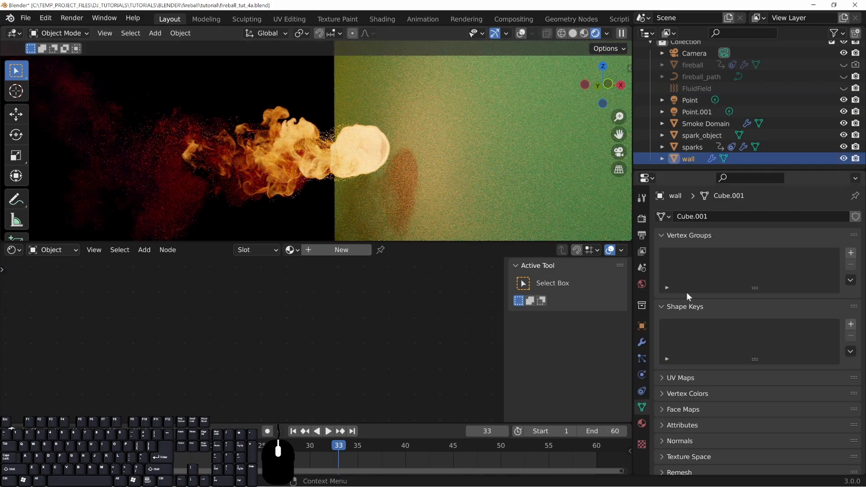
click(642, 426)
click(724, 261)
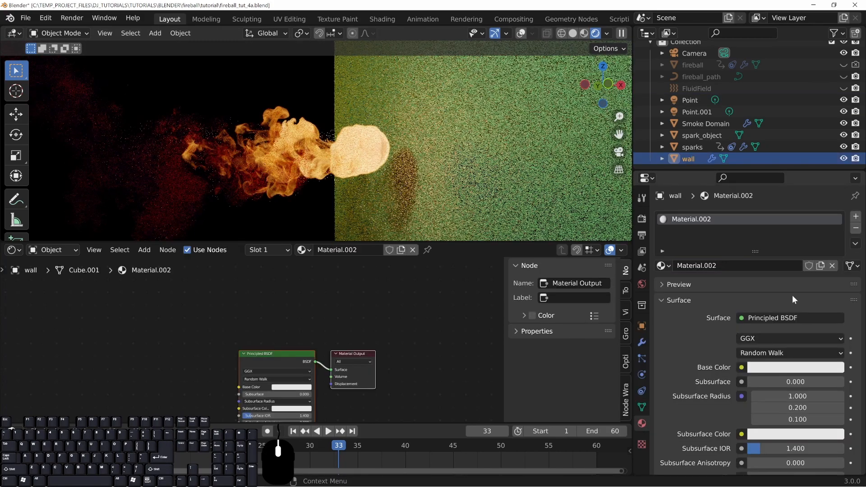
click(770, 372)
drag(794, 337, 744, 338)
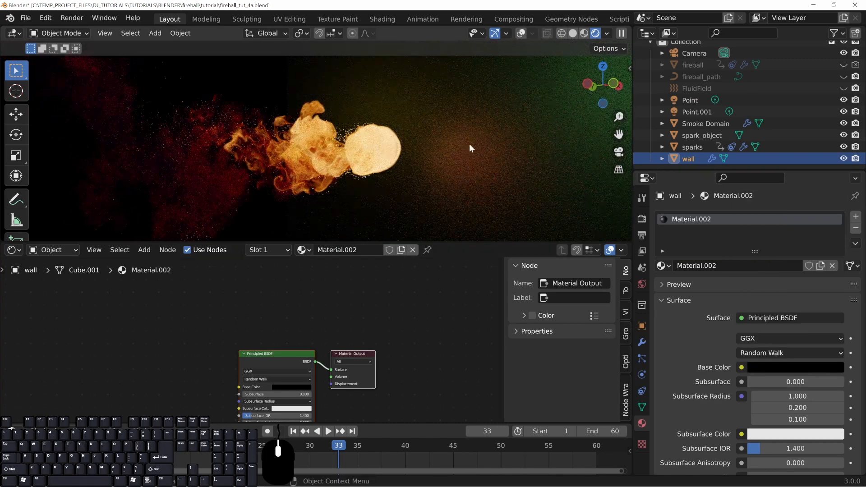
Step: Set the Roughness of the wall's Principled BSDF to 0.234 and check the light reflections around the fireball
scroll(343, 382, up, 5)
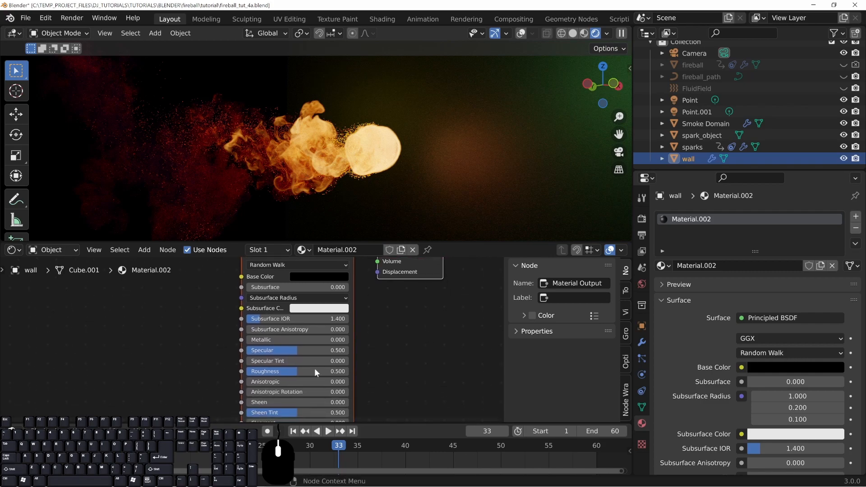
drag(293, 371, 266, 372)
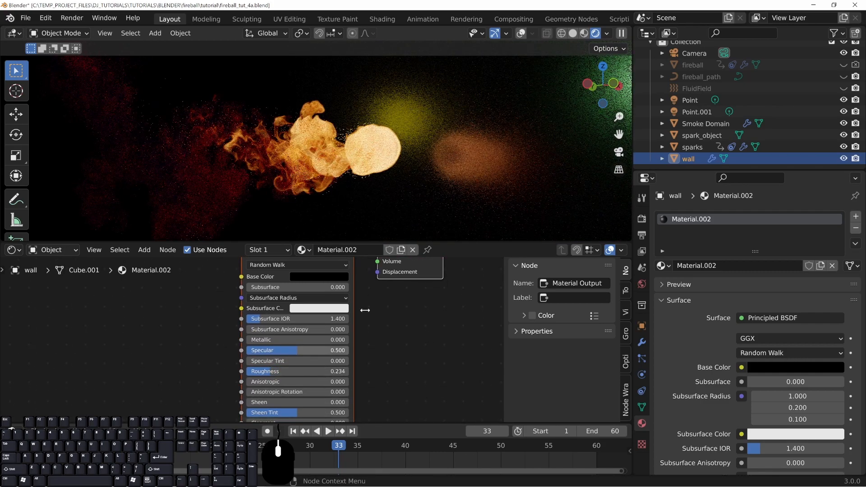
shift+middle_drag(384, 154, 394, 140)
scroll(406, 138, up, 5)
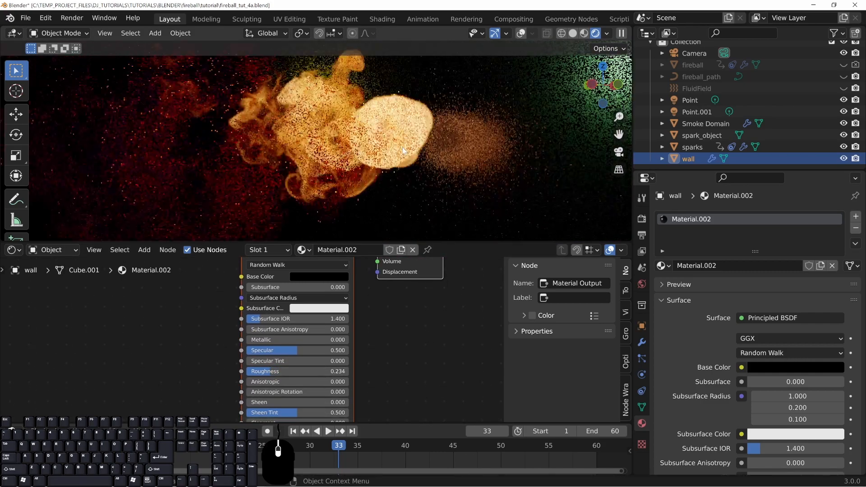
scroll(400, 159, down, 4)
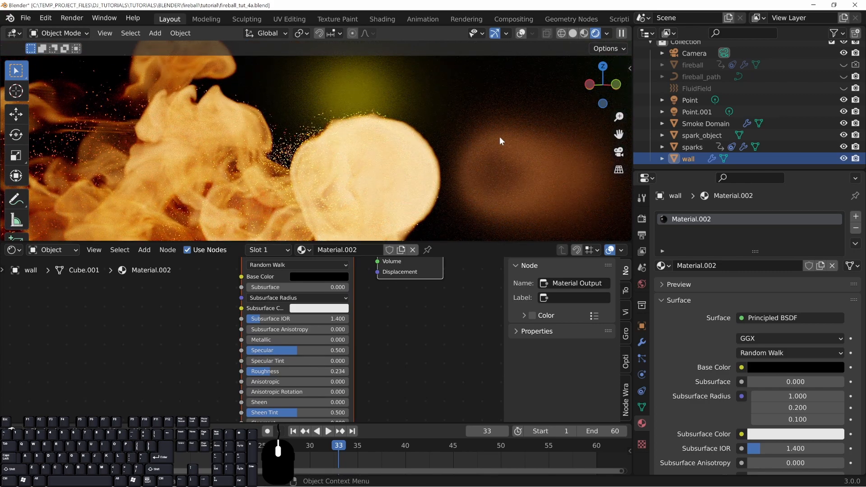
scroll(182, 171, down, 4)
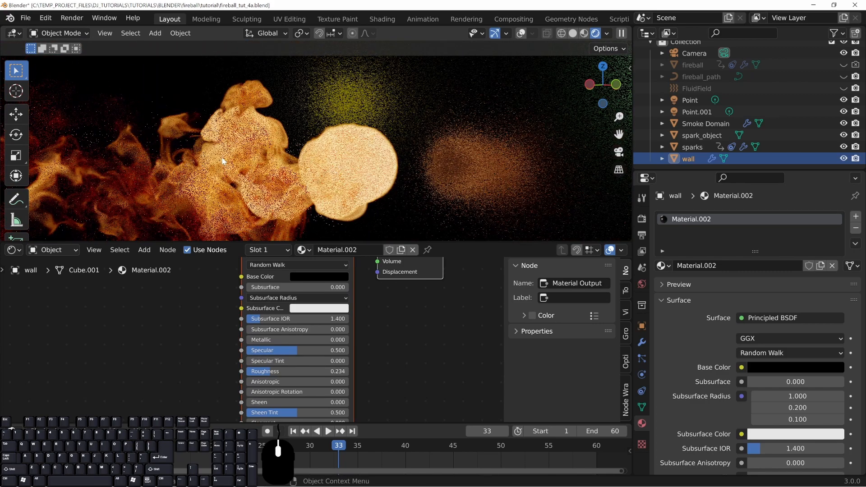
middle_drag(279, 112, 478, 225)
scroll(355, 150, down, 3)
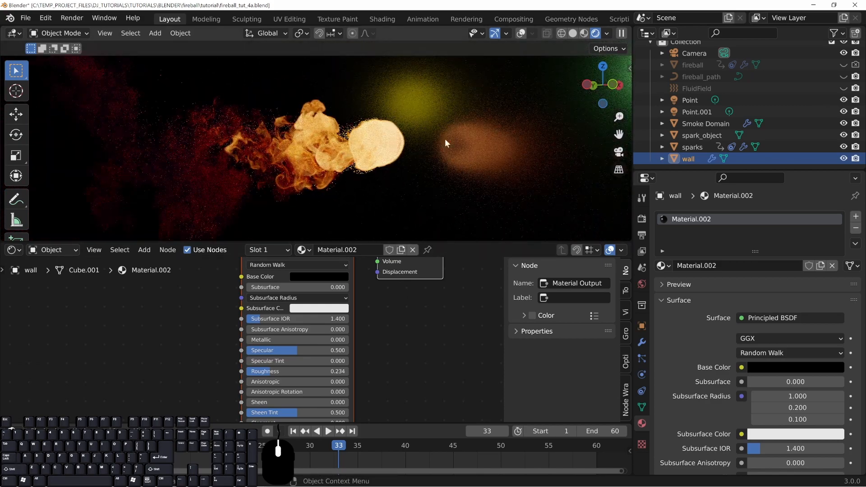
Step: Recolour the stops of the ColorRamp feeding the volume colour in Smoke Domain Material to white
click(705, 122)
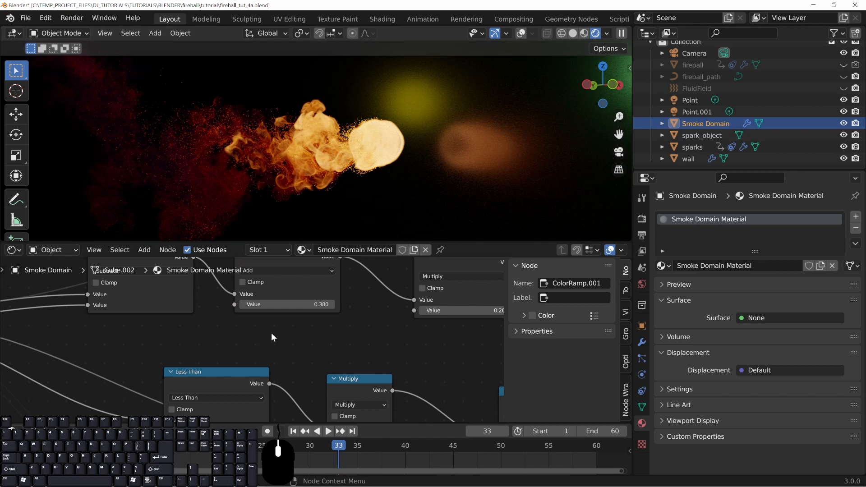
middle_drag(271, 334, 308, 351)
scroll(357, 358, down, 5)
middle_drag(420, 352, 337, 387)
scroll(359, 342, down, 2)
scroll(345, 312, down, 5)
drag(309, 285, 304, 258)
mouse_move(304, 258)
middle_down()
mouse_move(298, 289)
mouse_move(305, 264)
middle_up()
scroll(323, 323, up, 5)
click(327, 270)
click(312, 220)
middle_drag(366, 305, 359, 358)
click(332, 311)
click(326, 323)
click(307, 274)
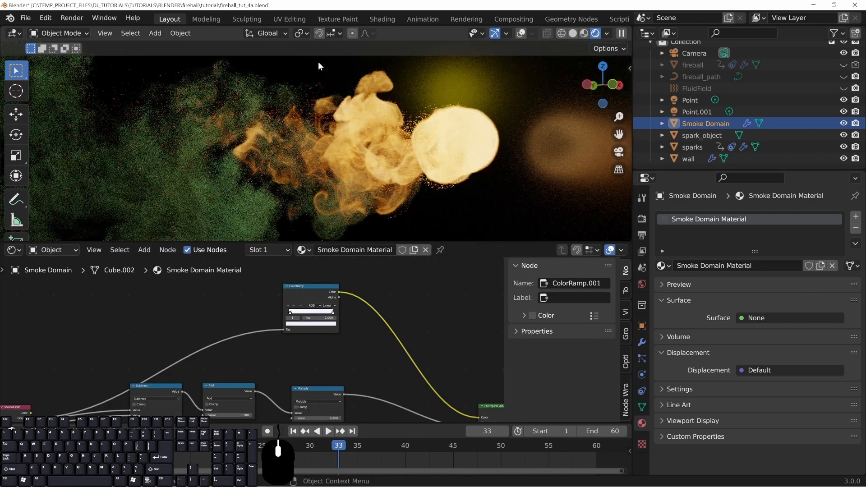
Step: Inspect the recoloured smoke and the fireball against the dark wall at frame 33 and at frame 41
shift+middle_drag(257, 177, 320, 145)
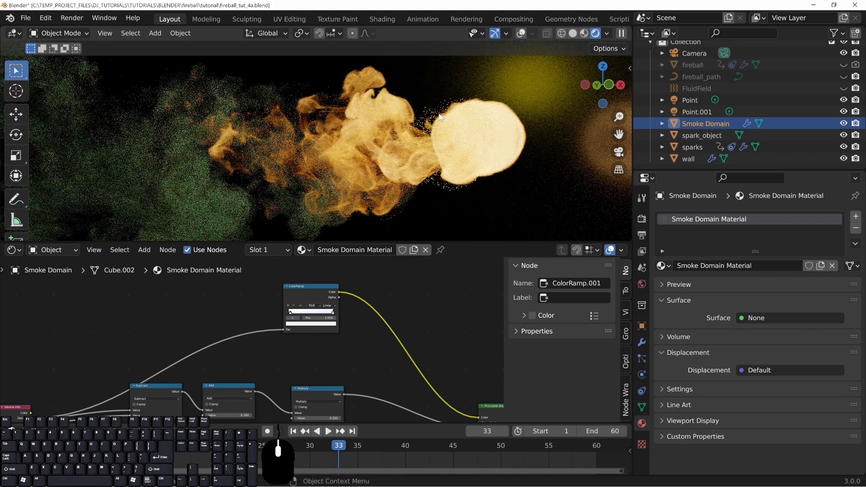
scroll(425, 121, down, 3)
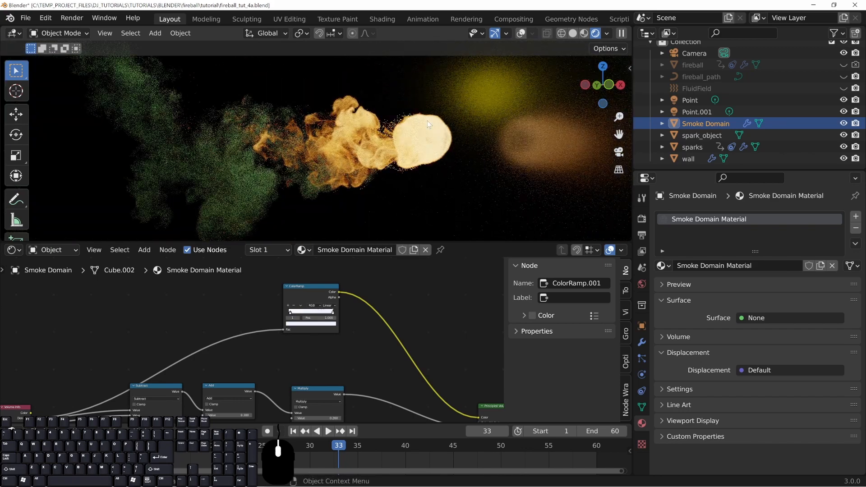
scroll(415, 147, down, 2)
middle_drag(389, 148, 422, 140)
scroll(422, 140, down, 3)
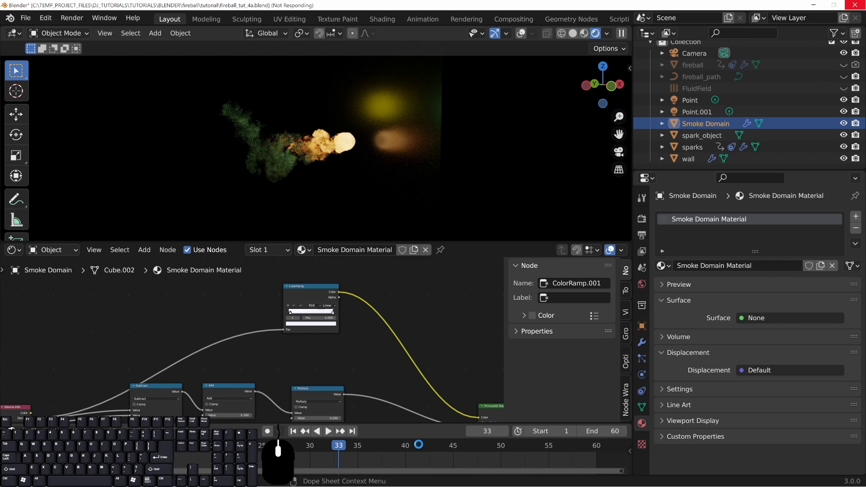
click(418, 443)
scroll(356, 167, up, 3)
scroll(356, 167, up, 3)
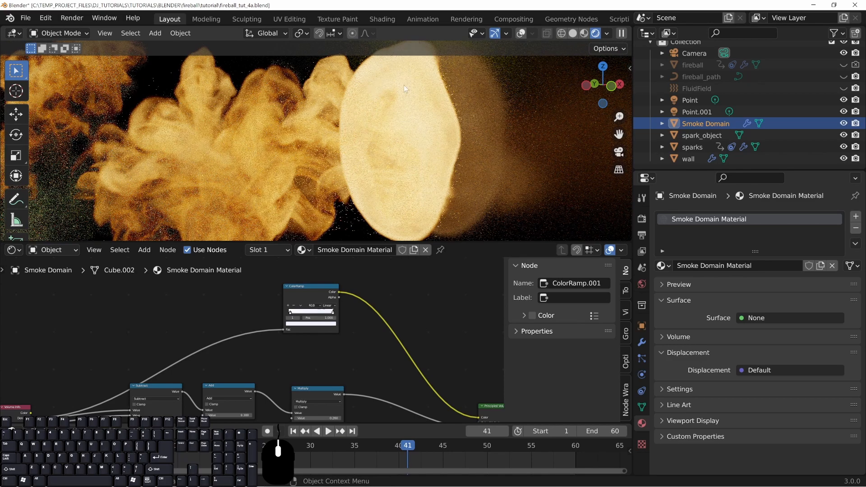
scroll(379, 170, down, 6)
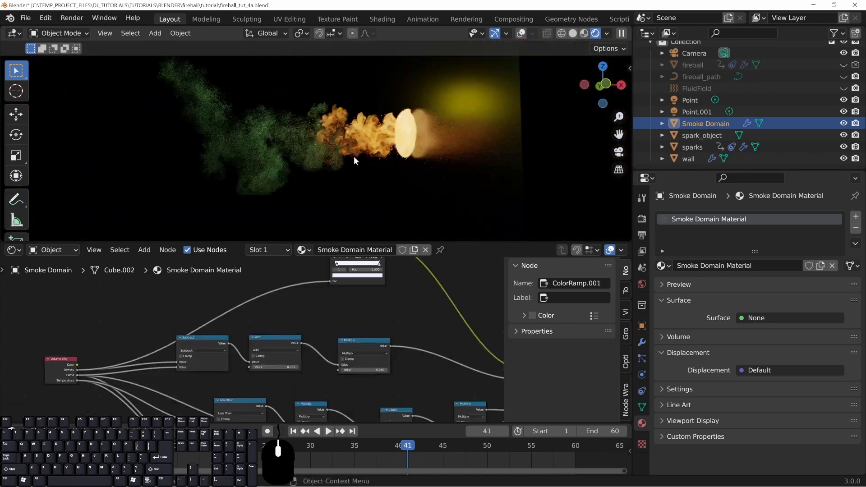
scroll(354, 156, up, 2)
middle_drag(385, 143, 353, 181)
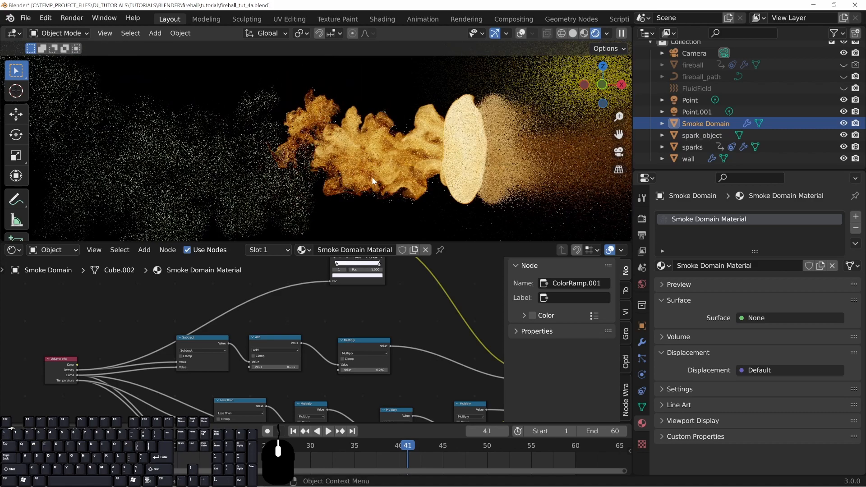
middle_drag(133, 145, 146, 145)
shift+middle_drag(222, 166, 361, 167)
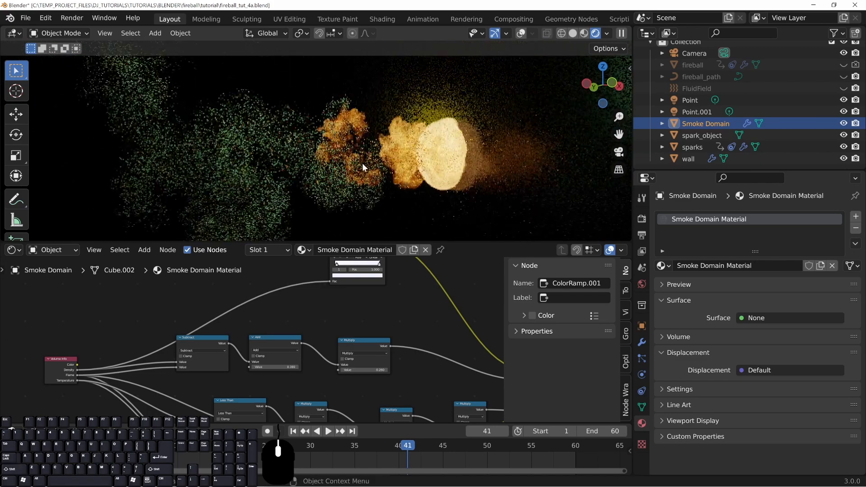